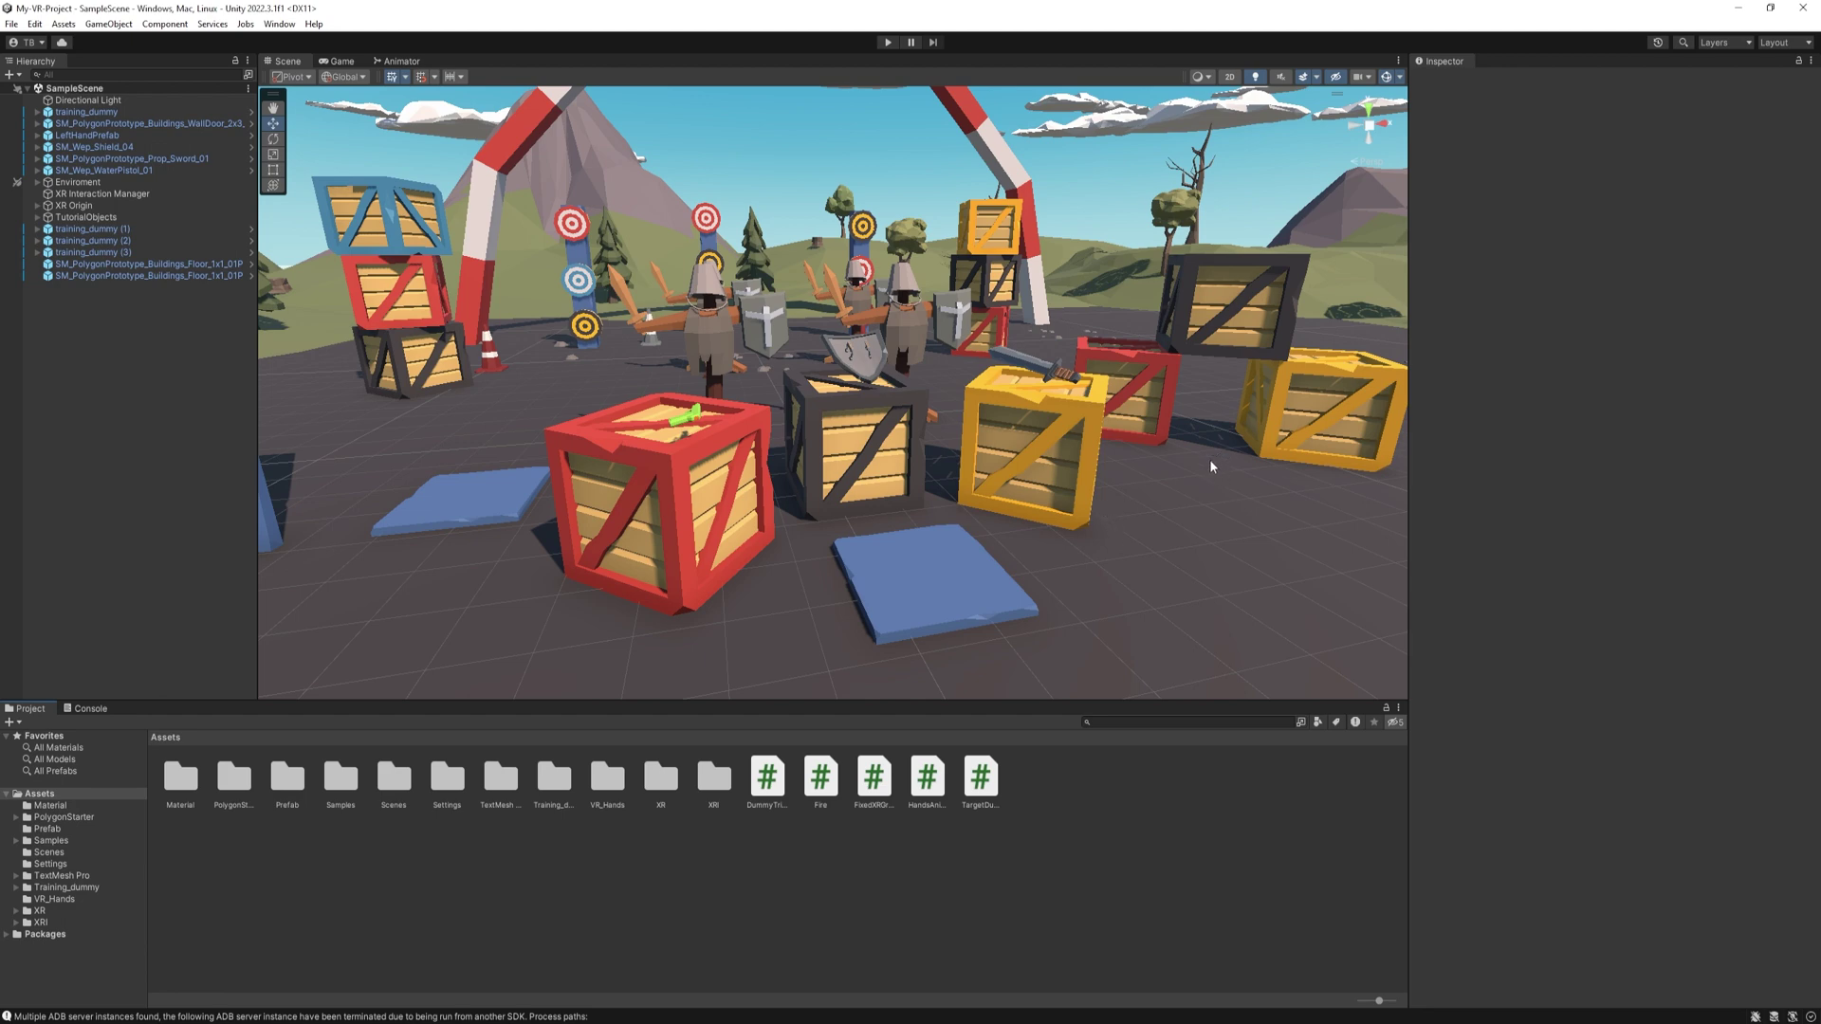
Create an empty child object named LeftHandRay under the XR Origin's Camera Offset
click(37, 206)
click(47, 218)
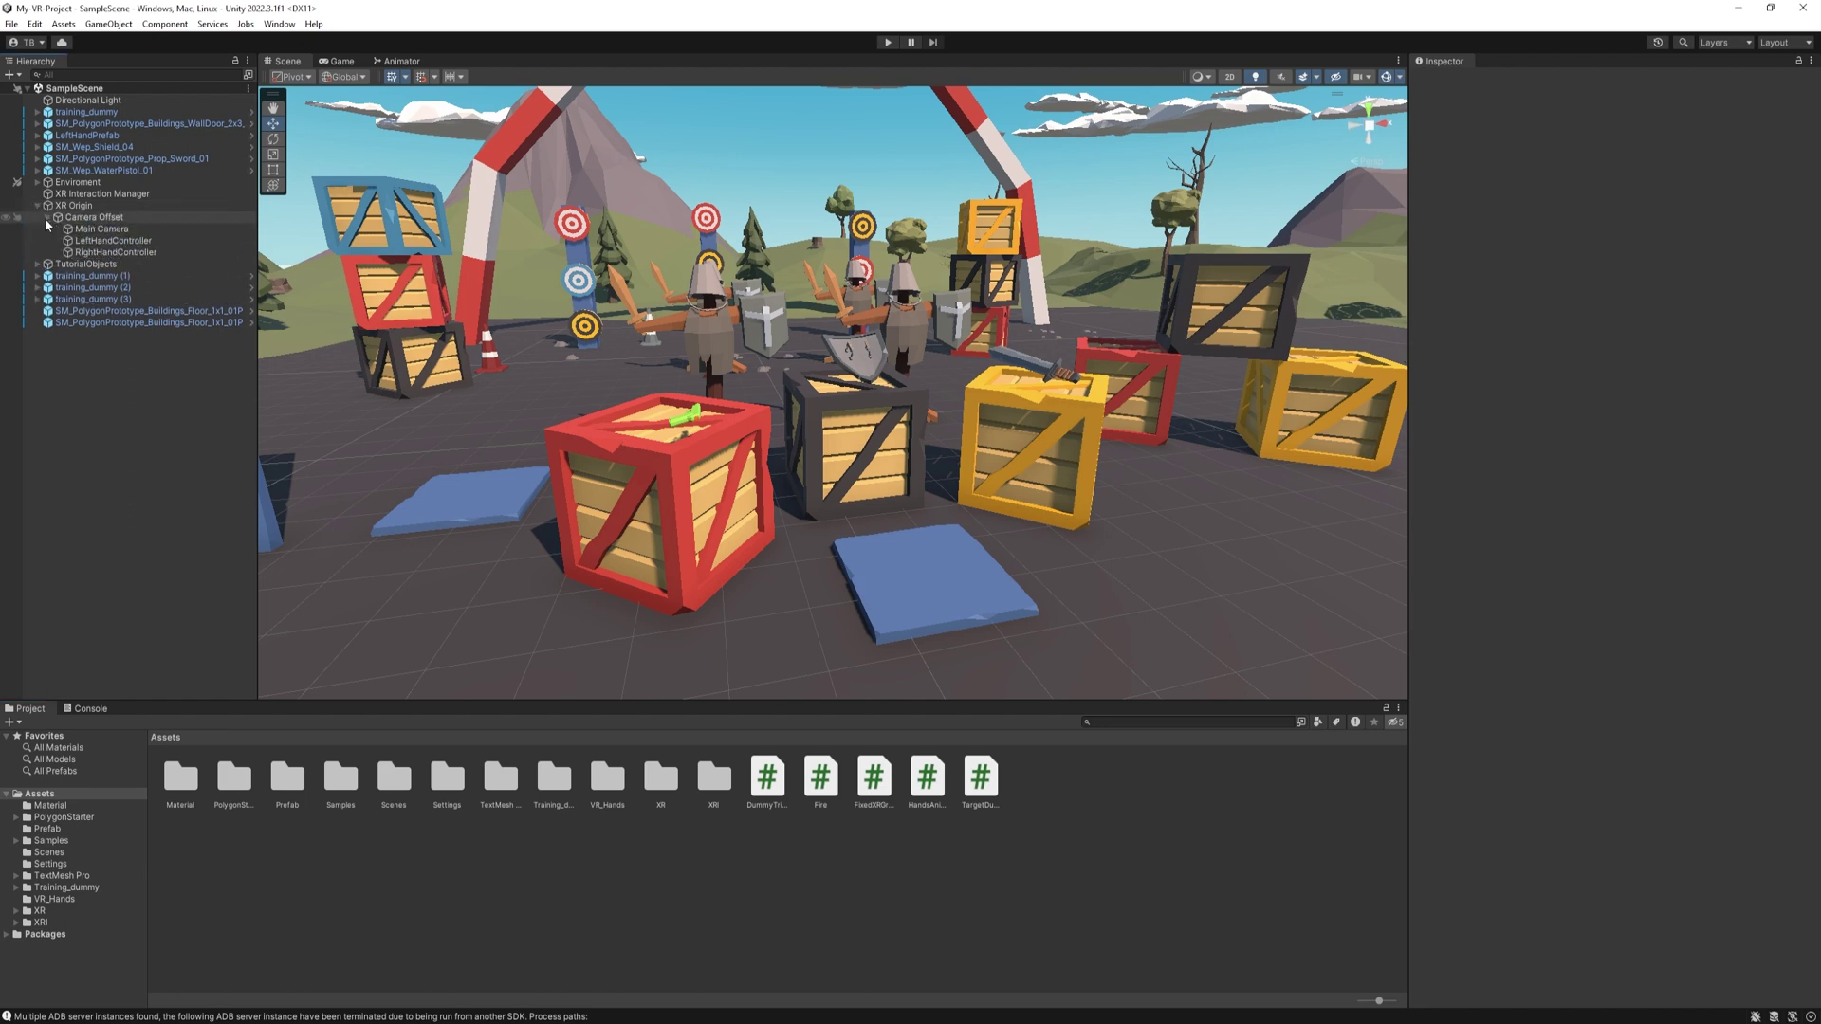
right_click(94, 218)
click(142, 410)
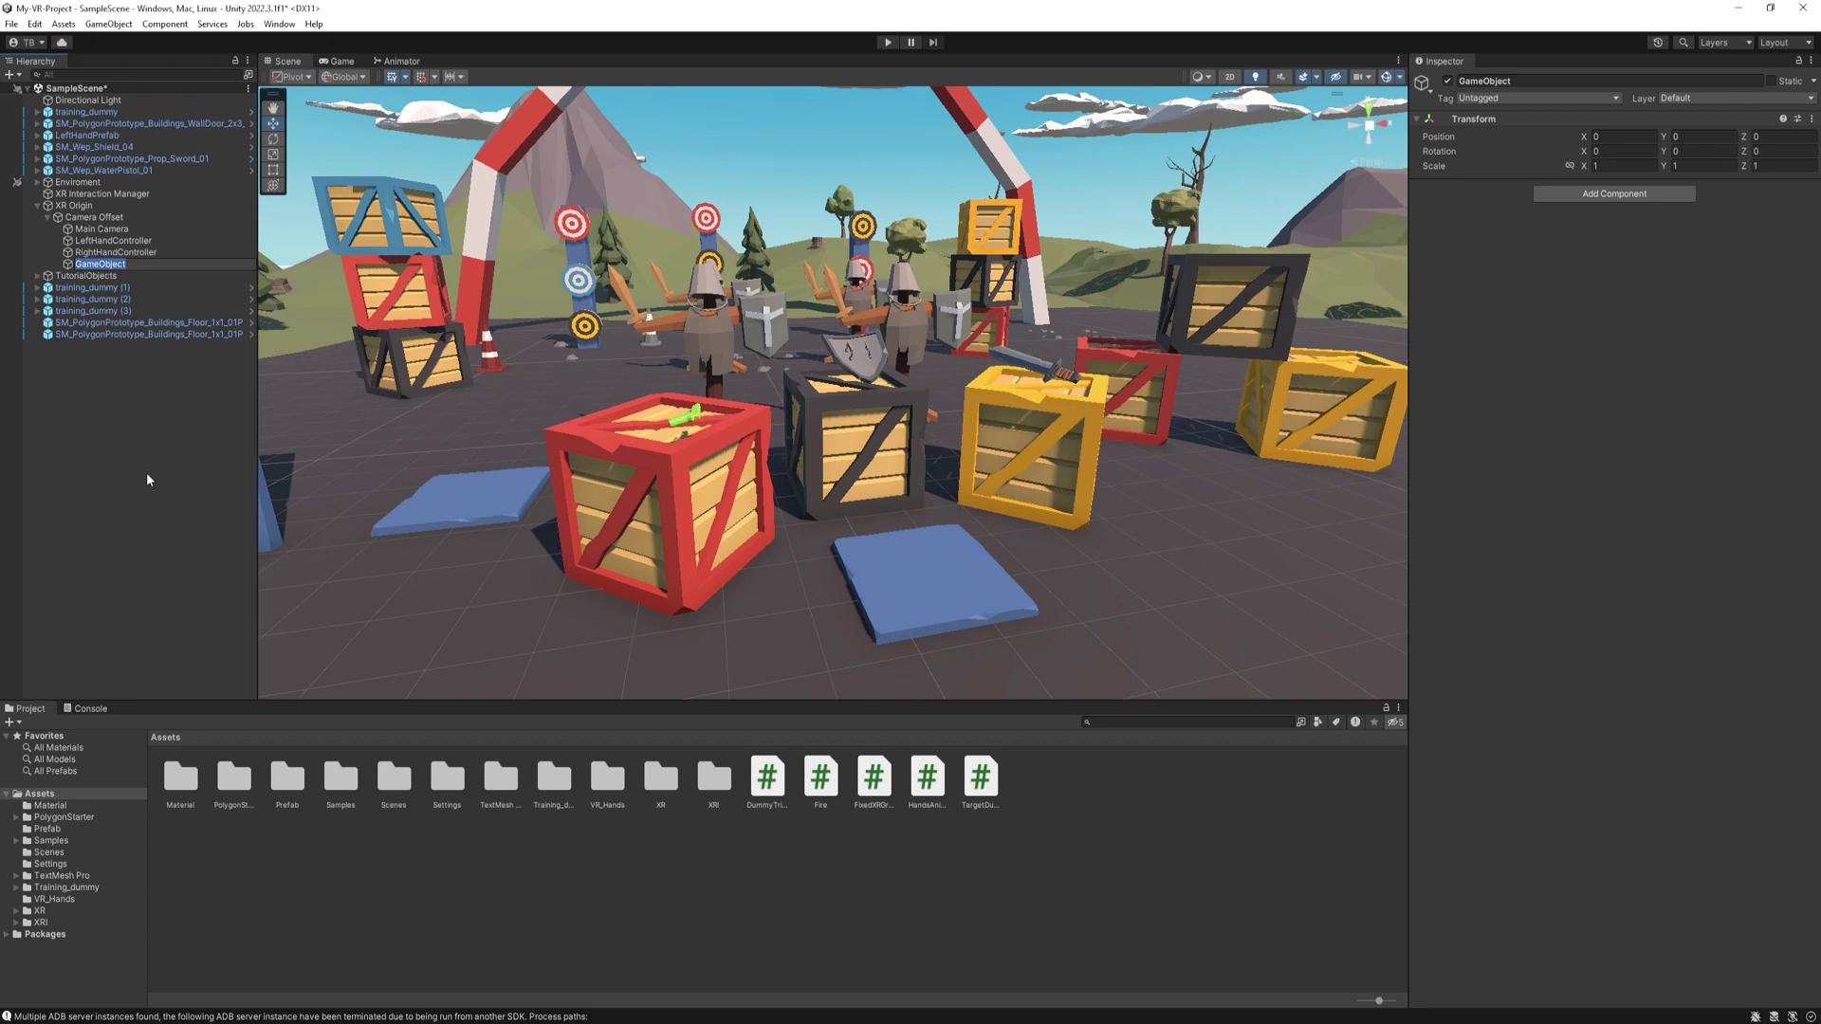
key(BackSpace)
text(LeftHandRay)
key(Return)
Duplicate LeftHandRay and rename the copy RightHandRay
key(ctrl+d)
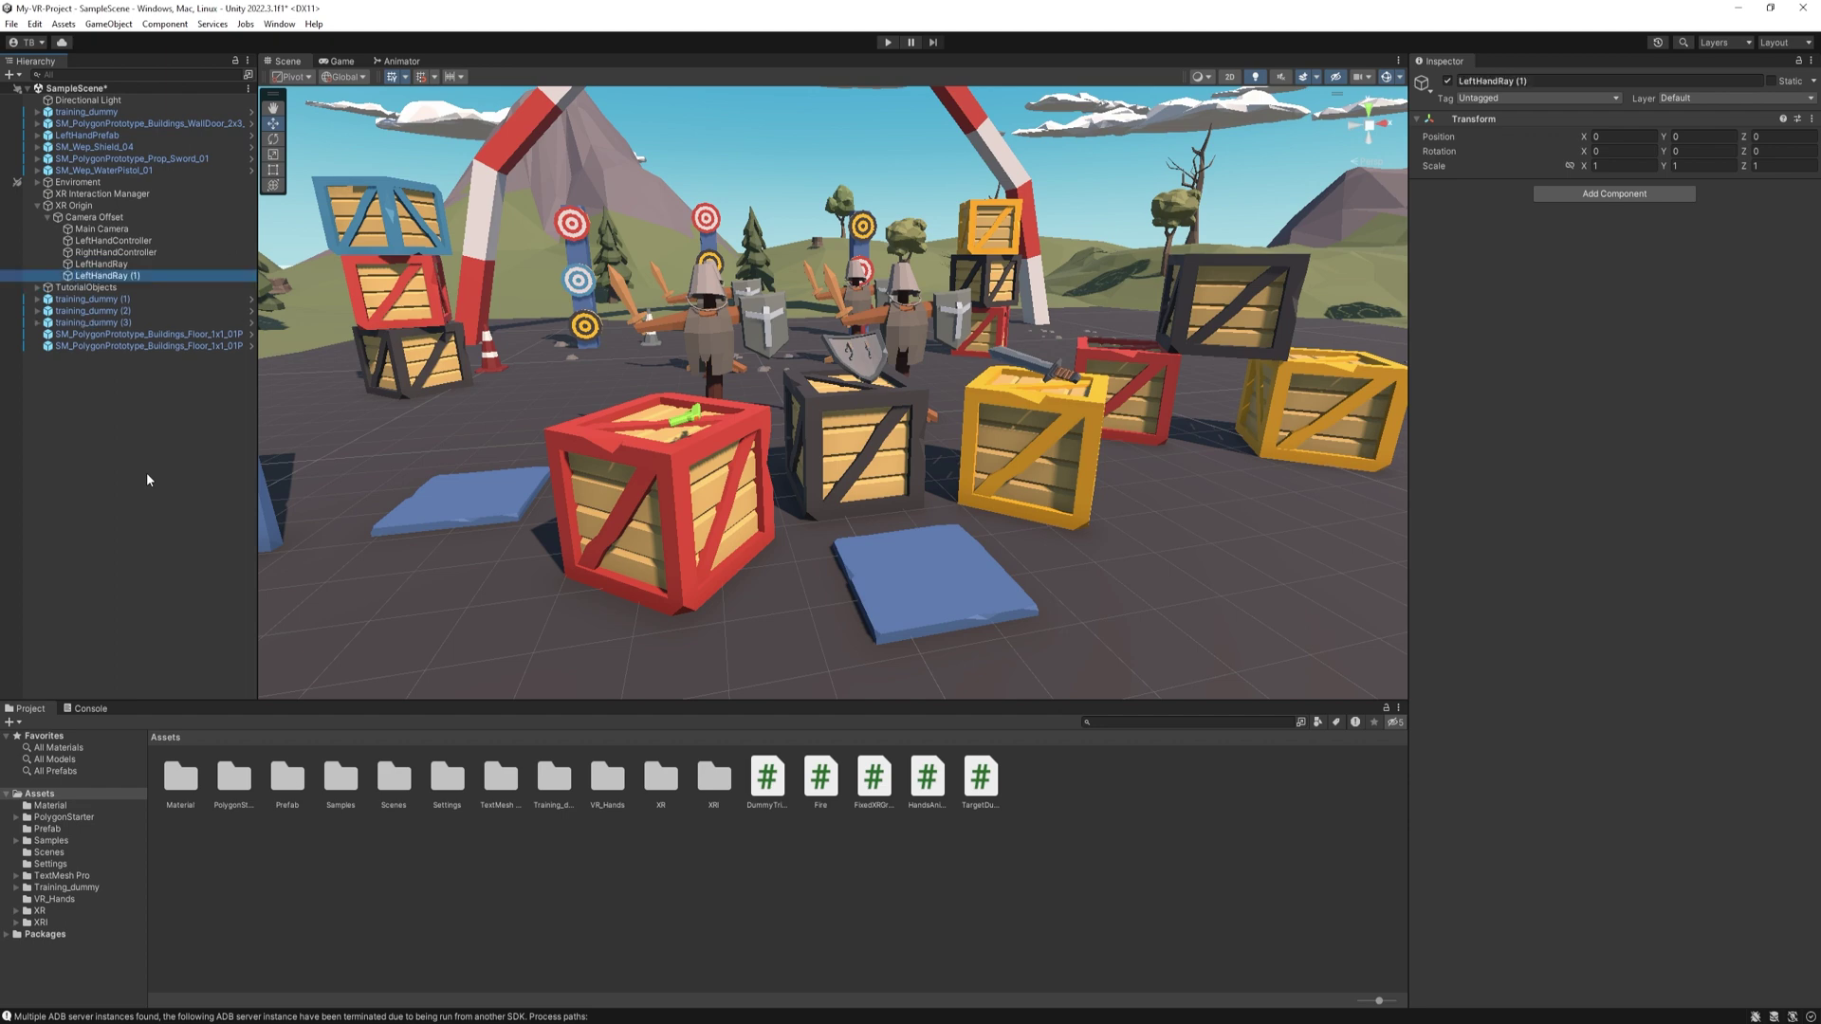
key(BackSpace)
key(BackSpace)
key(BackSpace)
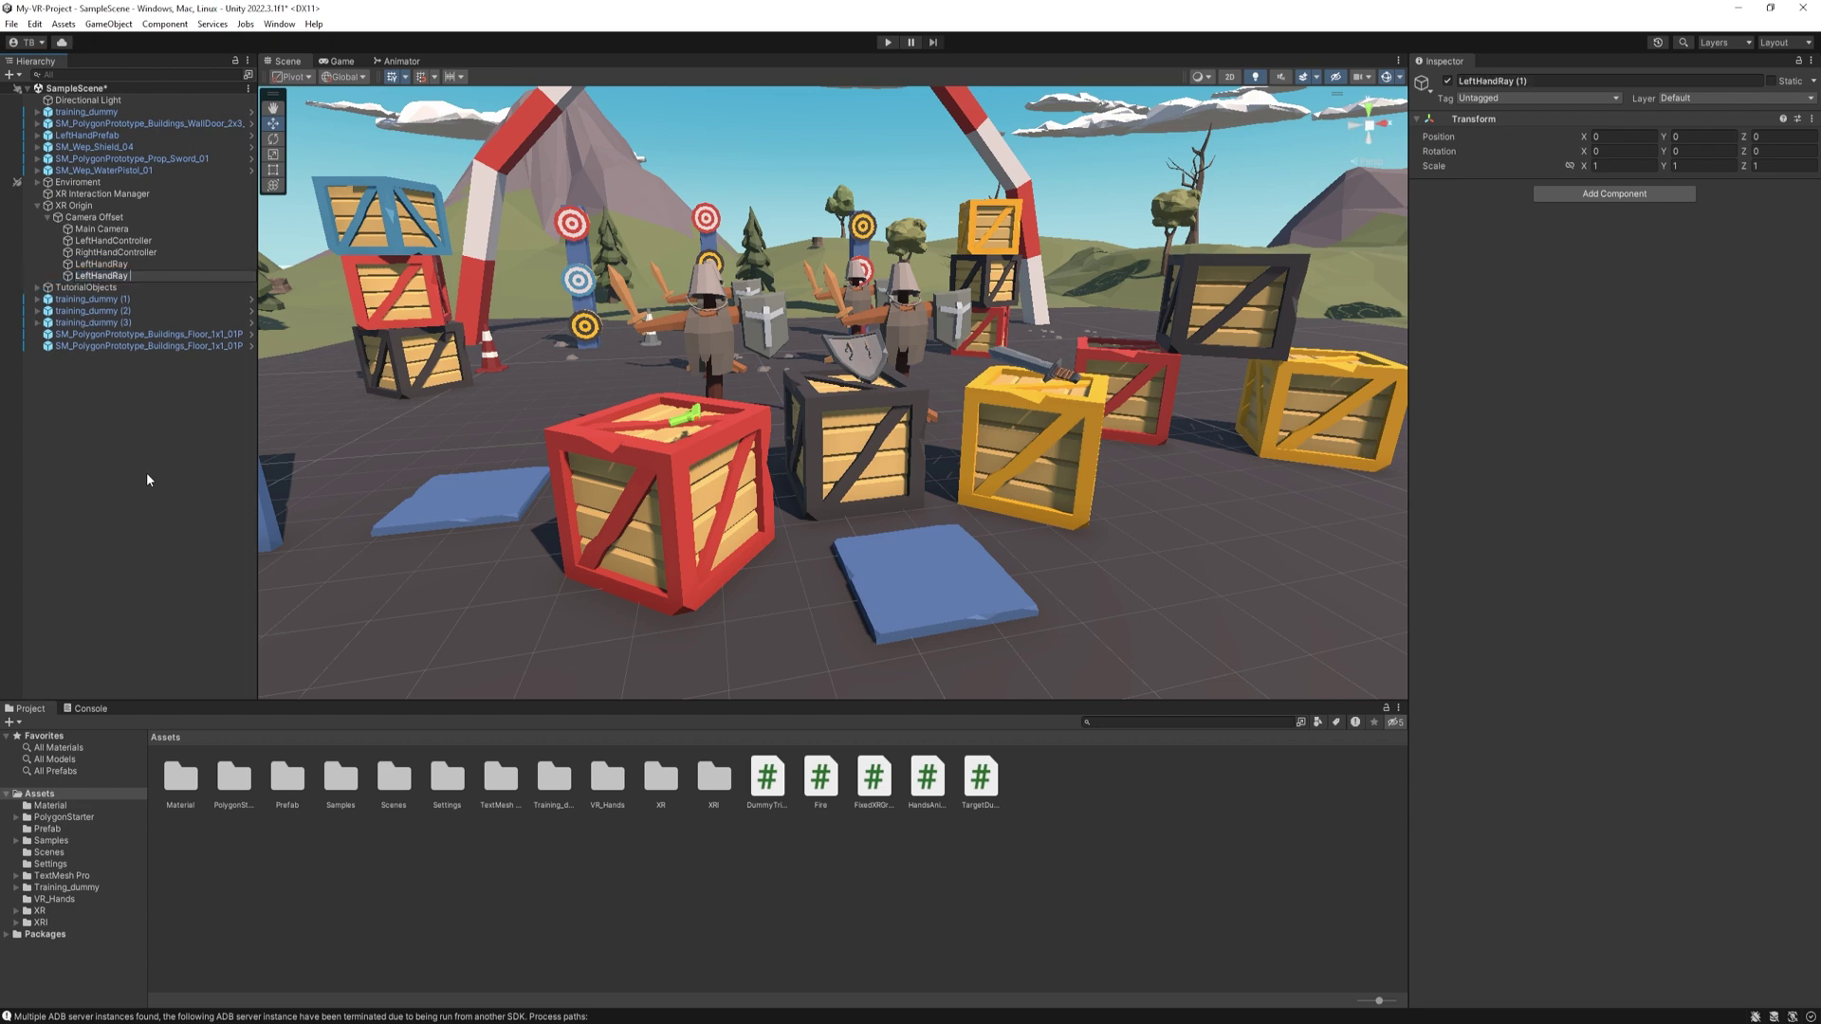
key(ctrl+a)
text(RightHandRay)
key(Return)
Reset the transforms of LeftHandRay and RightHandRay together and add an XR Controller (Action-based) component to both
ctrl+click(102, 263)
right_click(1456, 119)
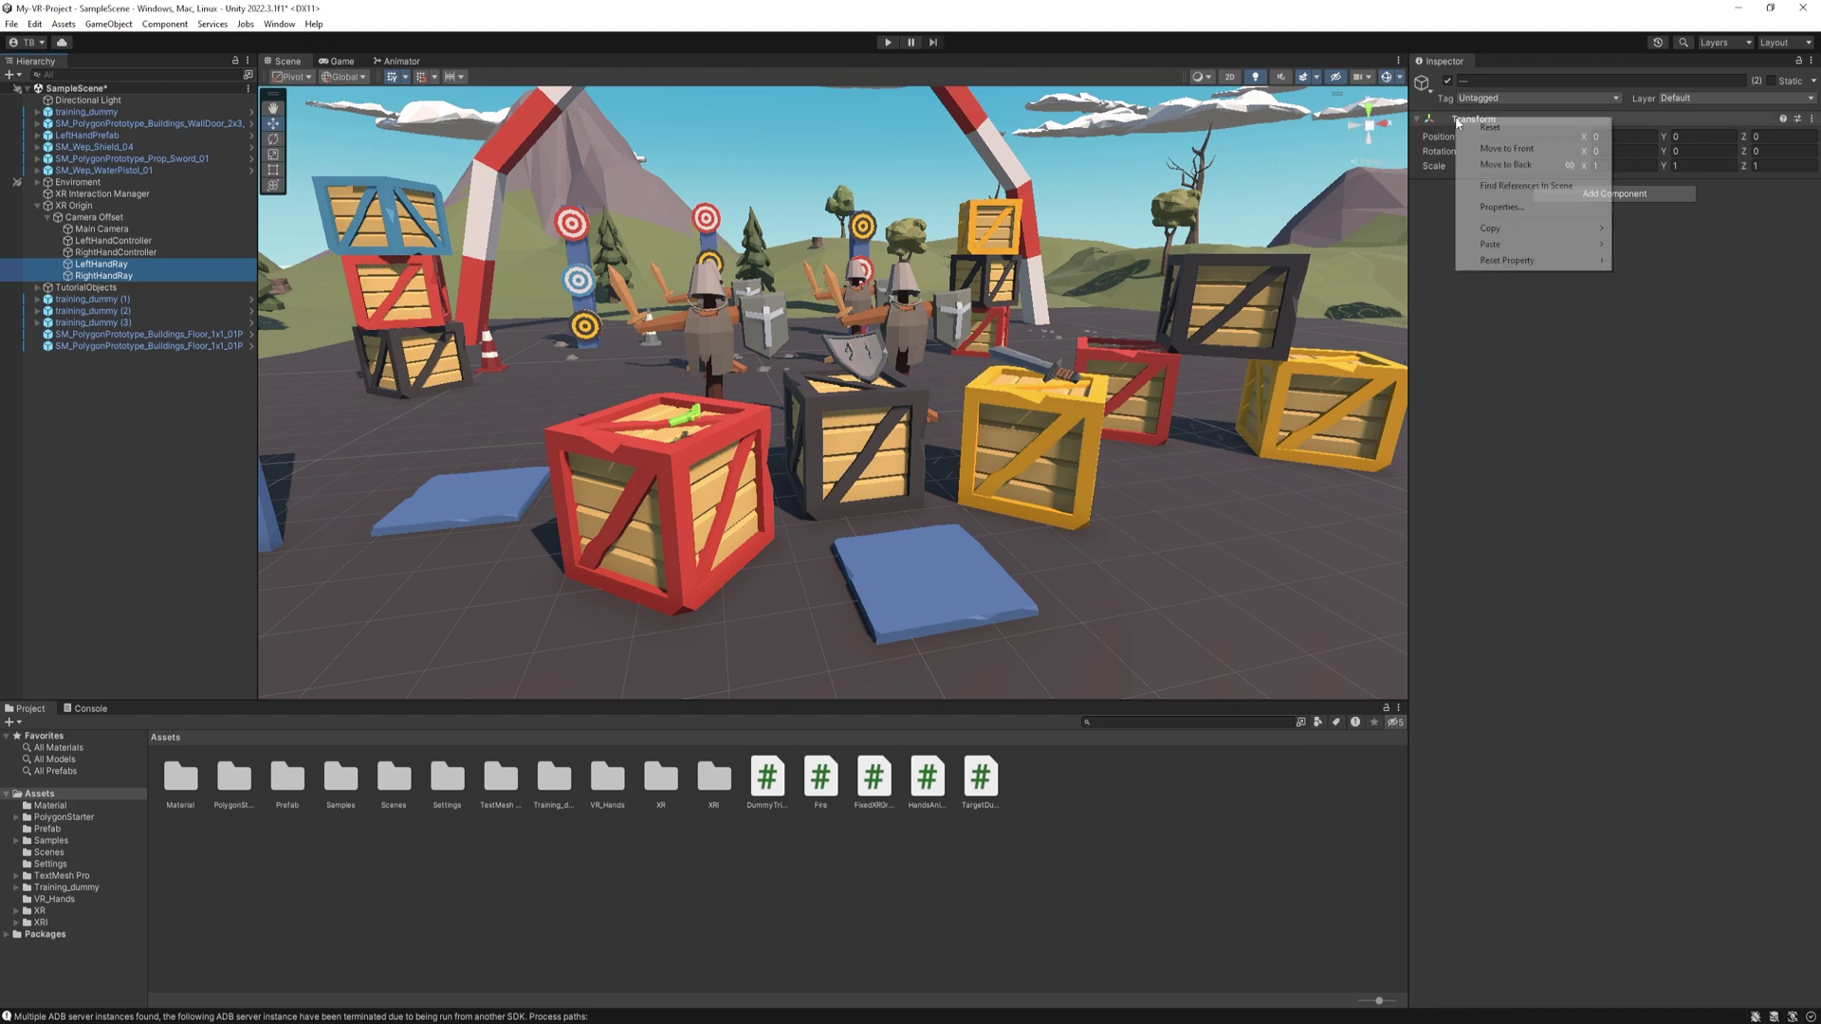
click(1517, 127)
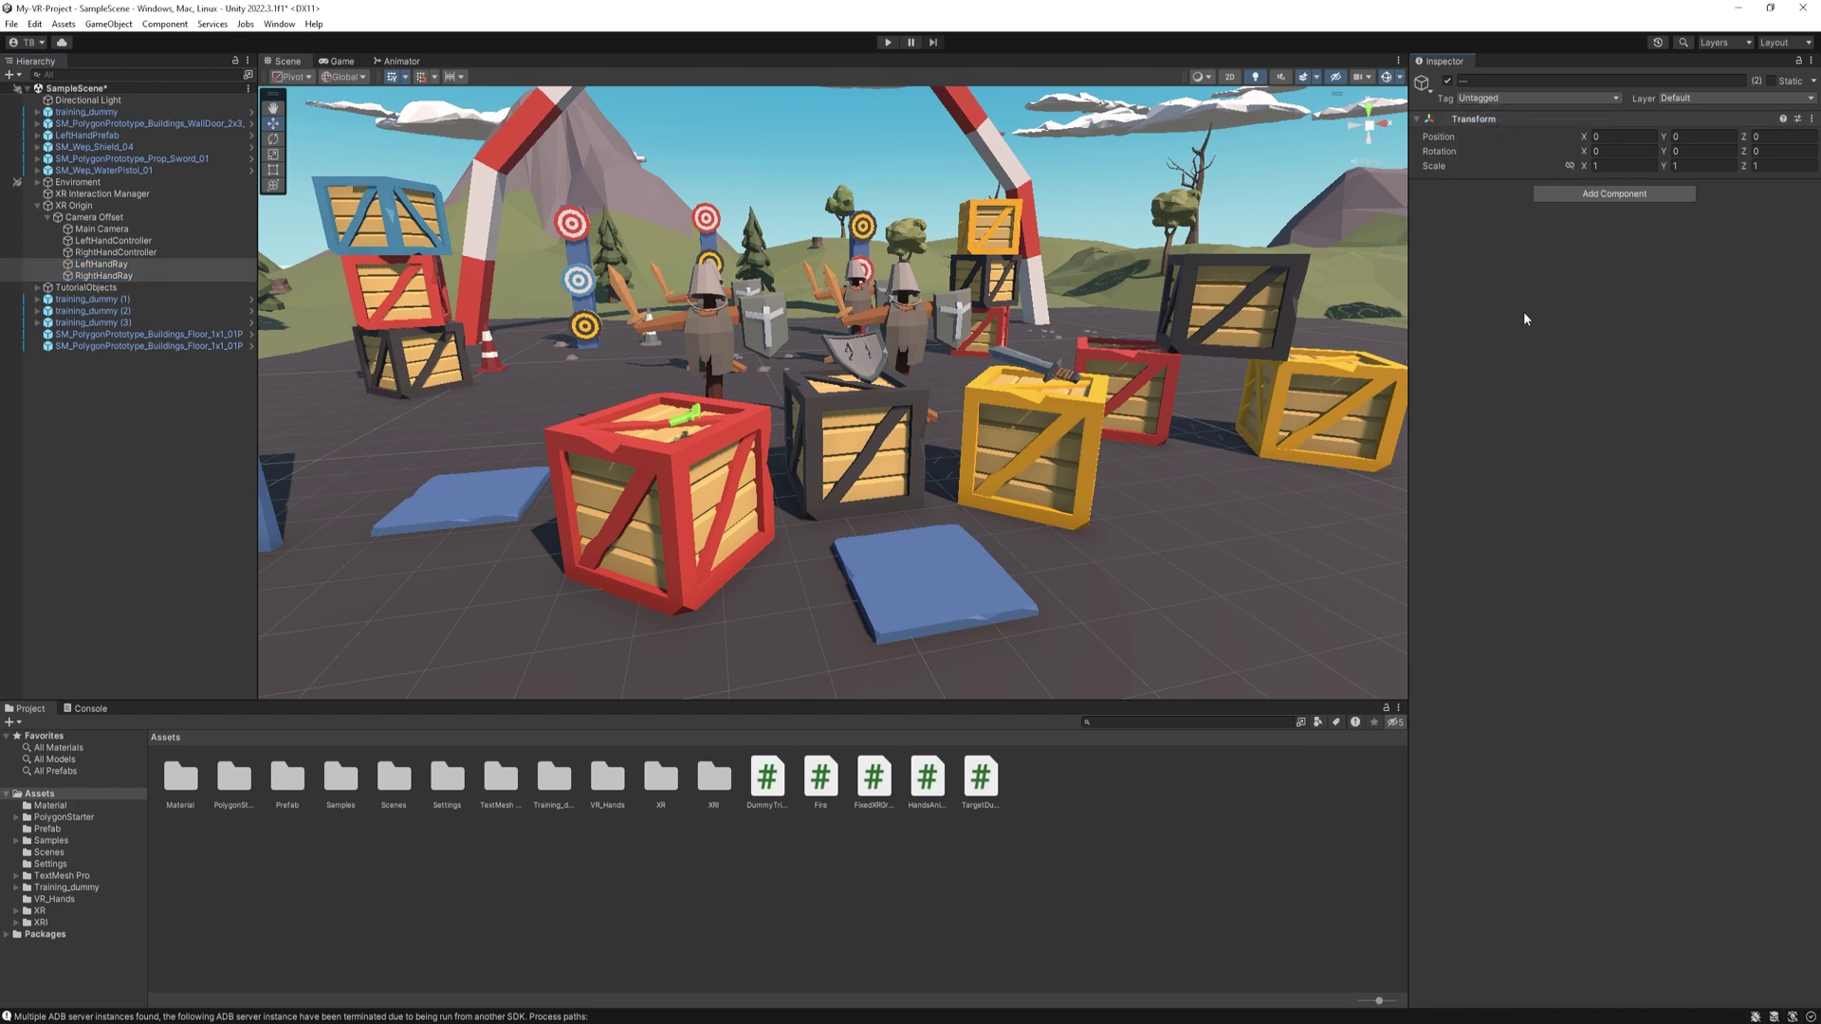
click(1590, 193)
text(xr controller)
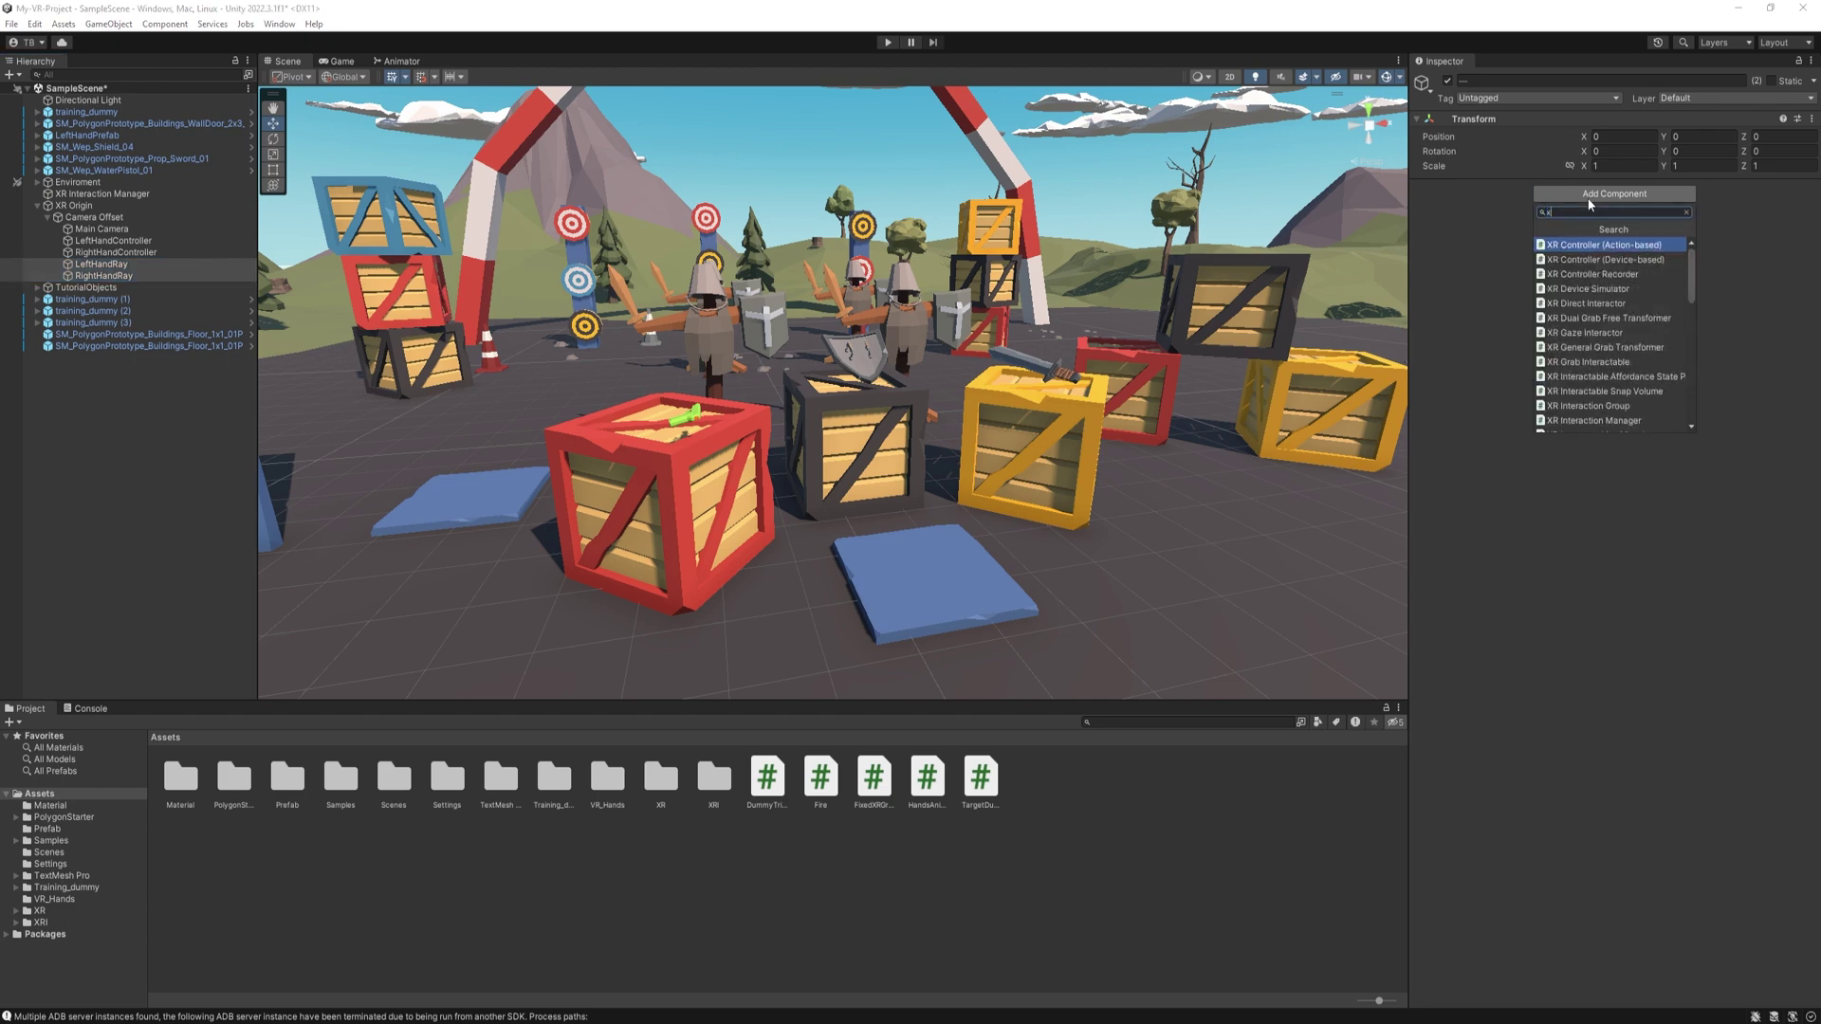
key(Return)
Apply the XRI Default Left Controller preset to LeftHandRay's controller and the XRI Default Right Controller preset to RightHandRay's
click(101, 264)
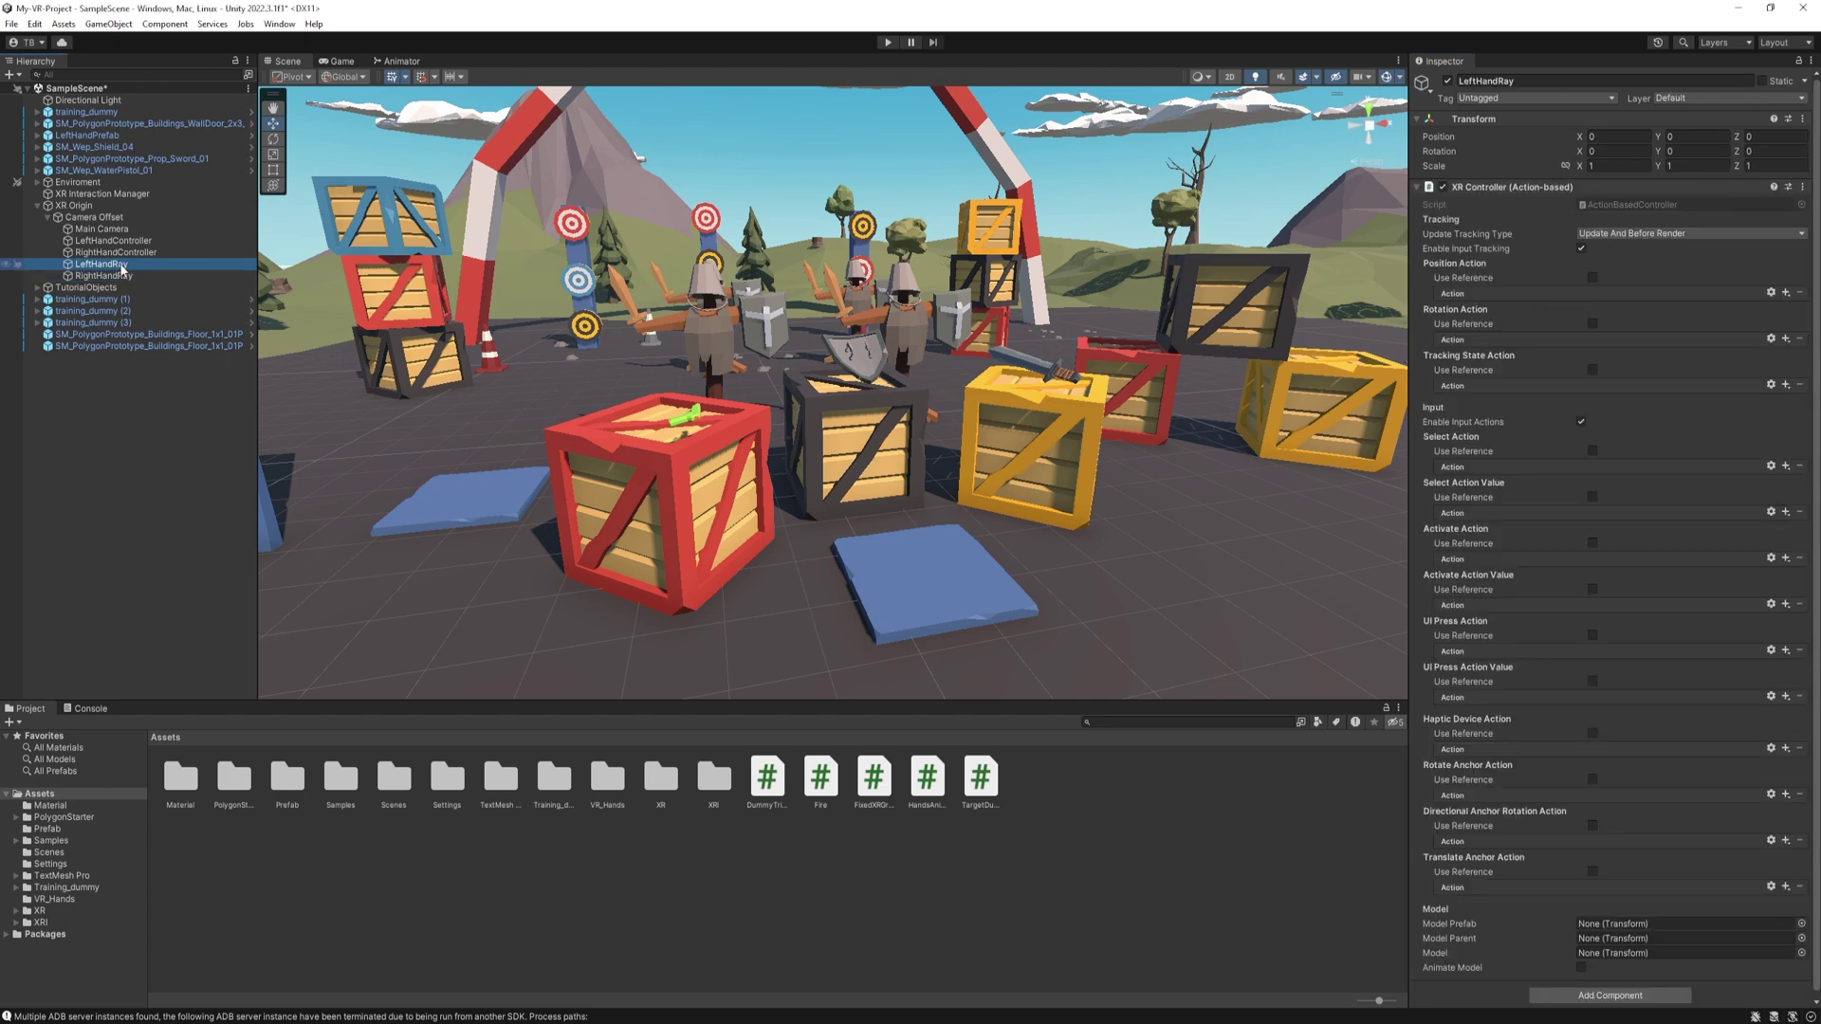
click(1787, 187)
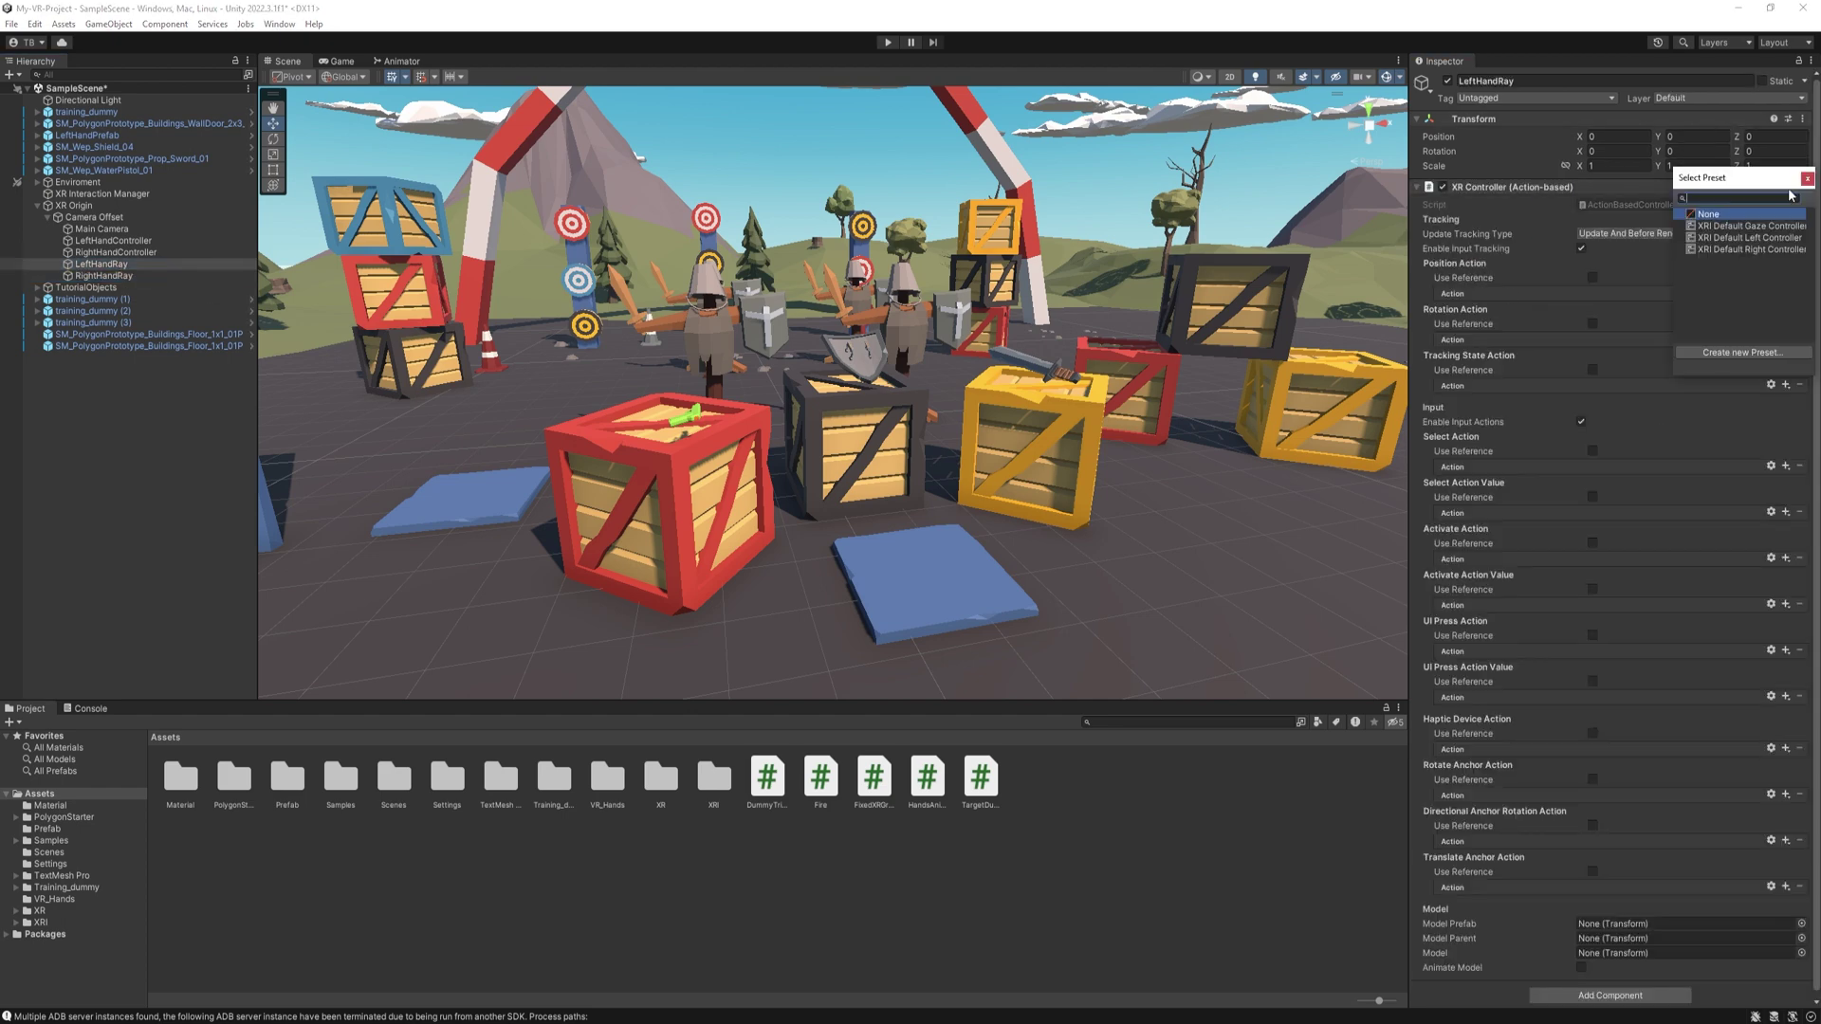
double_click(1743, 238)
click(104, 275)
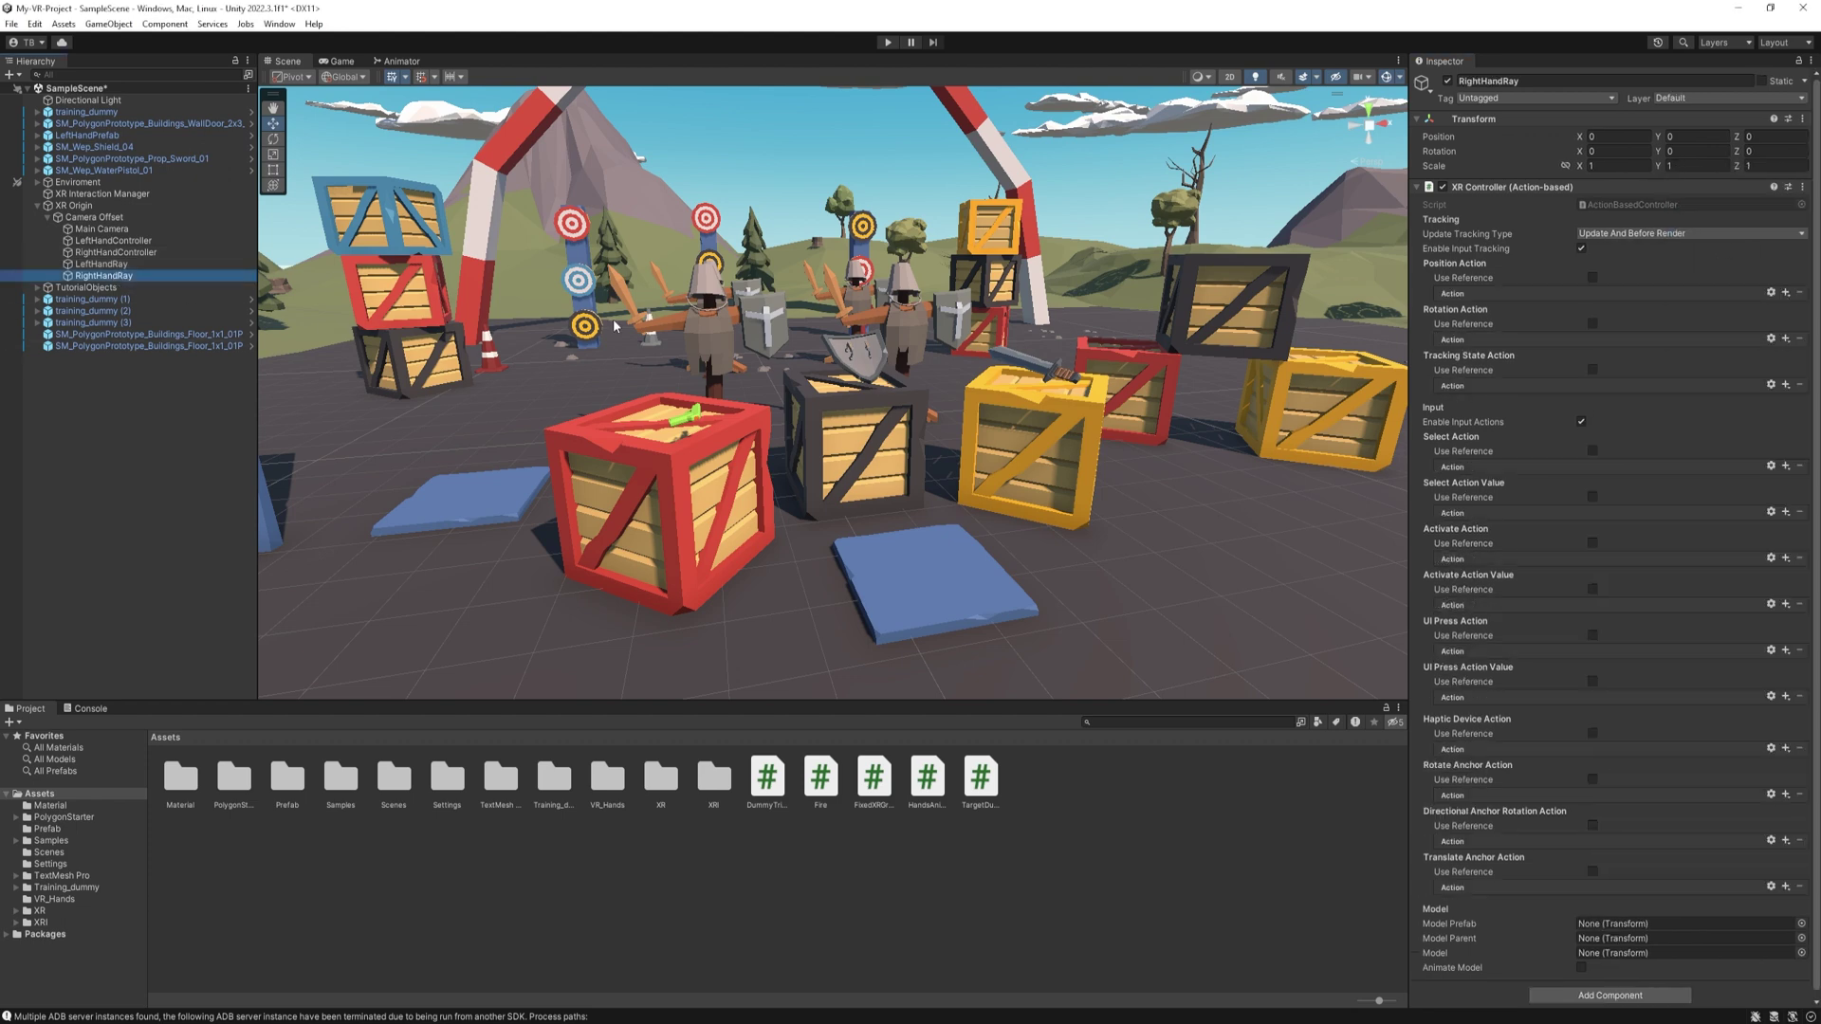
click(1791, 188)
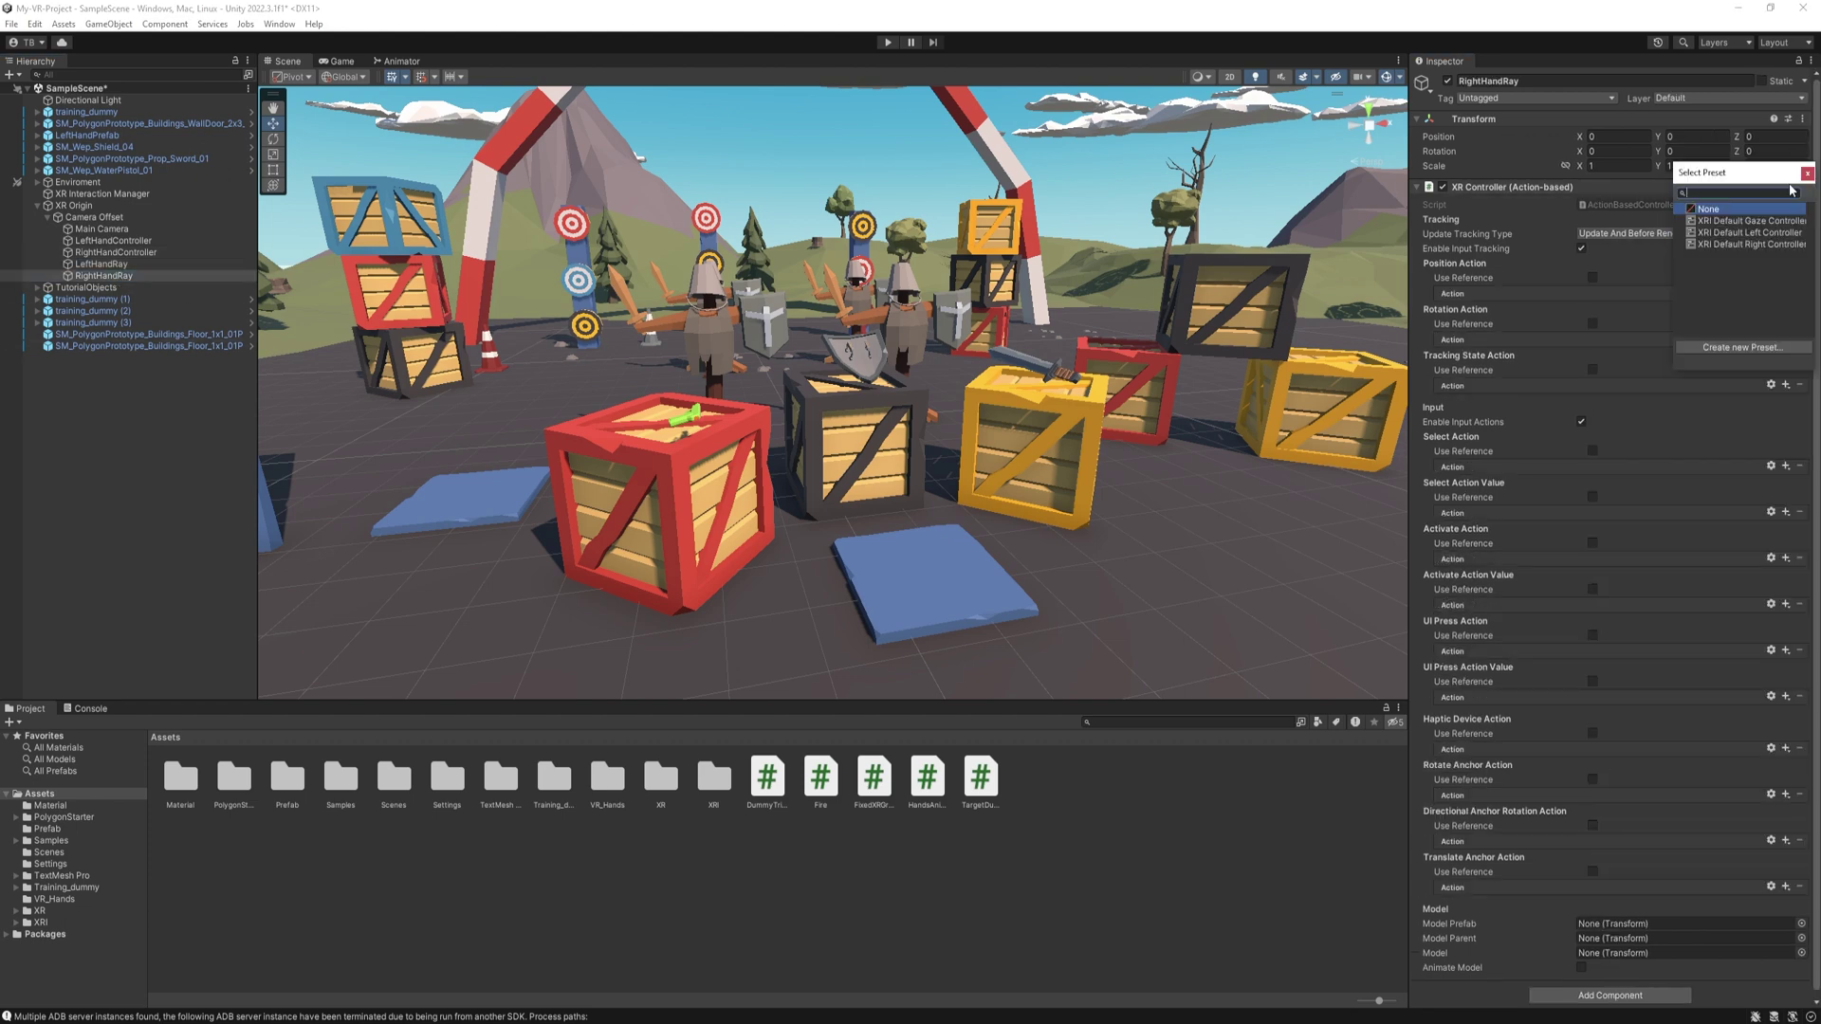
click(1744, 244)
Add the XR Ray Interactor and XR Interactor Line Visual components to both LeftHandRay and RightHandRay
ctrl+click(102, 264)
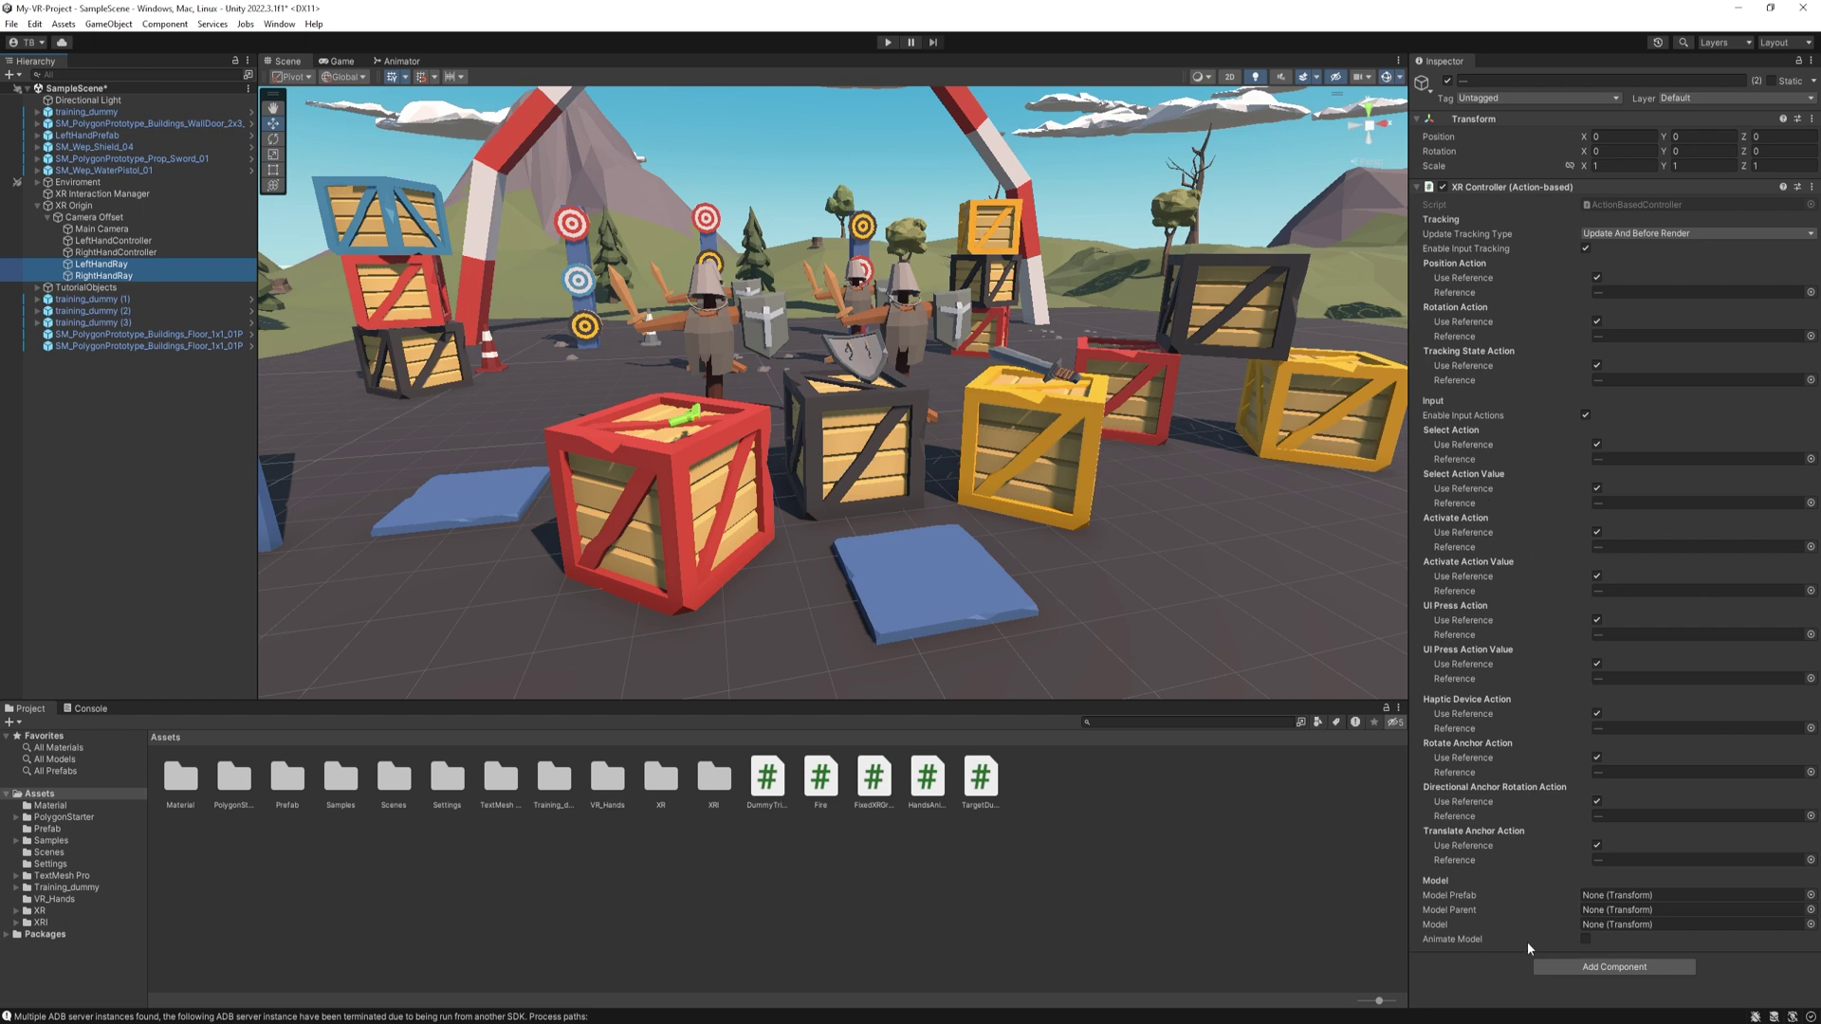
click(1632, 967)
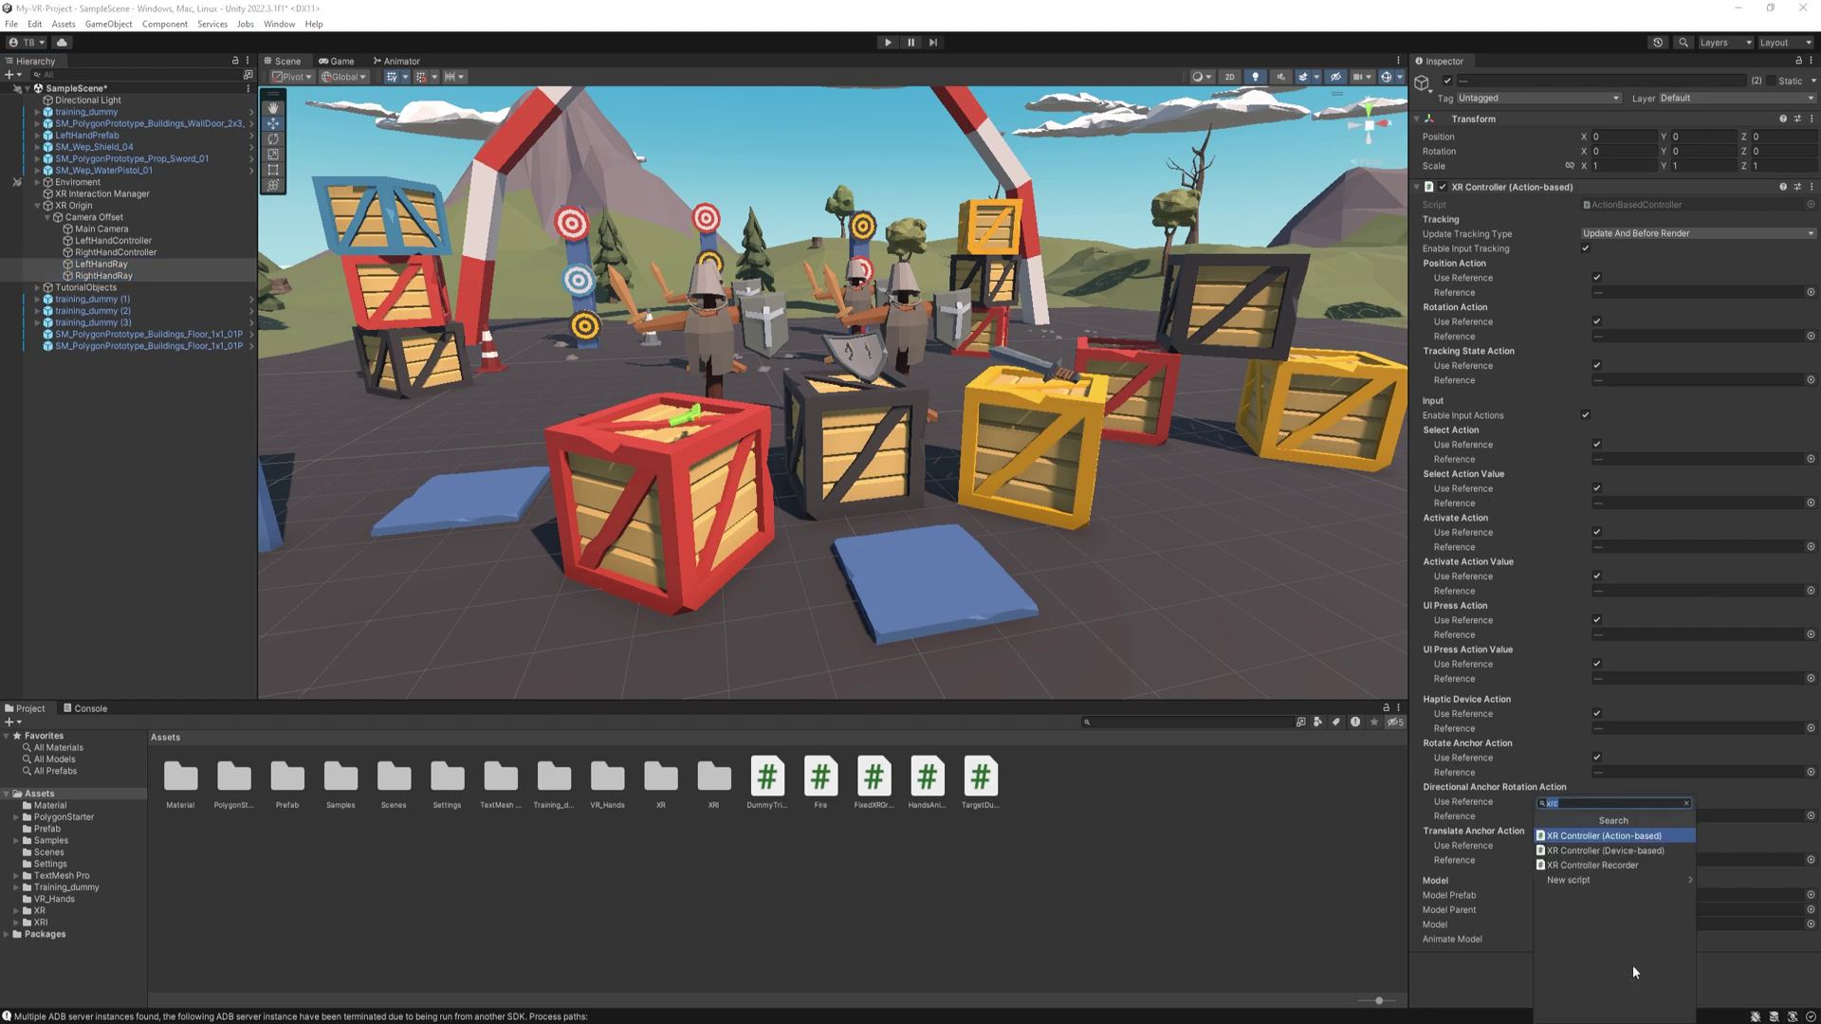
text(ray)
click(1580, 995)
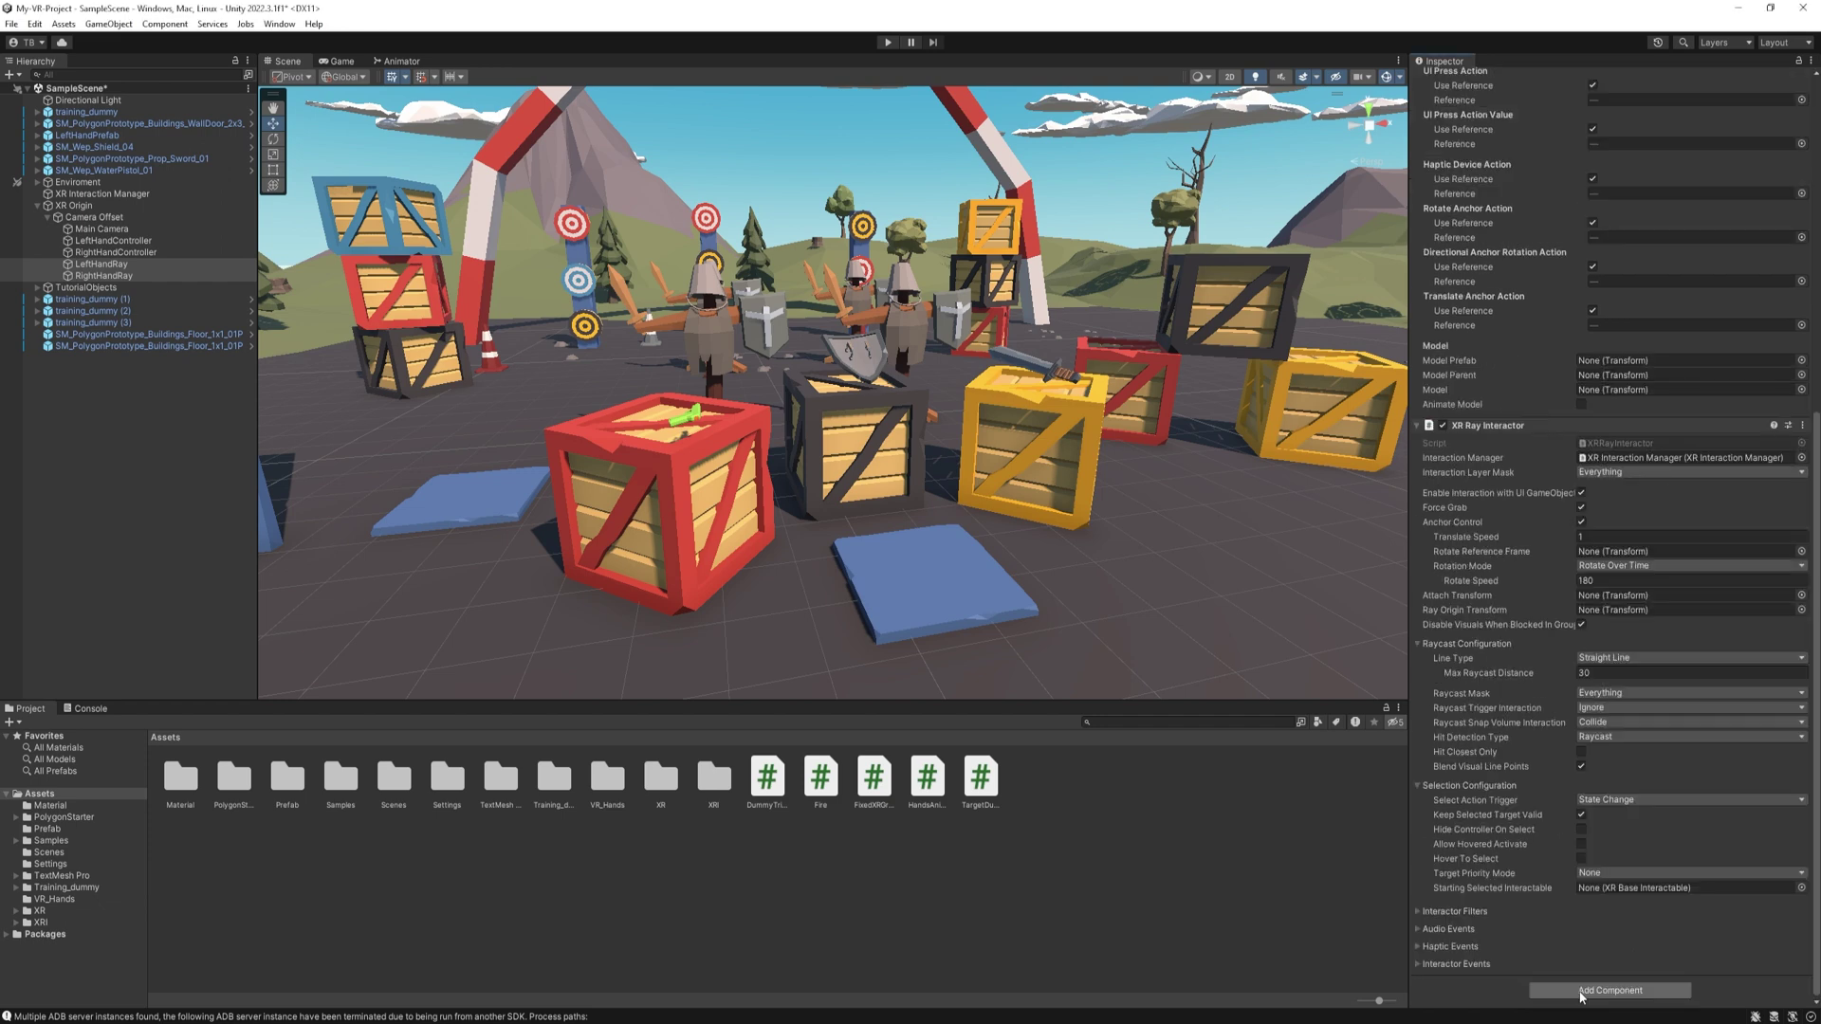
click(1581, 991)
click(1610, 835)
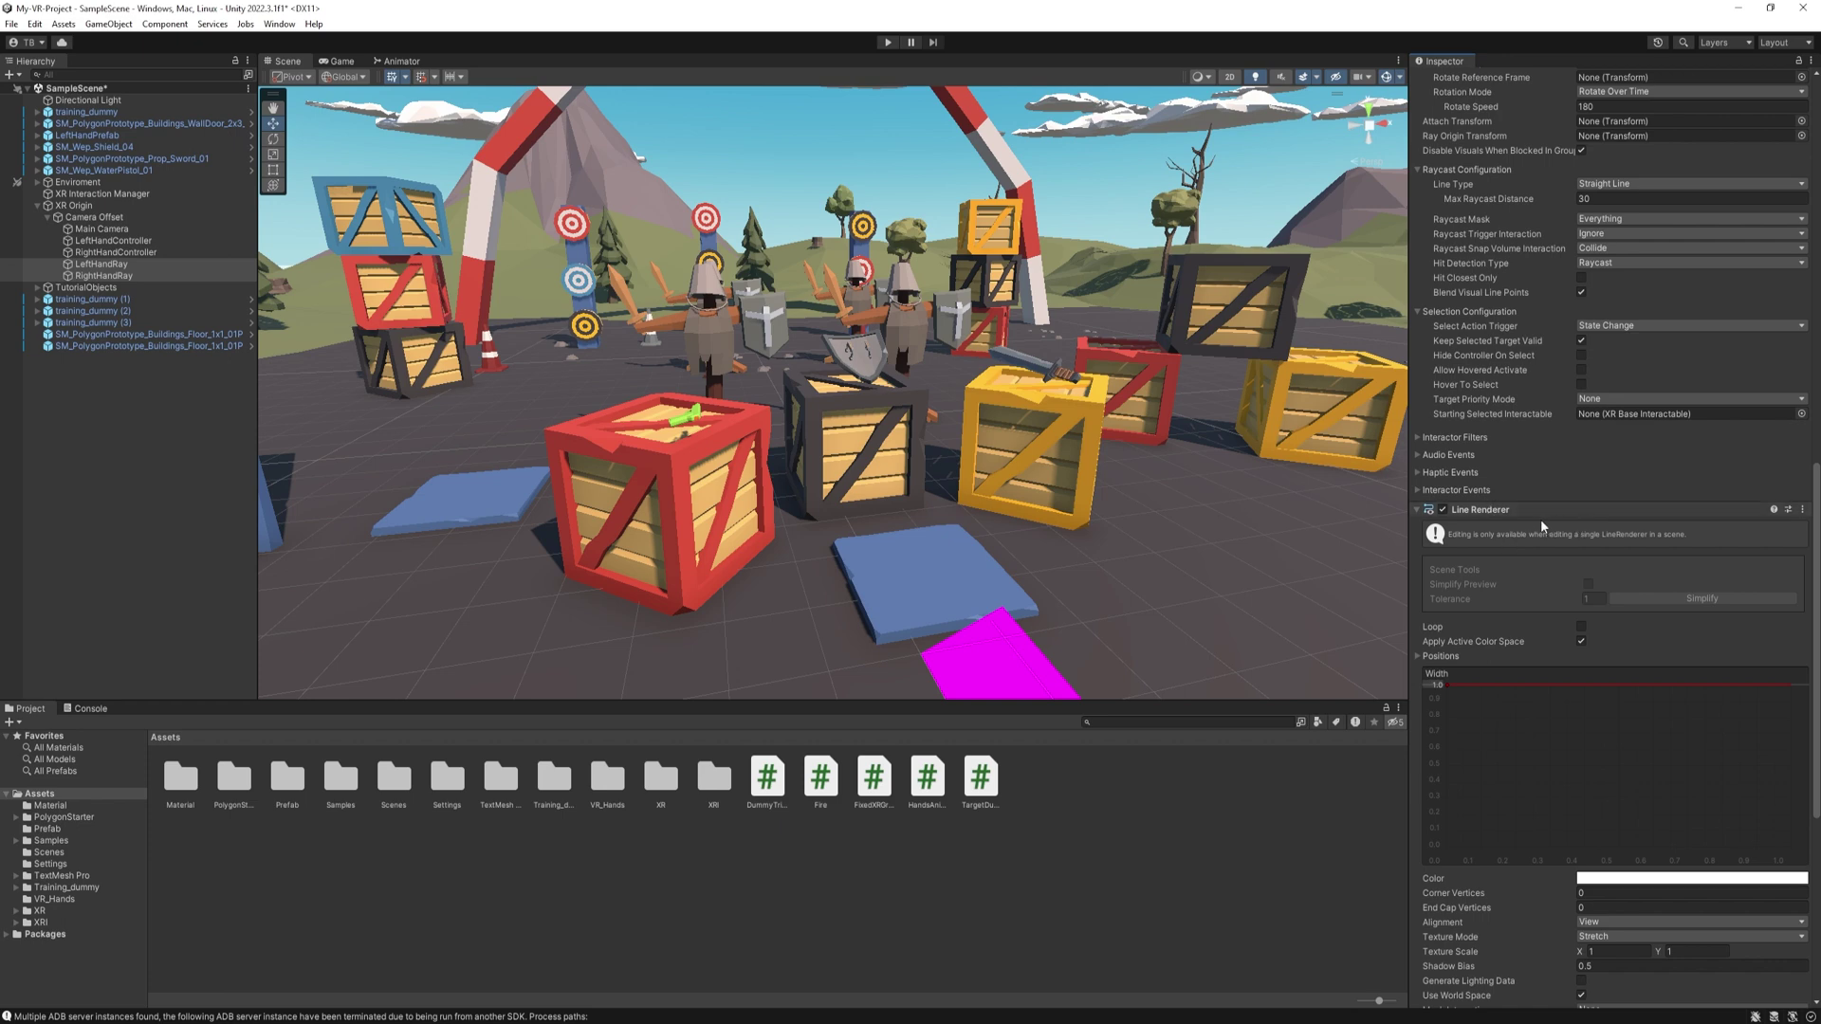
Lower the Line Renderer width of both hand rays from the curve's start to below 0.1
scroll(1551, 521, down, 3)
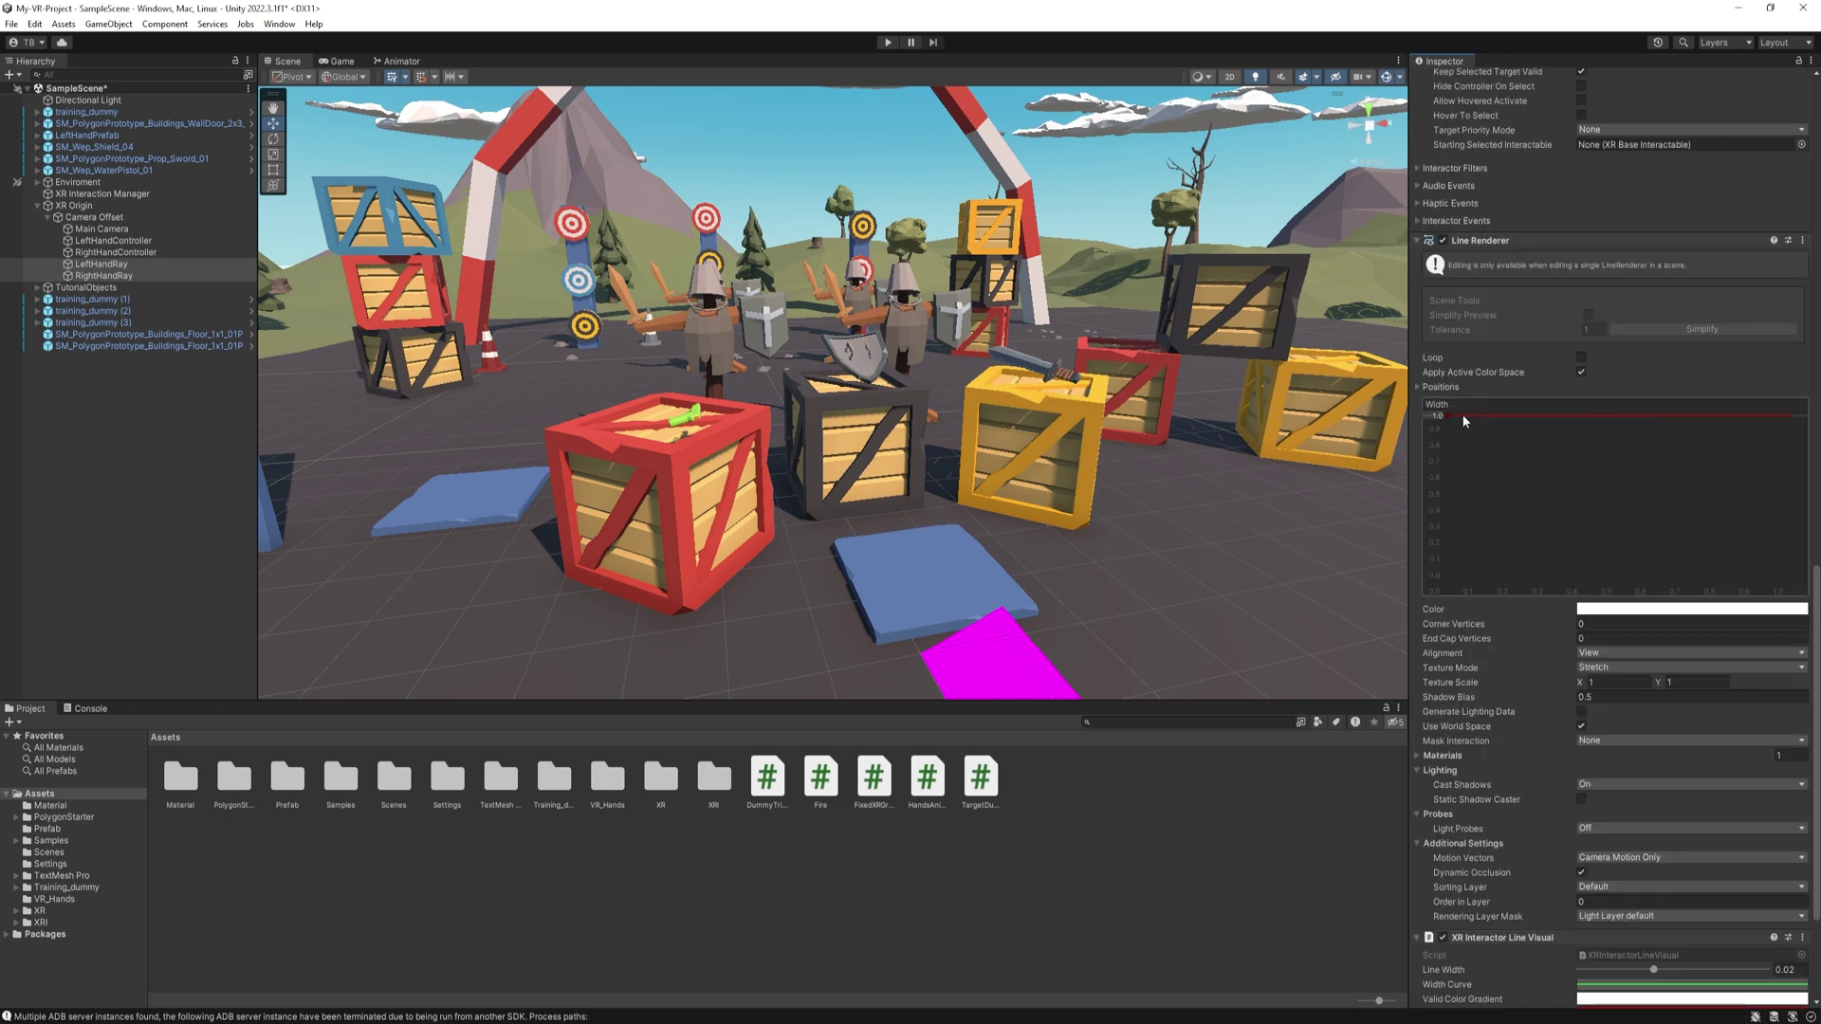
drag(1448, 417, 1449, 567)
key(f)
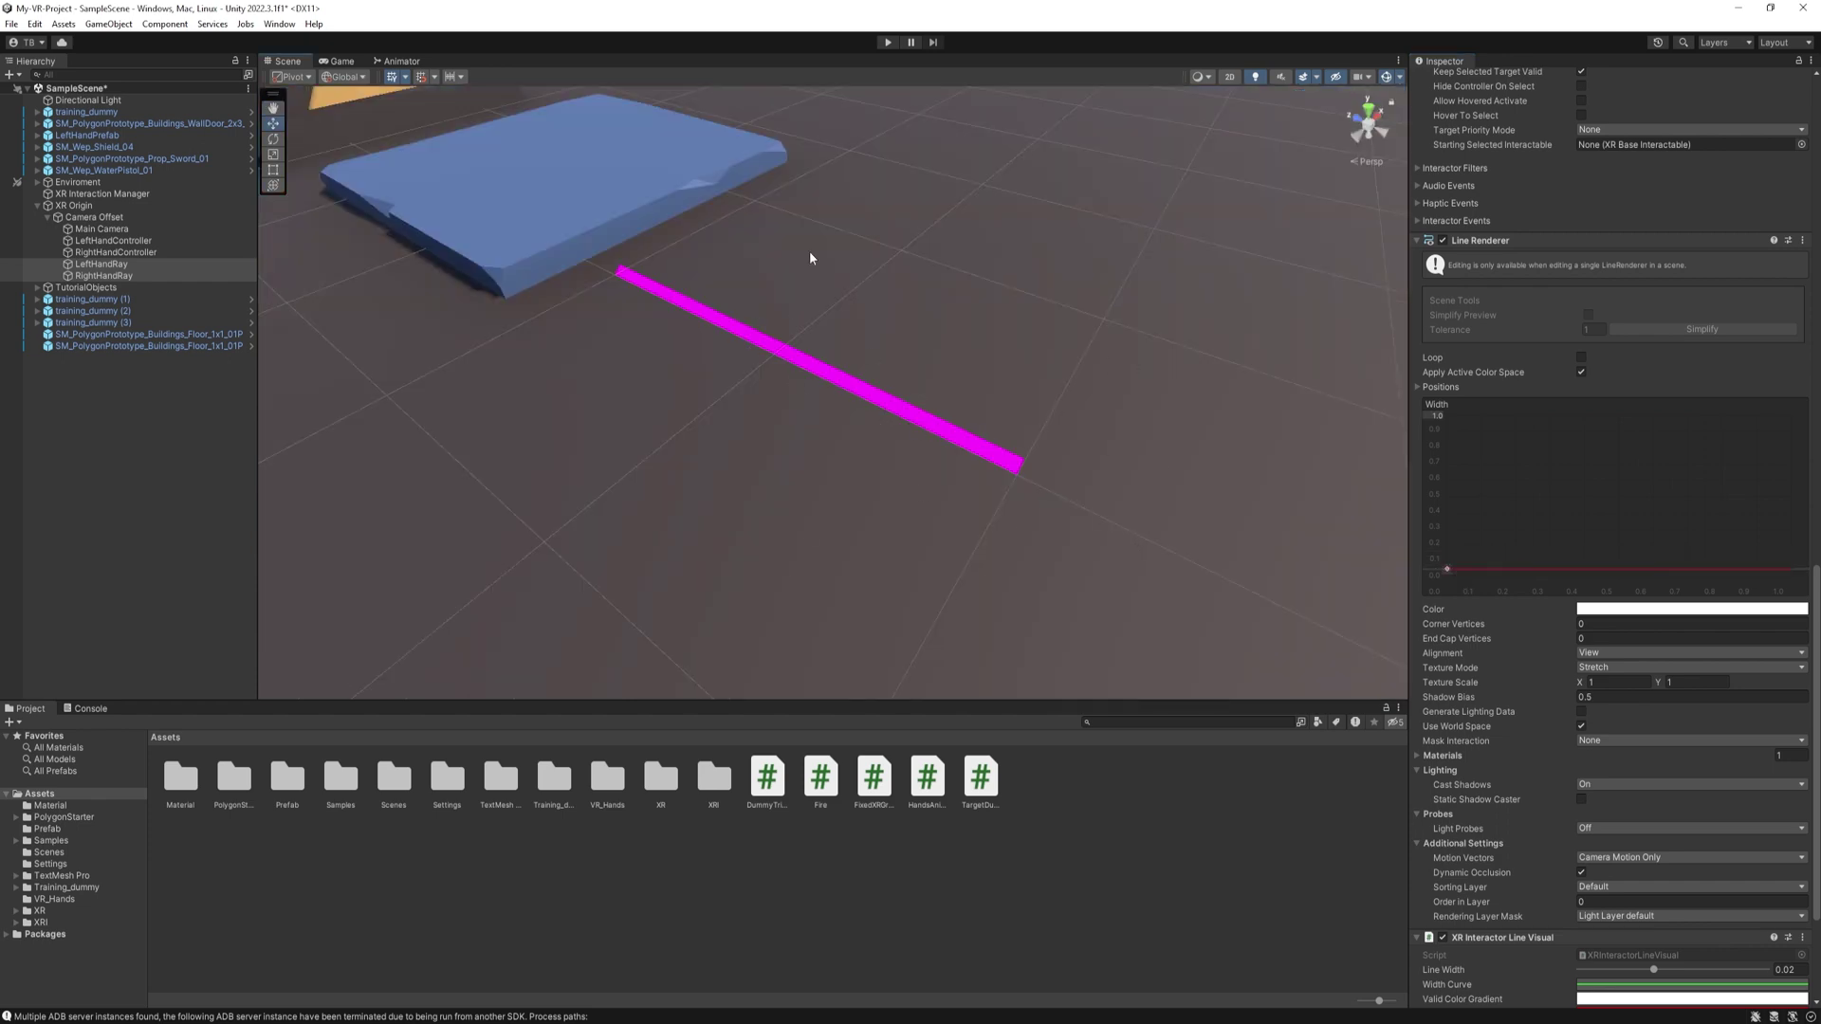
scroll(1550, 827, down, 3)
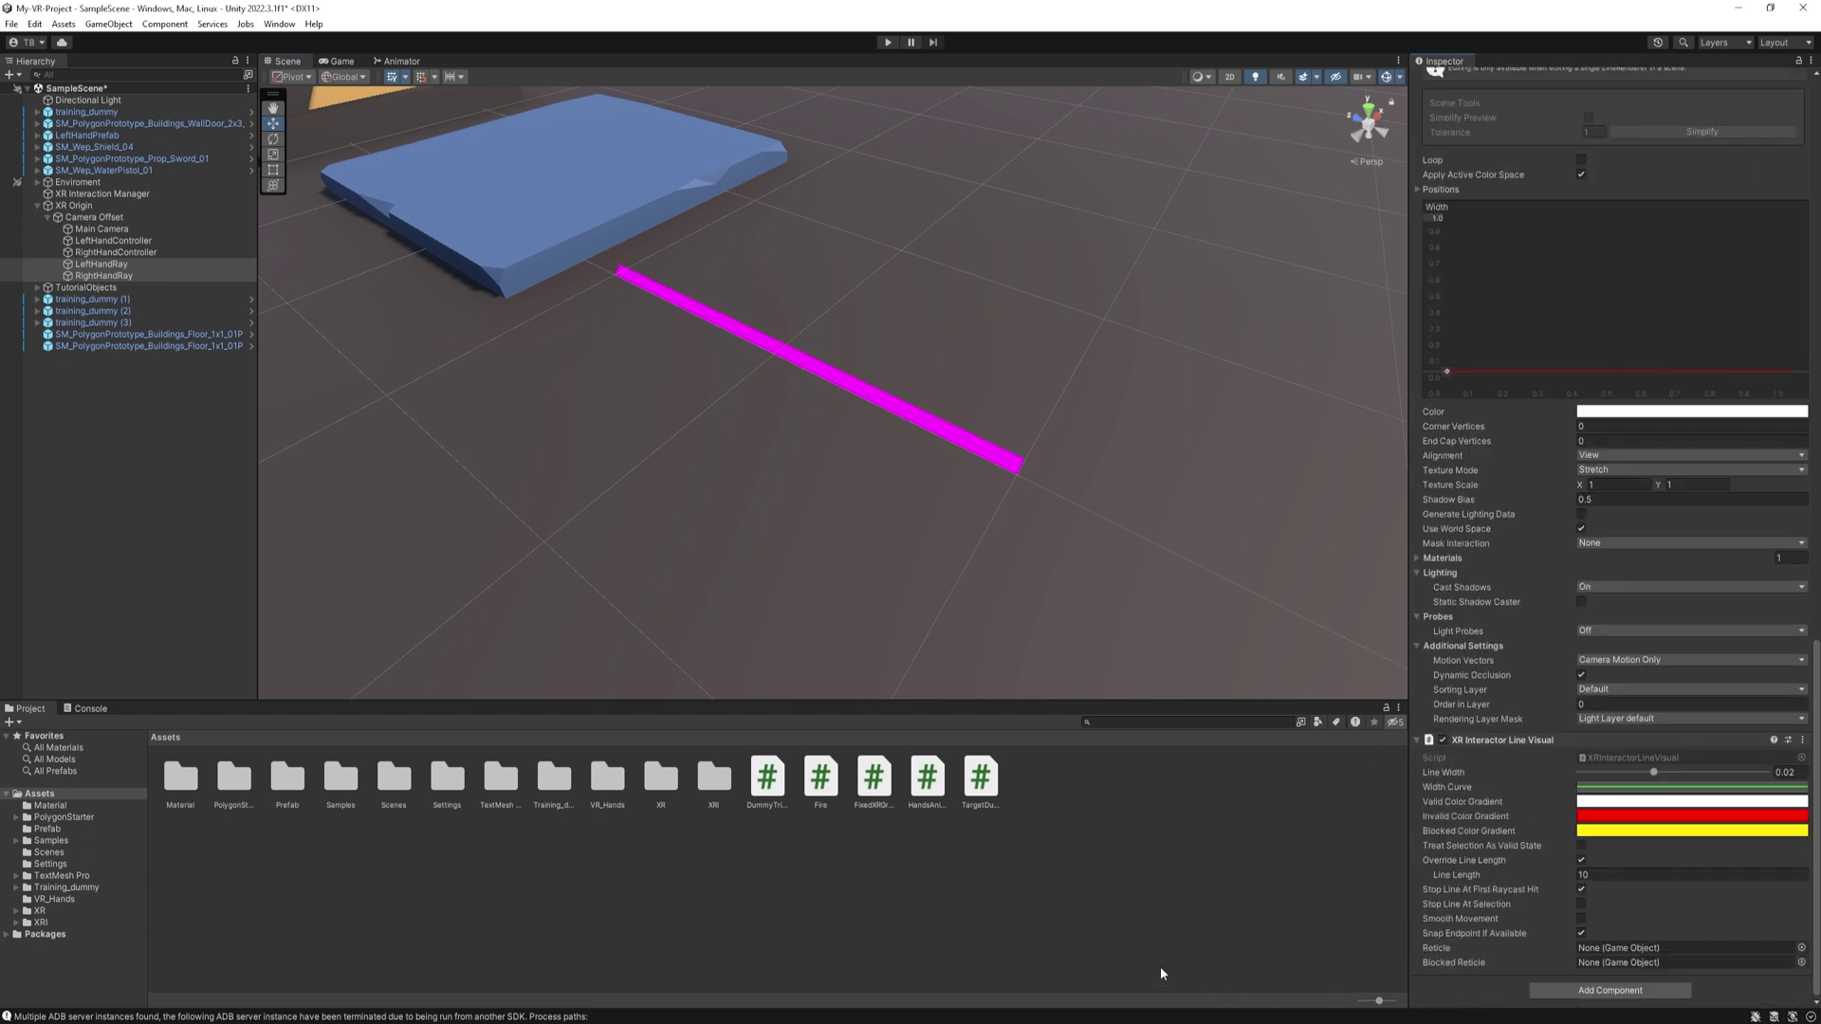
Create a new material named LineMaterial in the Material assets folder
right_click(954, 846)
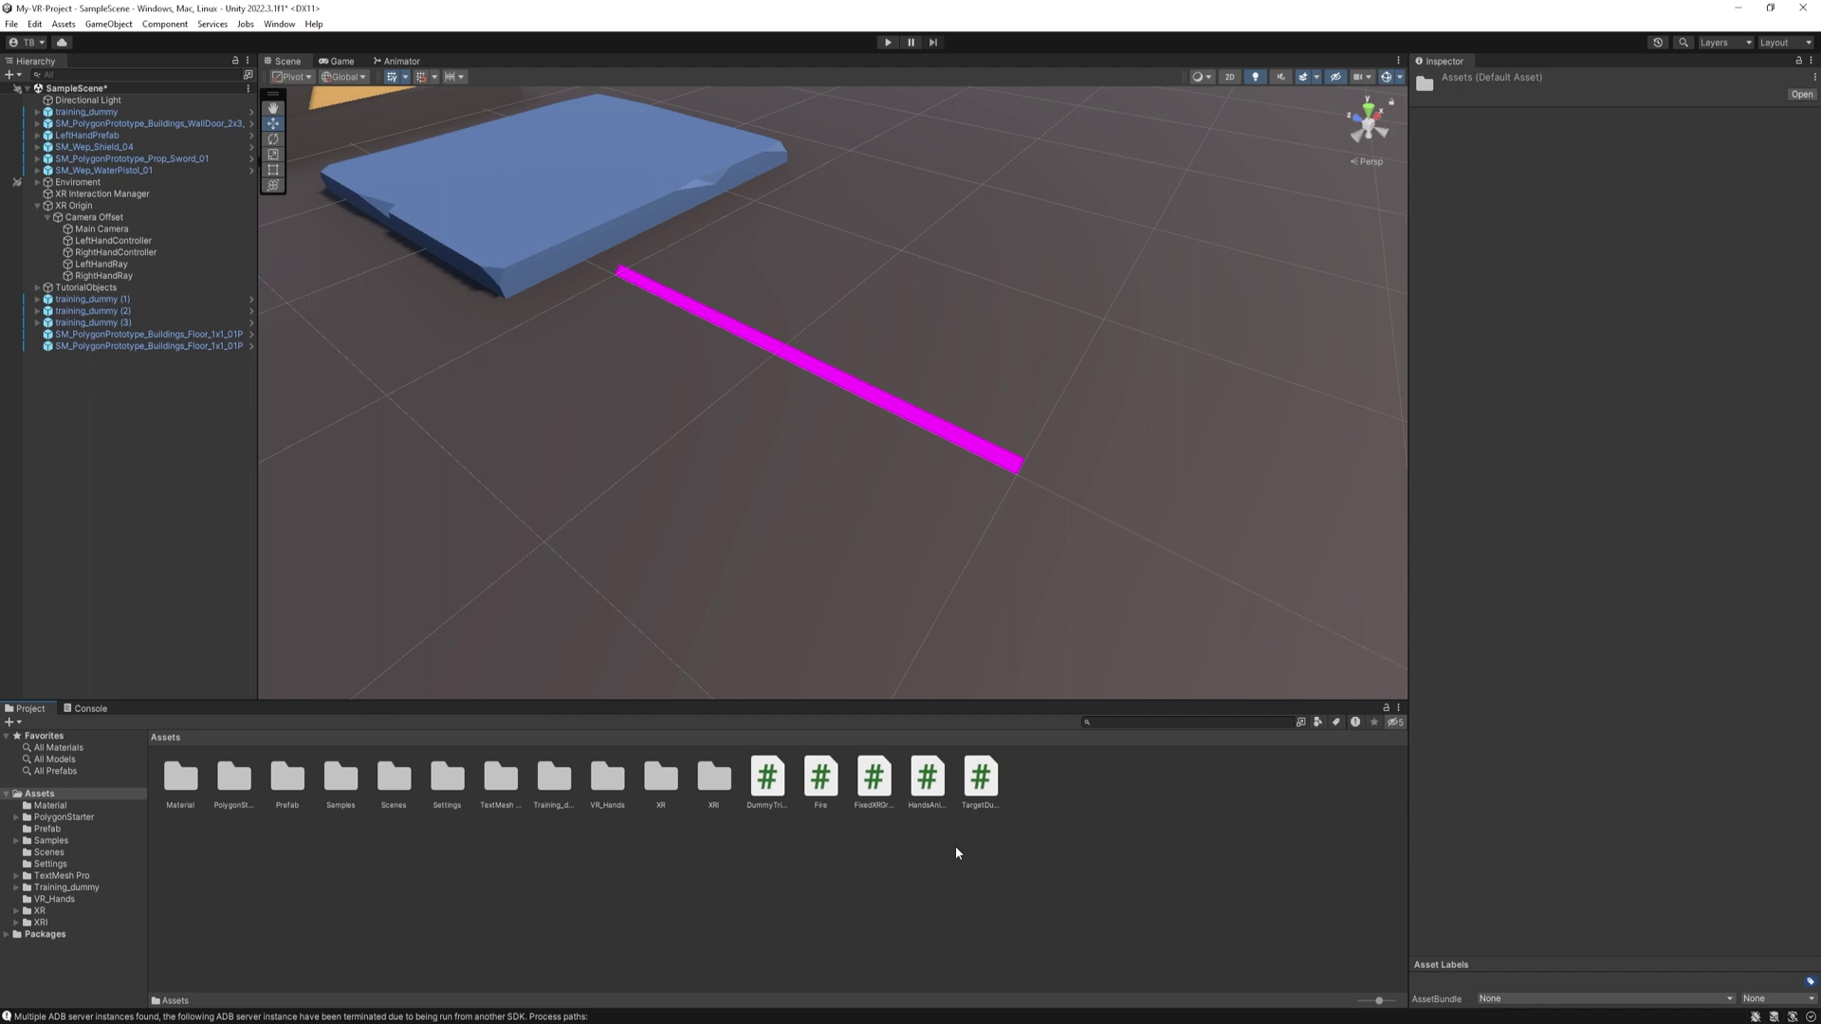
mouse_move(986, 435)
click(1233, 759)
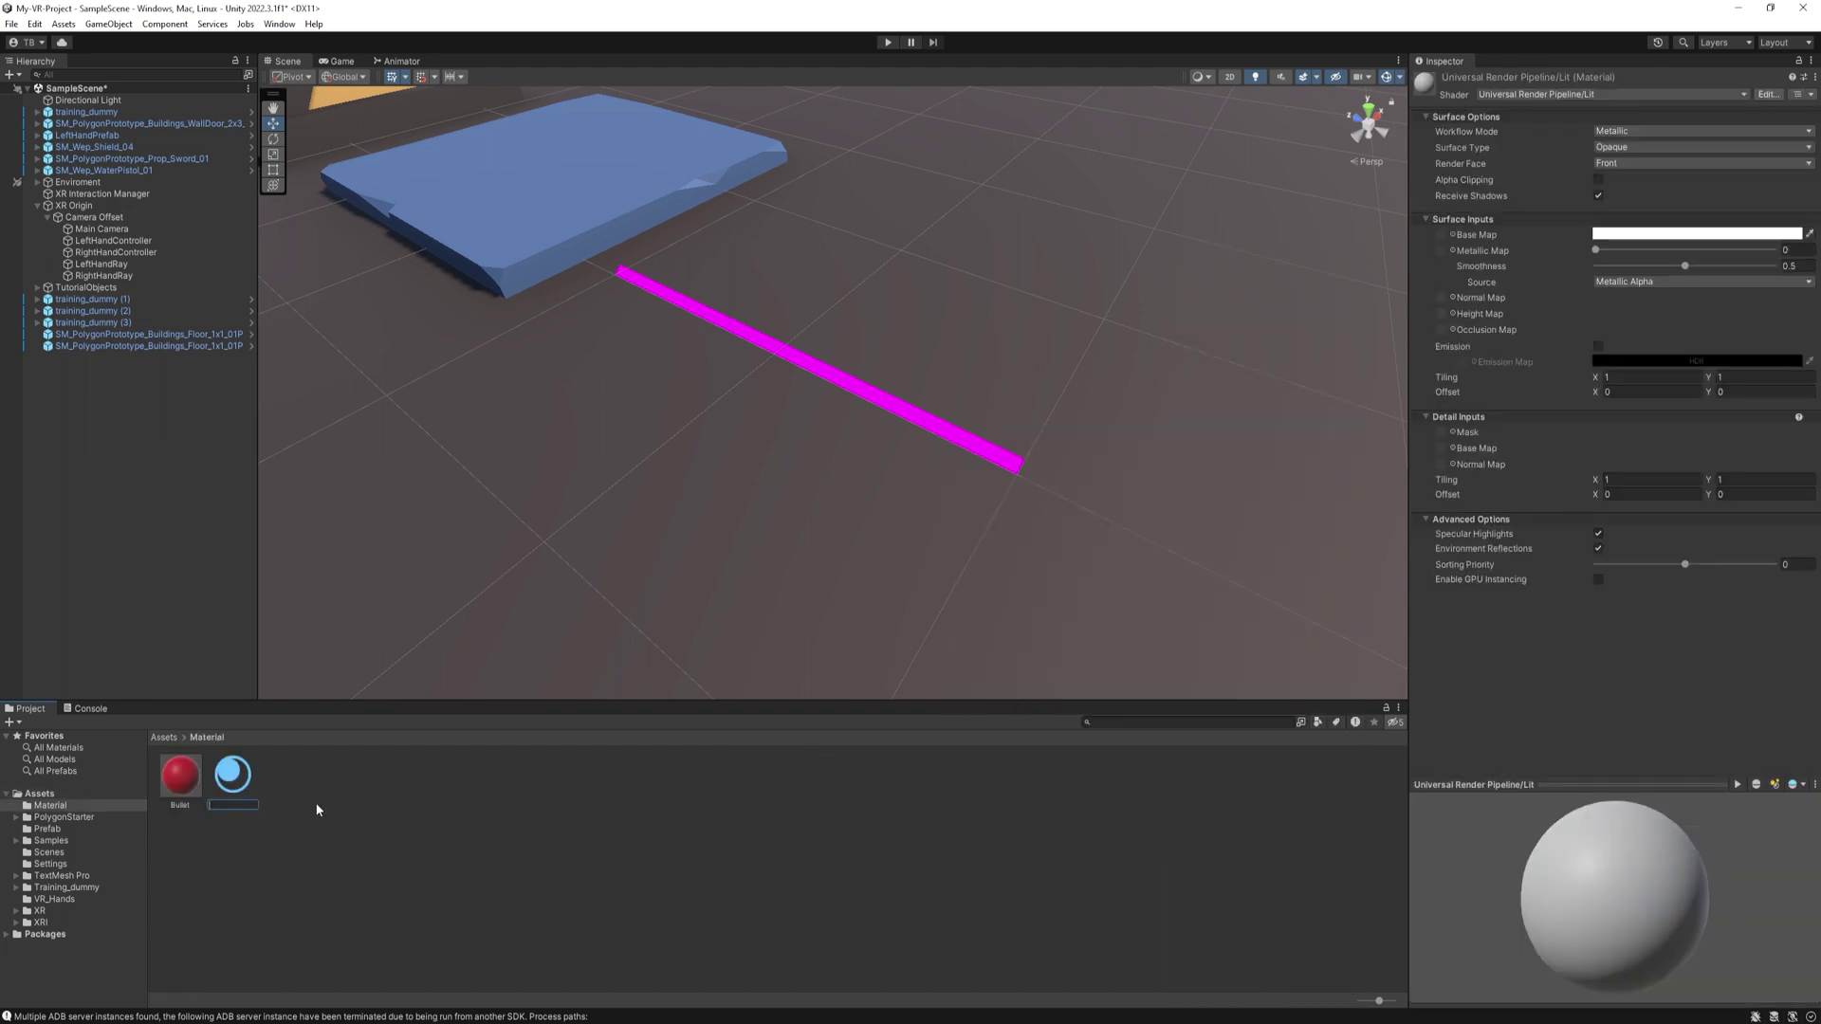
text(LineMaterial)
key(Return)
Set LineMaterial's shader to the legacy particle shader Alpha Blended Premultiply and assign the material to both hand rays' lines
click(1609, 93)
text(alpha)
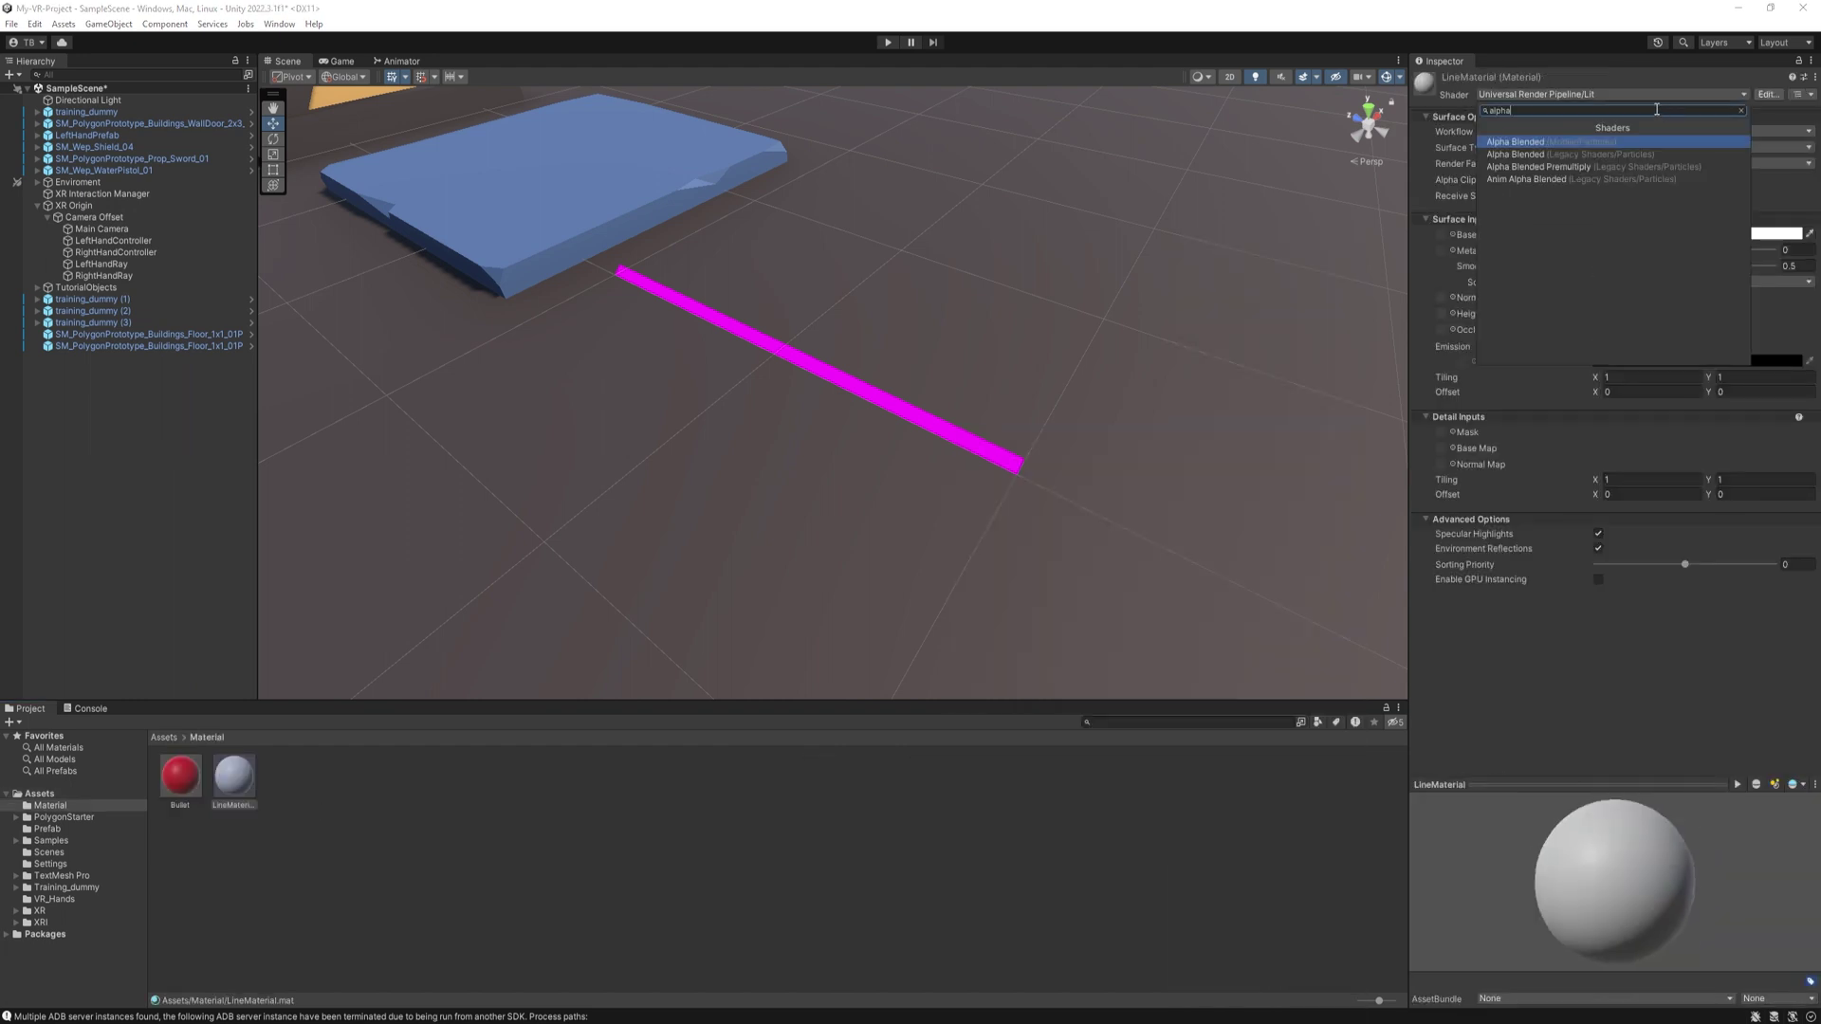
click(1616, 166)
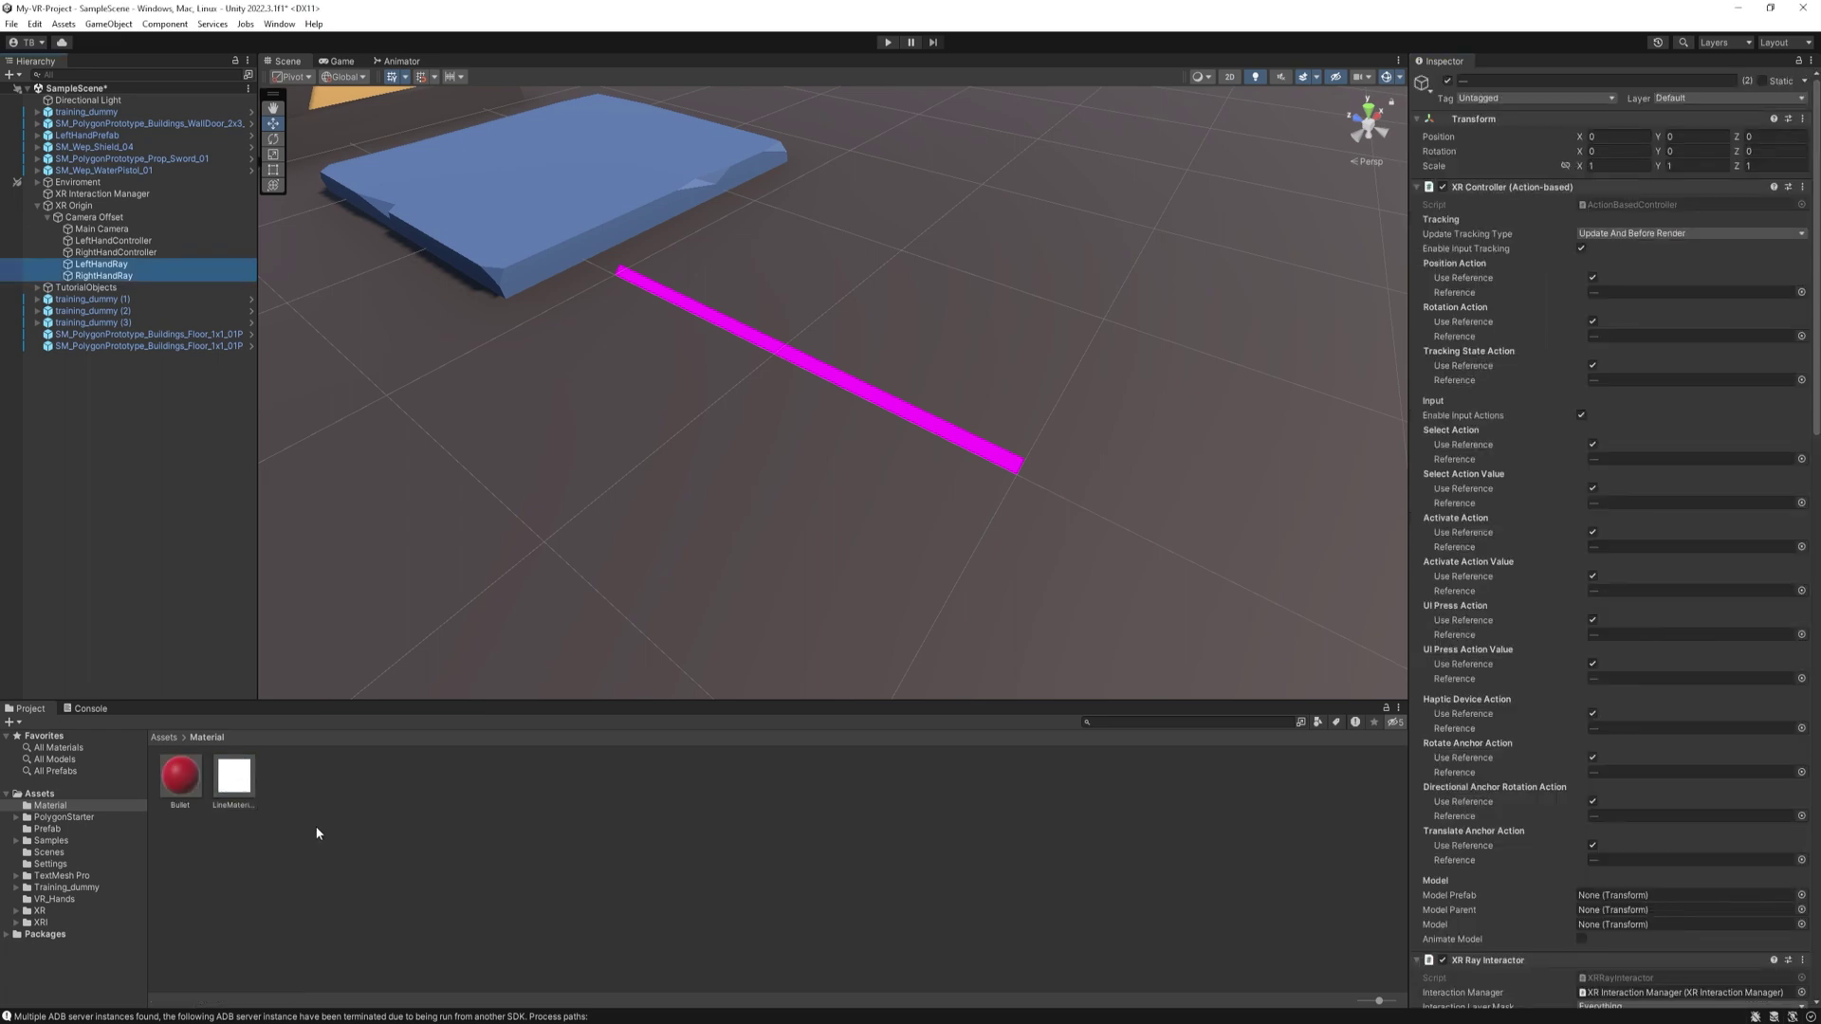
drag(233, 779, 1450, 996)
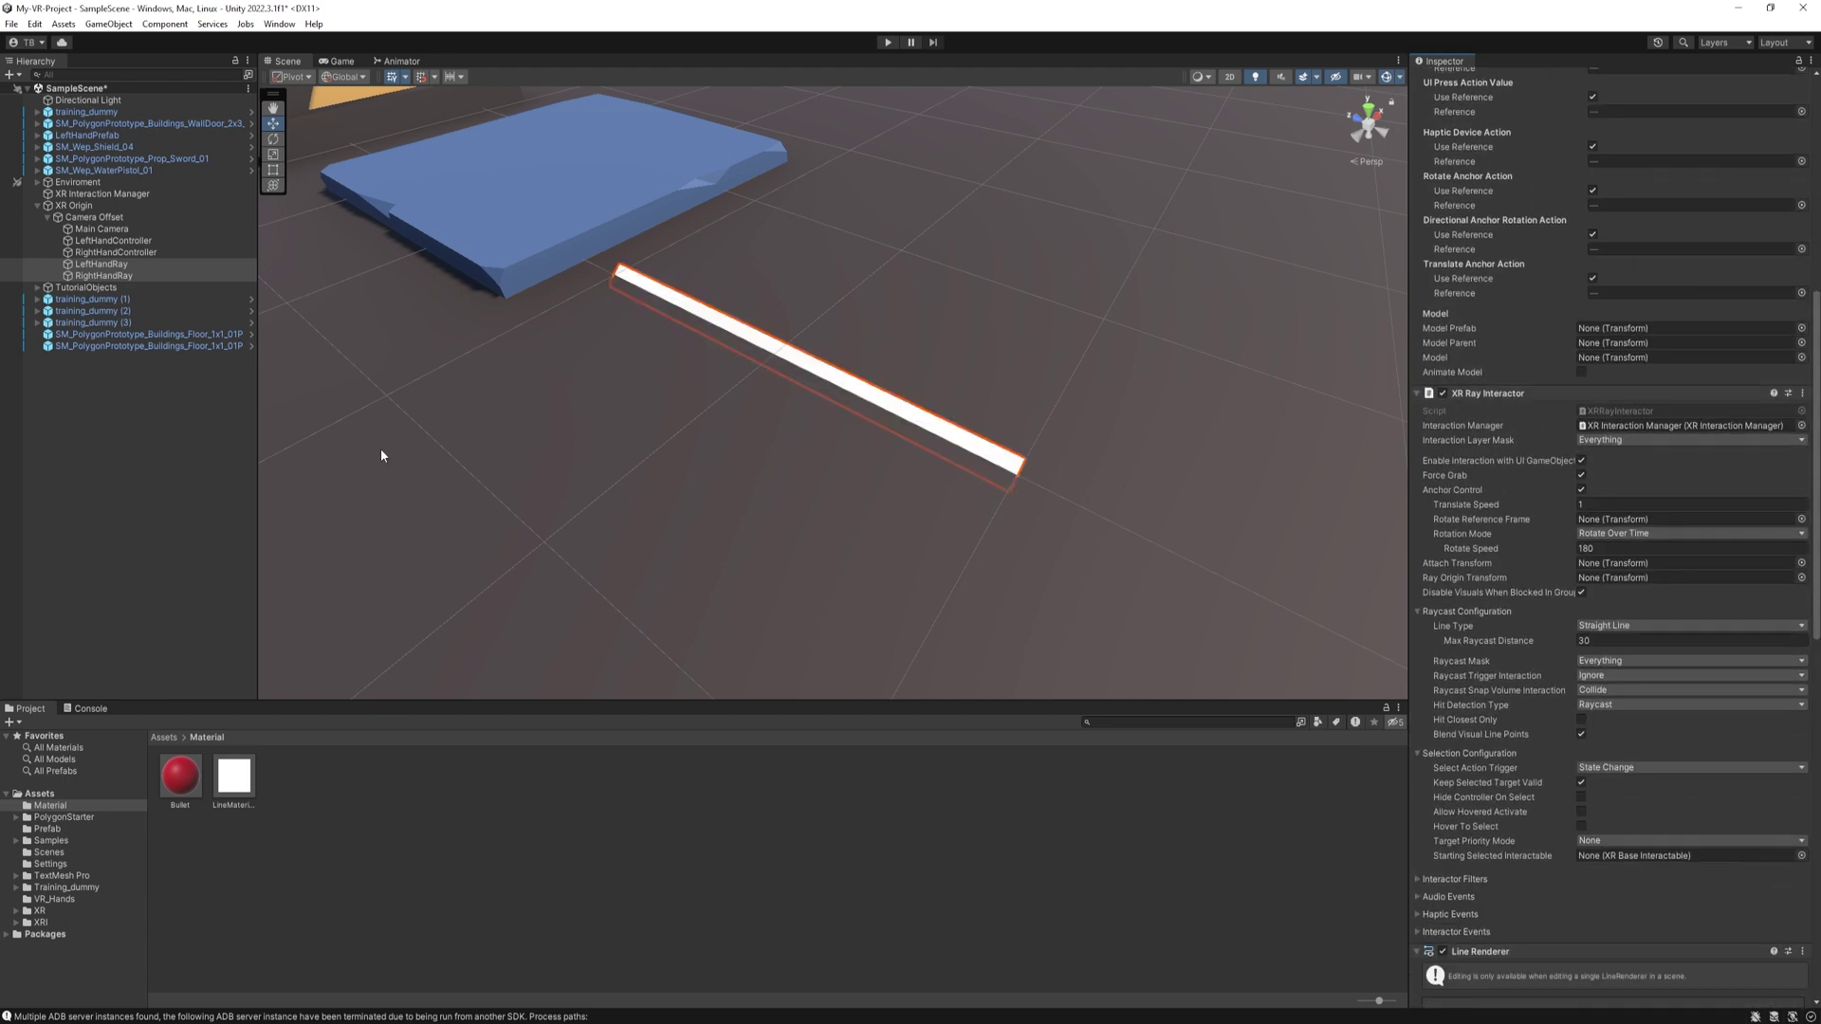
click(88, 399)
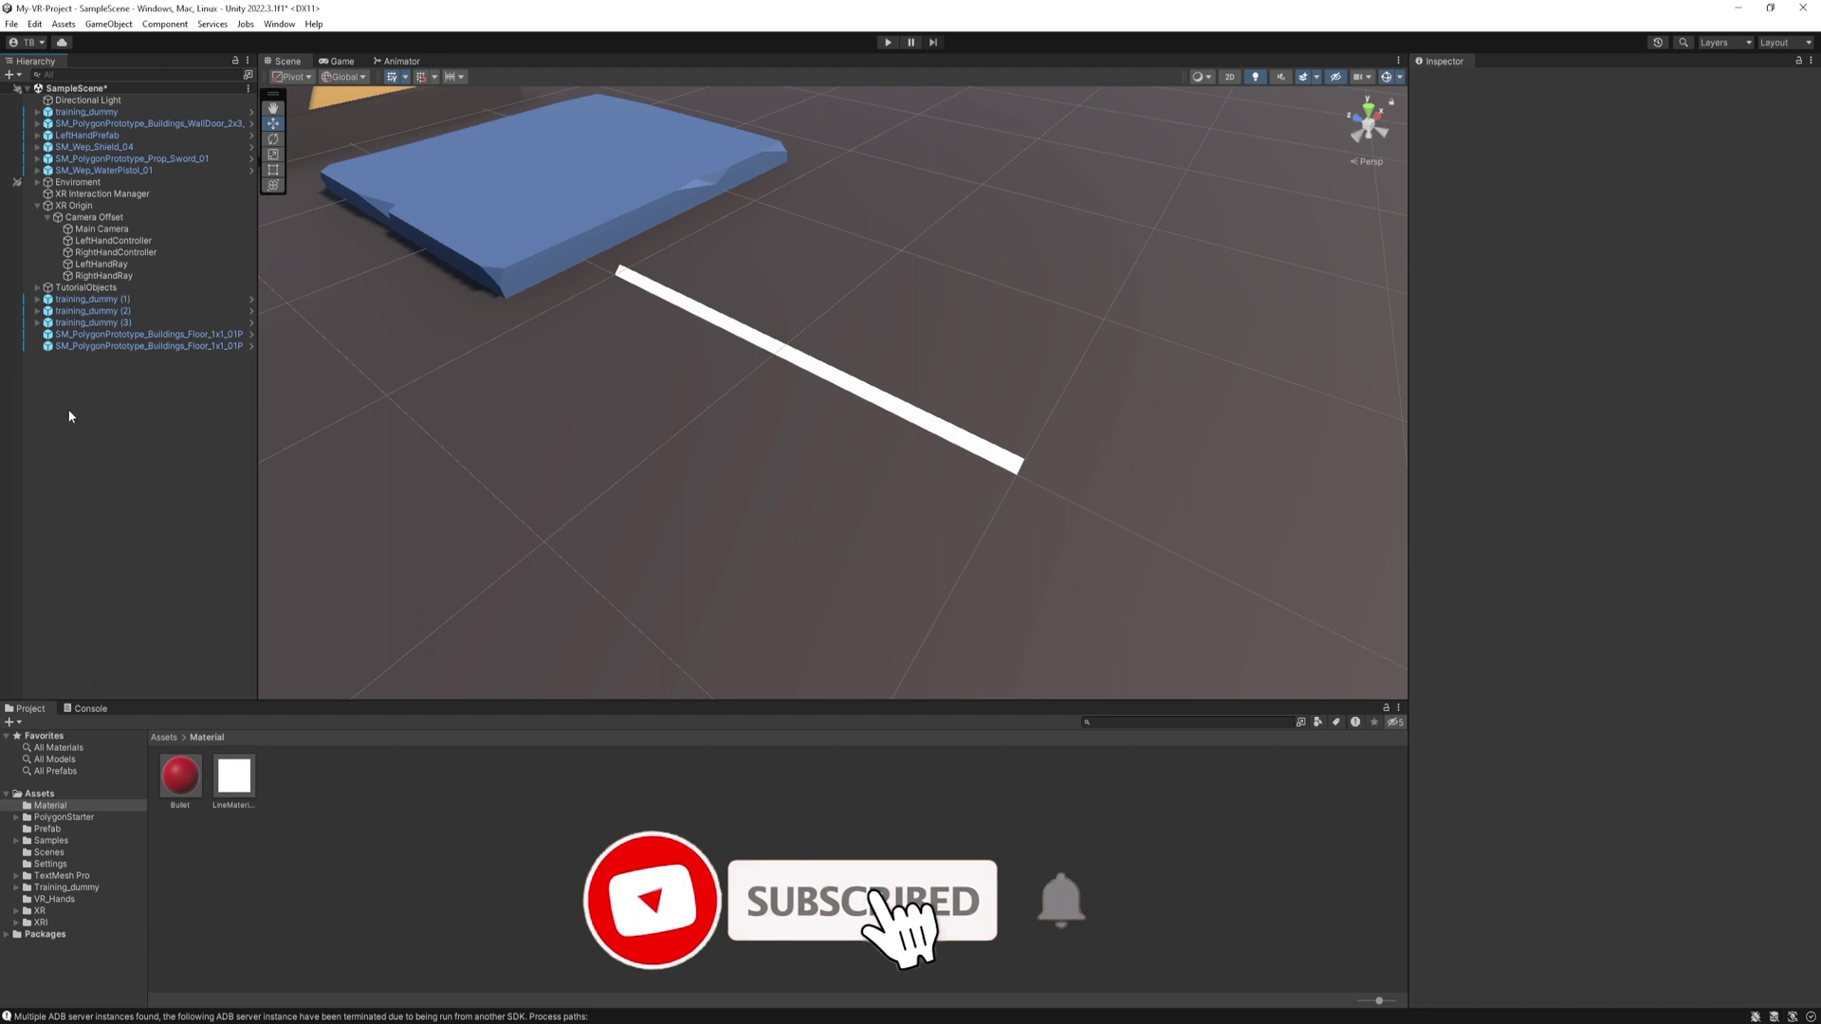
Add a UI Canvas to the scene at the root level of the hierarchy
right_click(84, 474)
mouse_move(152, 719)
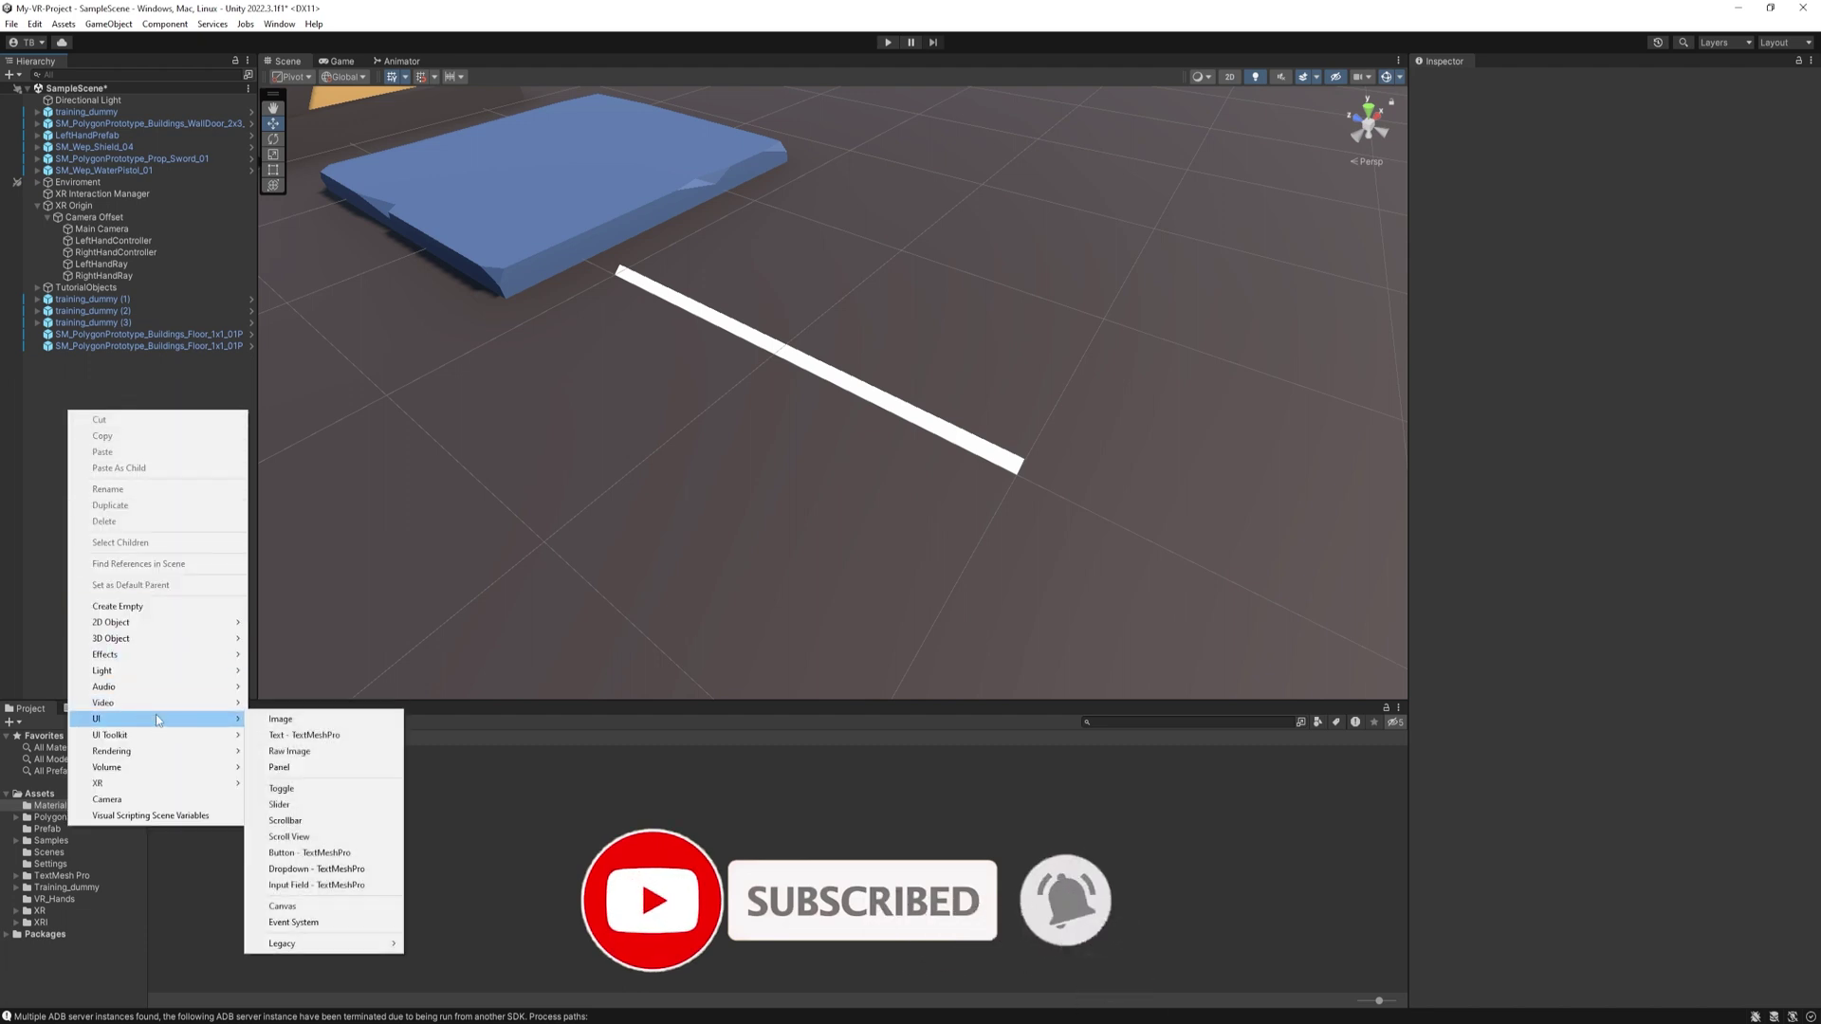
click(349, 906)
key(f)
right_drag(939, 531, 1407, 528)
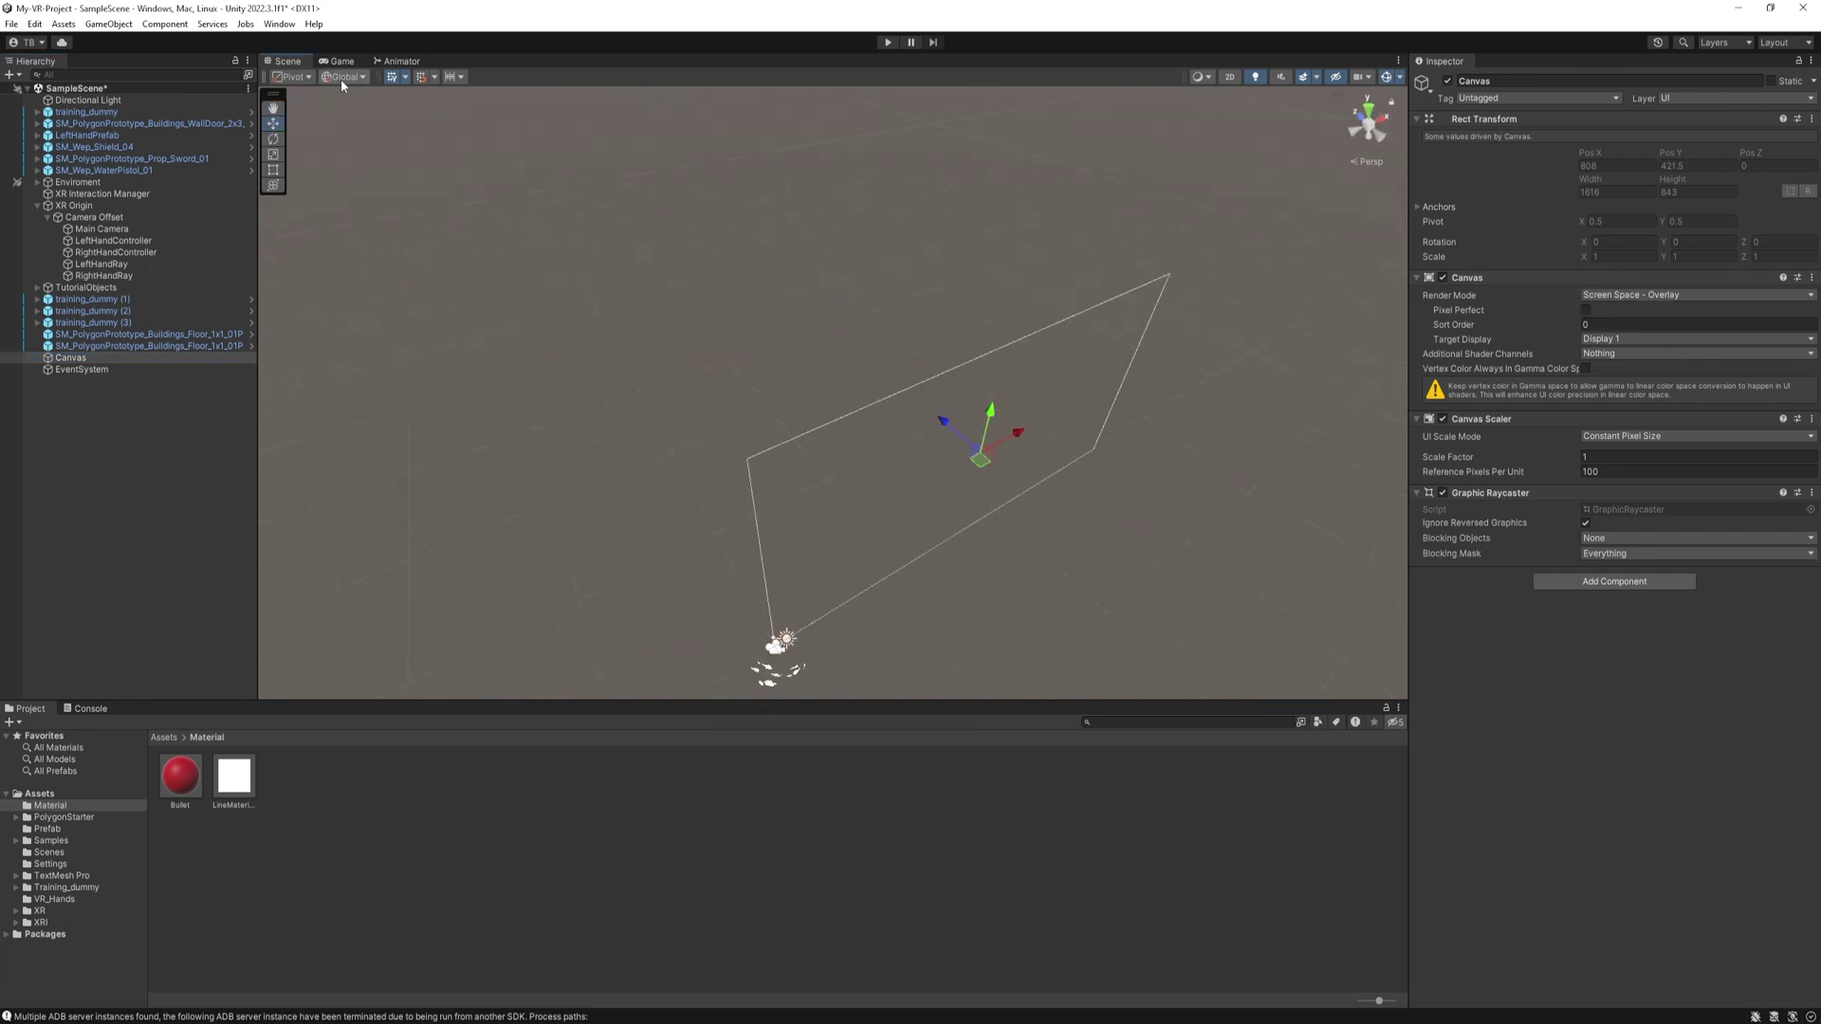
Add a UI button to the Canvas and check how it looks in the Game view
right_click(69, 358)
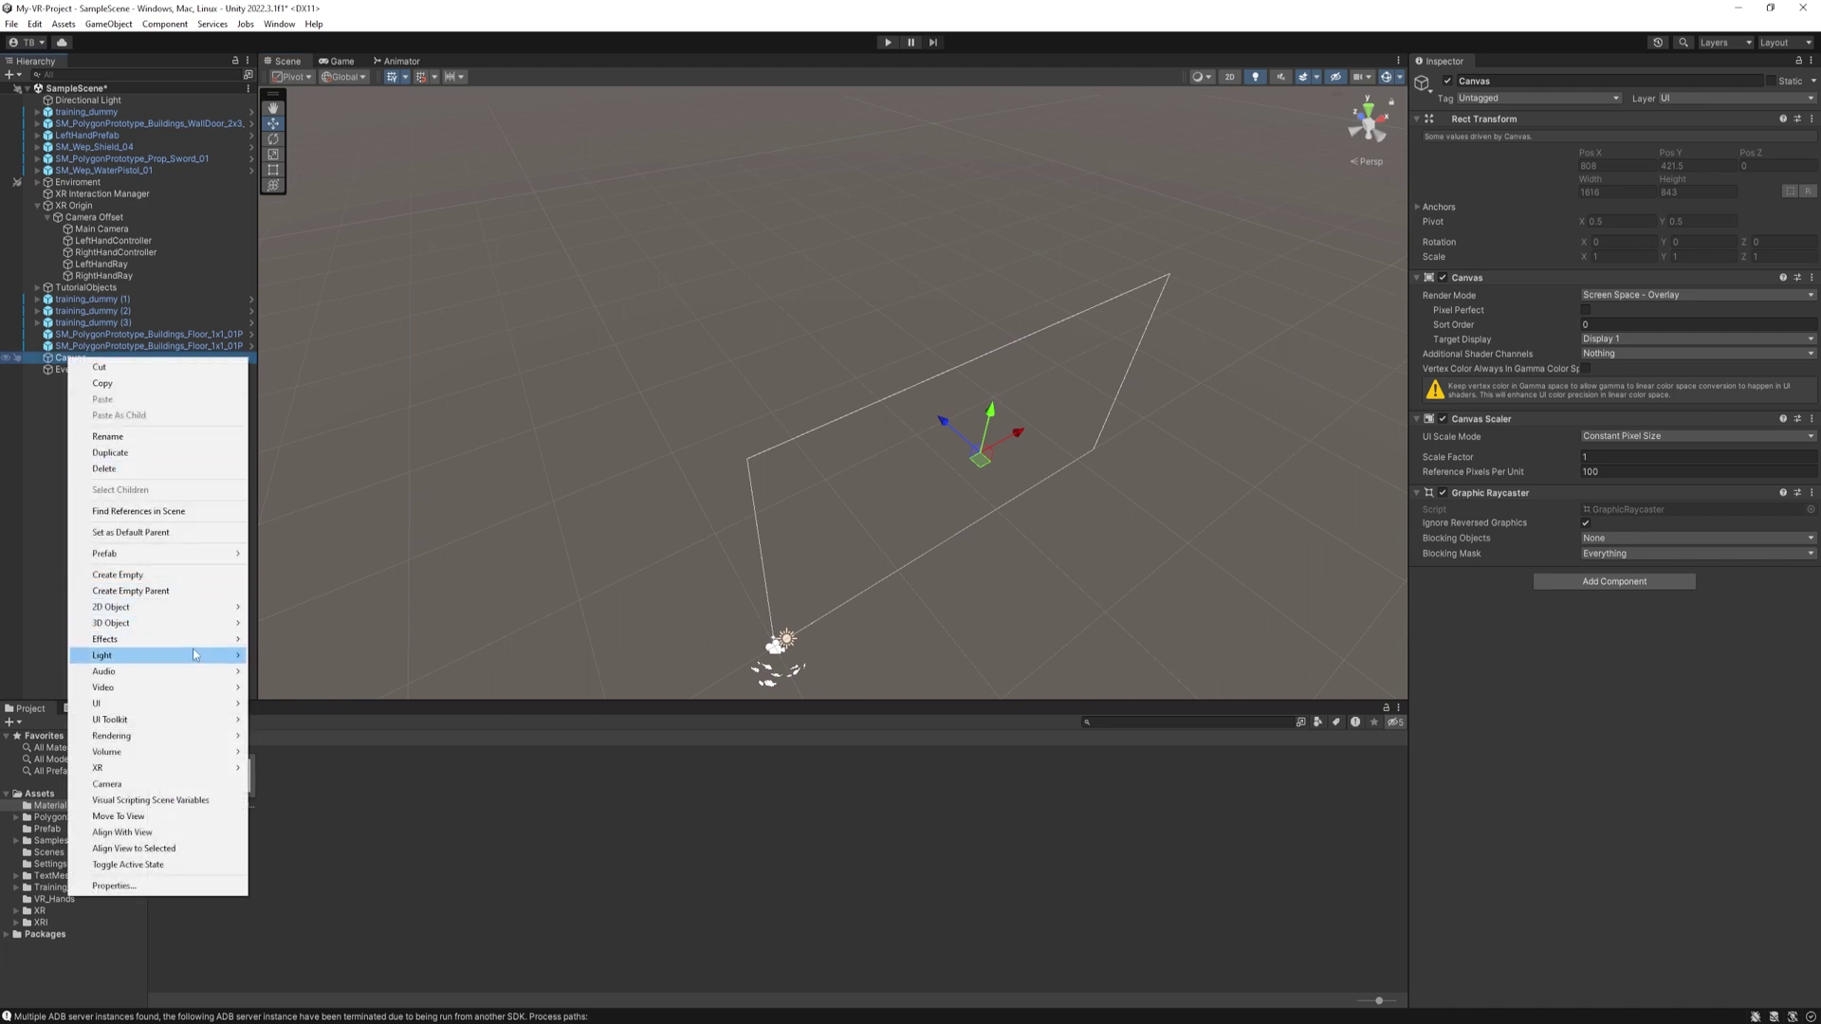
click(294, 748)
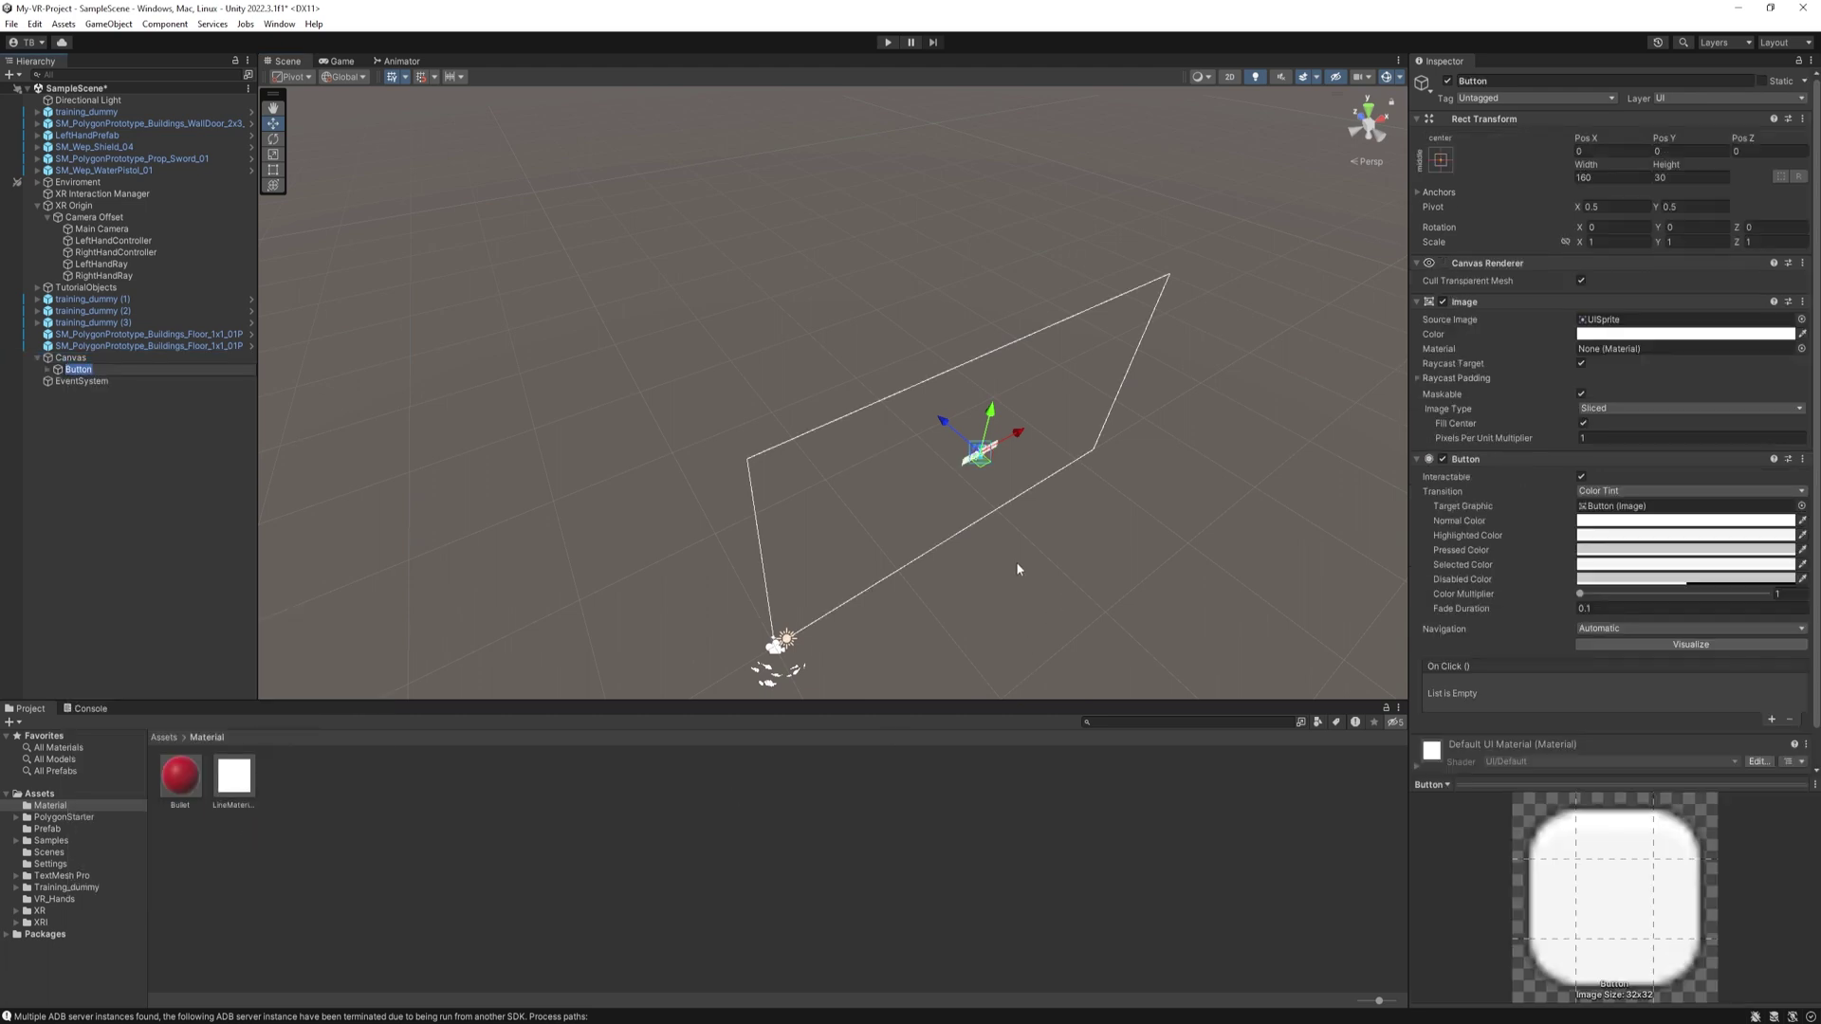
click(339, 61)
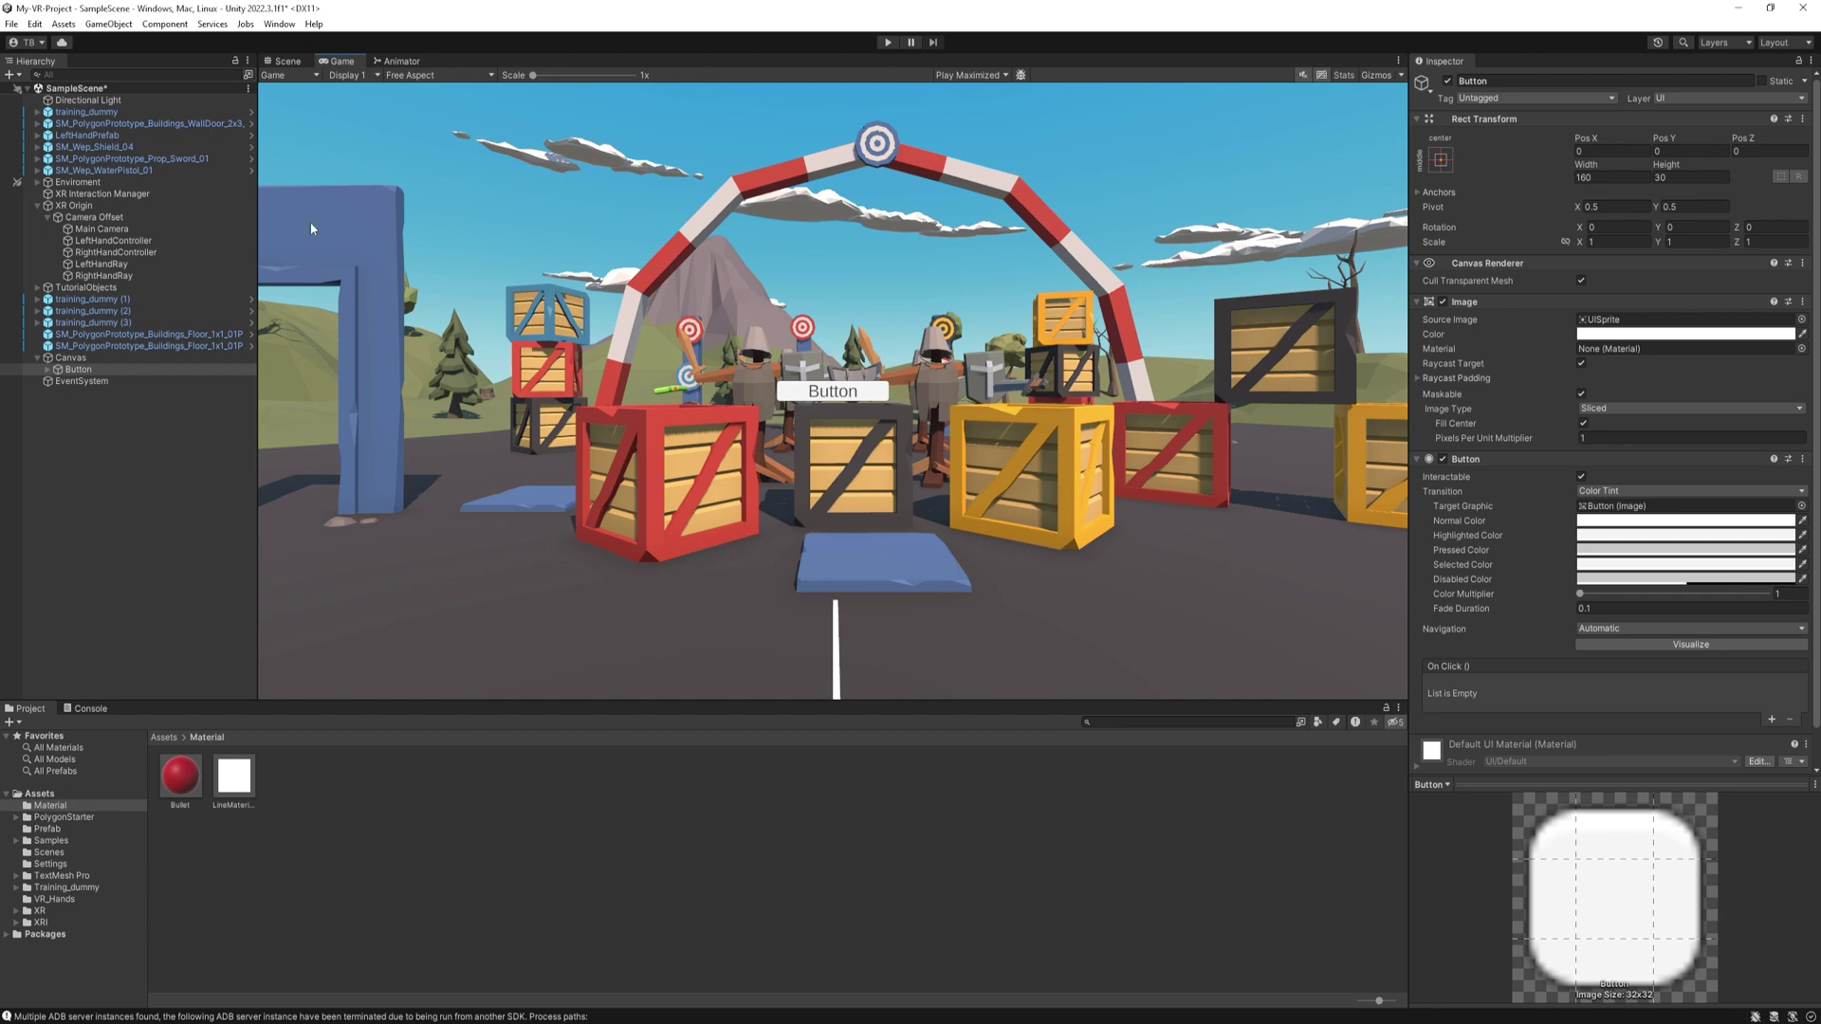
click(284, 61)
Set the Canvas render mode to World Space and its scale to 0.001 on all axes
click(72, 358)
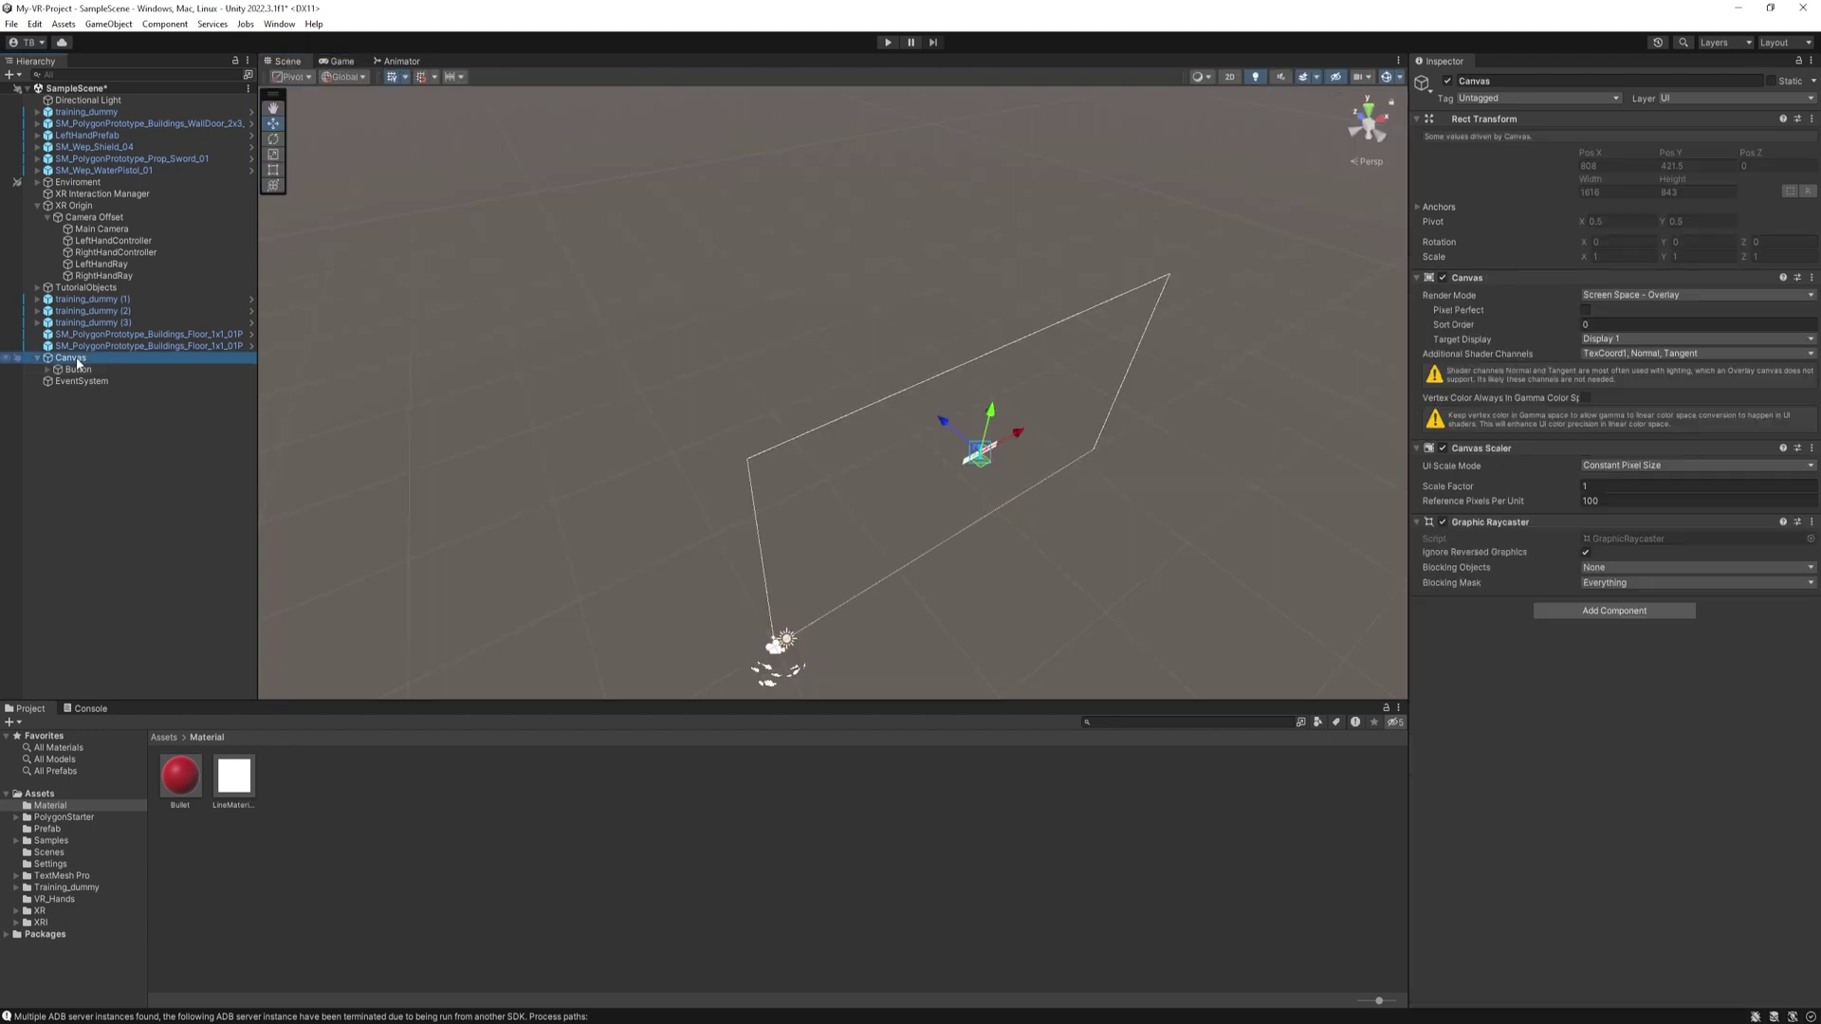
click(1636, 299)
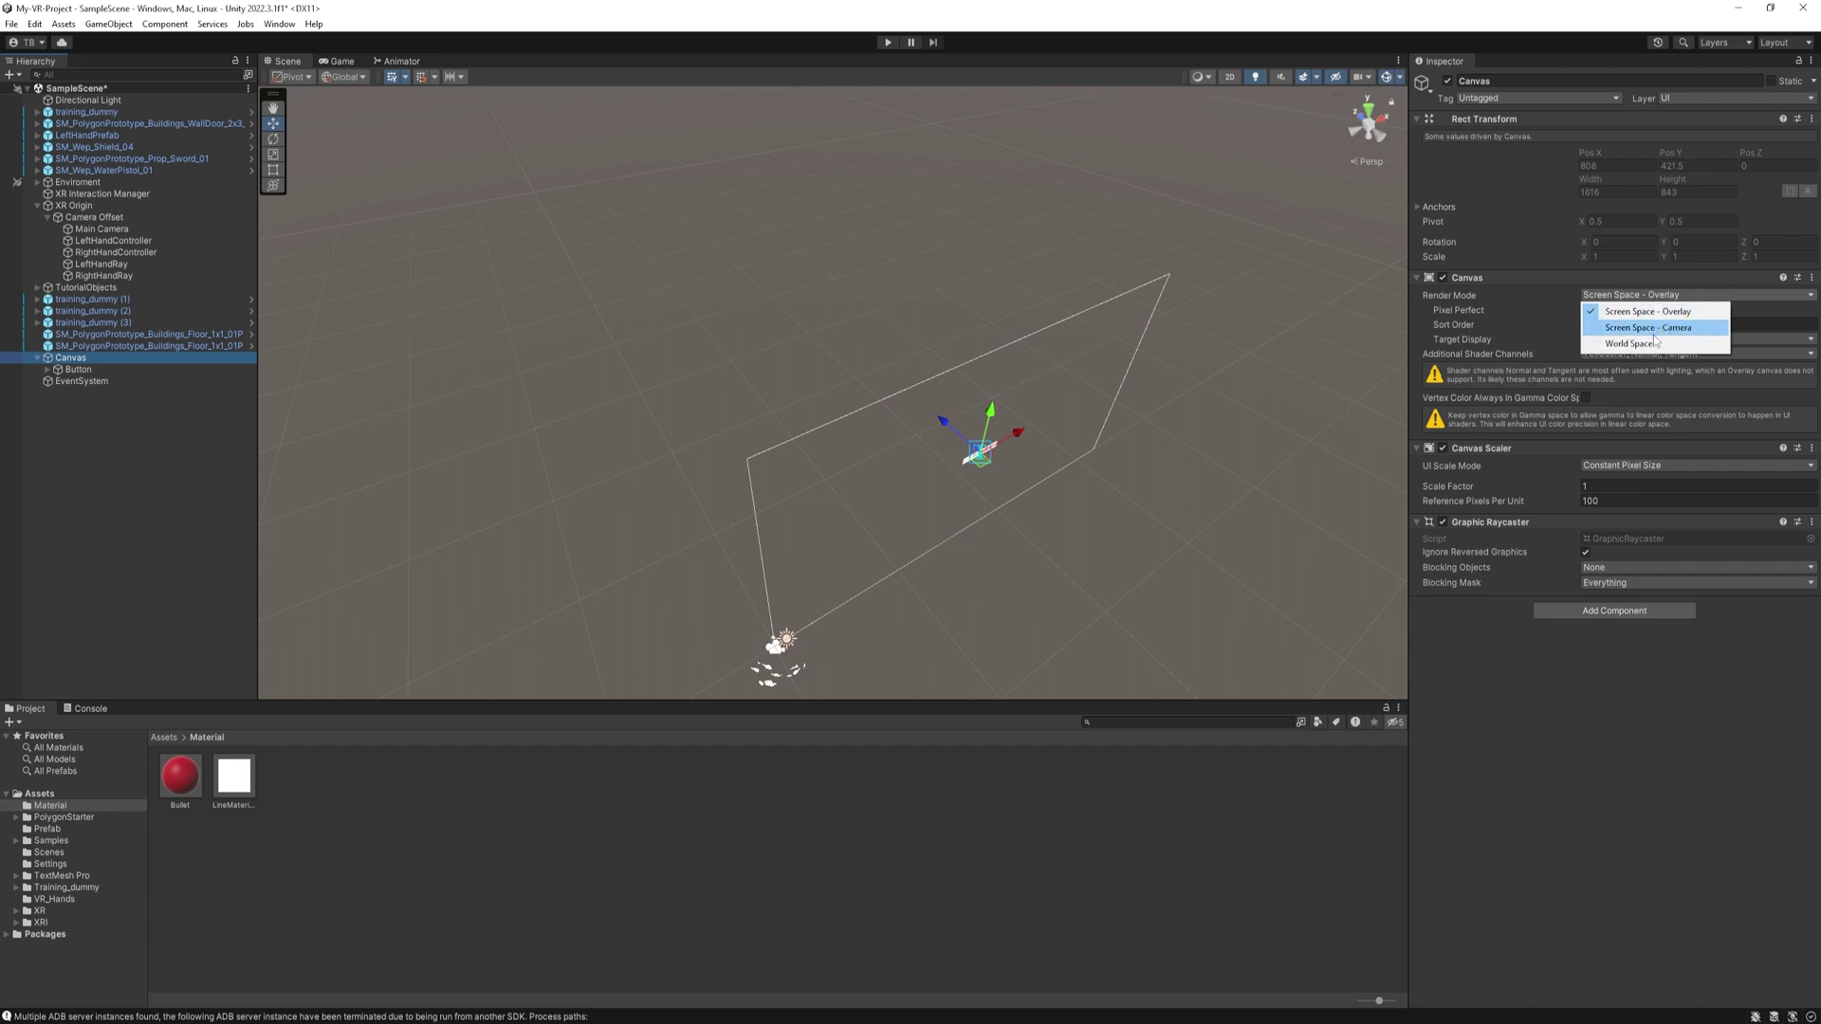
click(1629, 344)
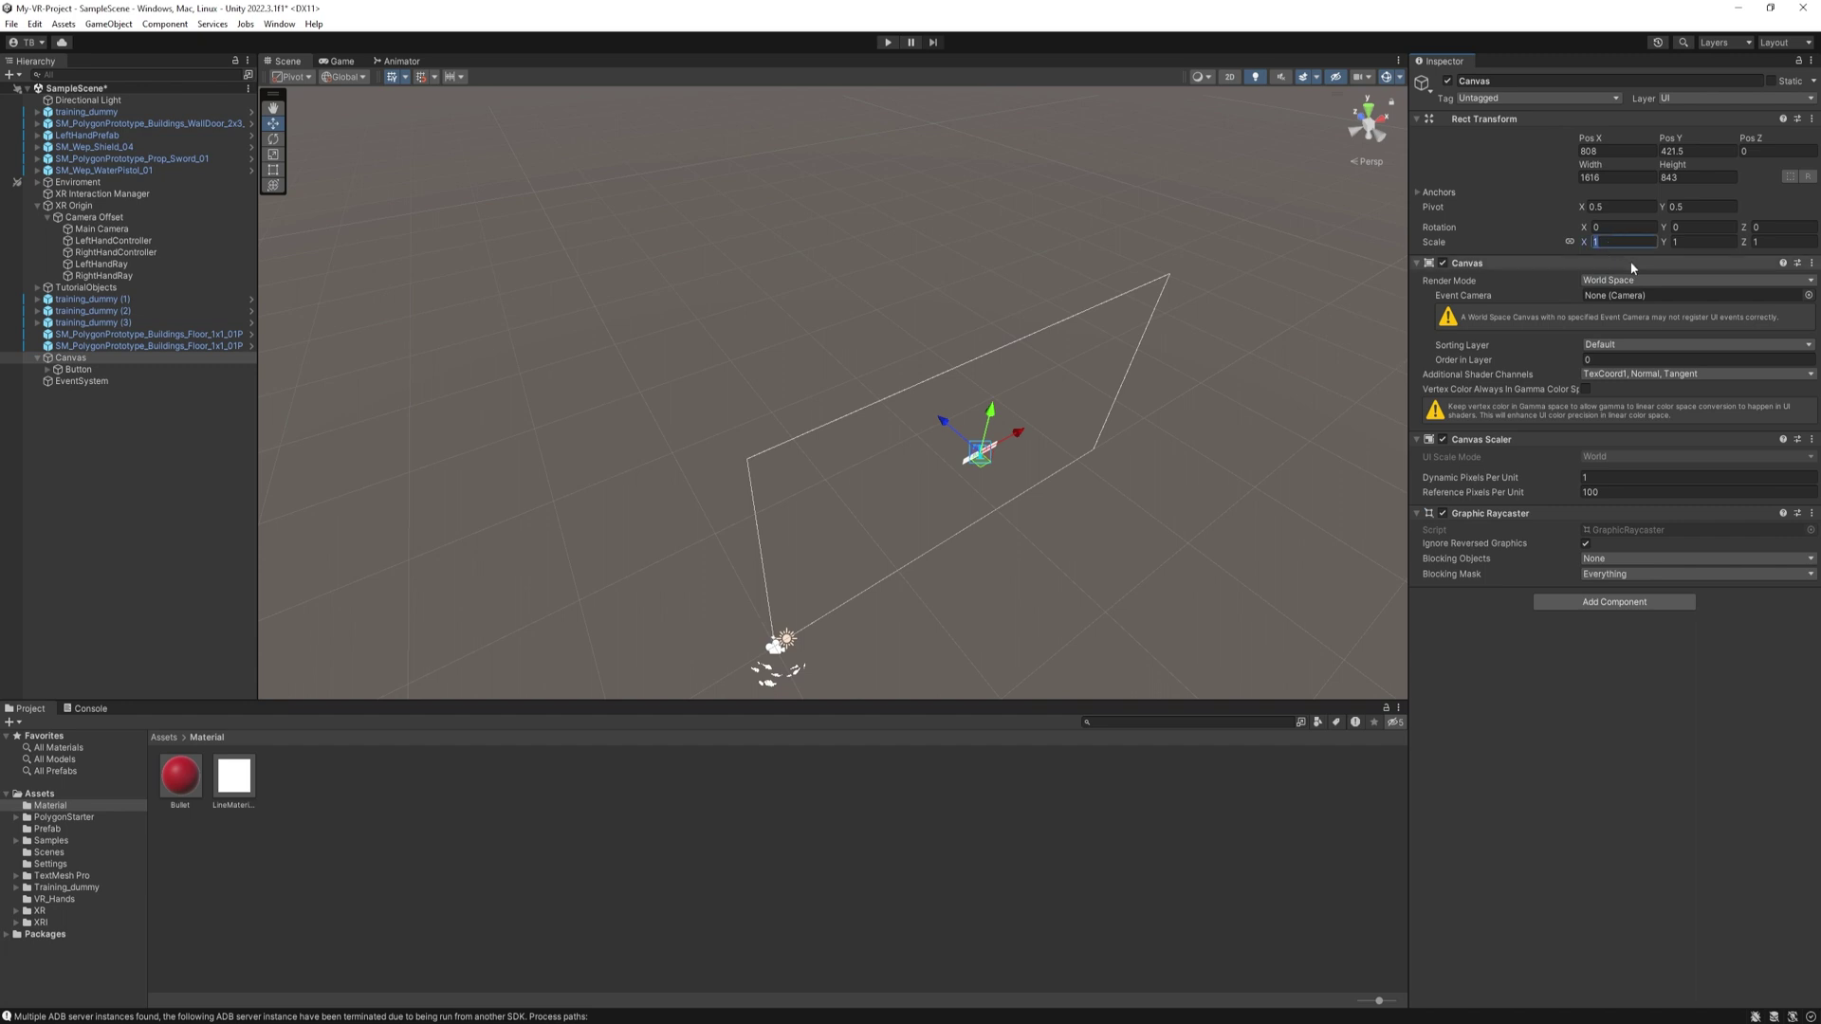
text(0.001)
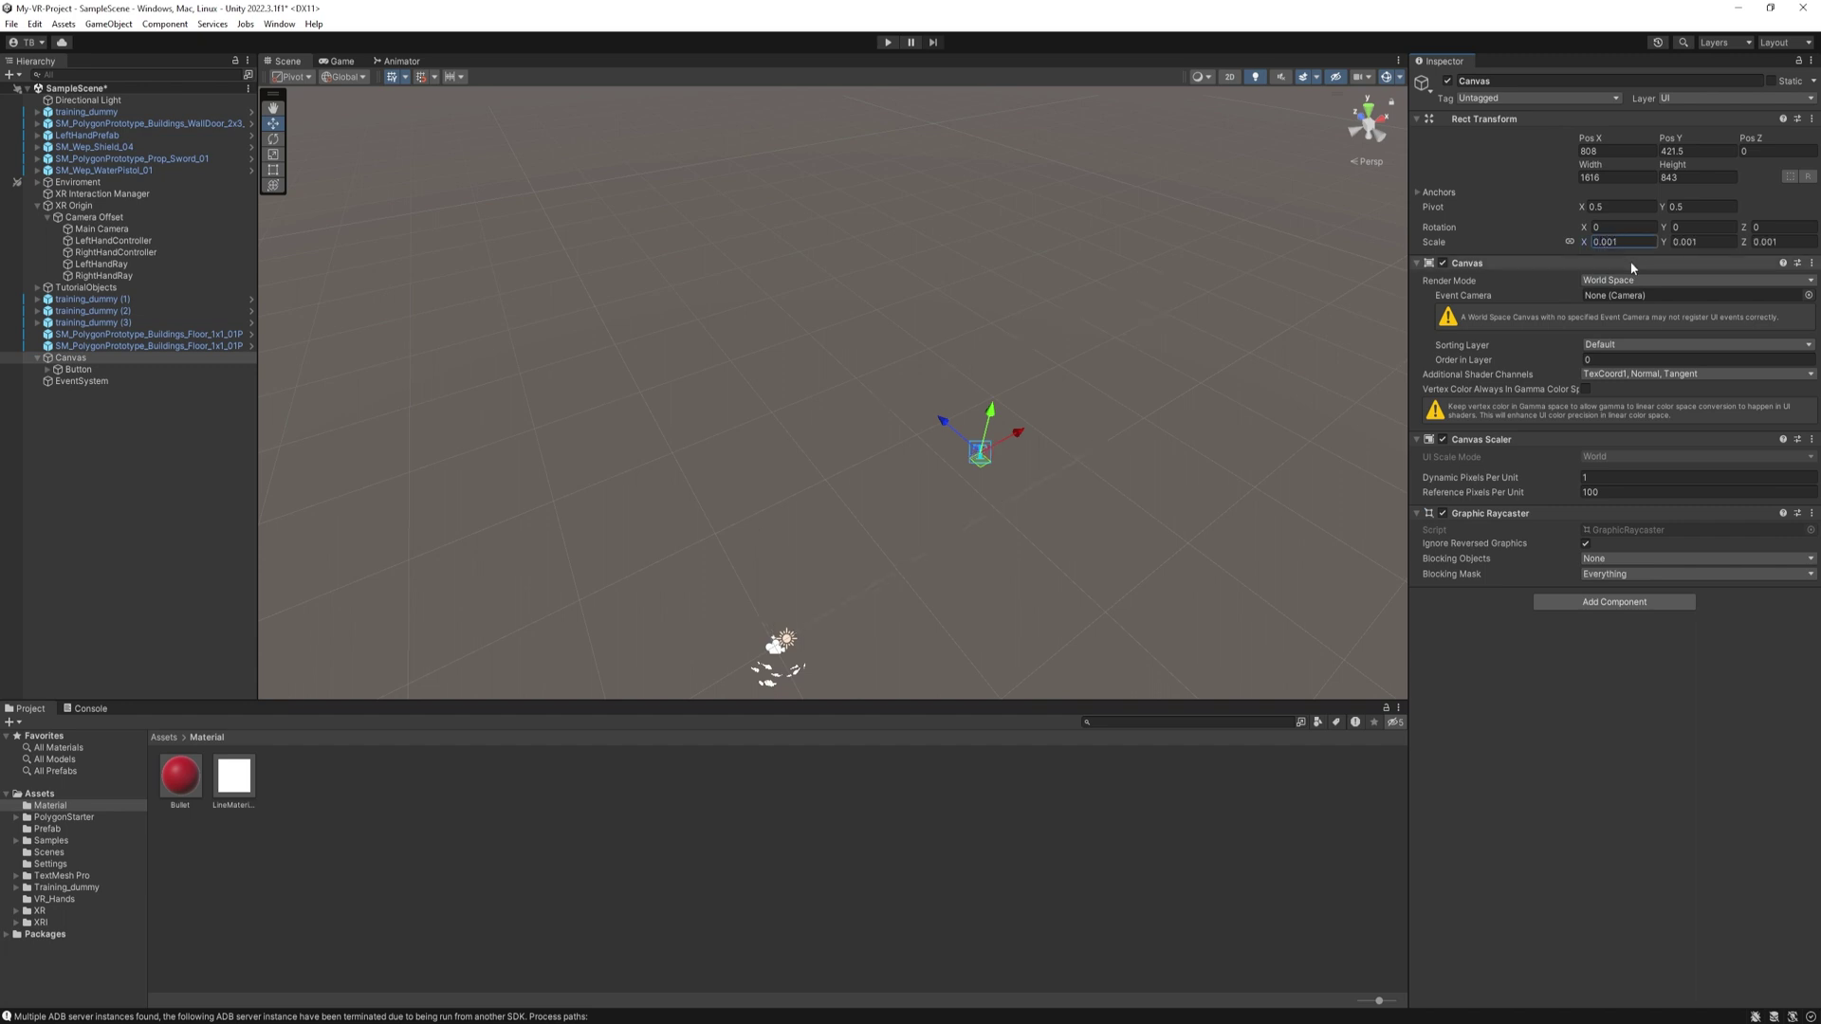
Move the Canvas to position X 0, Y 0, Z 0
click(1612, 151)
text(0)
click(1697, 151)
text(0)
click(1756, 149)
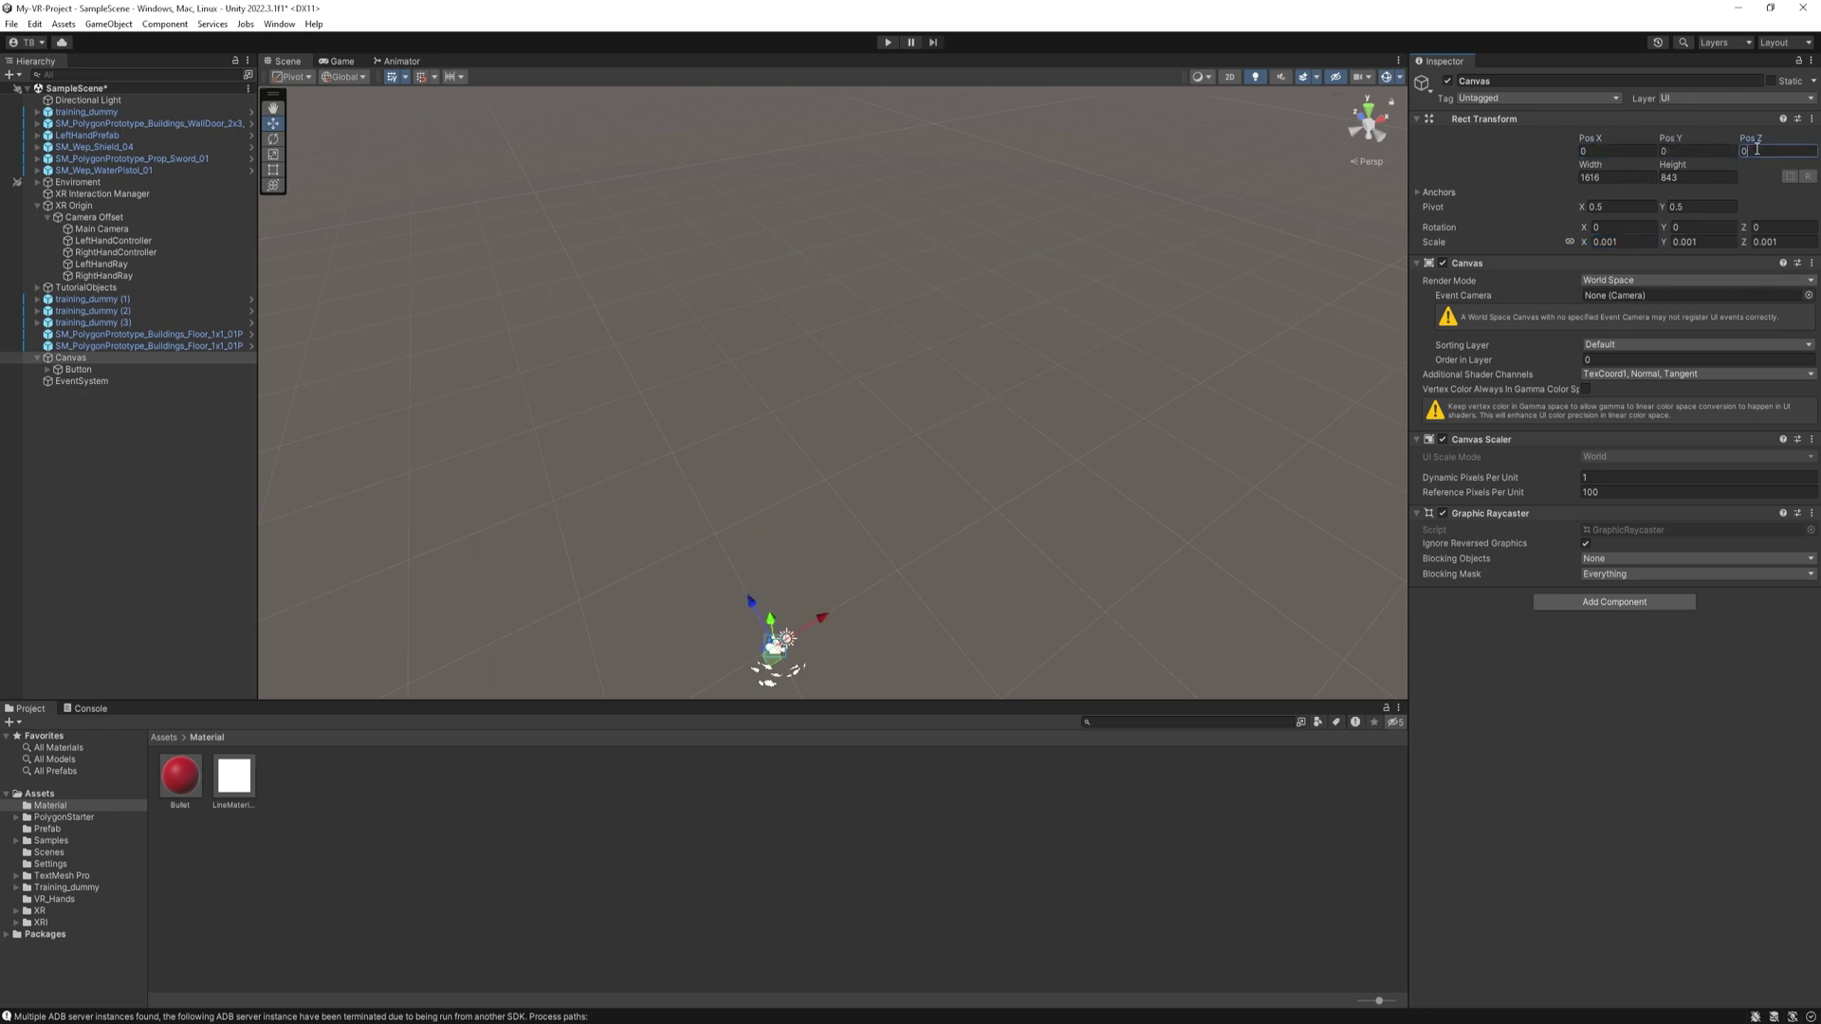
key(f)
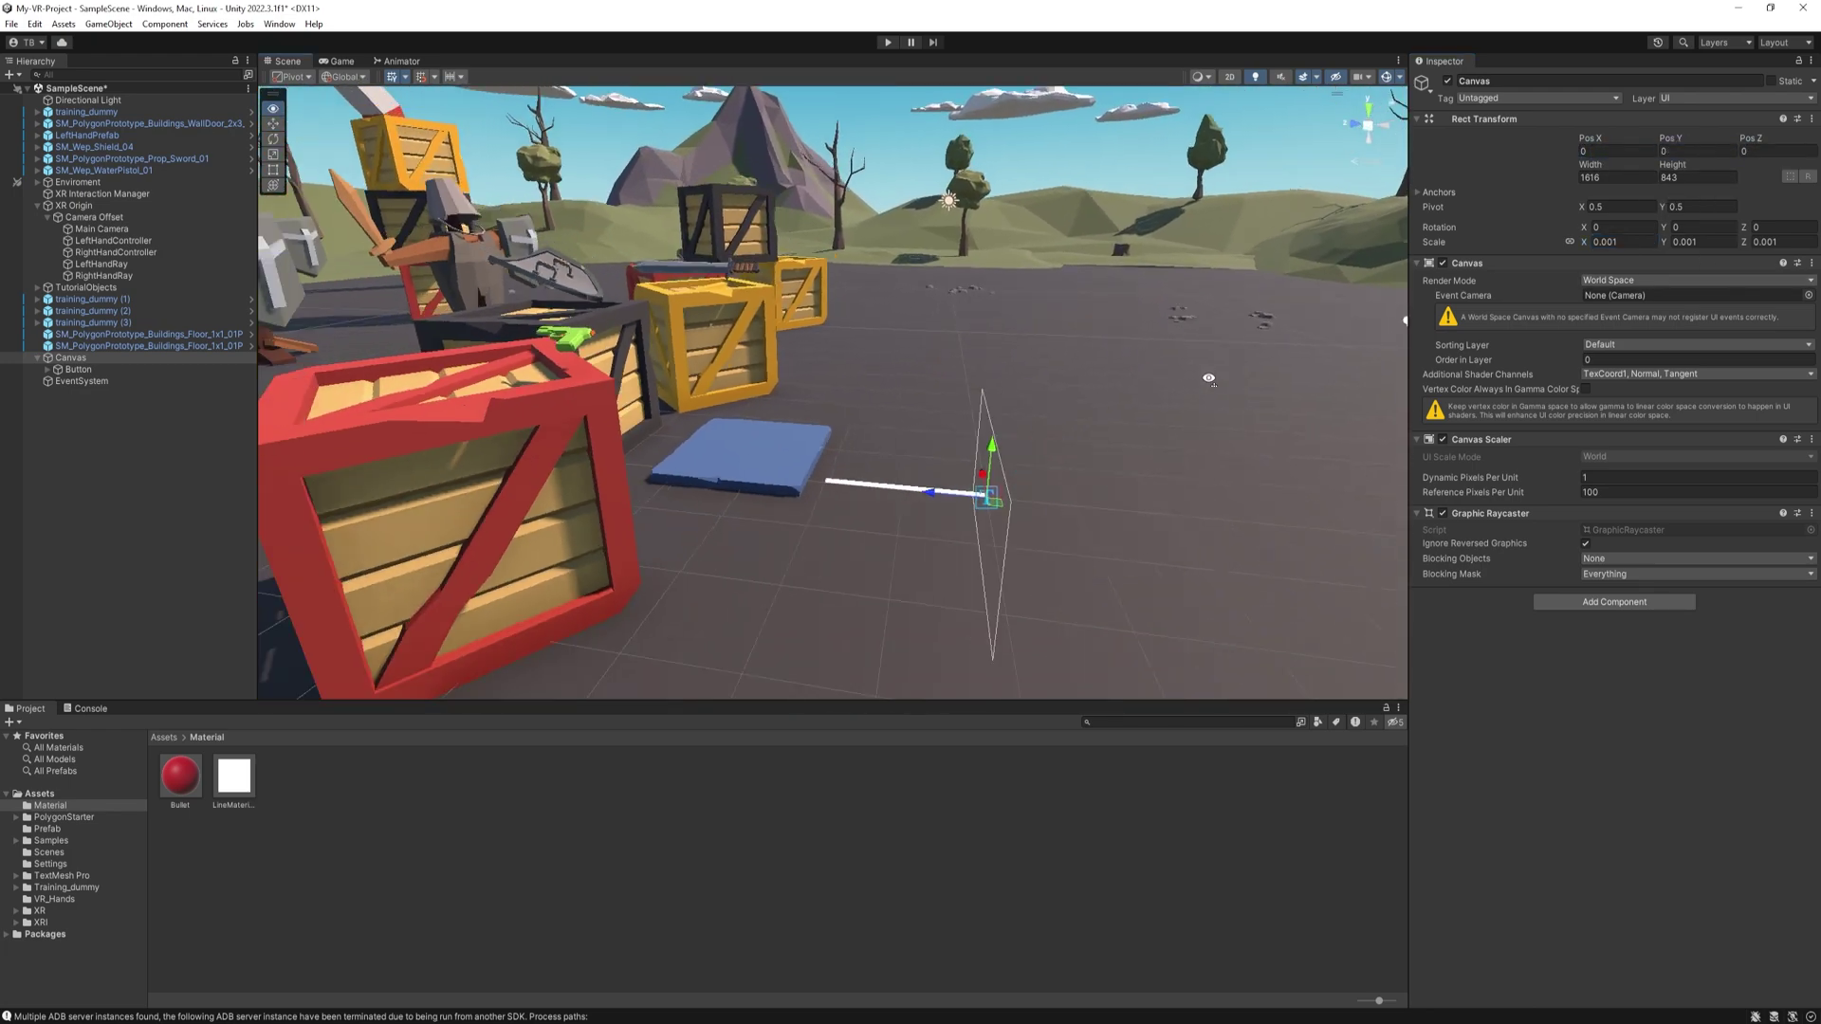
Raise the Canvas above the ground to about Y 1.187
drag(990, 453, 991, 370)
alt+drag(991, 370, 1223, 390)
double_click(86, 358)
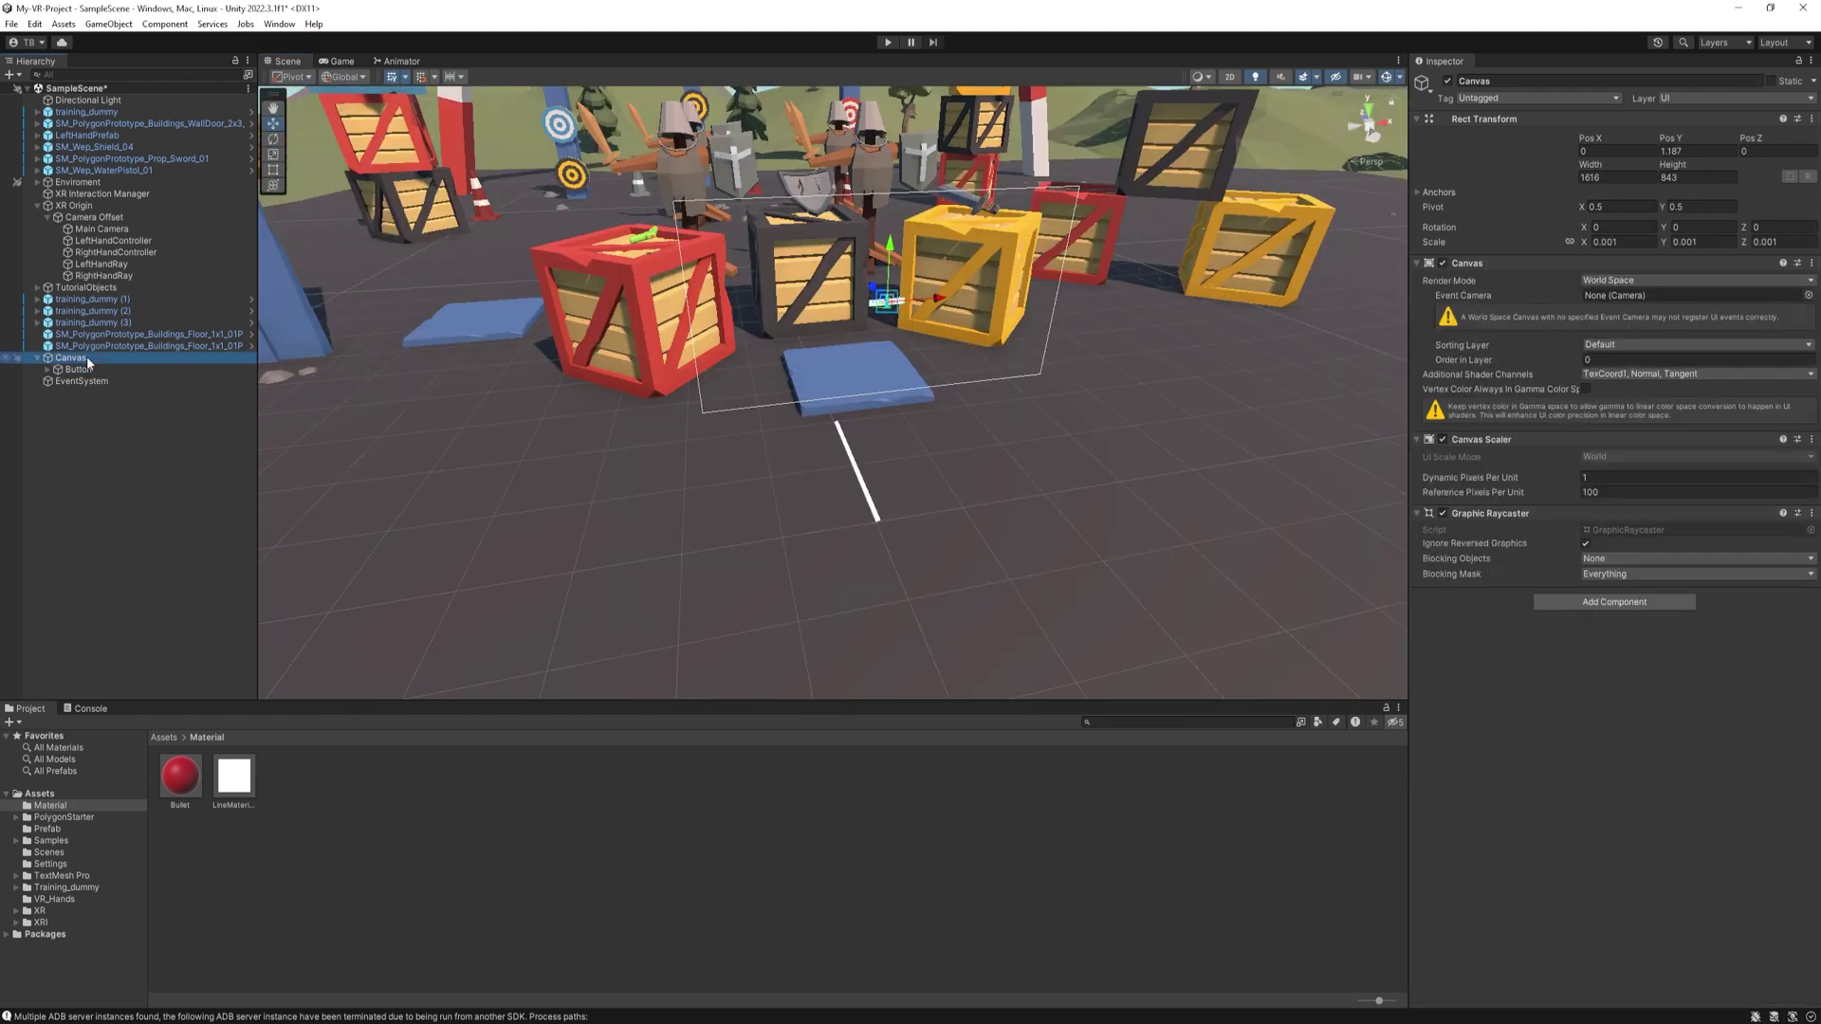
Add a UI slider to the Canvas, move it up to about Y 209 and scale it uniformly to about 3.58
right_click(89, 363)
mouse_move(170, 646)
click(360, 793)
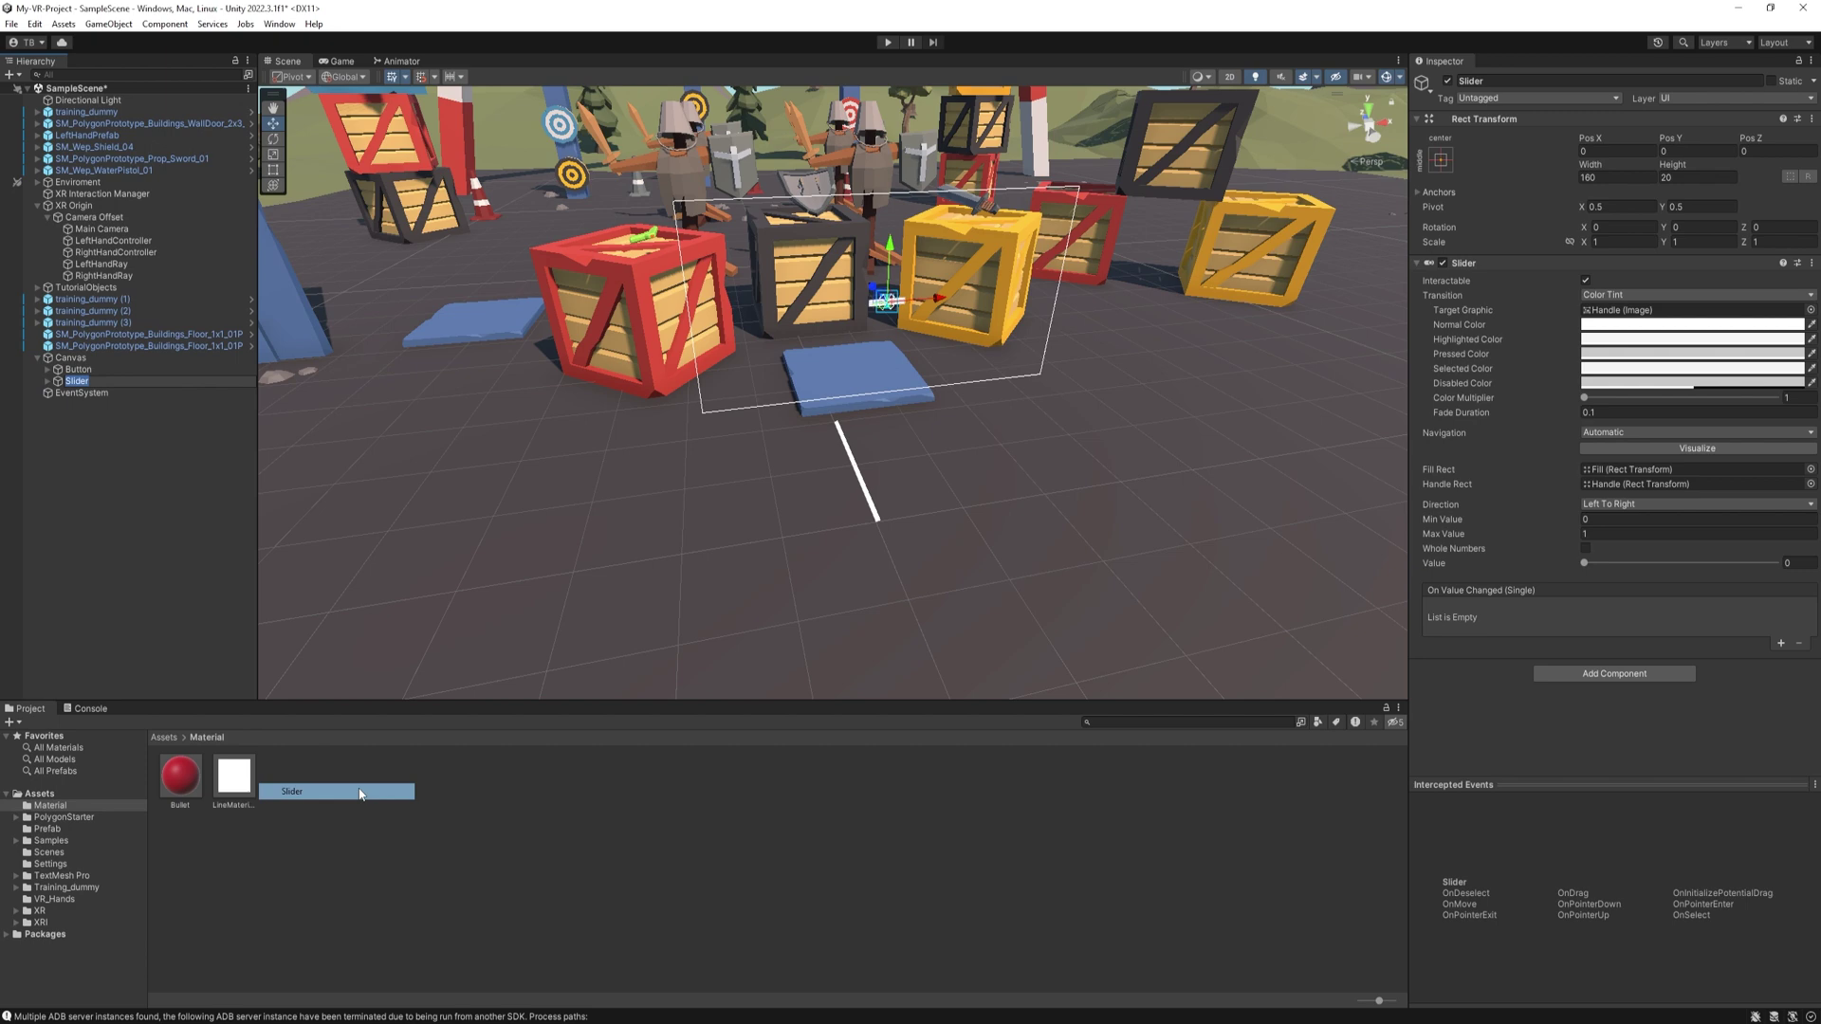
click(888, 249)
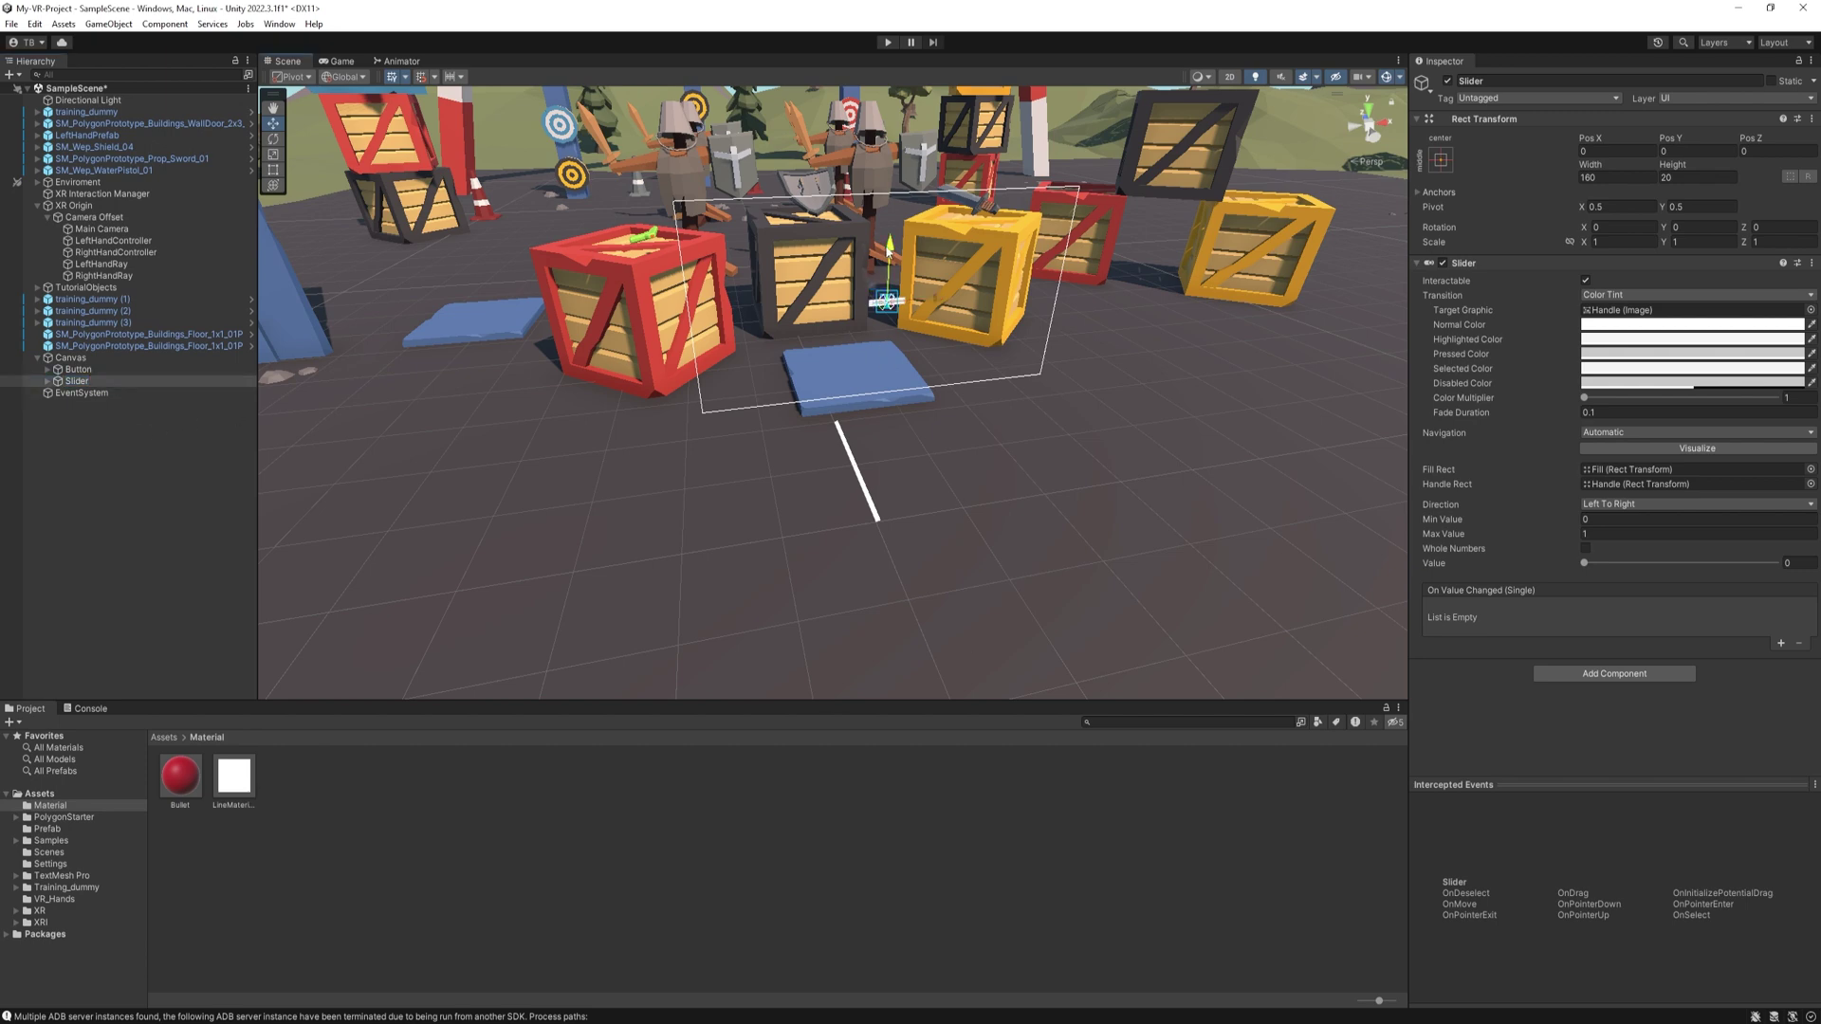
drag(888, 249, 1103, 256)
key(r)
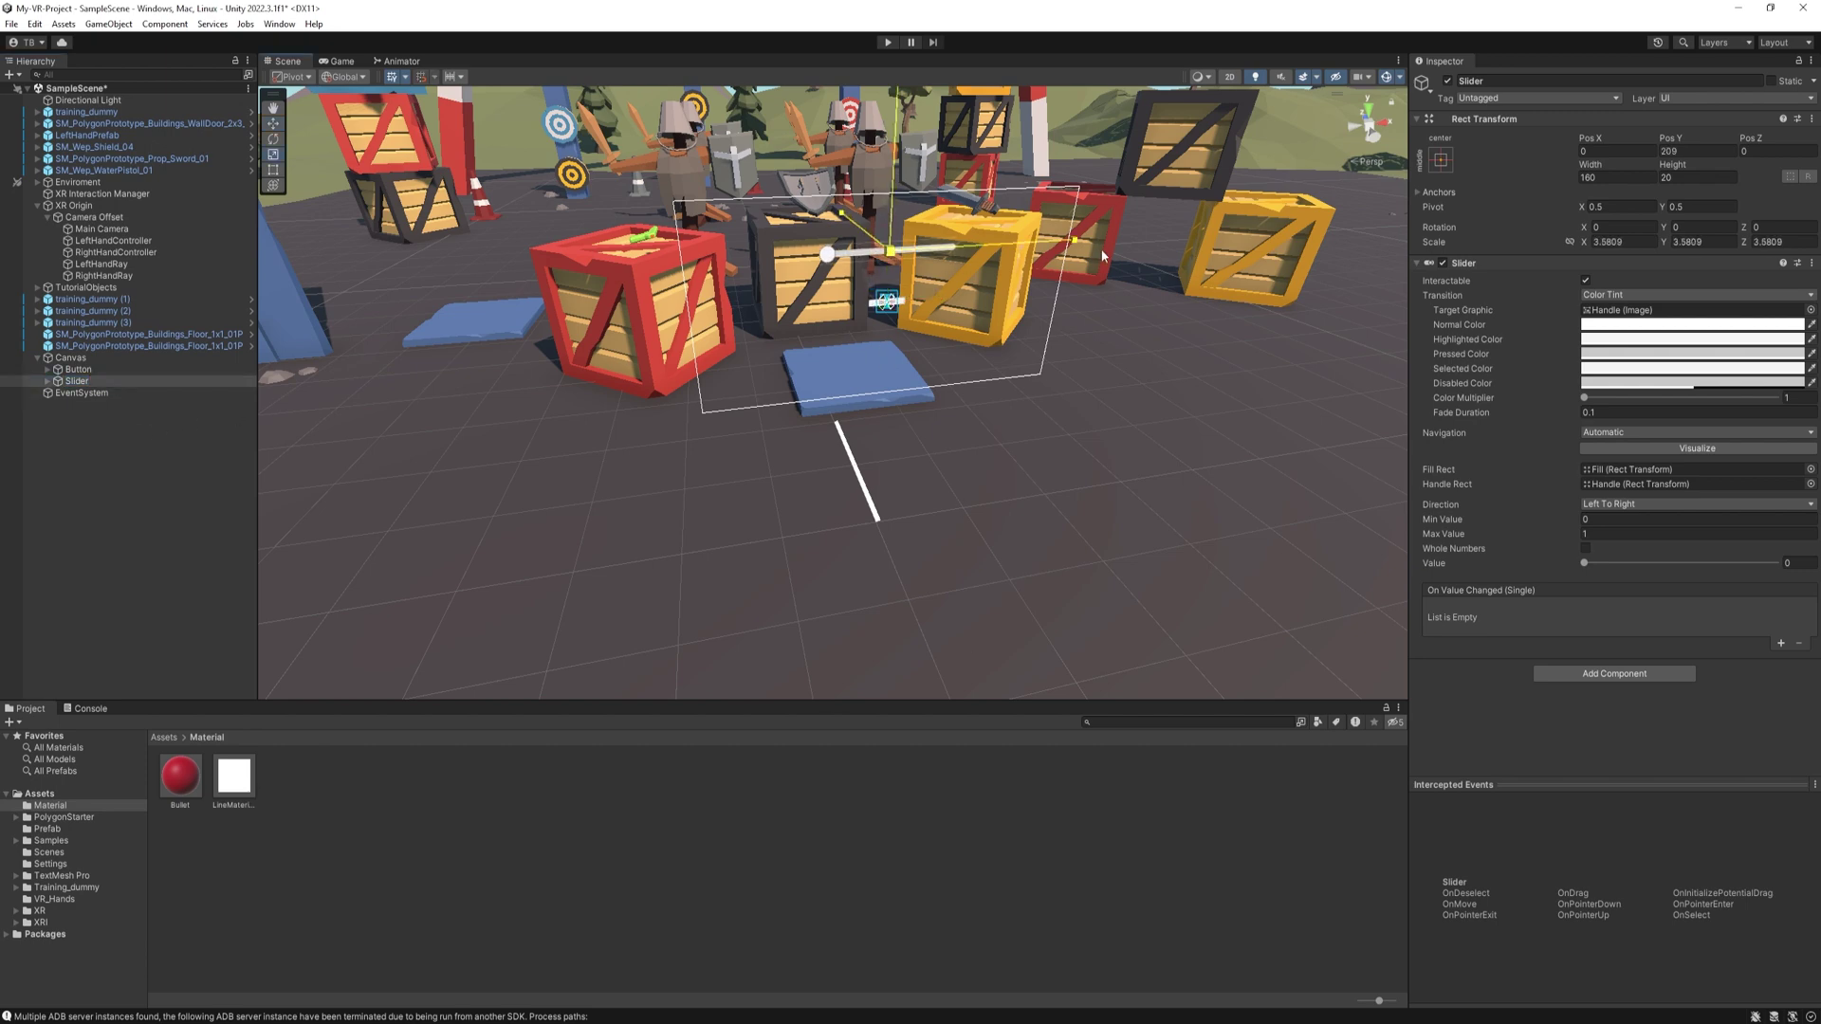
Scale the Canvas button uniformly to about 2.58 and move it down to about Y -272
click(899, 284)
drag(889, 316, 1015, 317)
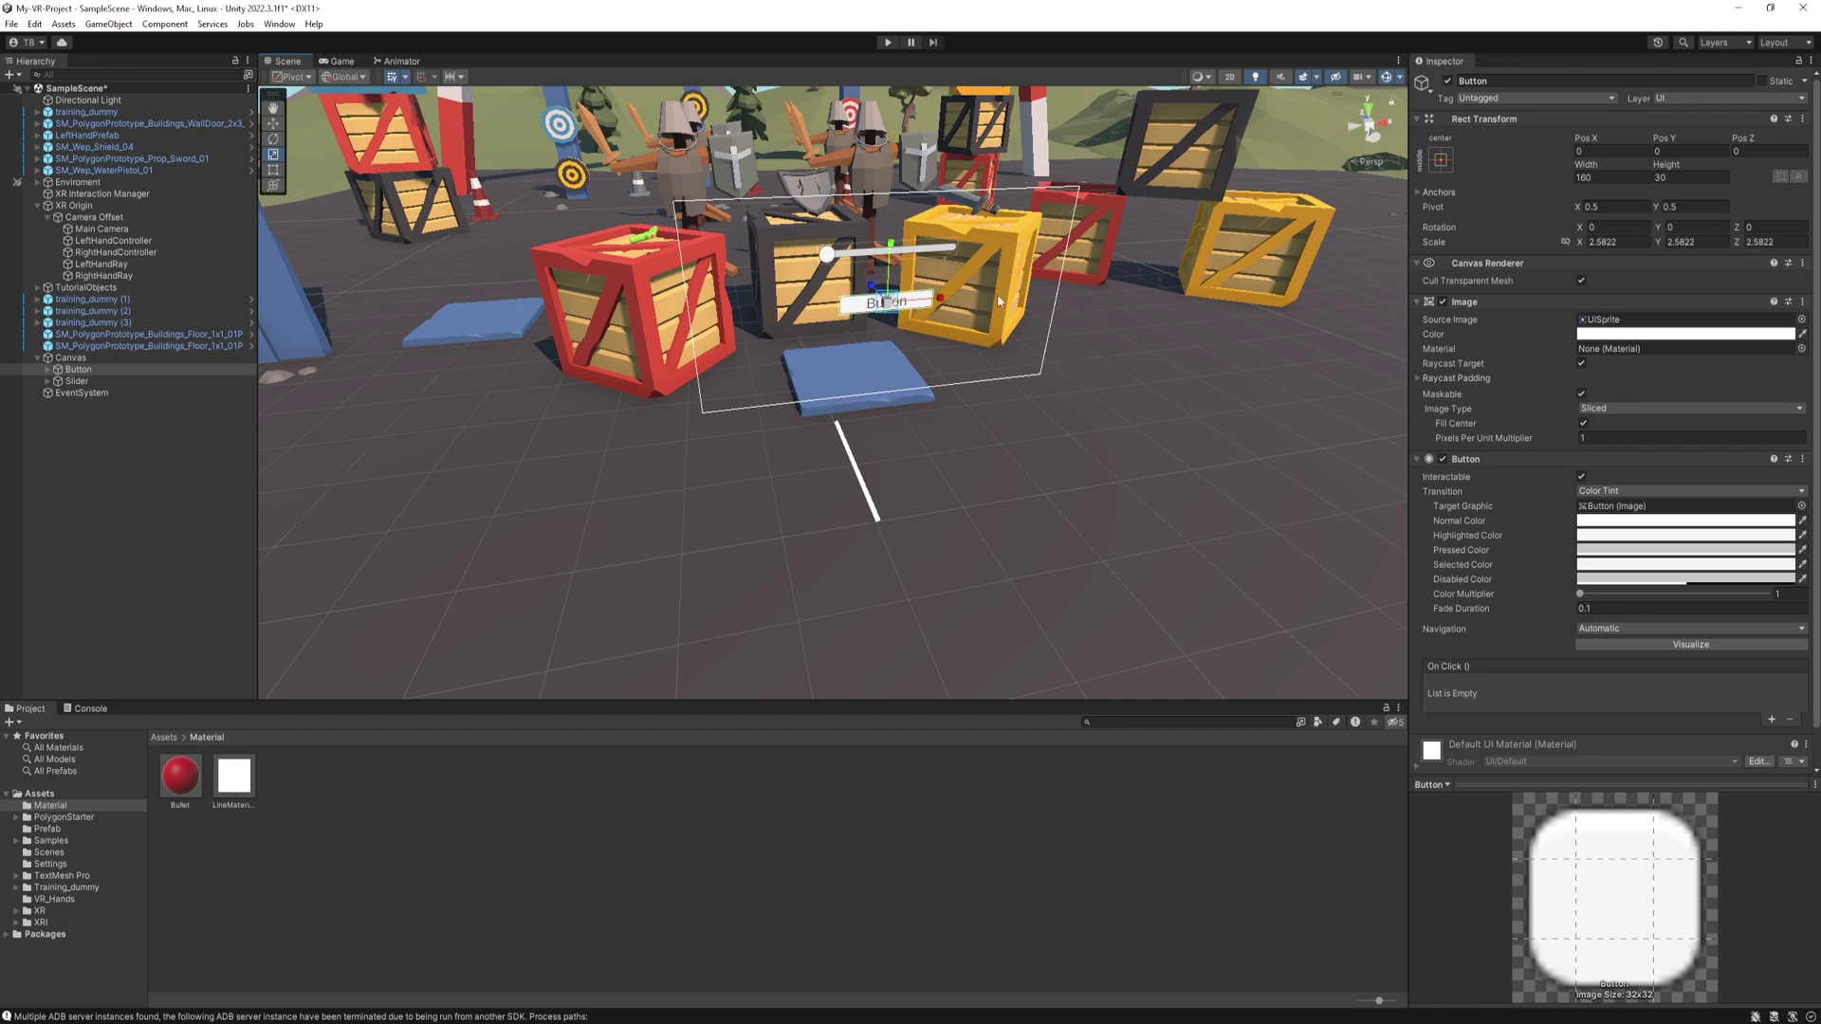
key(w)
drag(888, 249, 886, 318)
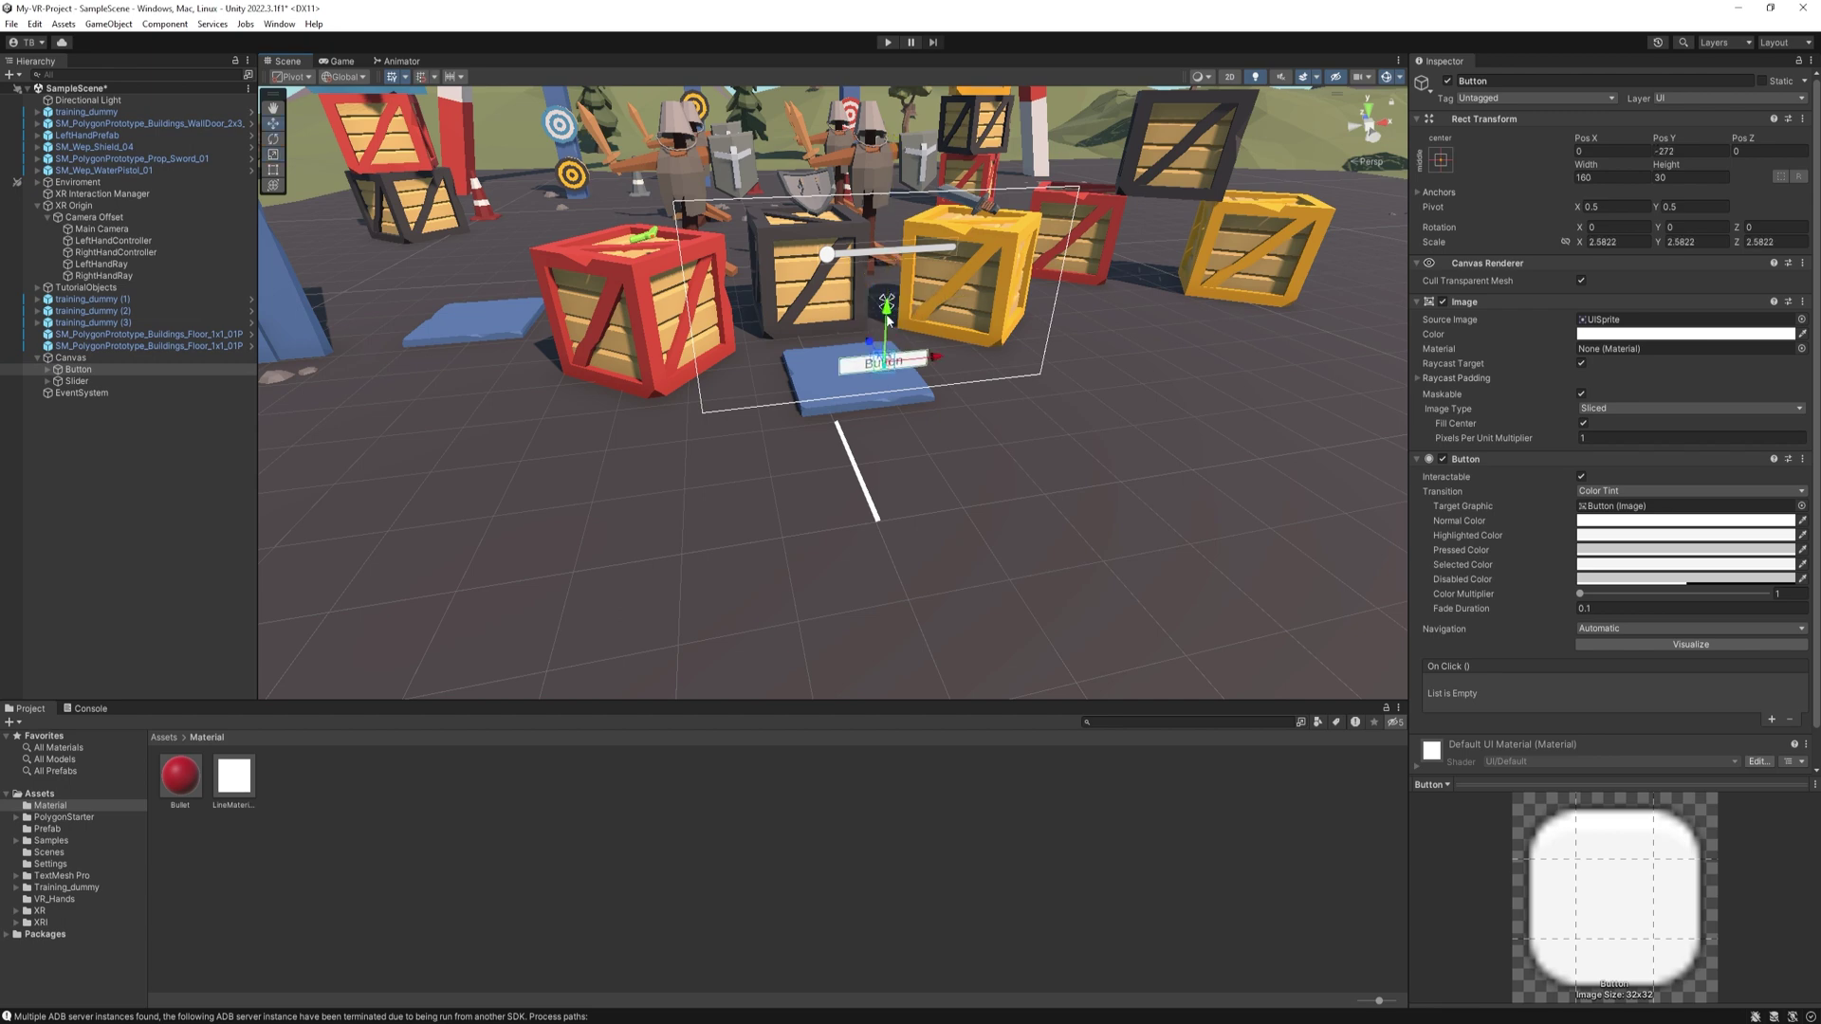
Add a TextMeshPro dropdown to the Canvas and enlarge it between the slider and the button
right_click(70, 358)
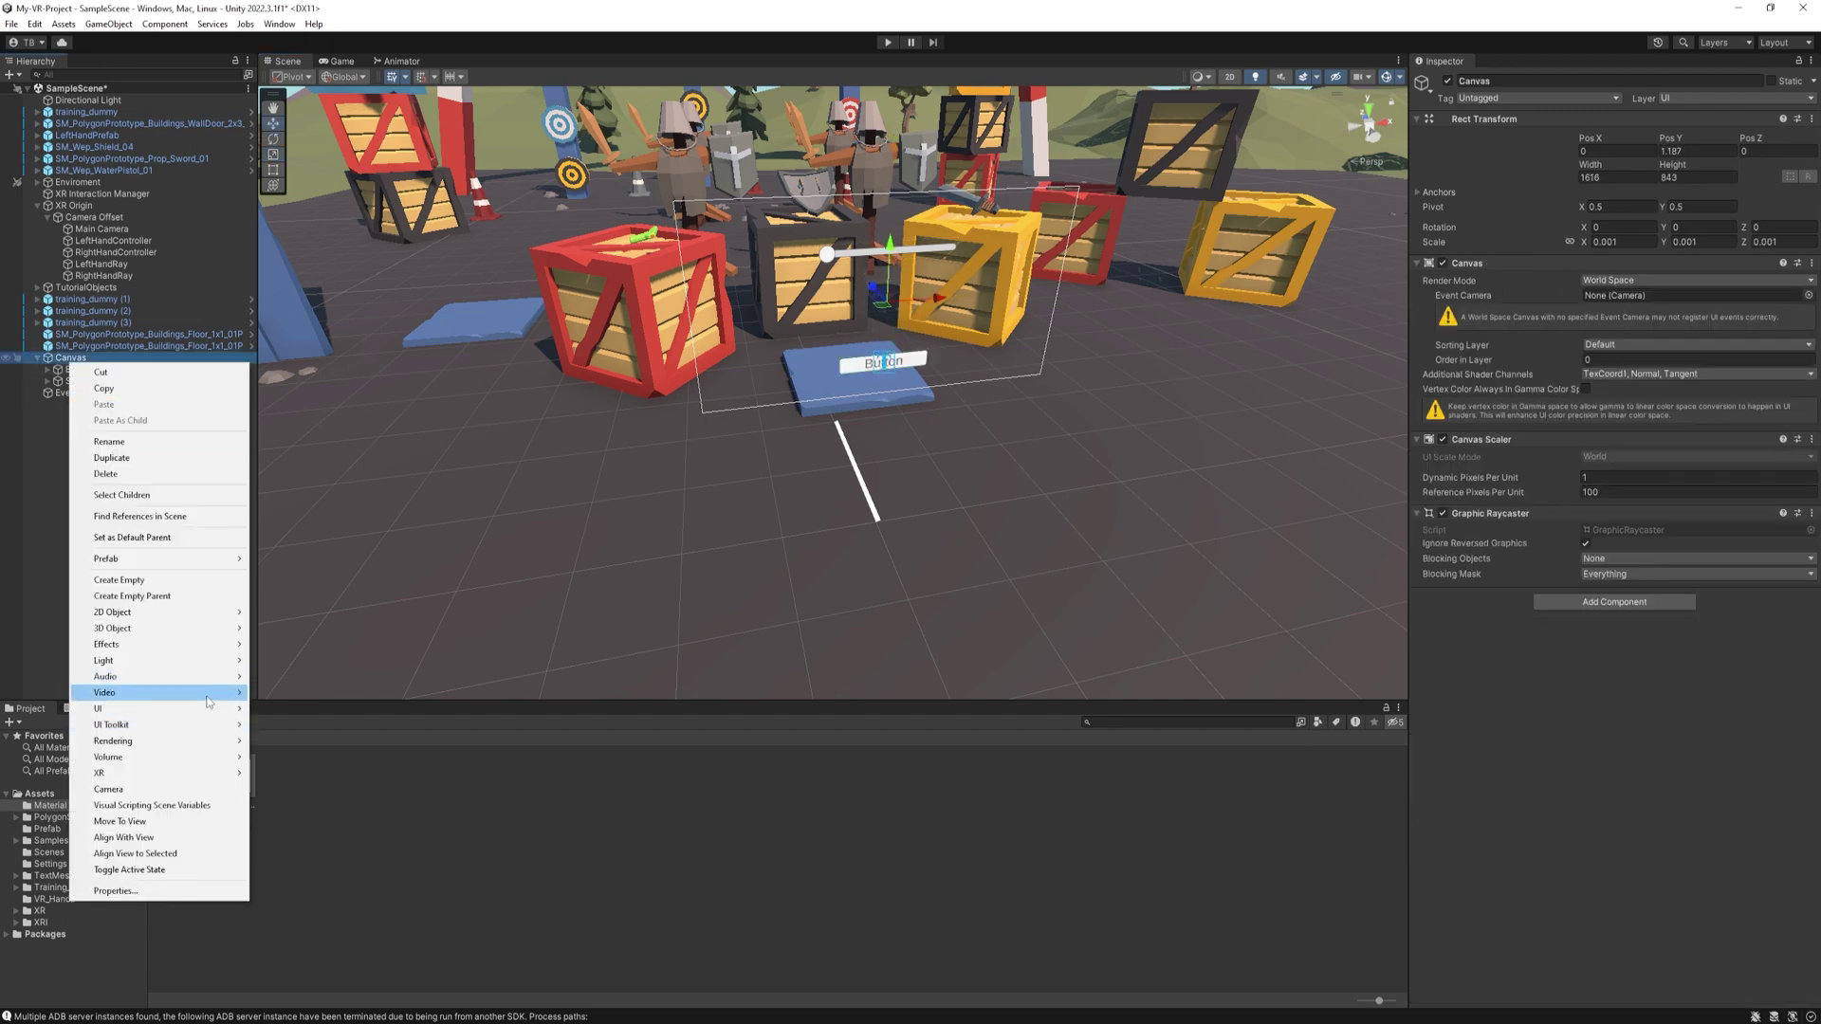
mouse_move(252, 712)
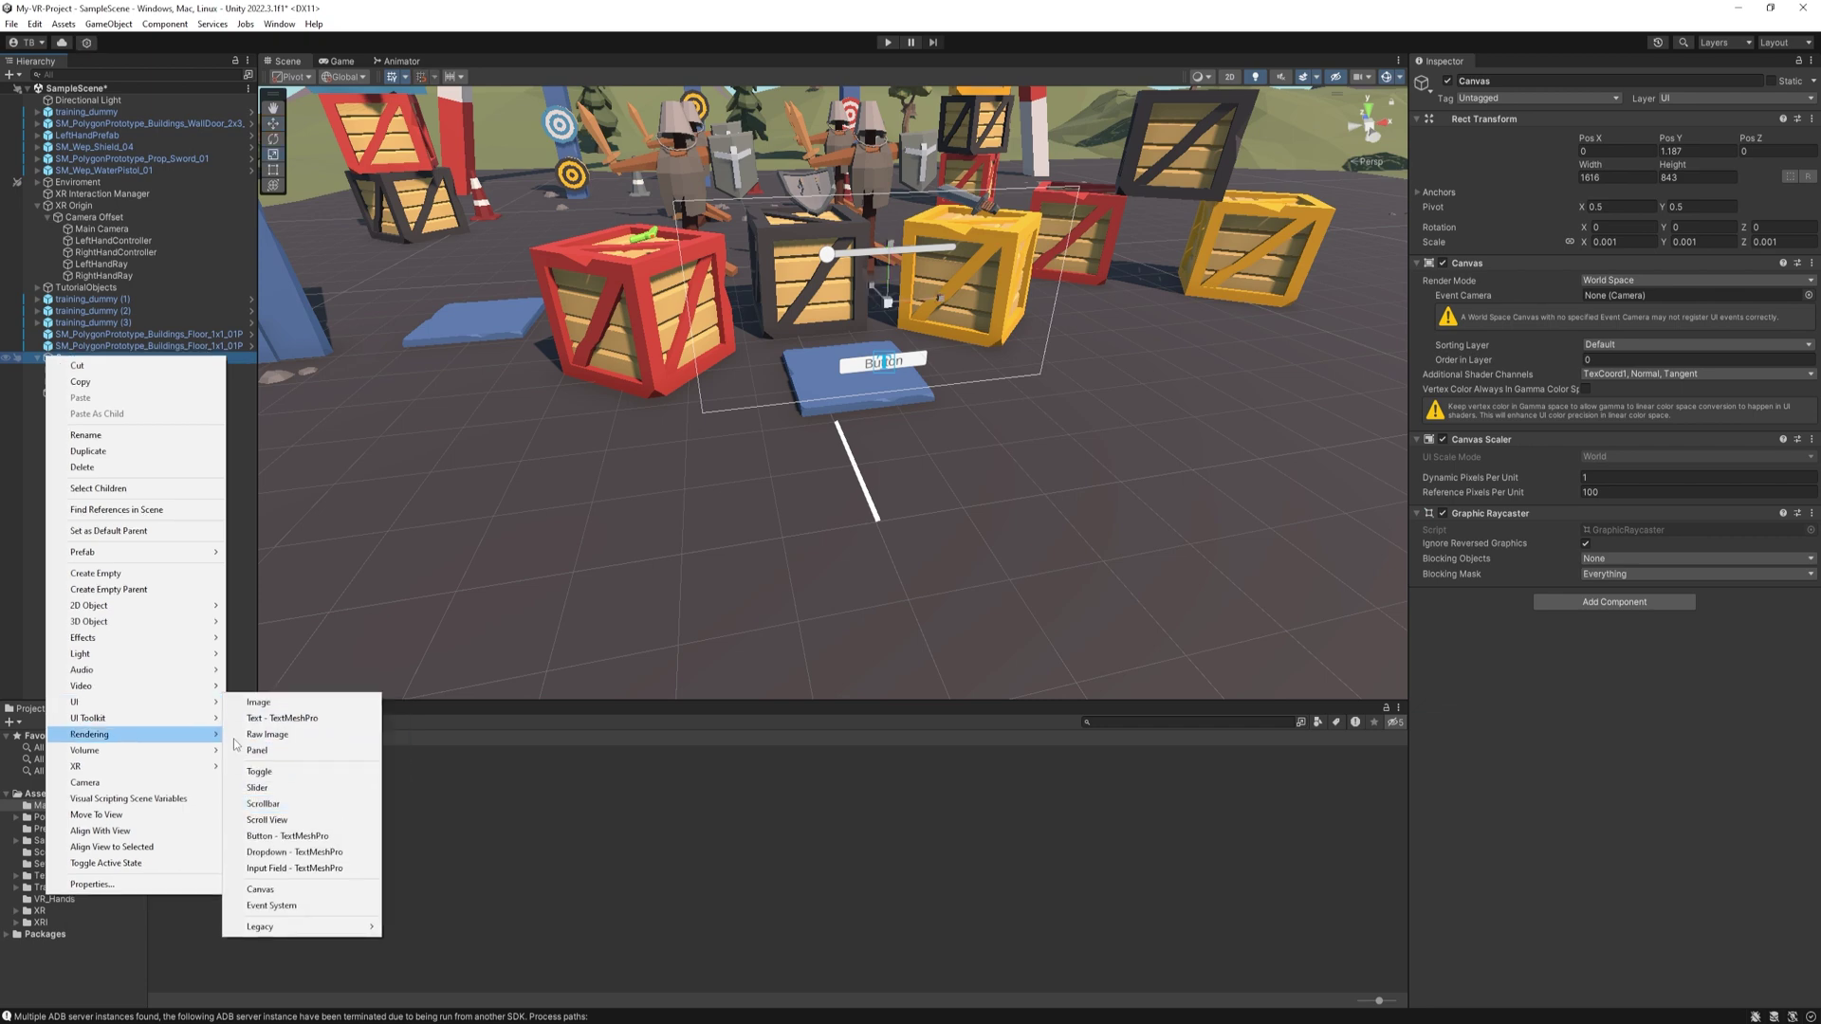
click(341, 858)
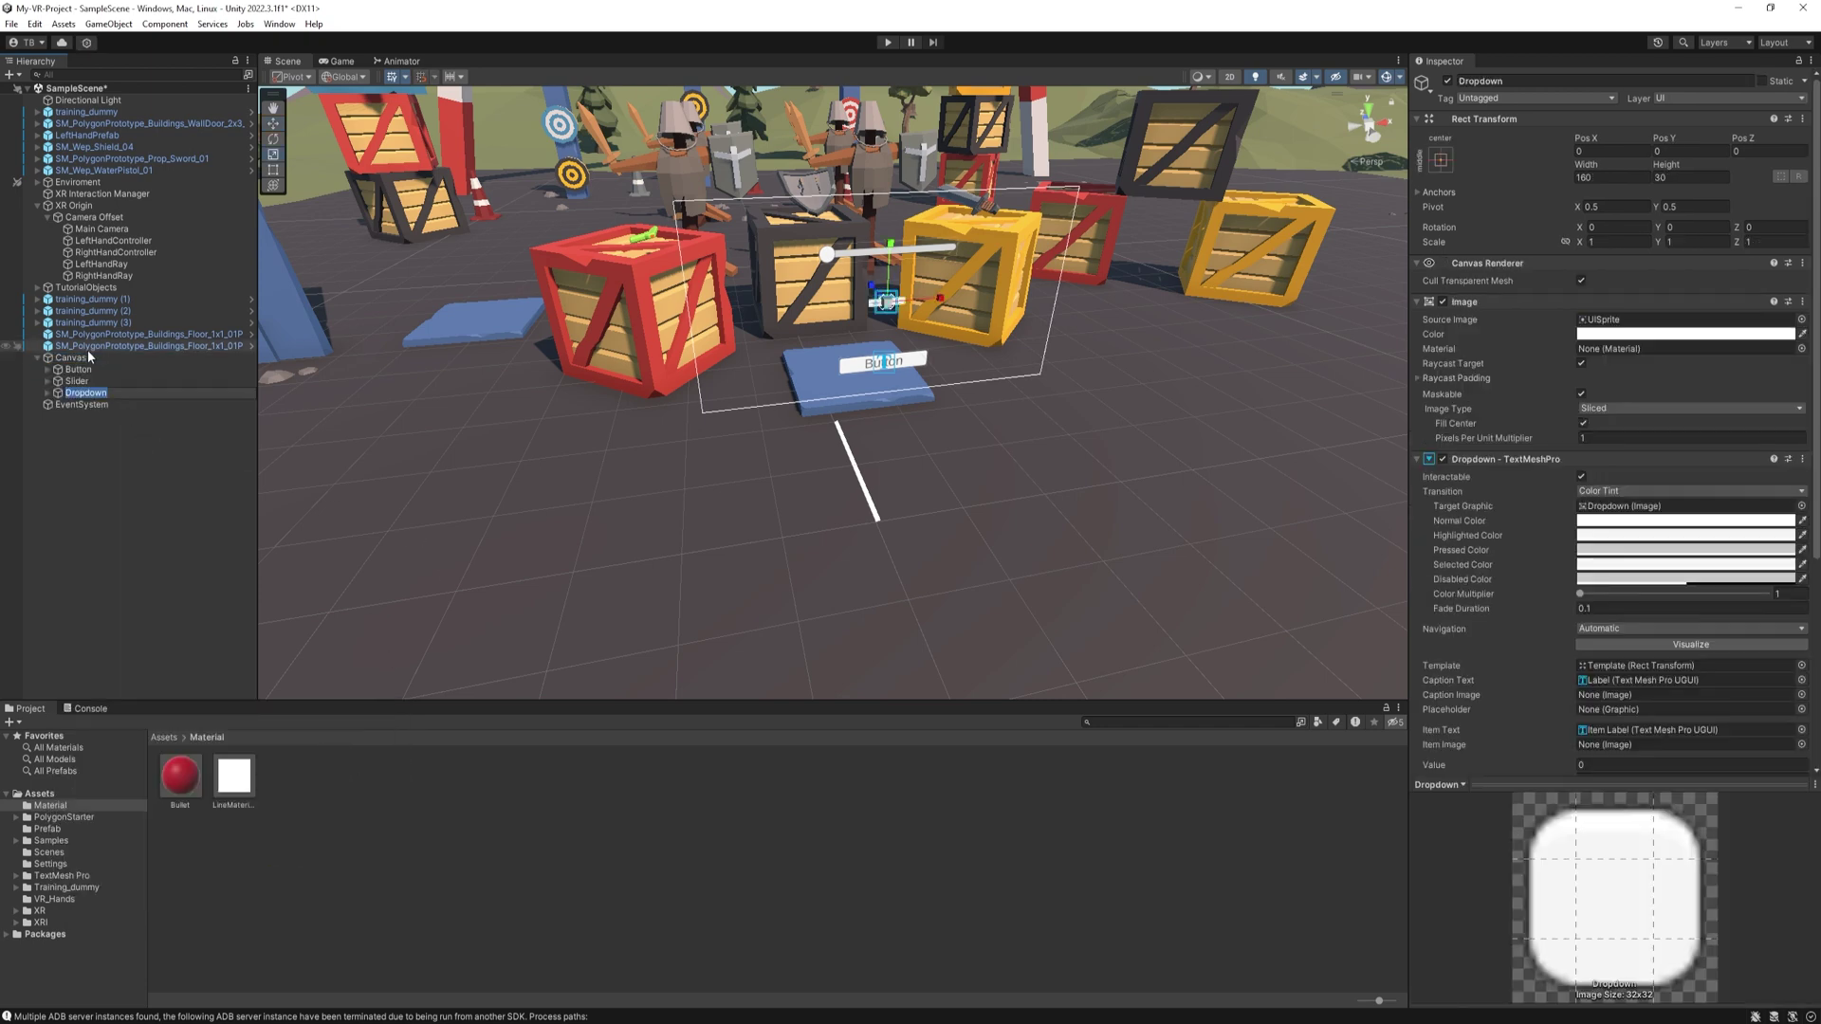
Add a UI panel to the Canvas as a background
right_click(68, 357)
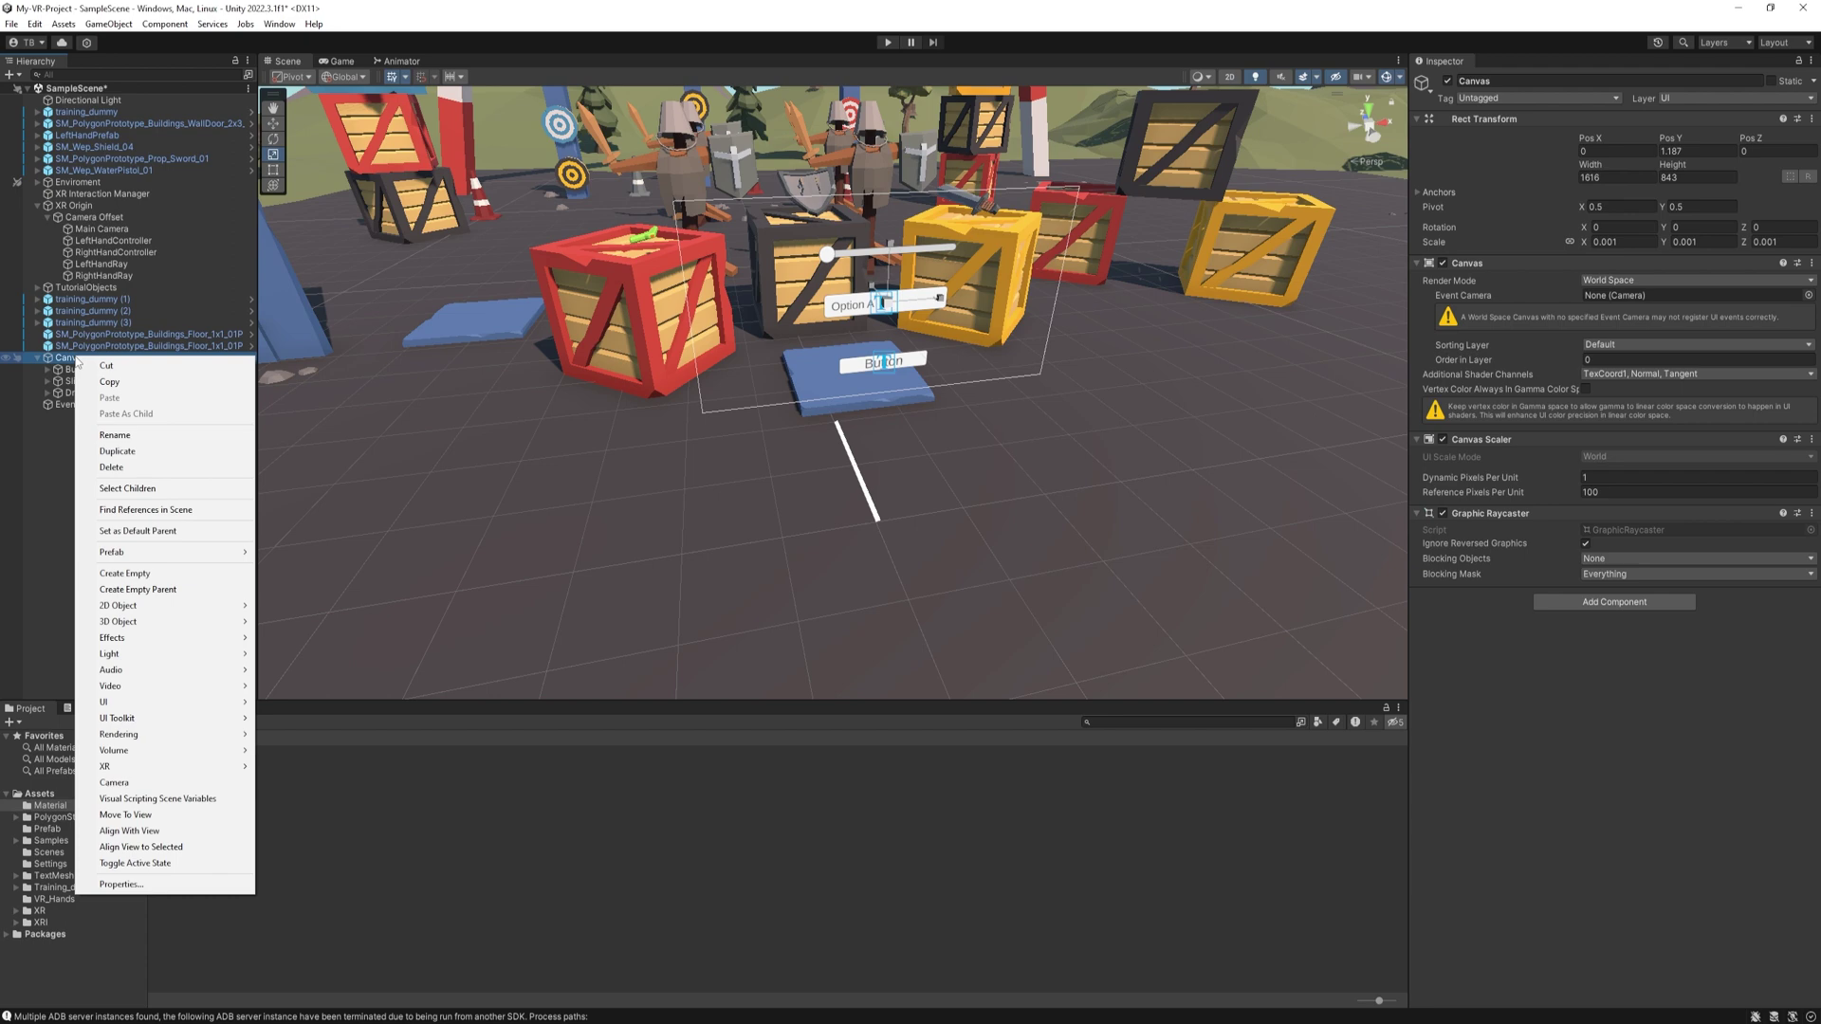
click(140, 704)
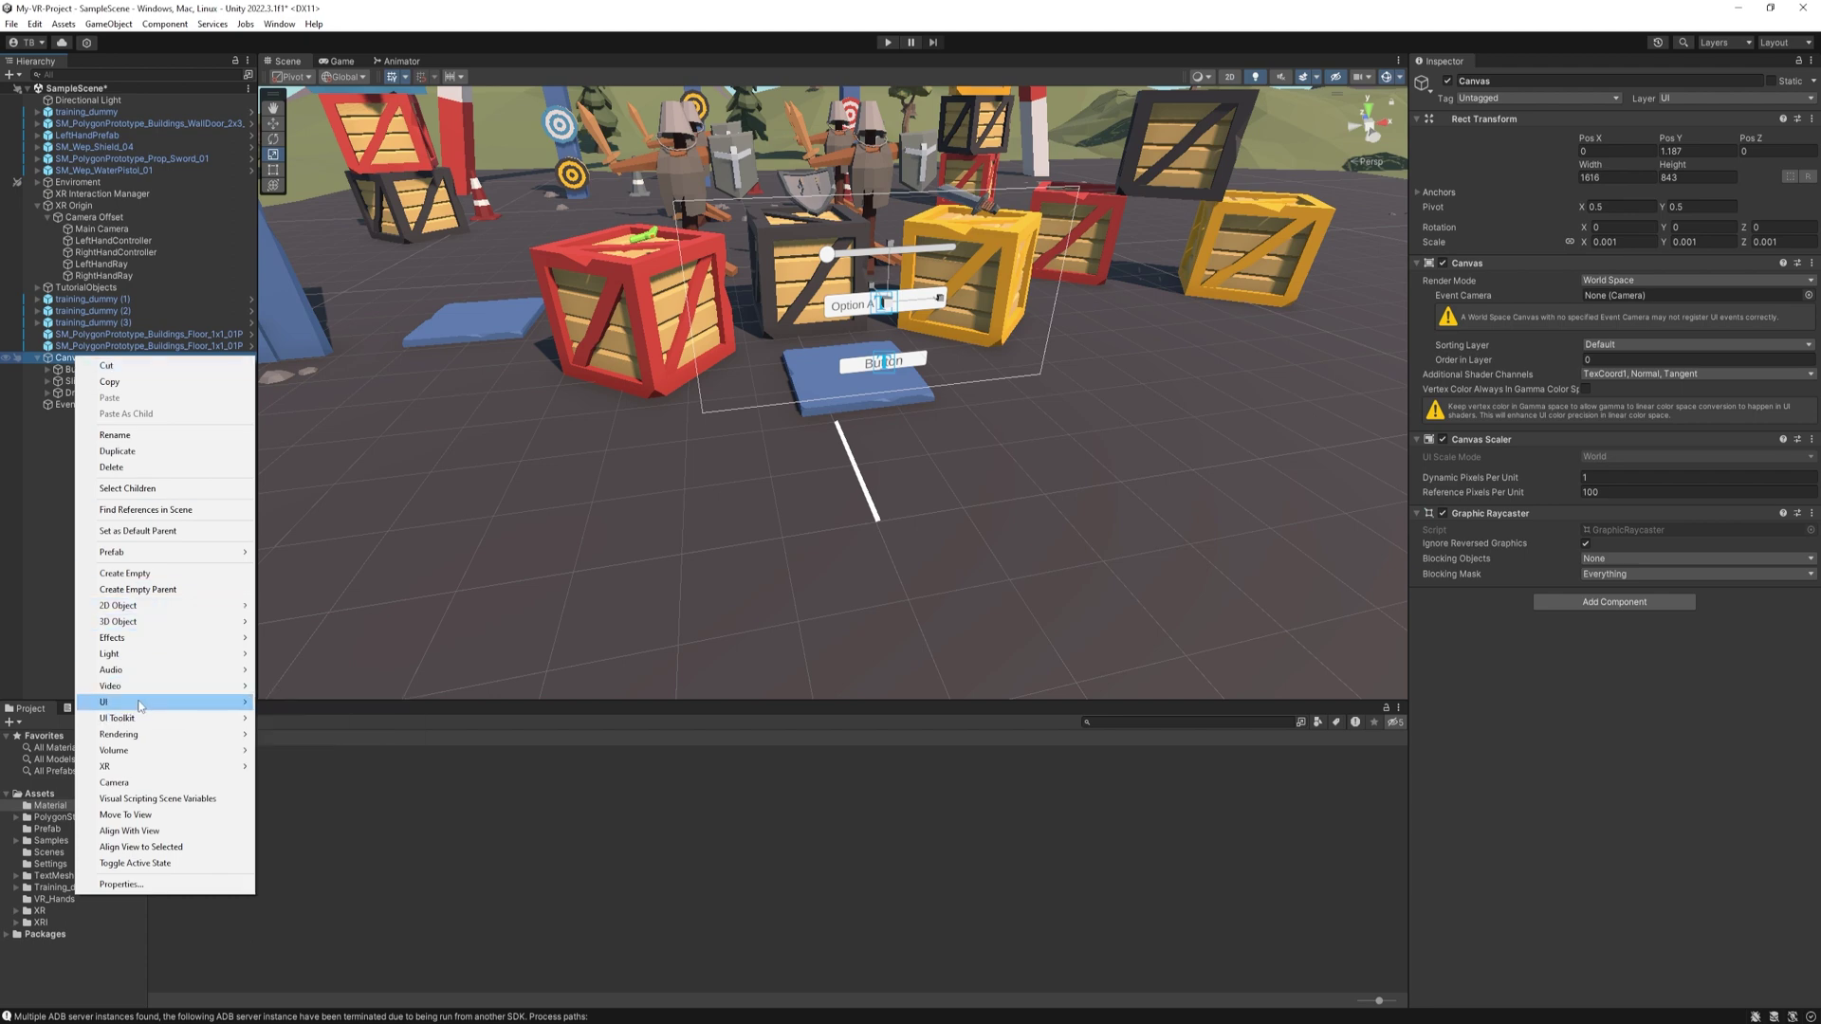
click(140, 704)
click(286, 750)
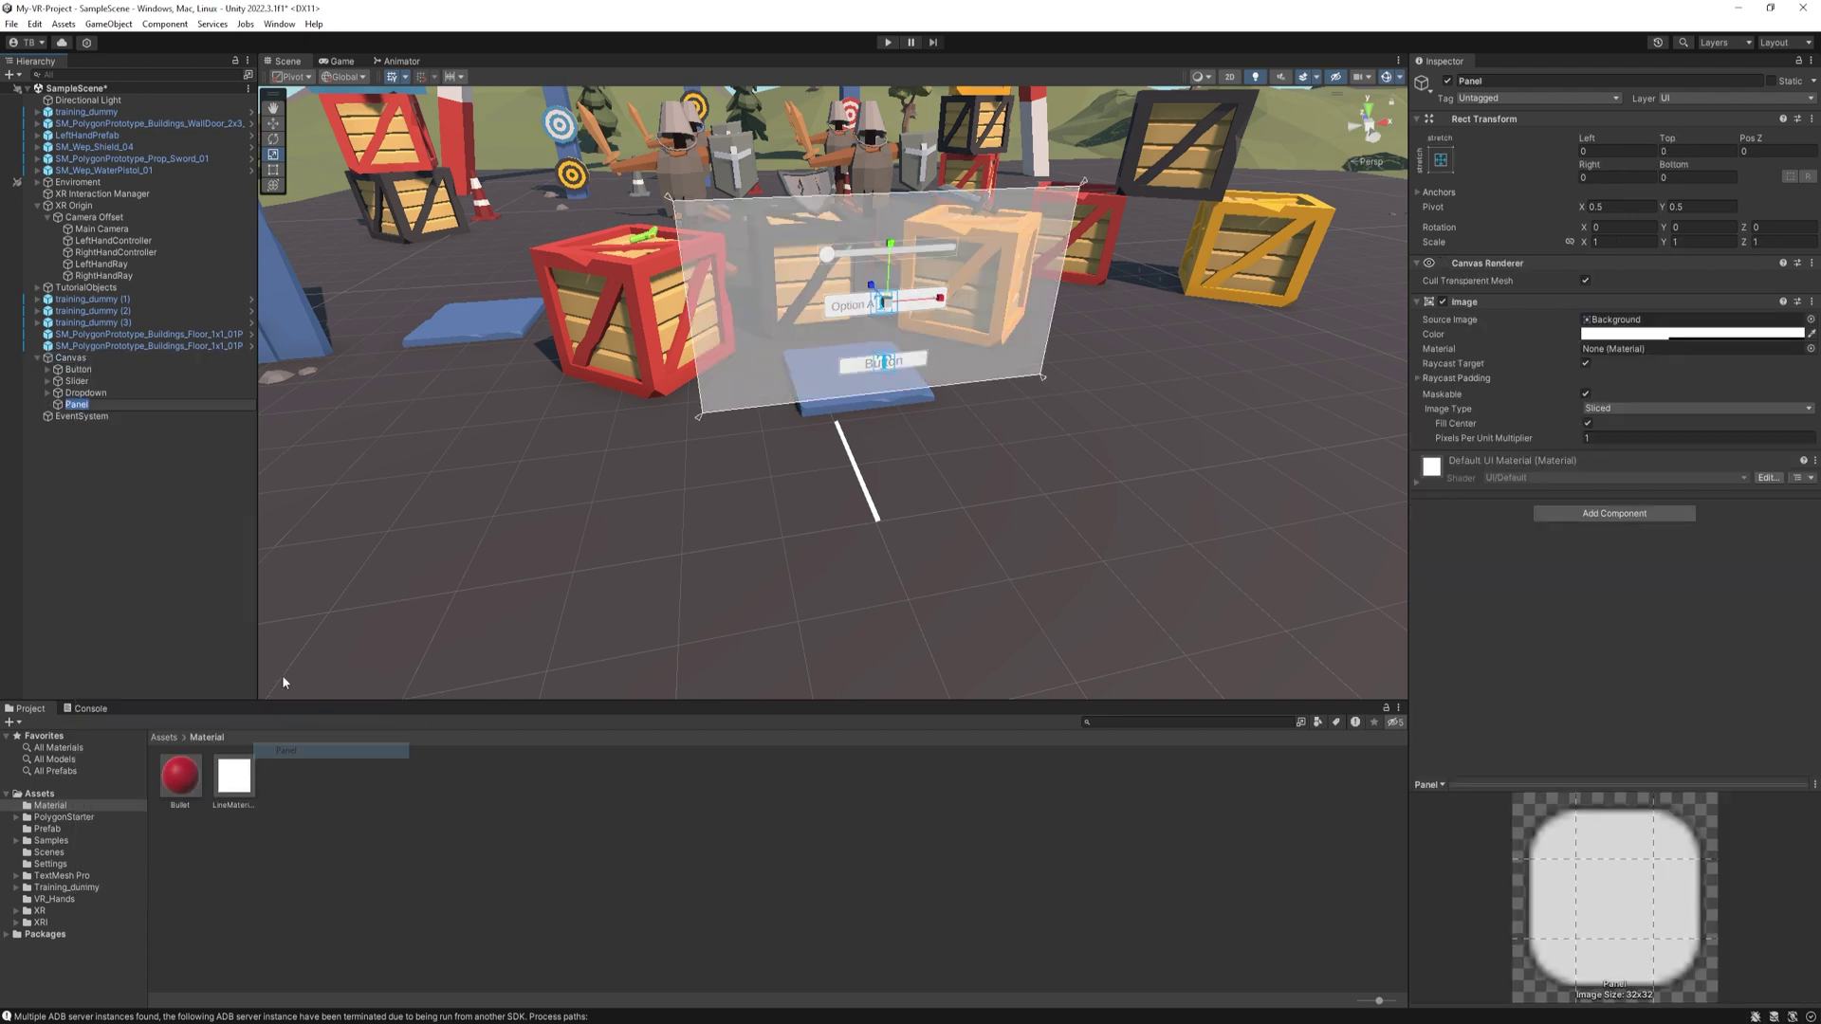
Colour the panel dark grey 494949 with an alpha of about 0.7 and reorder it as the first child of the Canvas
click(1603, 334)
drag(1633, 471, 1618, 473)
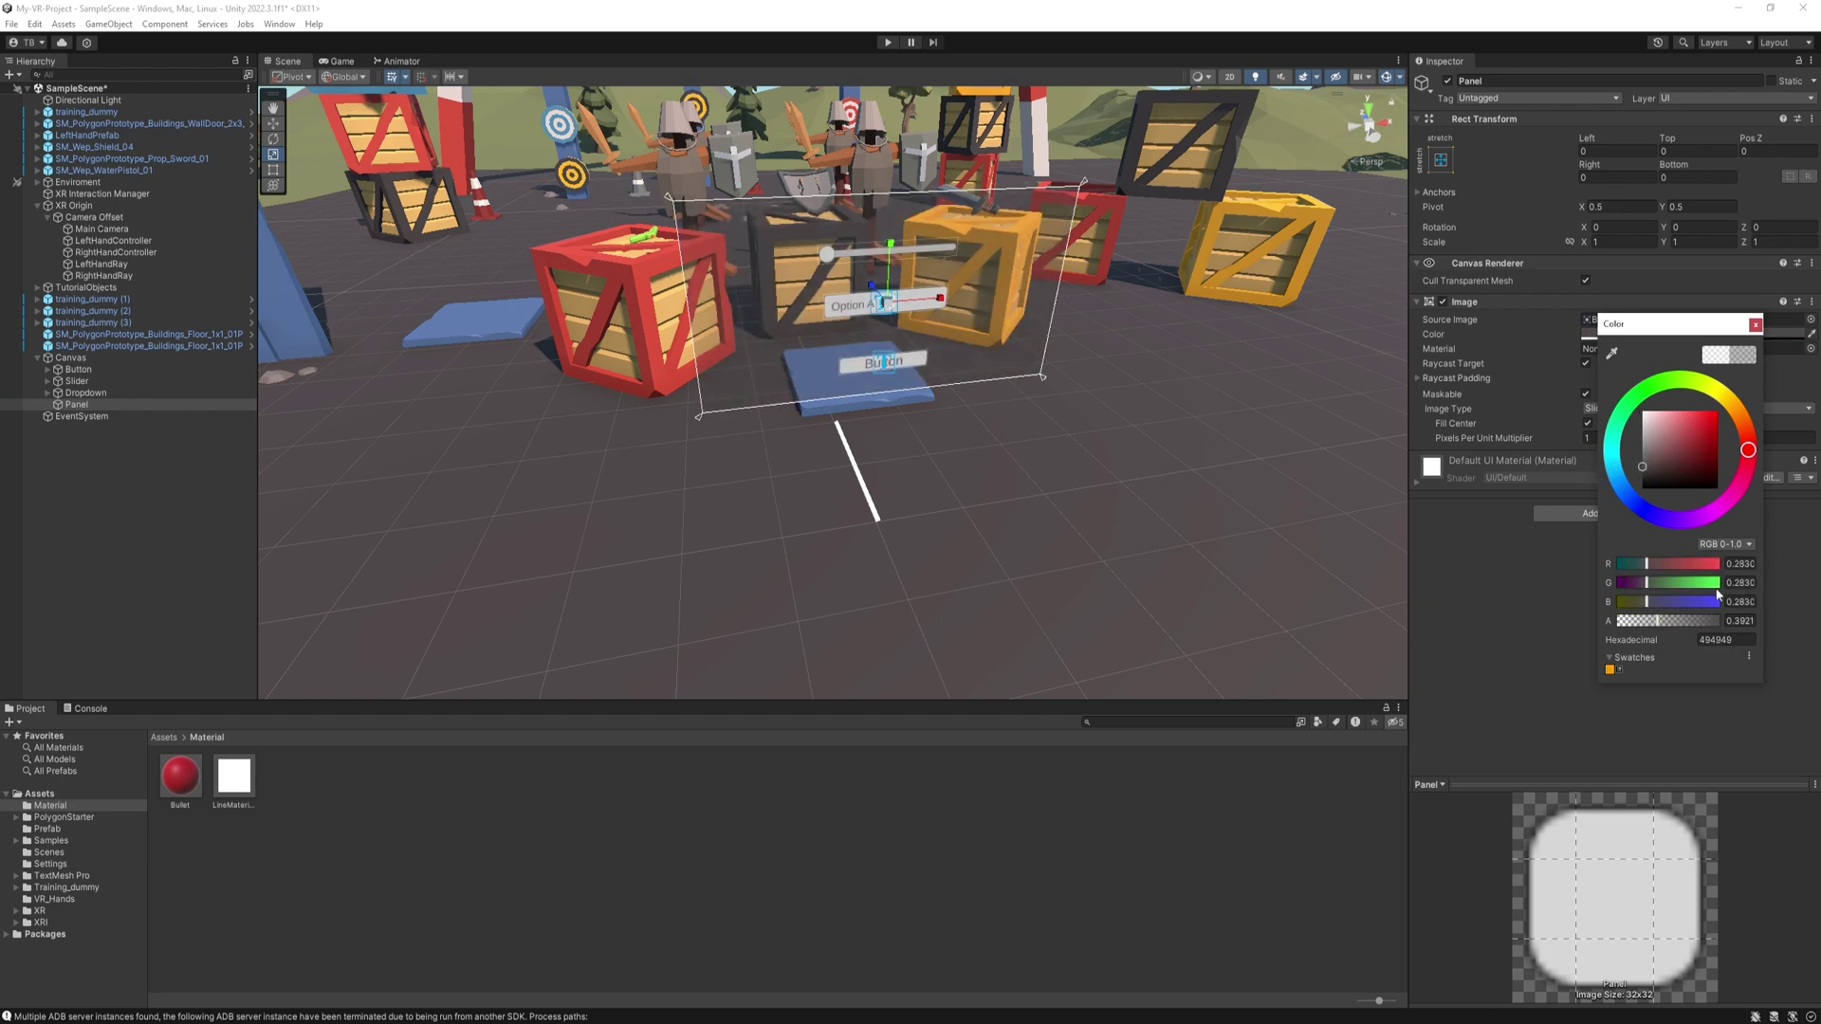
drag(1661, 620, 1689, 626)
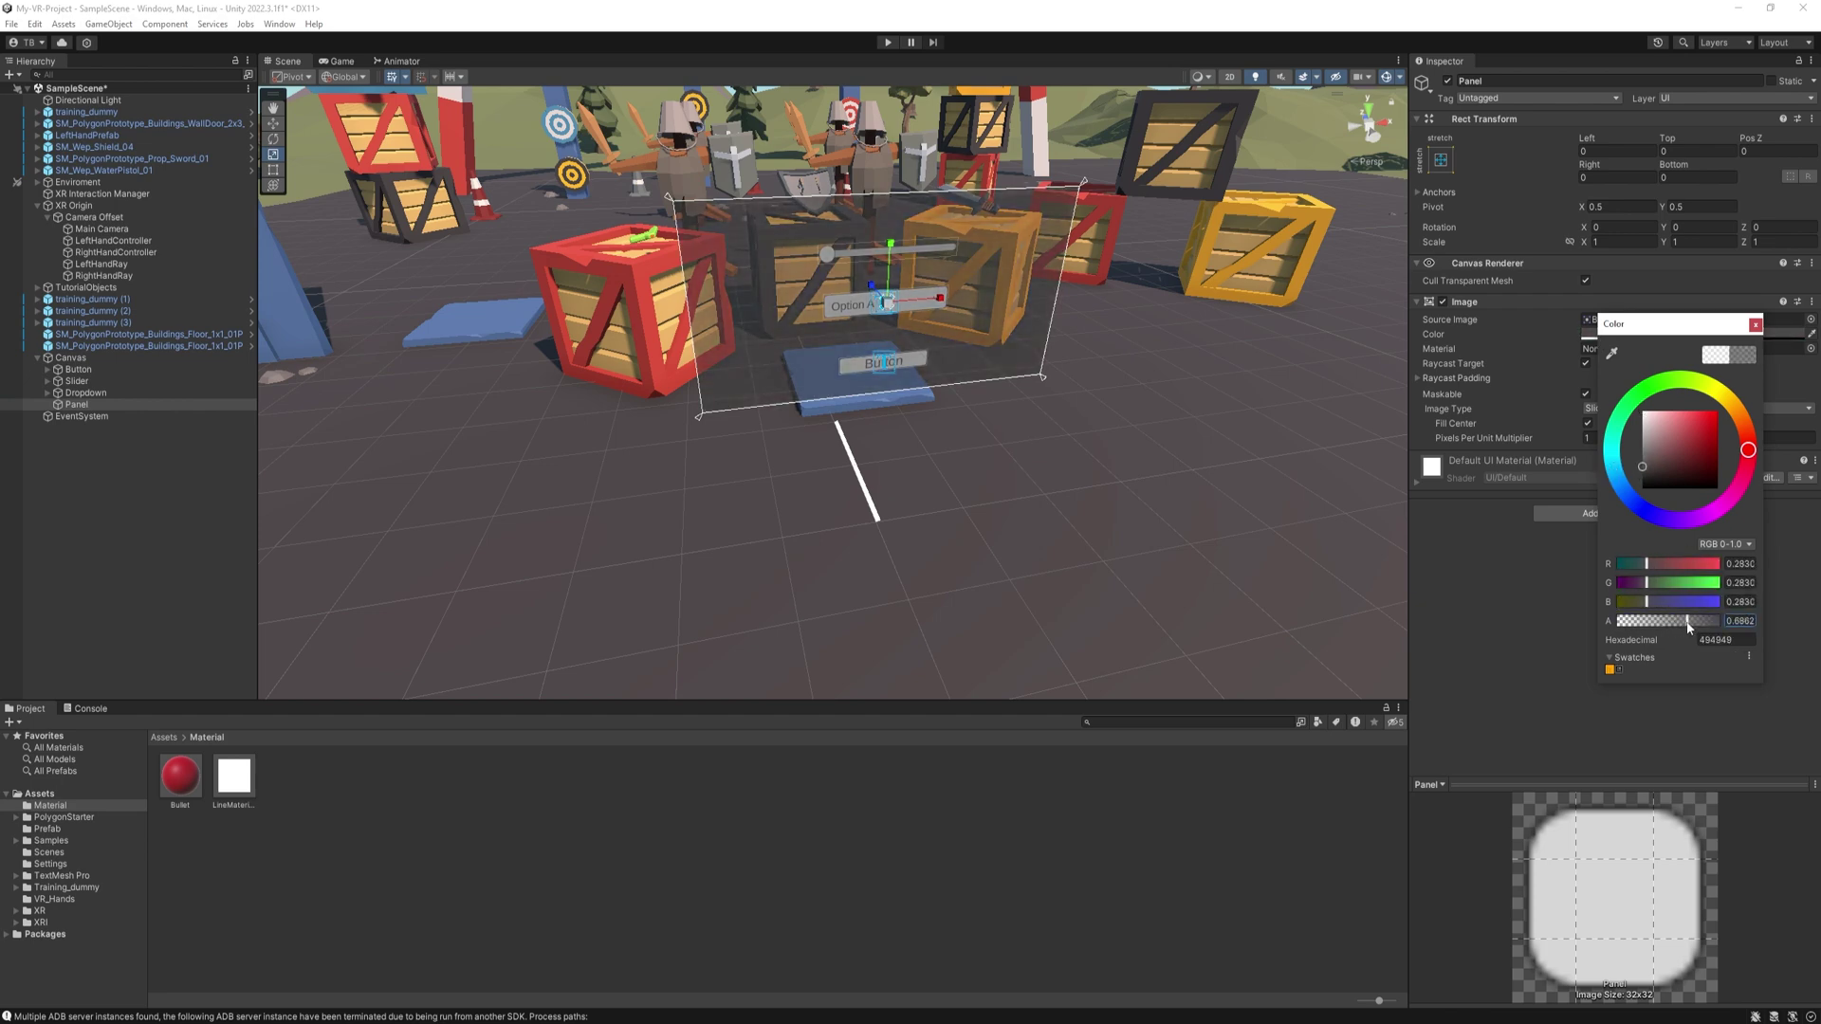
click(1074, 423)
scroll(1074, 407, up, 5)
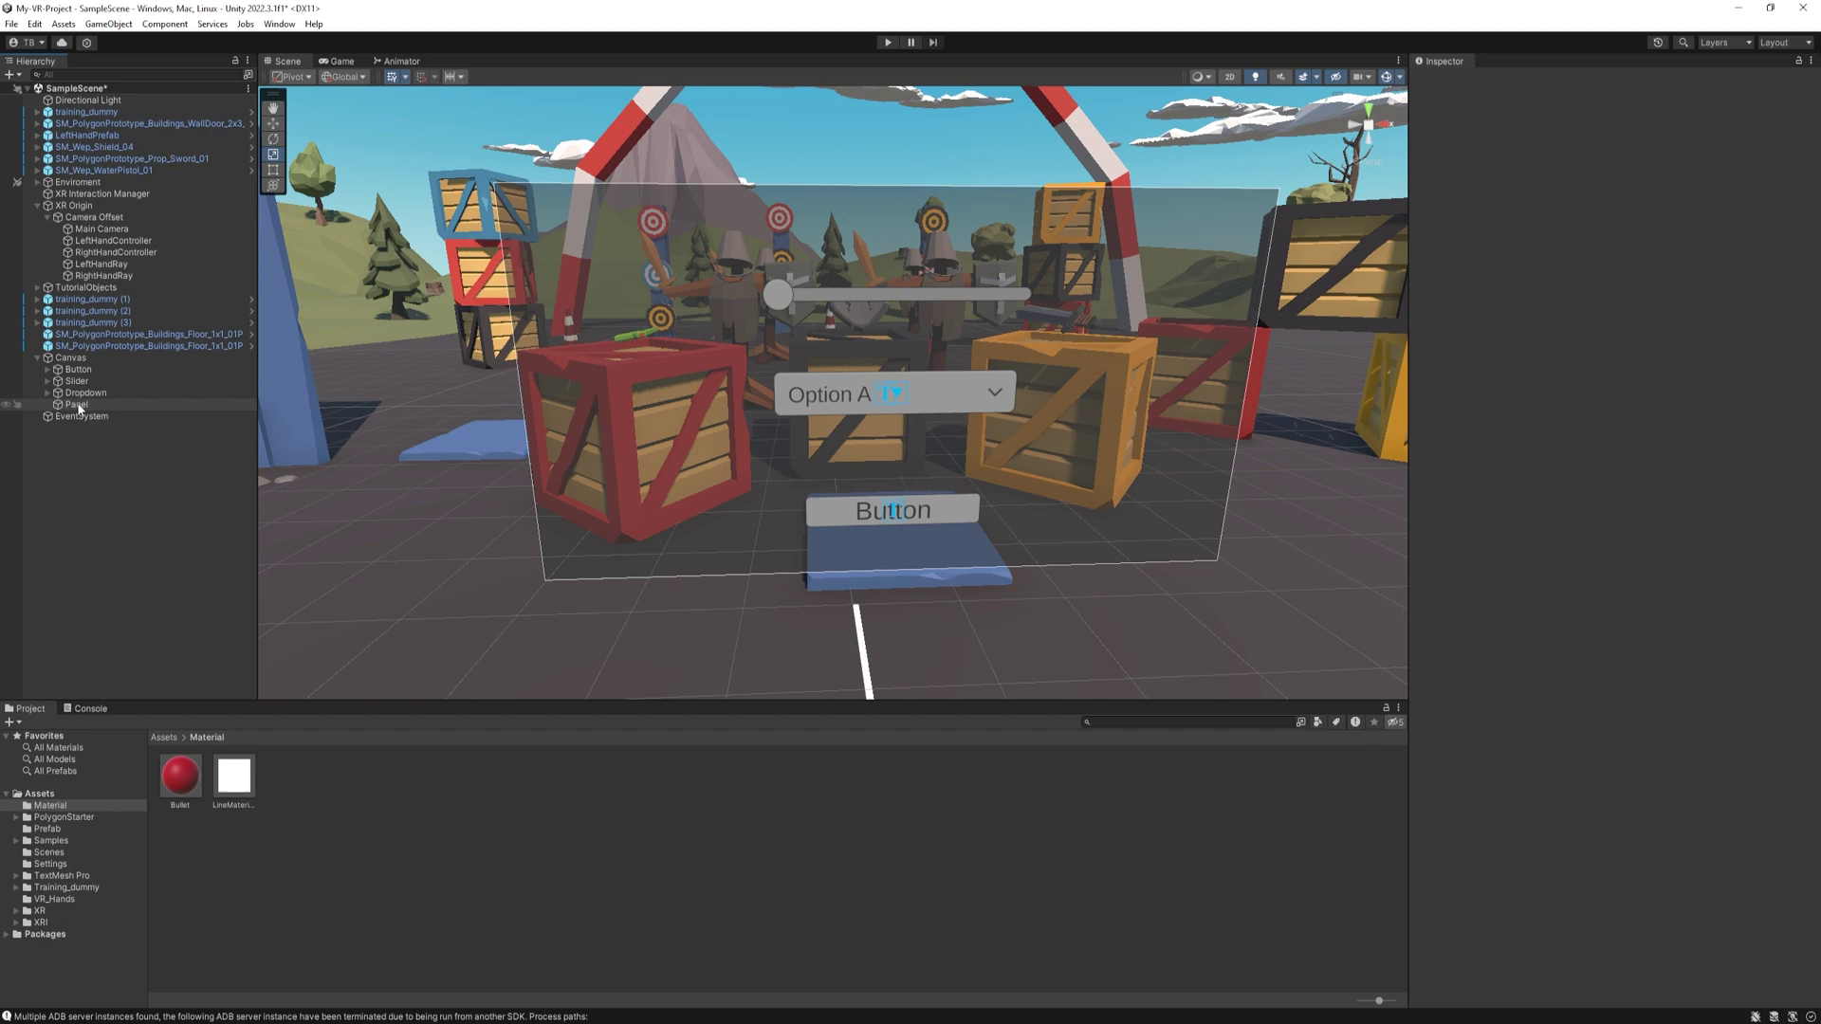
drag(79, 406, 76, 372)
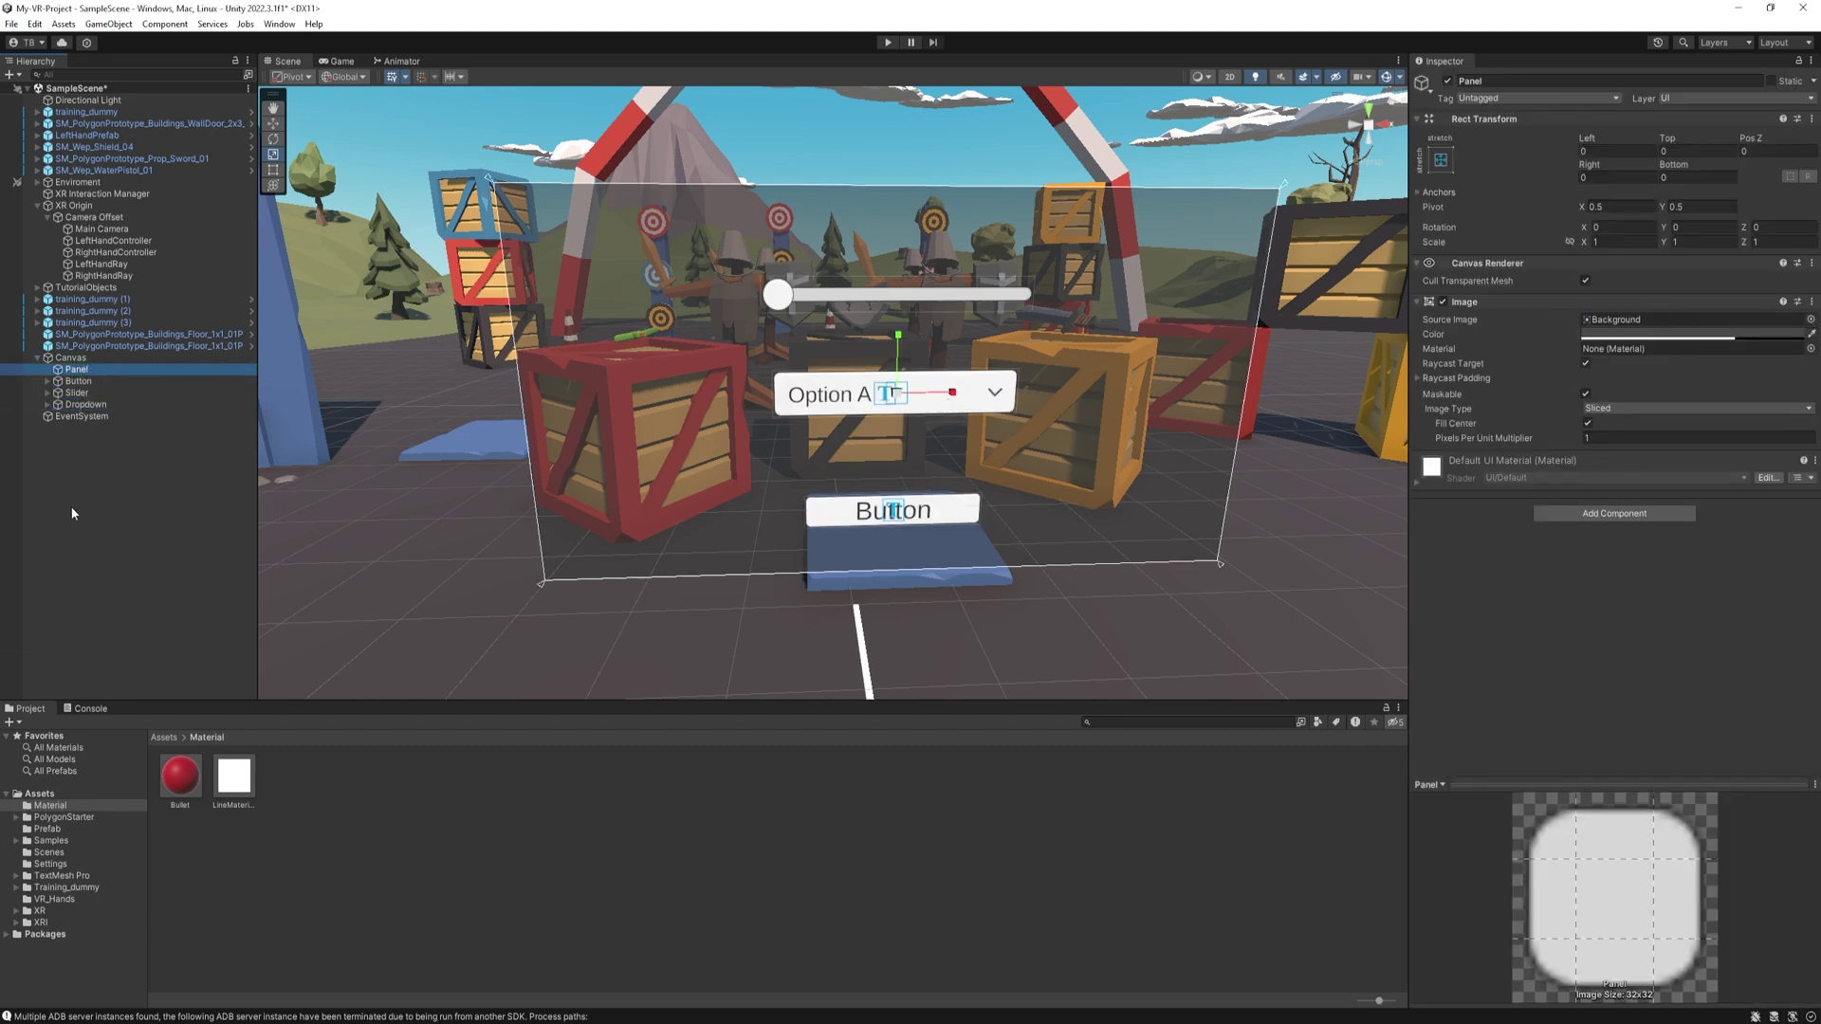
Replace the Canvas's Graphic Raycaster component with a Tracked Device Graphic Raycaster
click(118, 357)
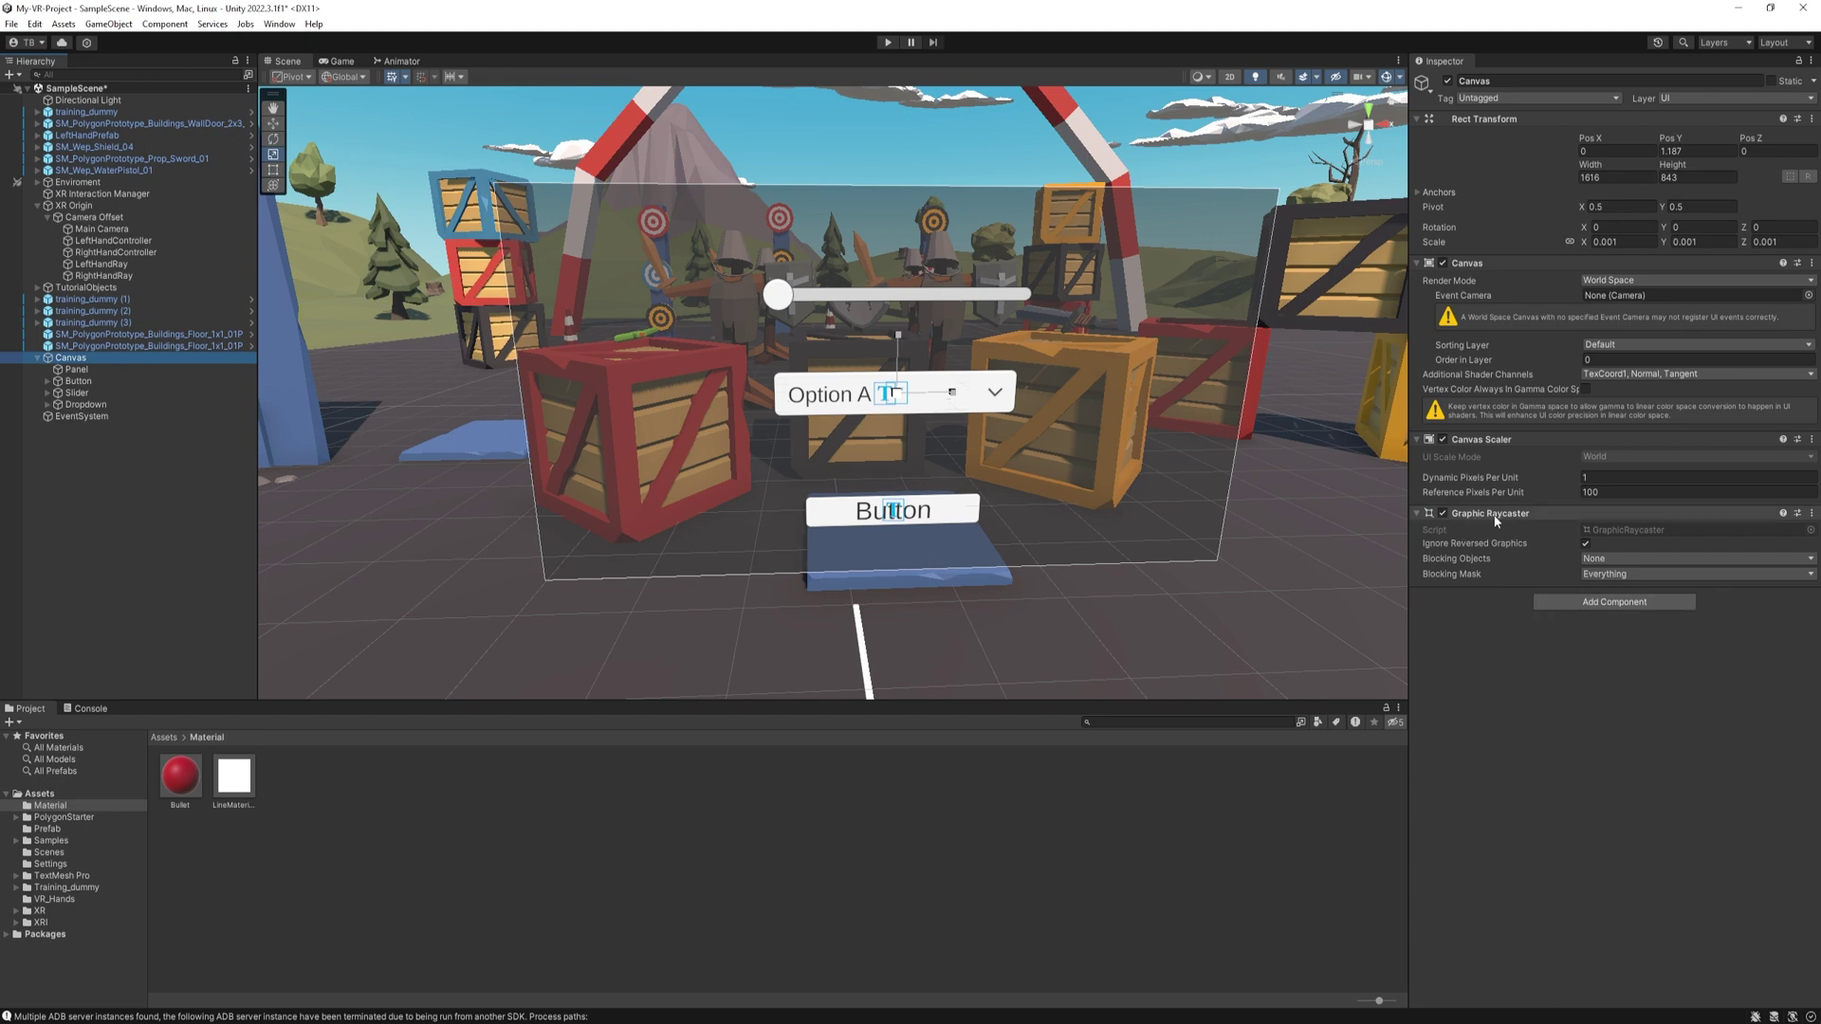
right_click(1493, 514)
click(1557, 578)
click(1573, 521)
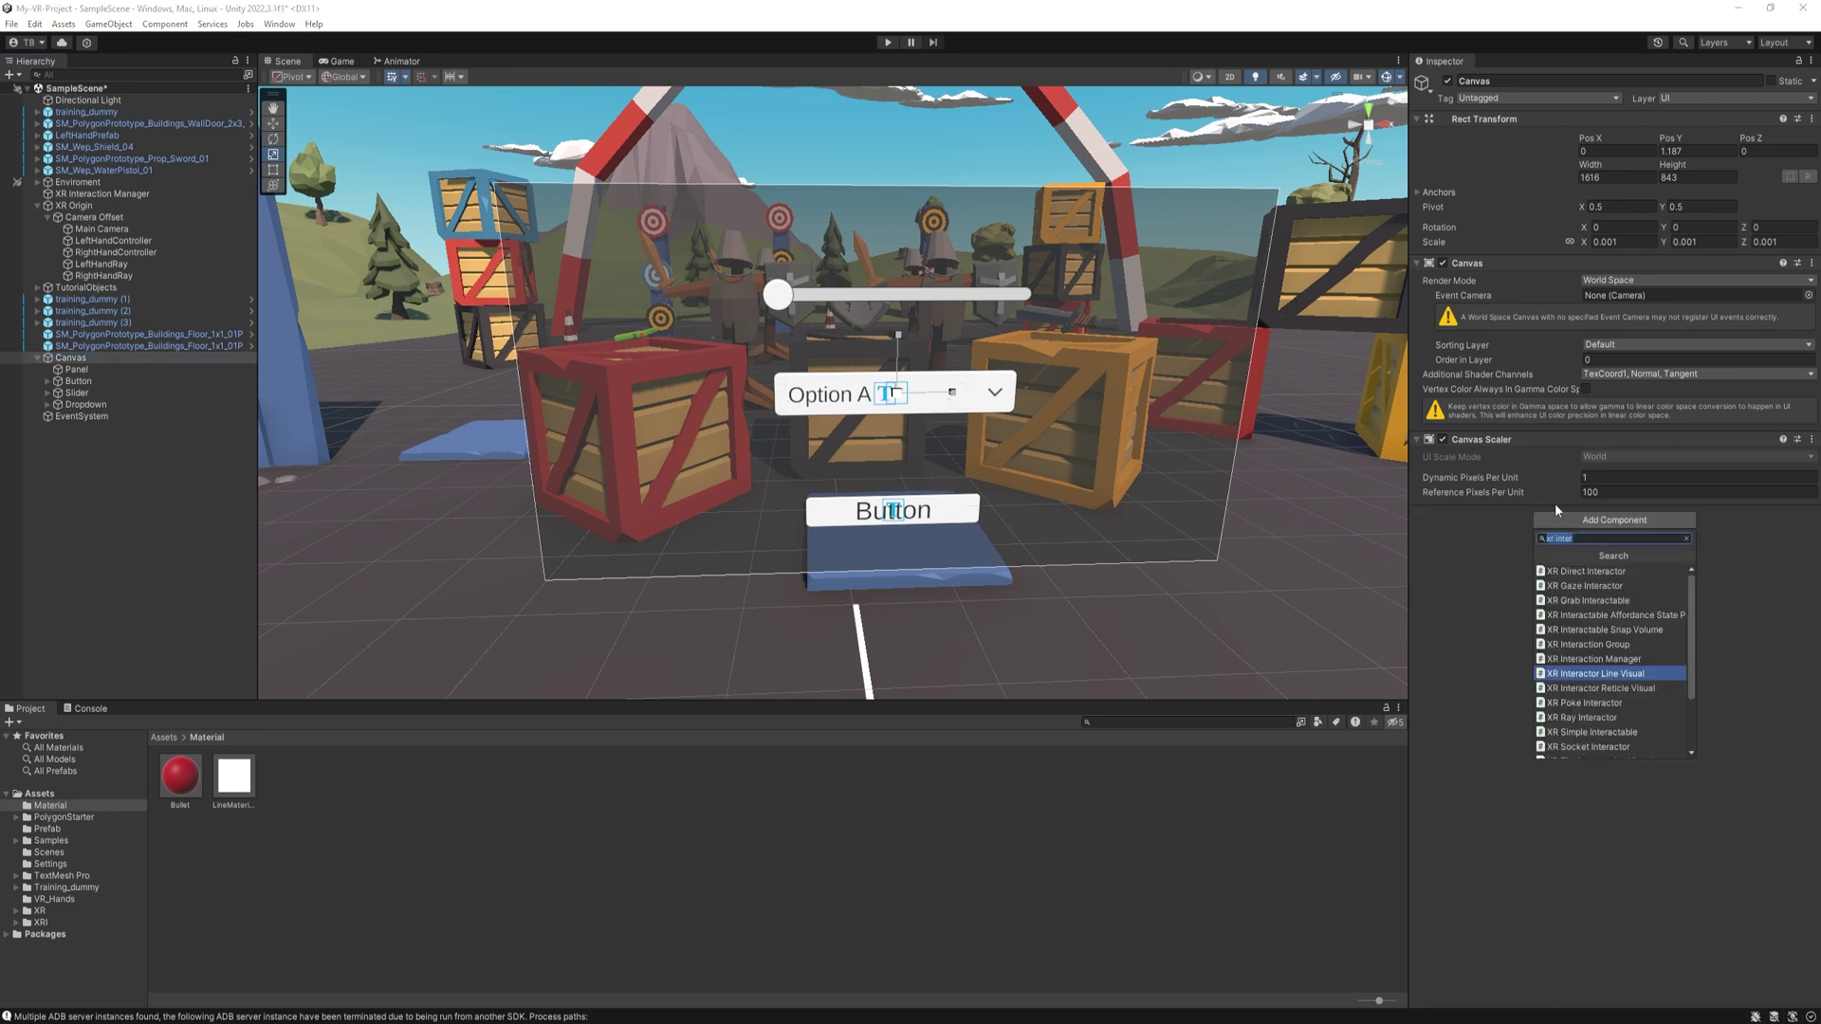
text(tracked)
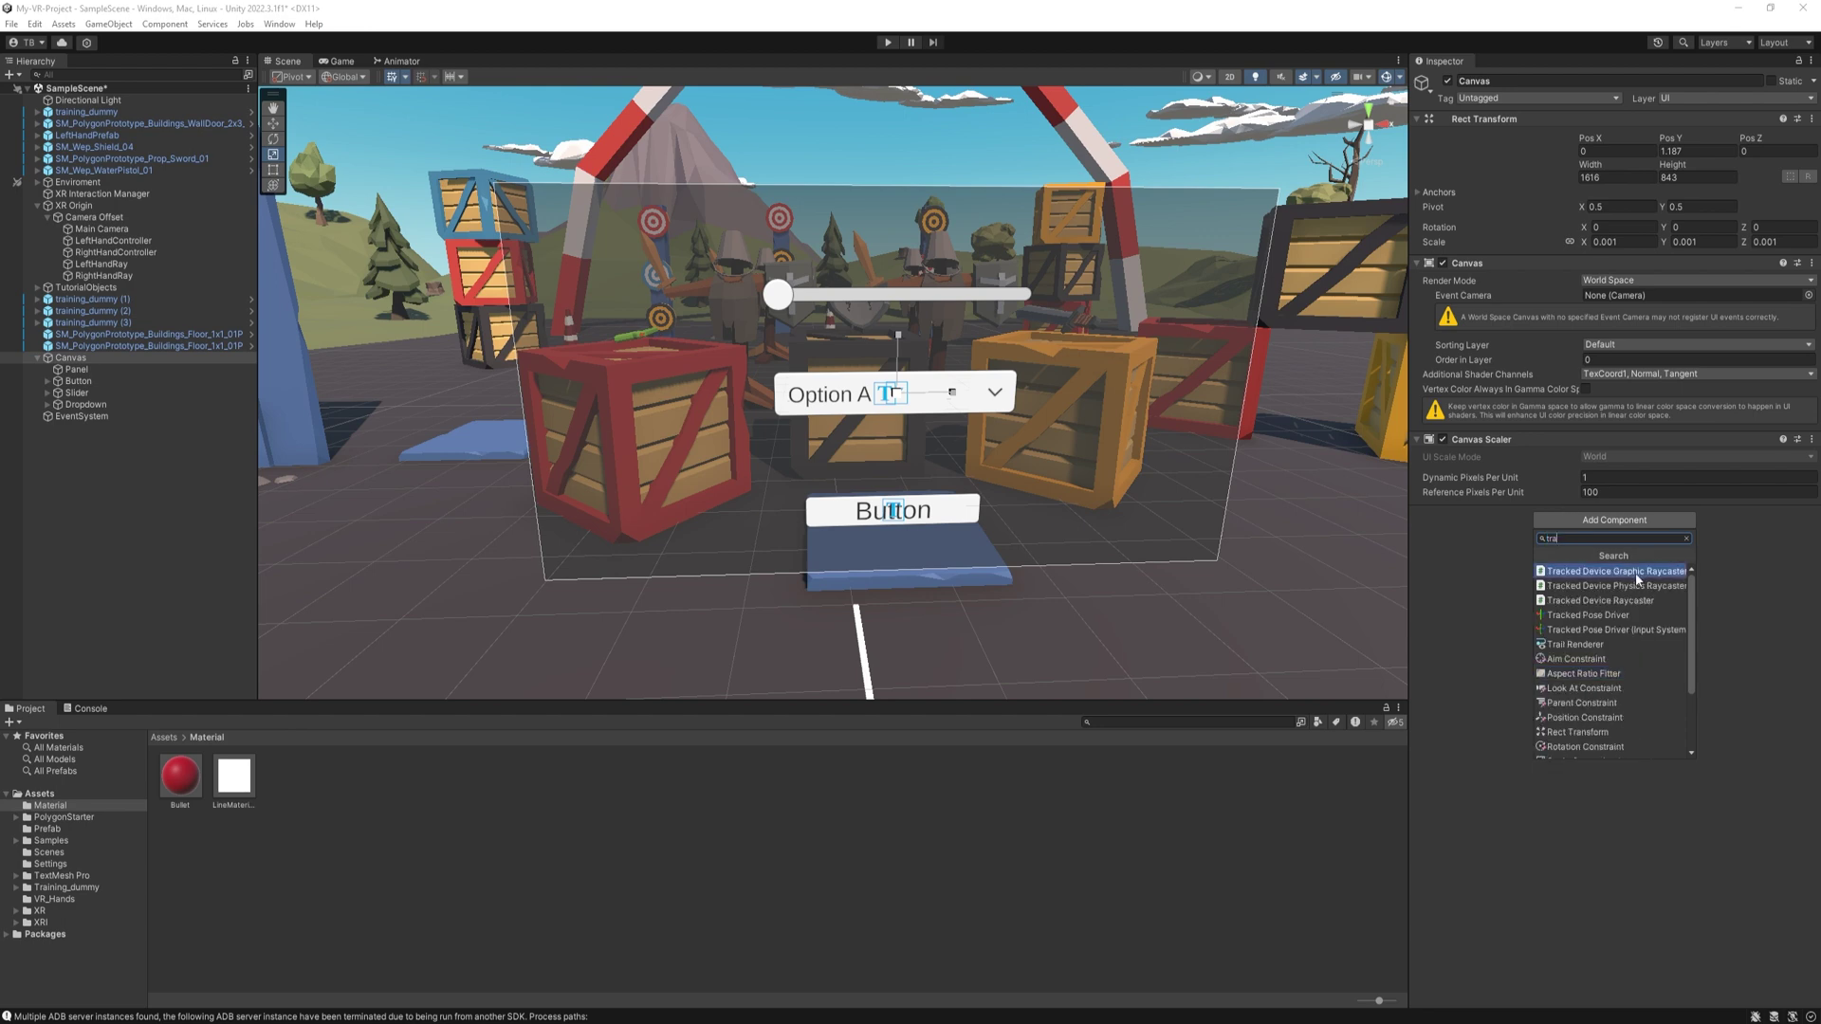
click(1635, 573)
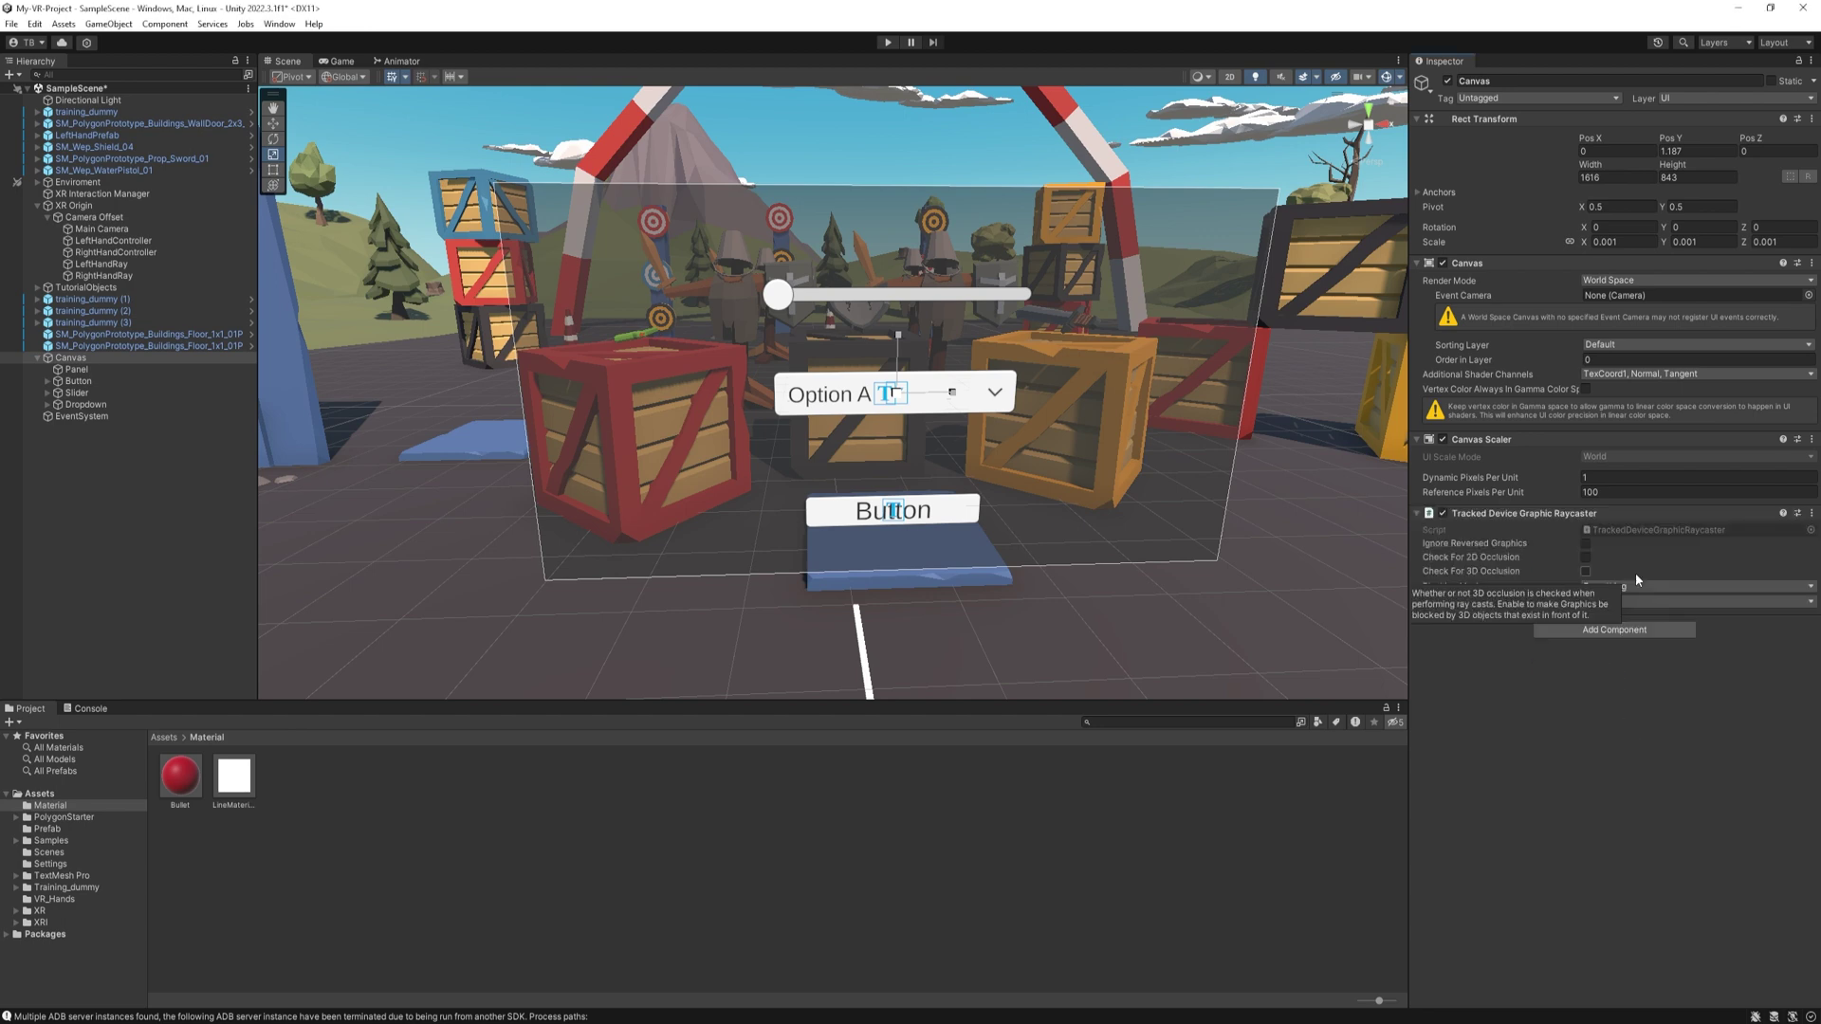
Replace the Standalone Input Module on the EventSystem with an XR UI Input Module
click(81, 417)
click(1562, 624)
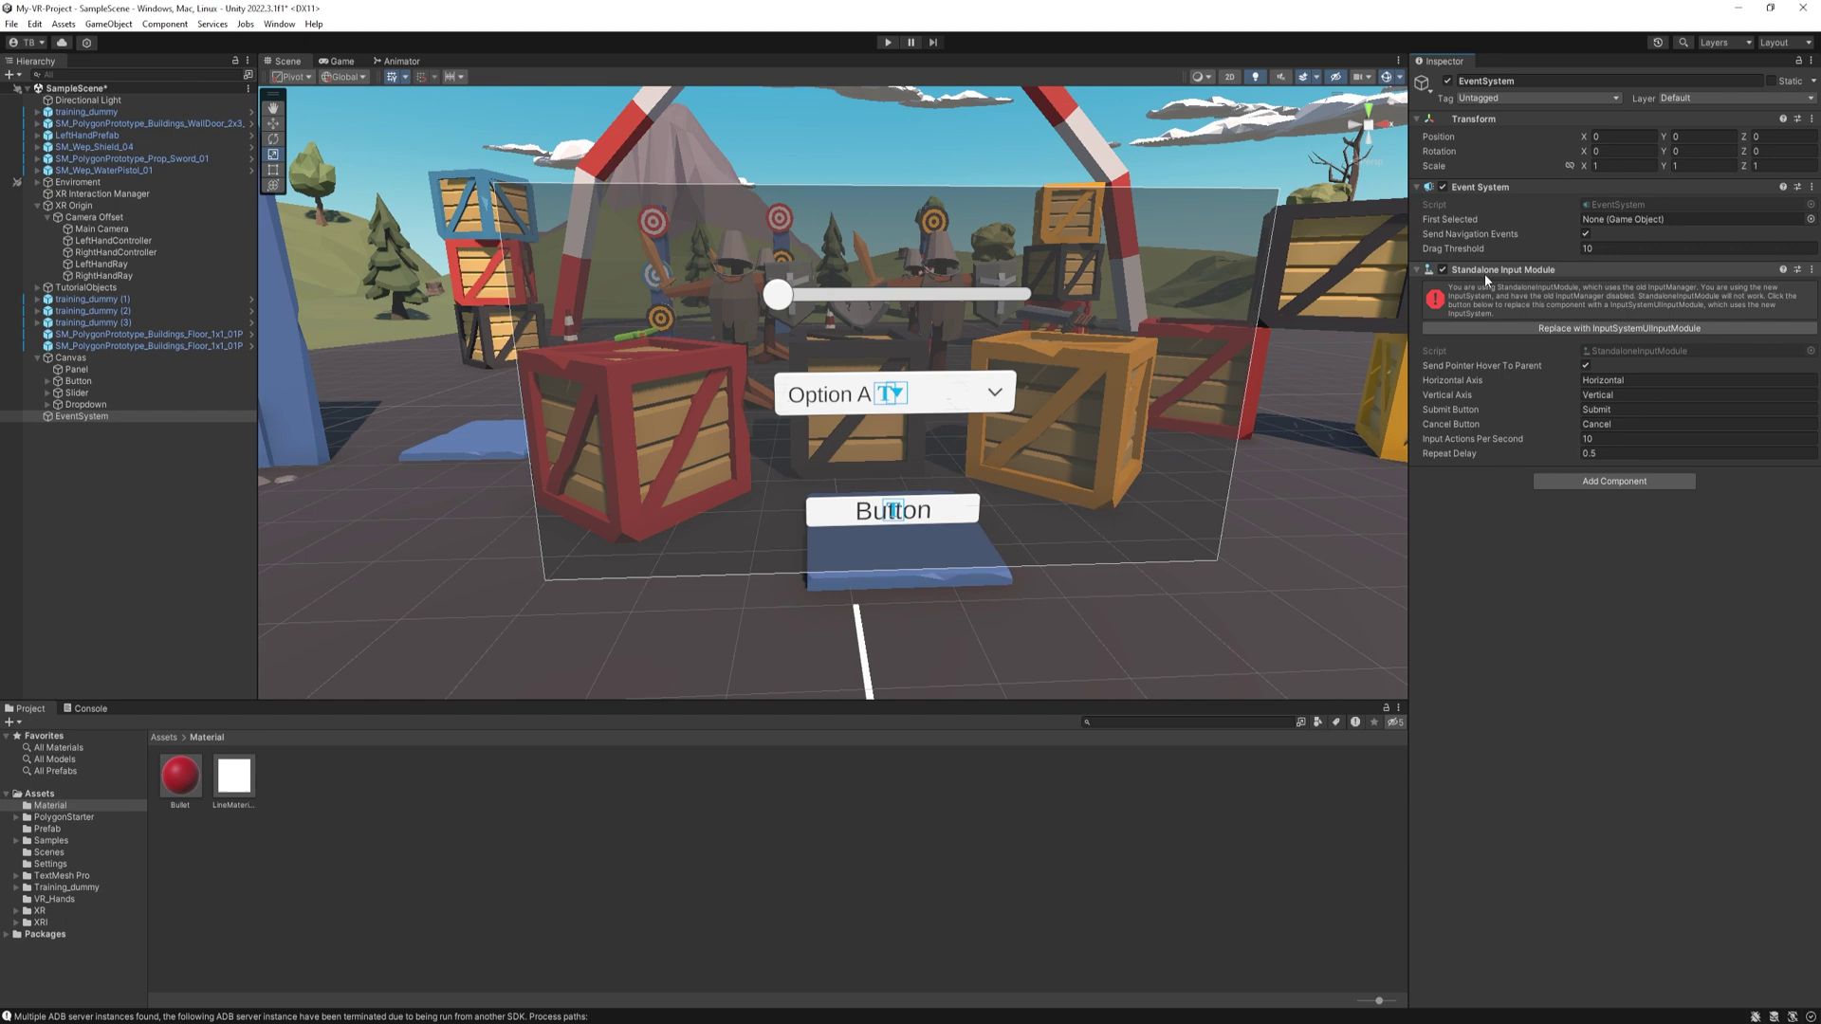
right_click(1498, 278)
click(1583, 331)
click(1614, 291)
text(xr ui)
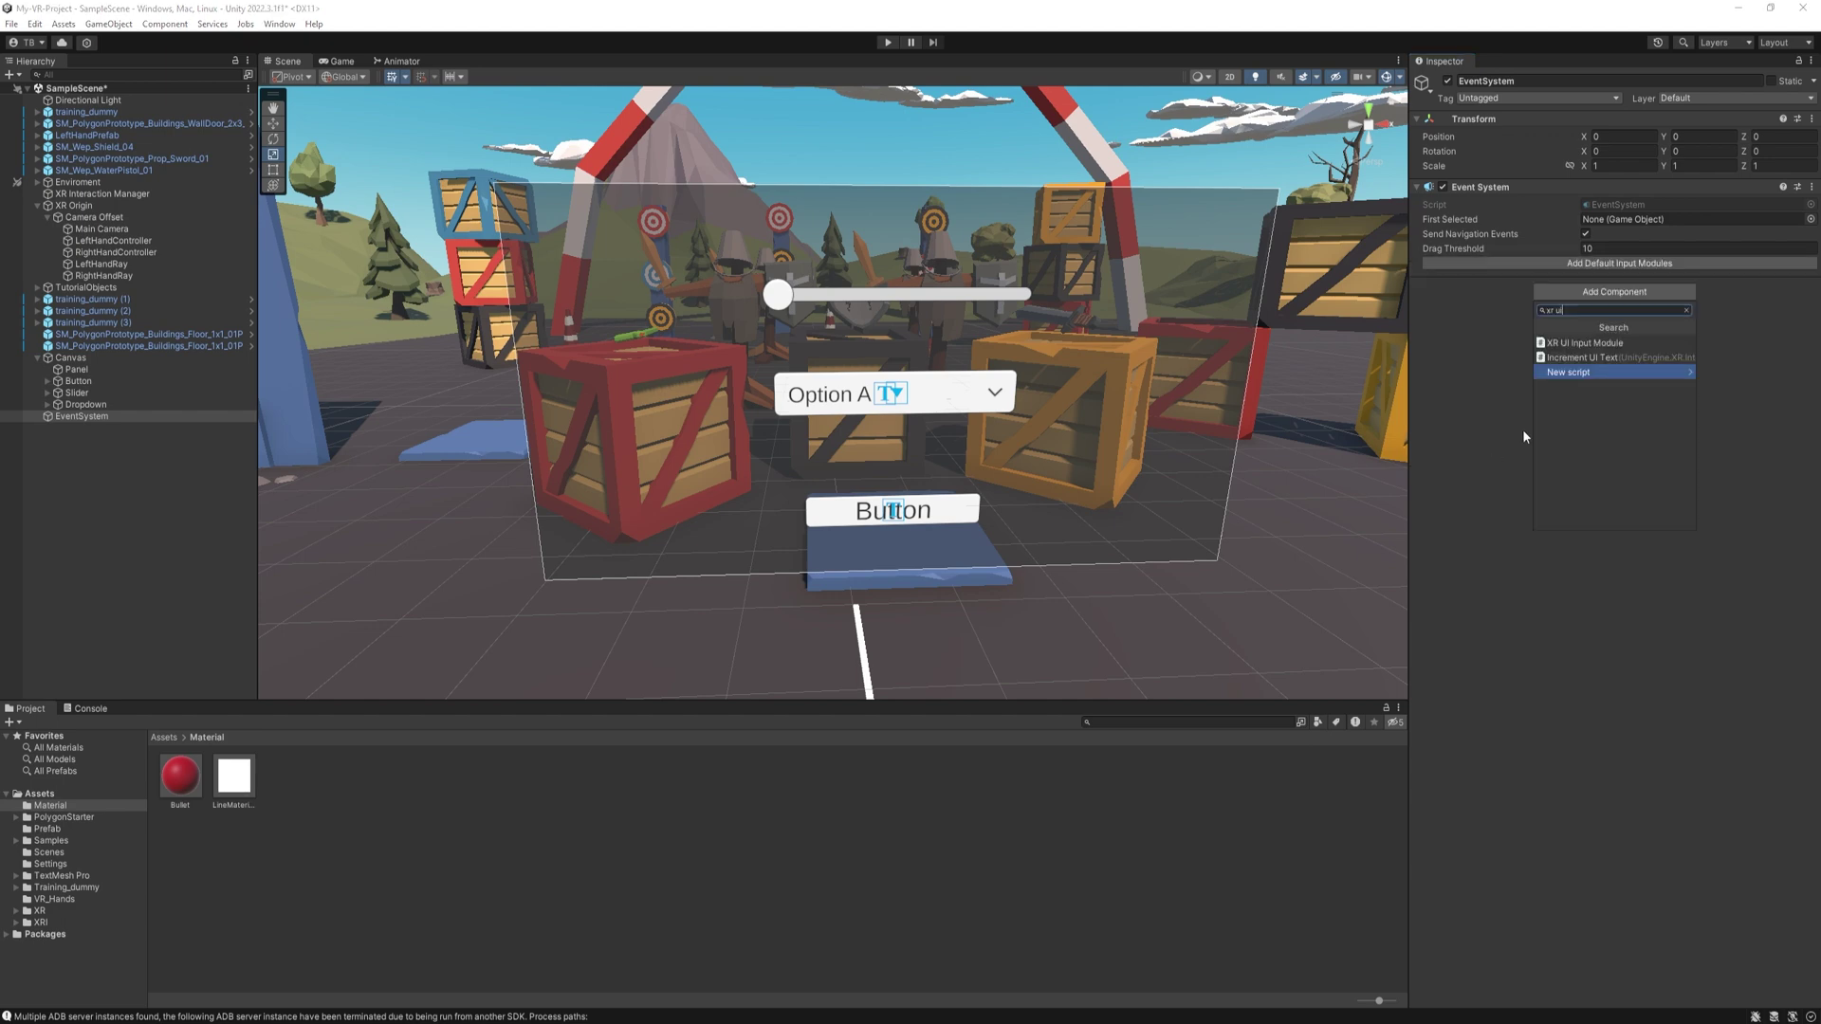
click(1624, 344)
Apply the XRI Default XR UI Input Module preset to the EventSystem's XR UI Input Module
click(1798, 271)
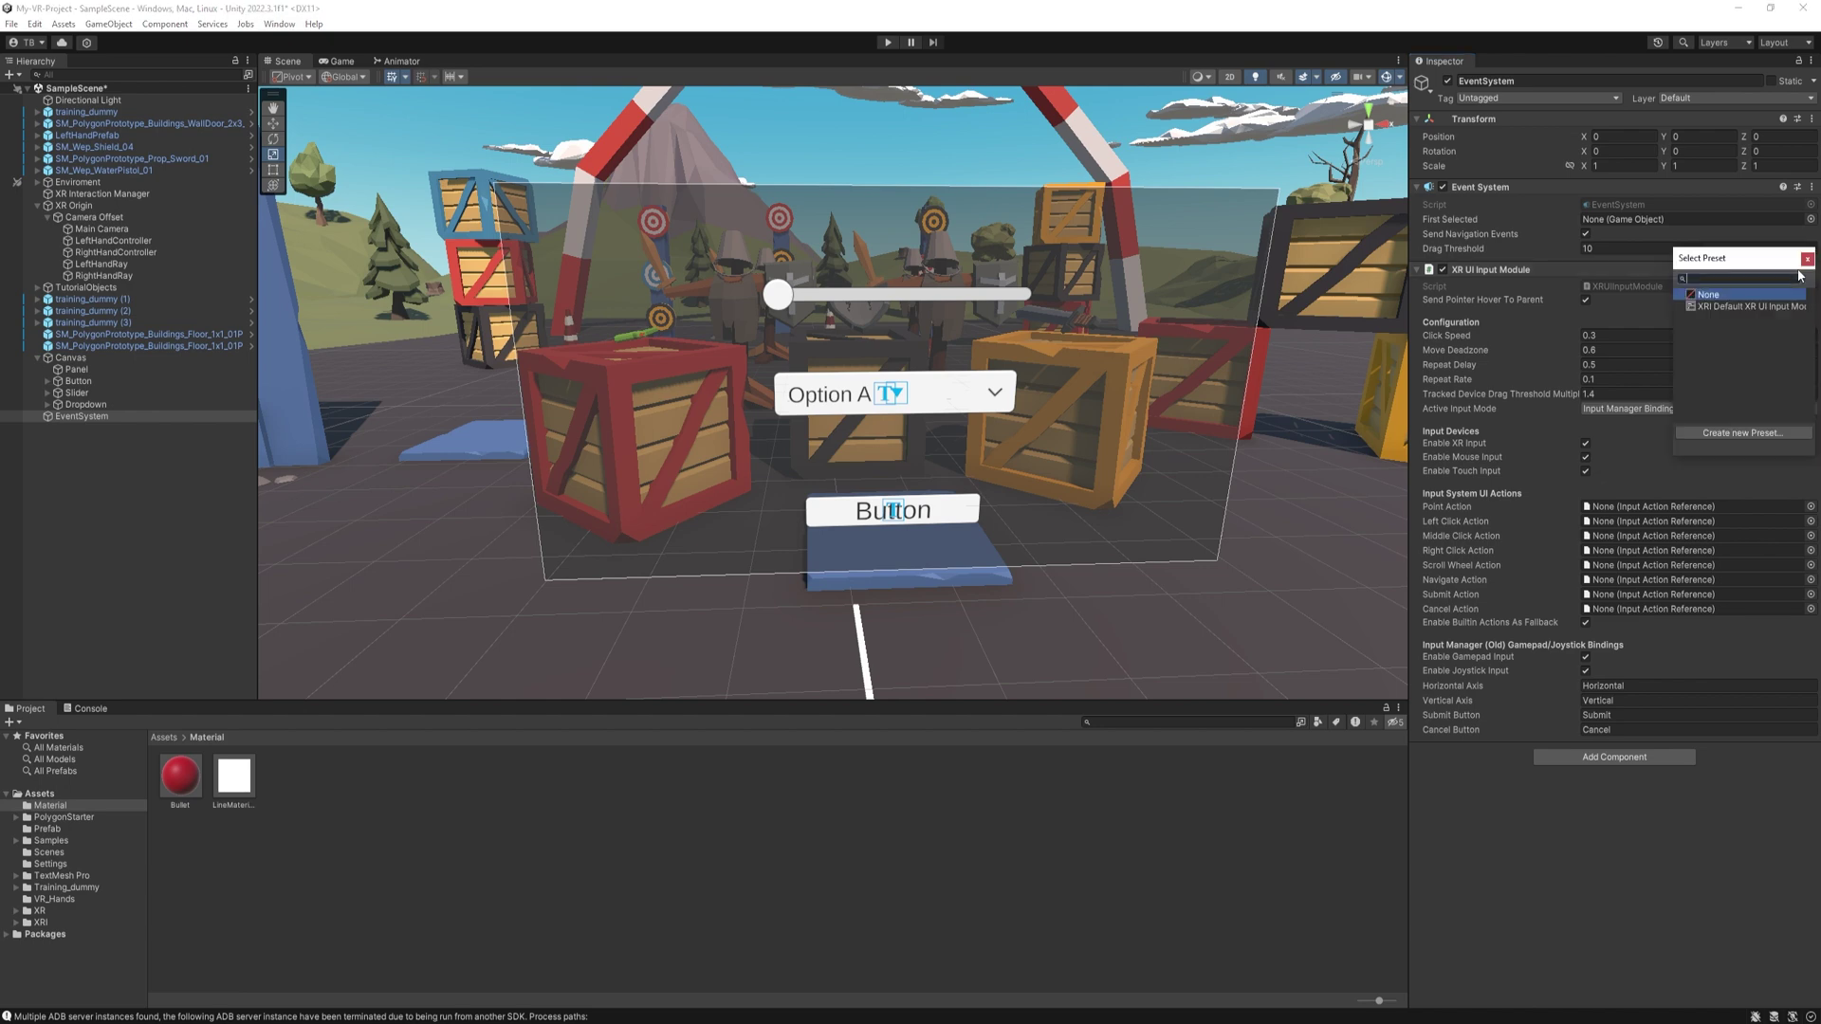
drag(1743, 267, 1695, 312)
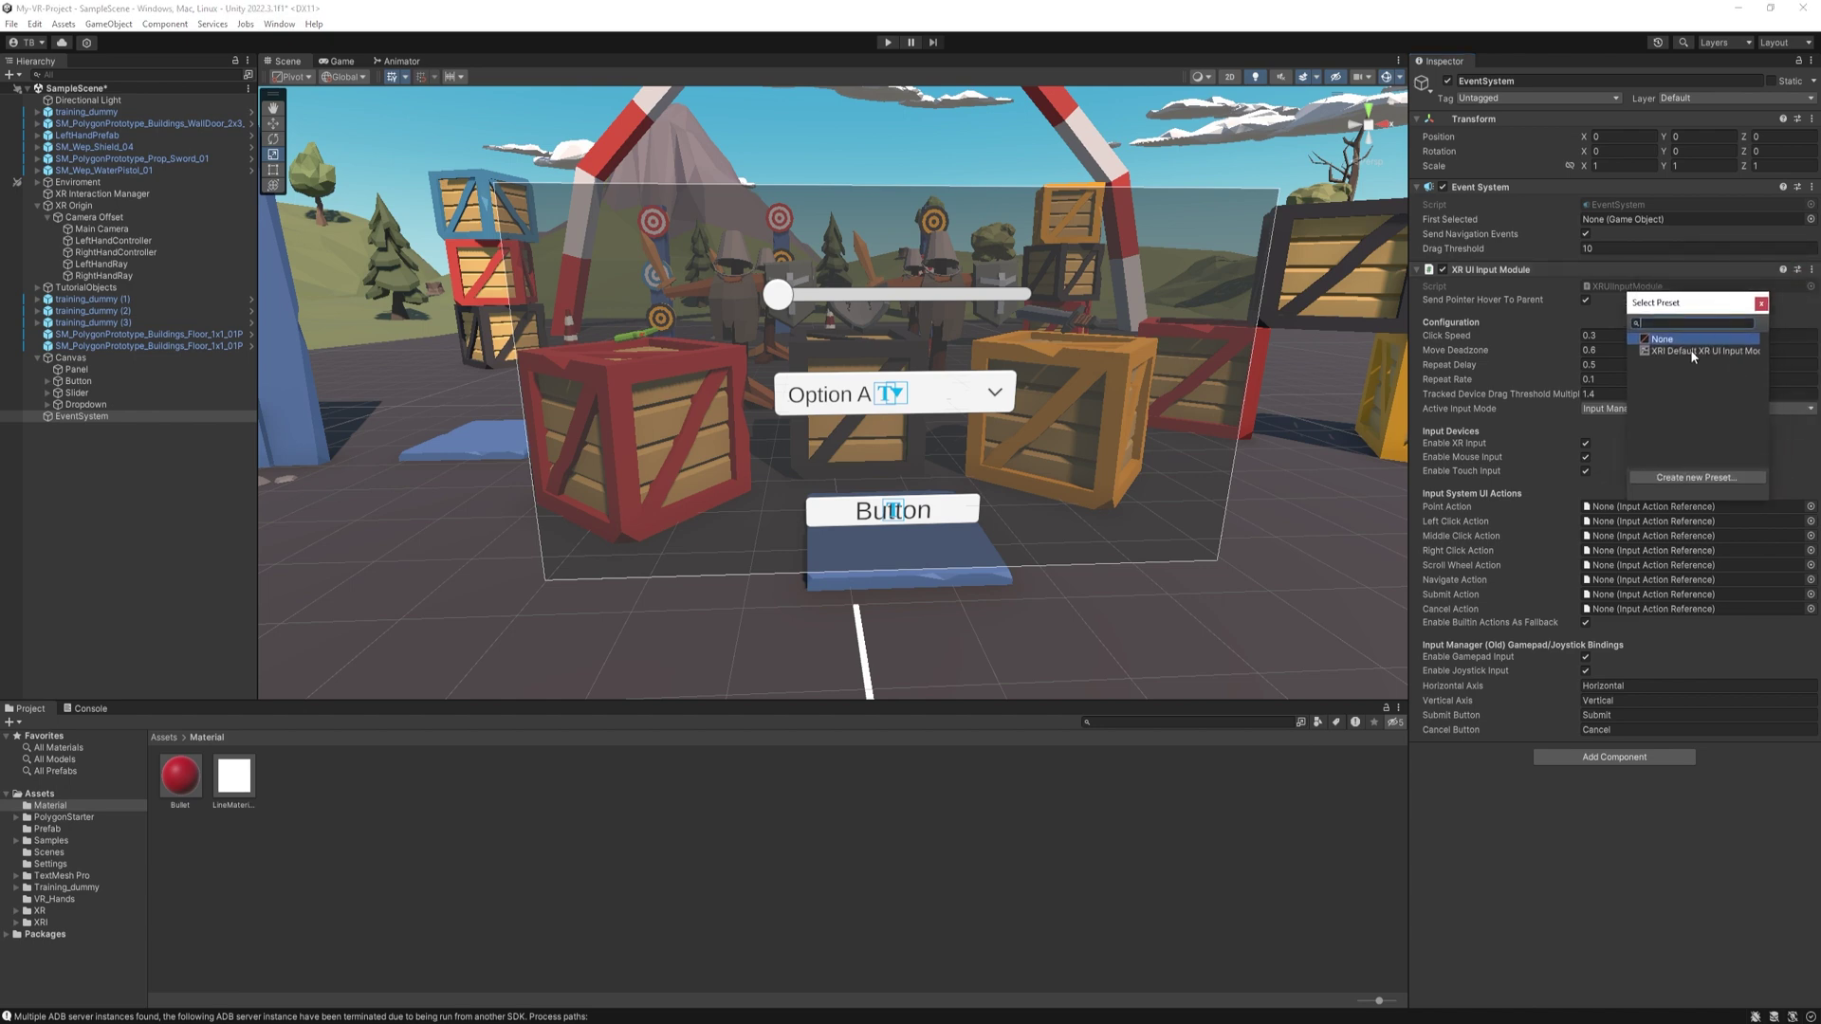
double_click(1693, 351)
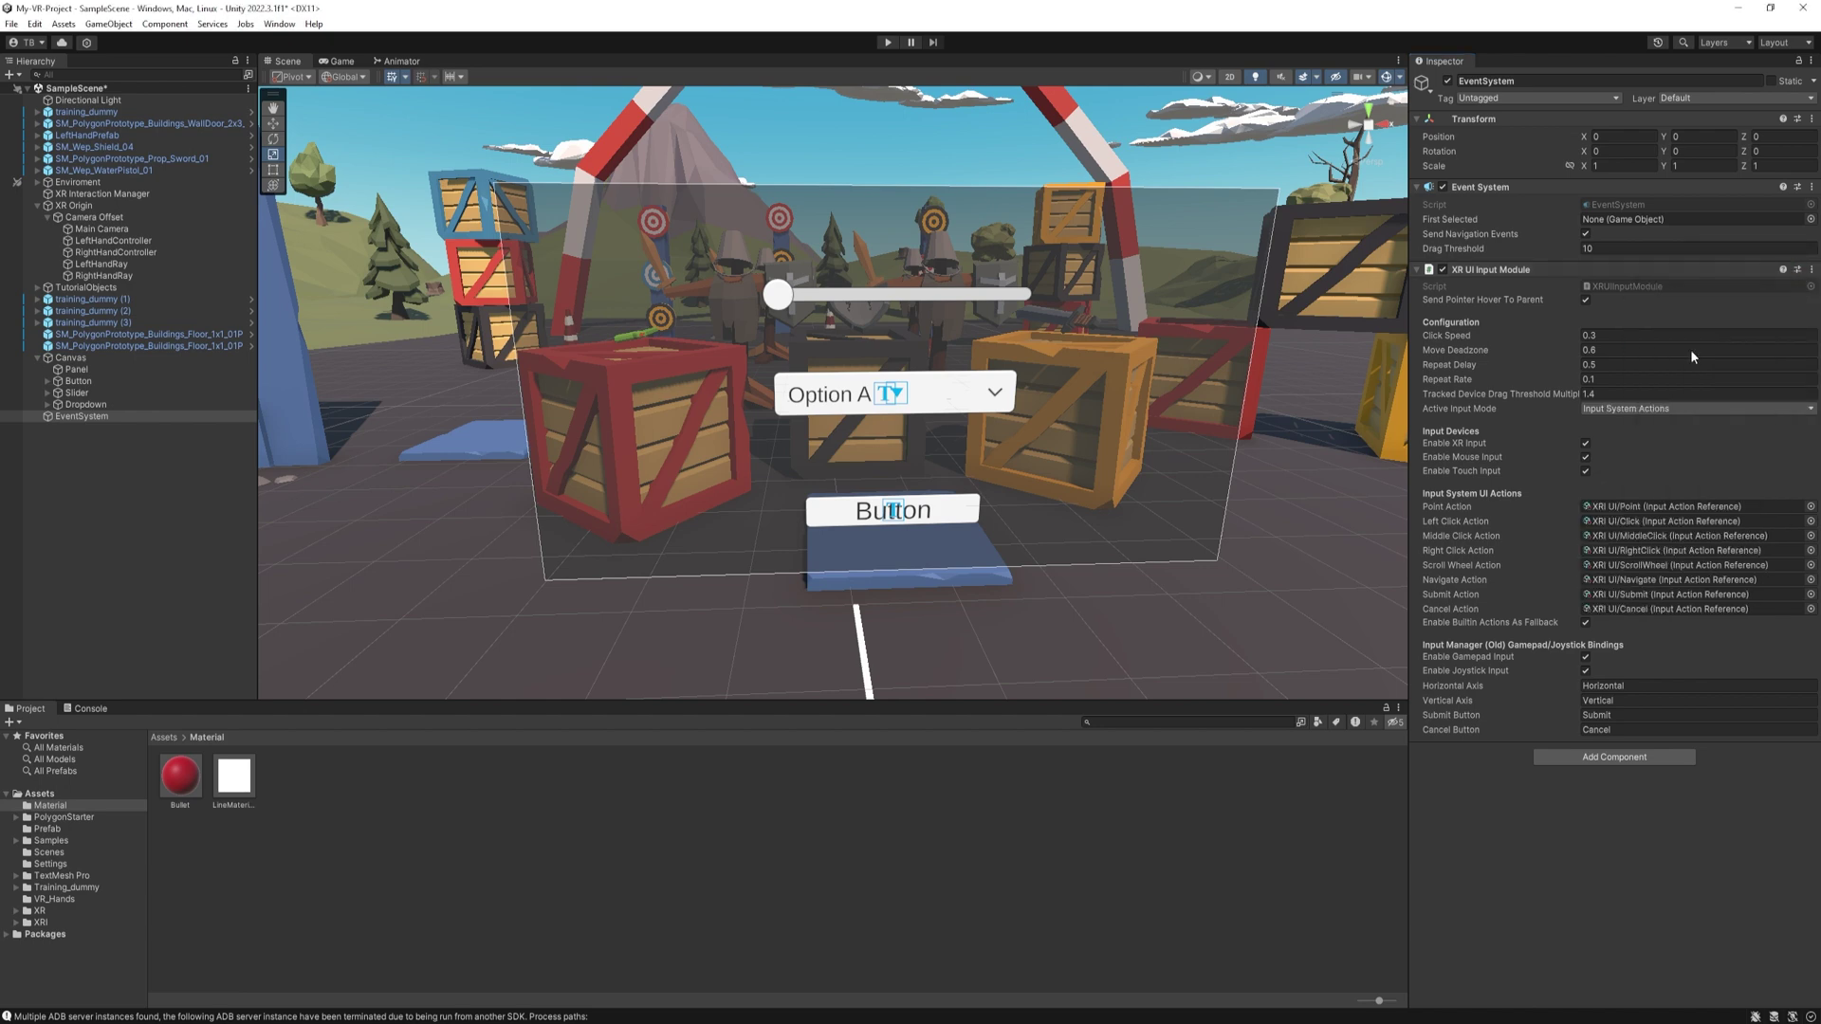
Move the Canvas beside the yellow crate and rotate it at an angle towards the player area
click(91, 514)
double_click(69, 358)
alt+drag(1247, 562, 895, 385)
drag(846, 328, 859, 254)
key(e)
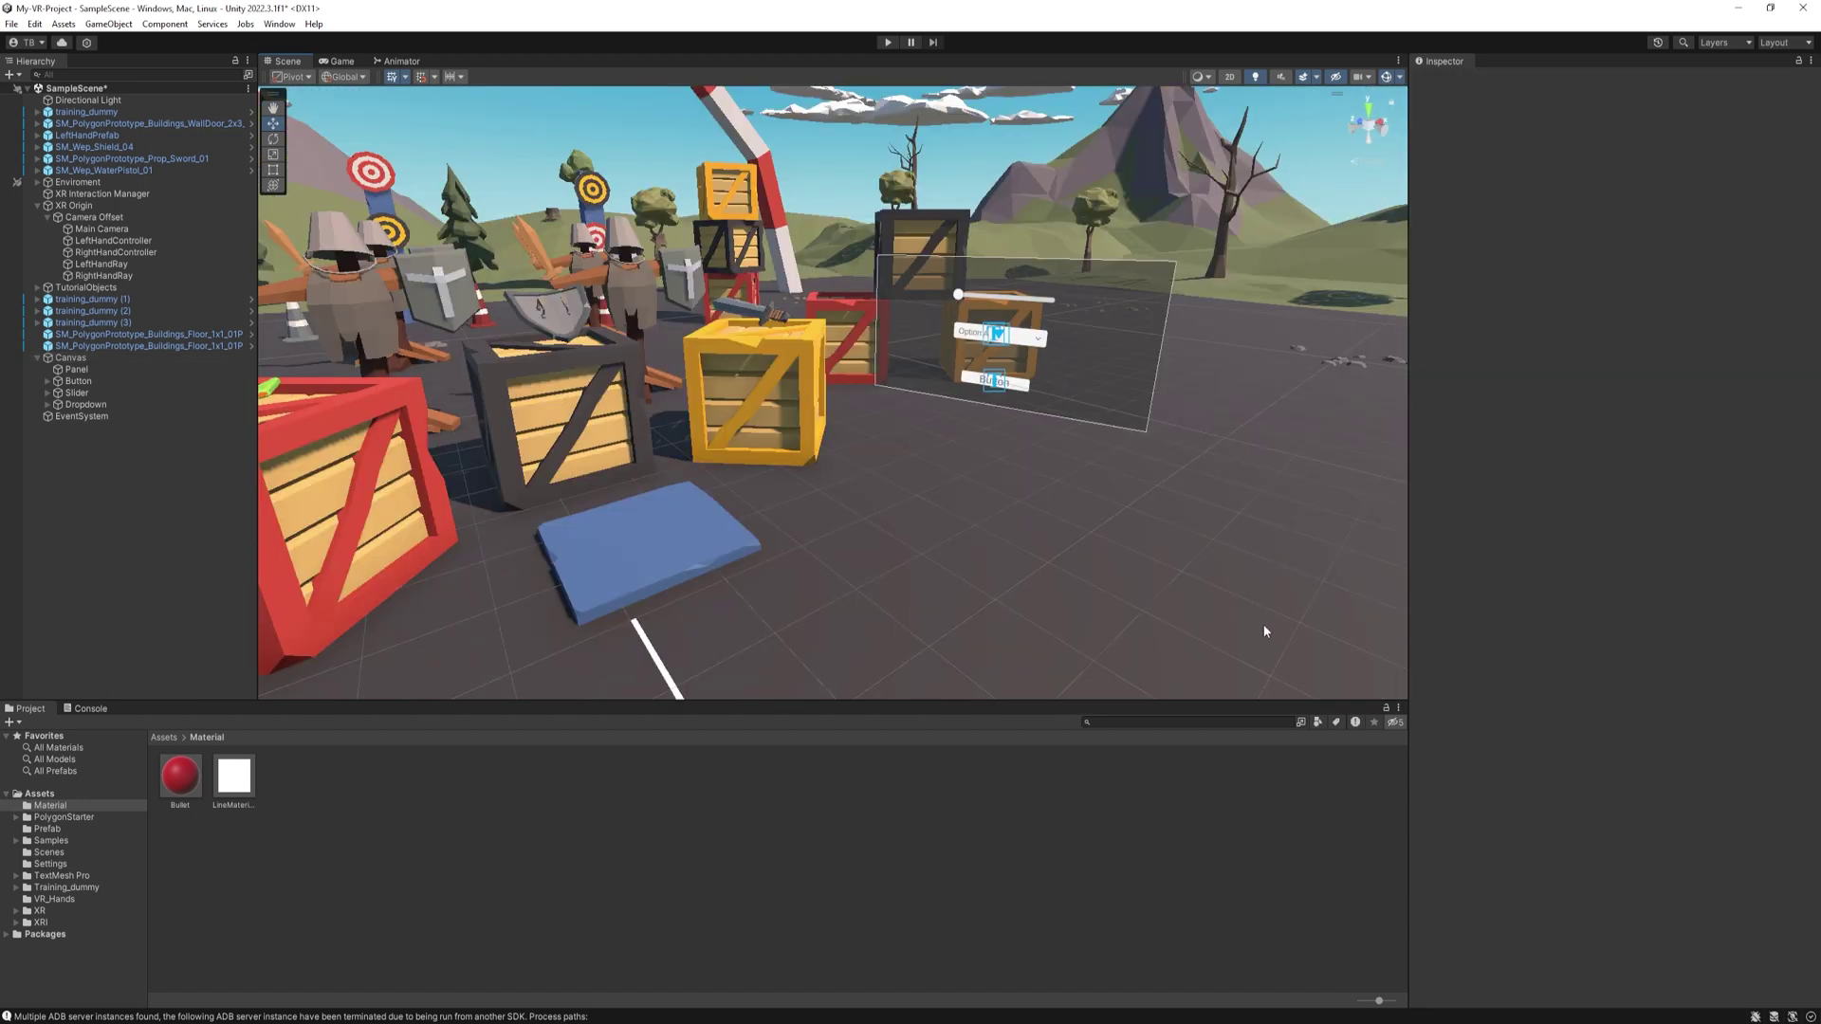
Run the scene in Play mode to test the hand rays on the Canvas controls, and stop it
click(888, 42)
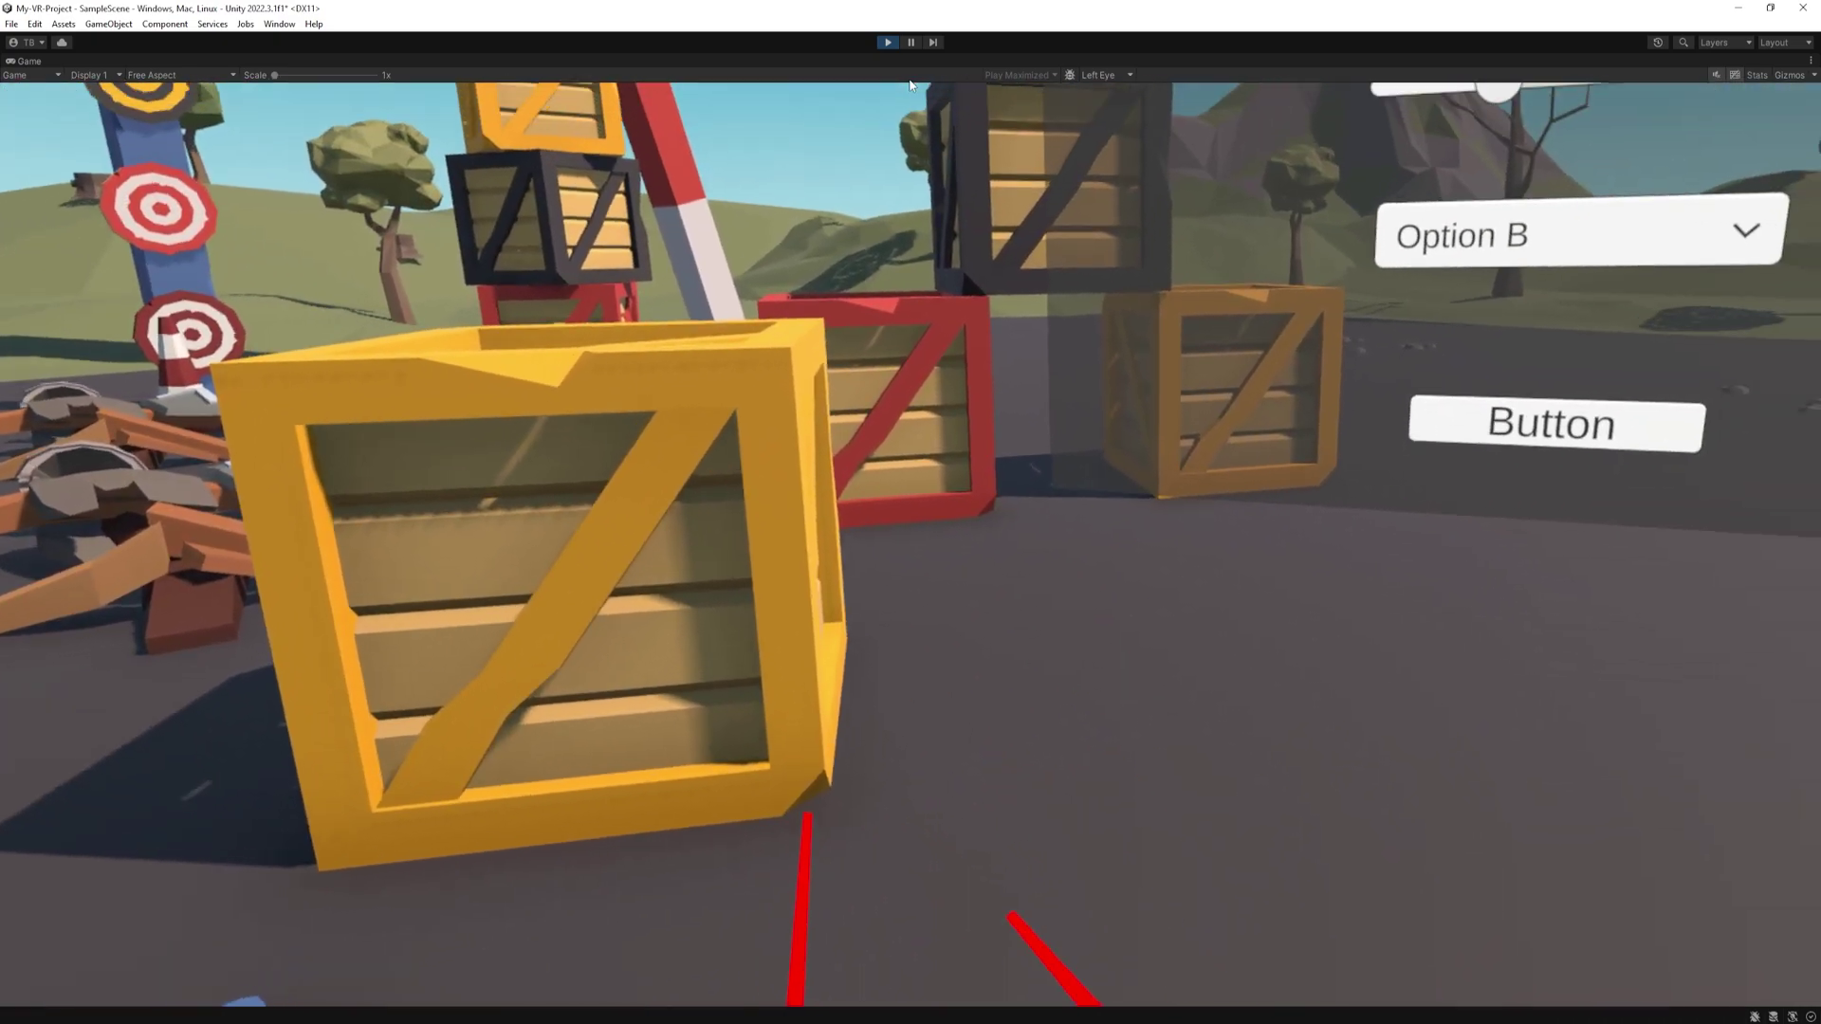
key(ctrl+p)
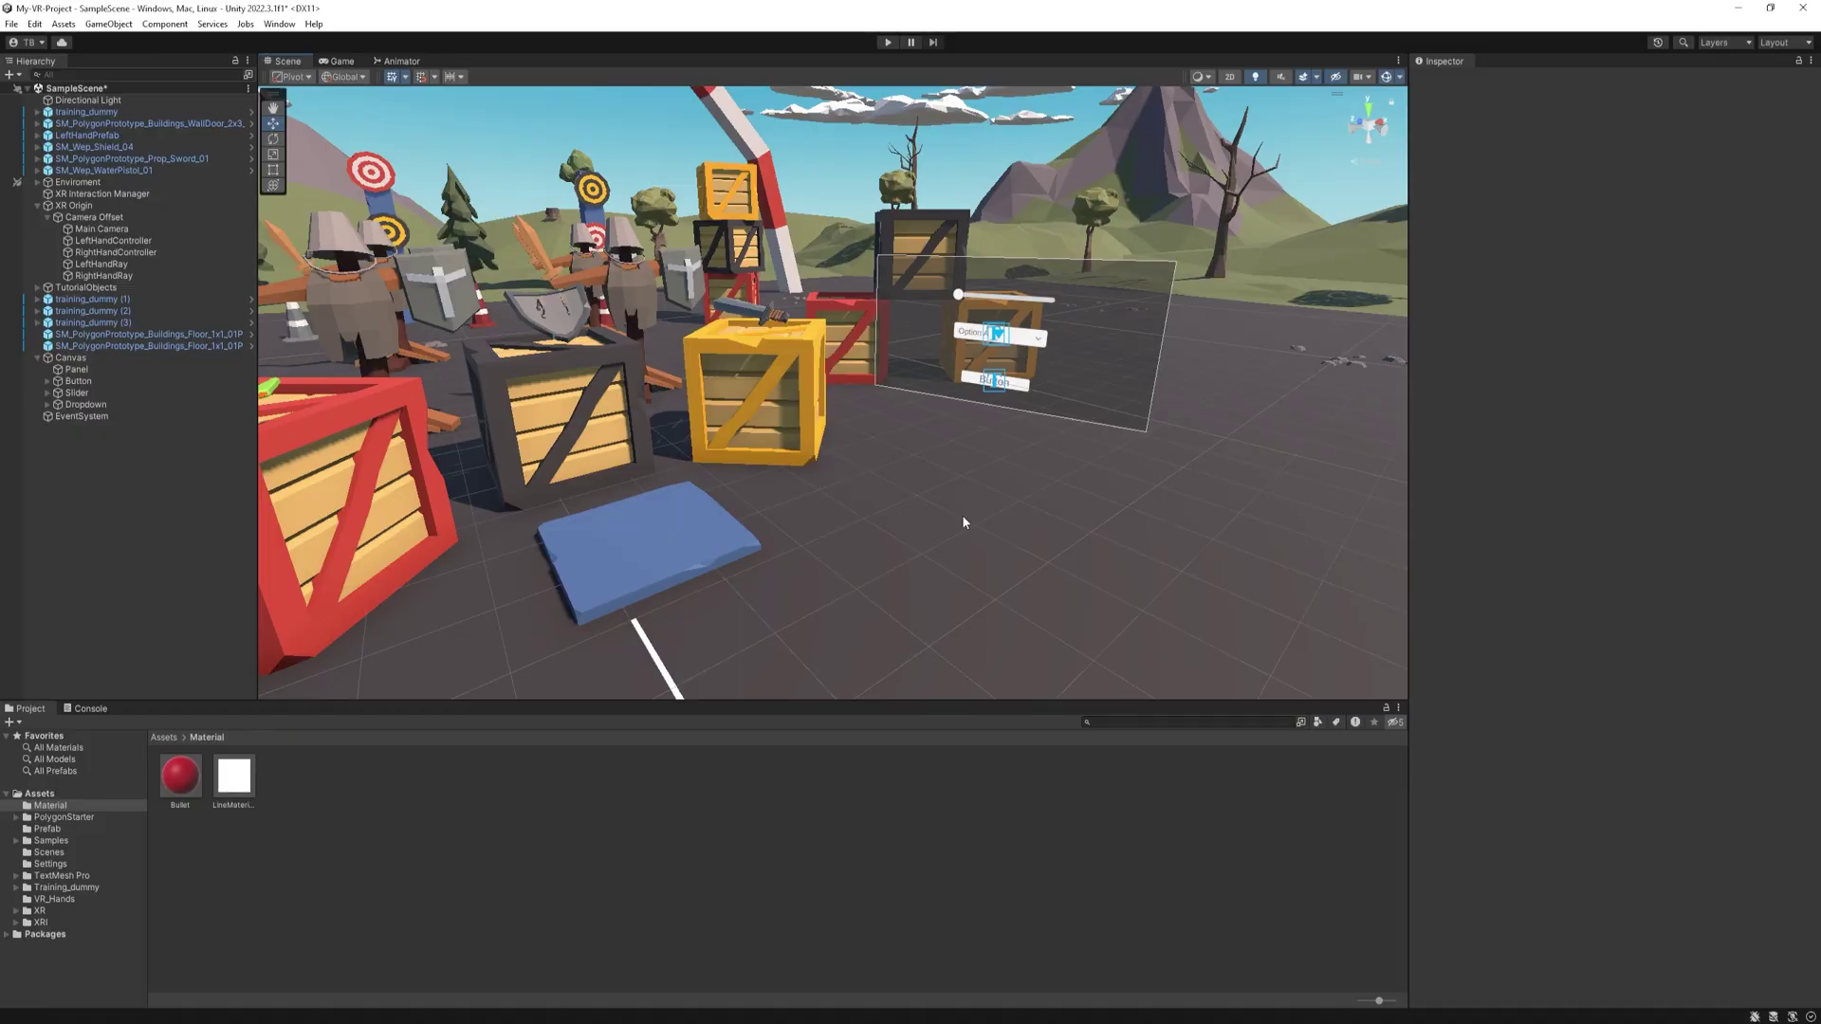
Set the alpha to 0 at both ends of the Invalid Color Gradient for LeftHandRay and RightHandRay
click(108, 266)
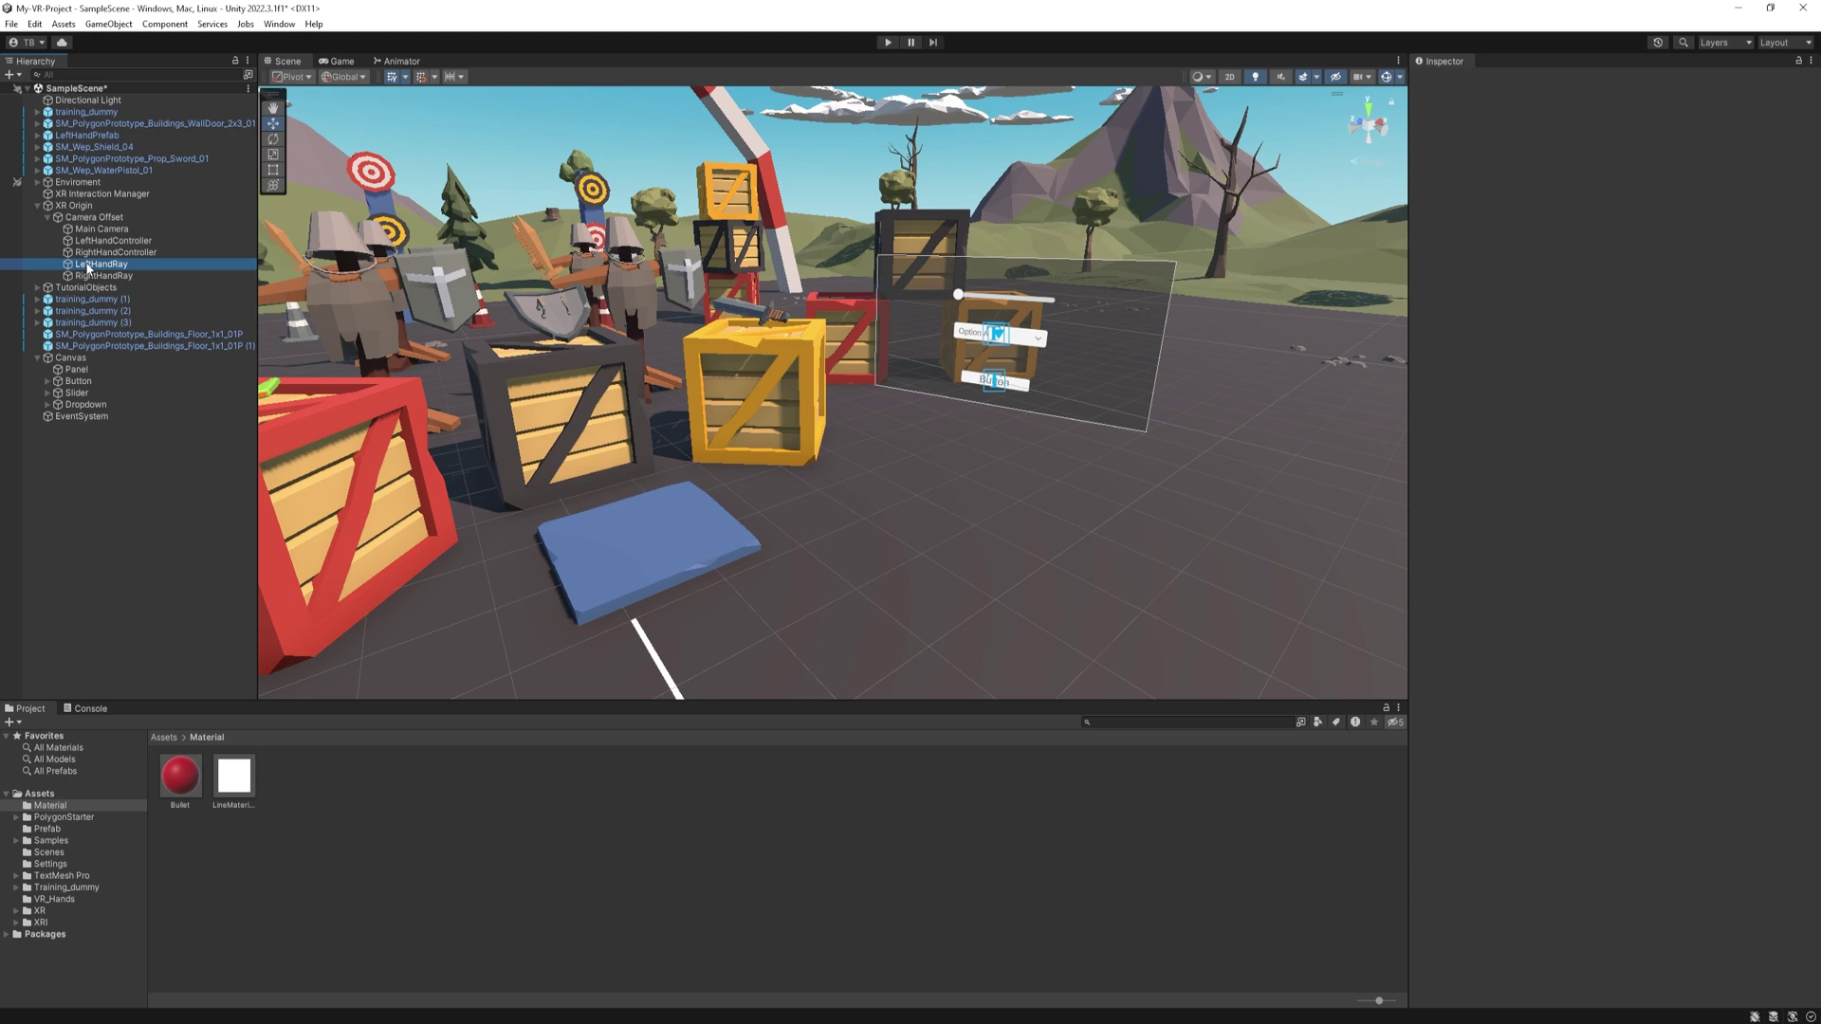
ctrl+click(103, 275)
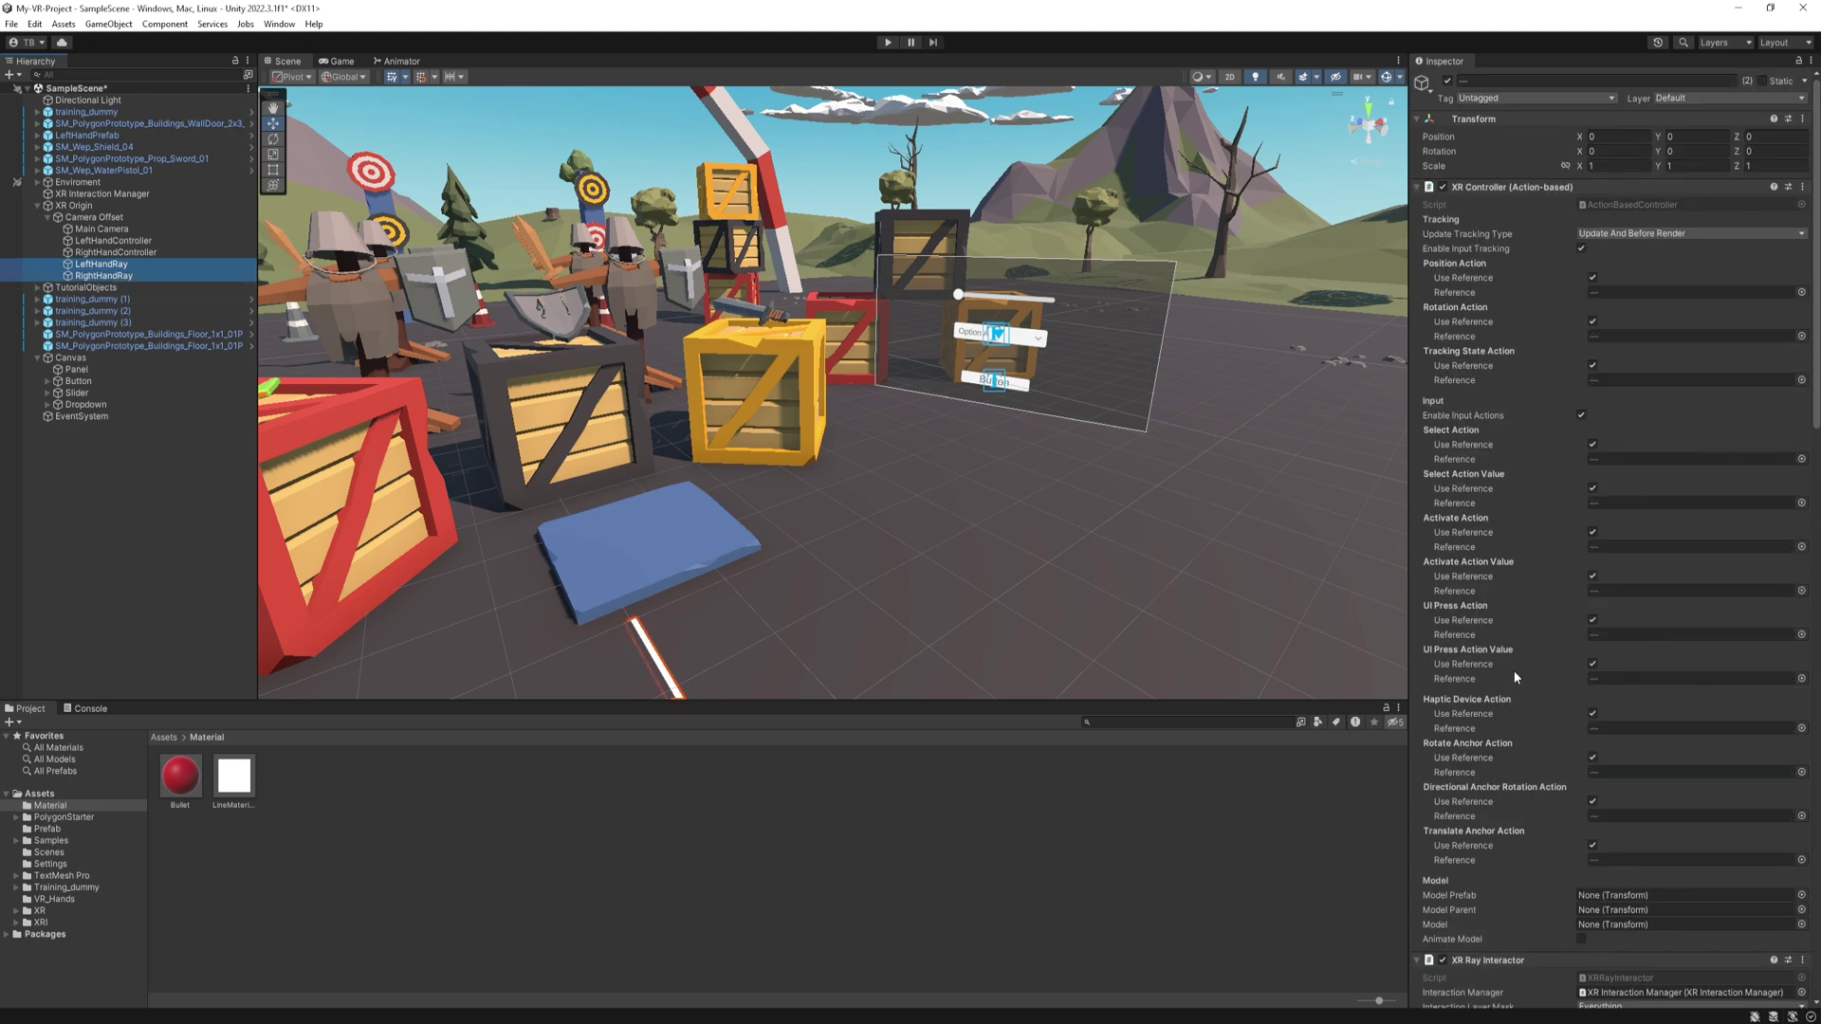
scroll(1522, 624, down, 15)
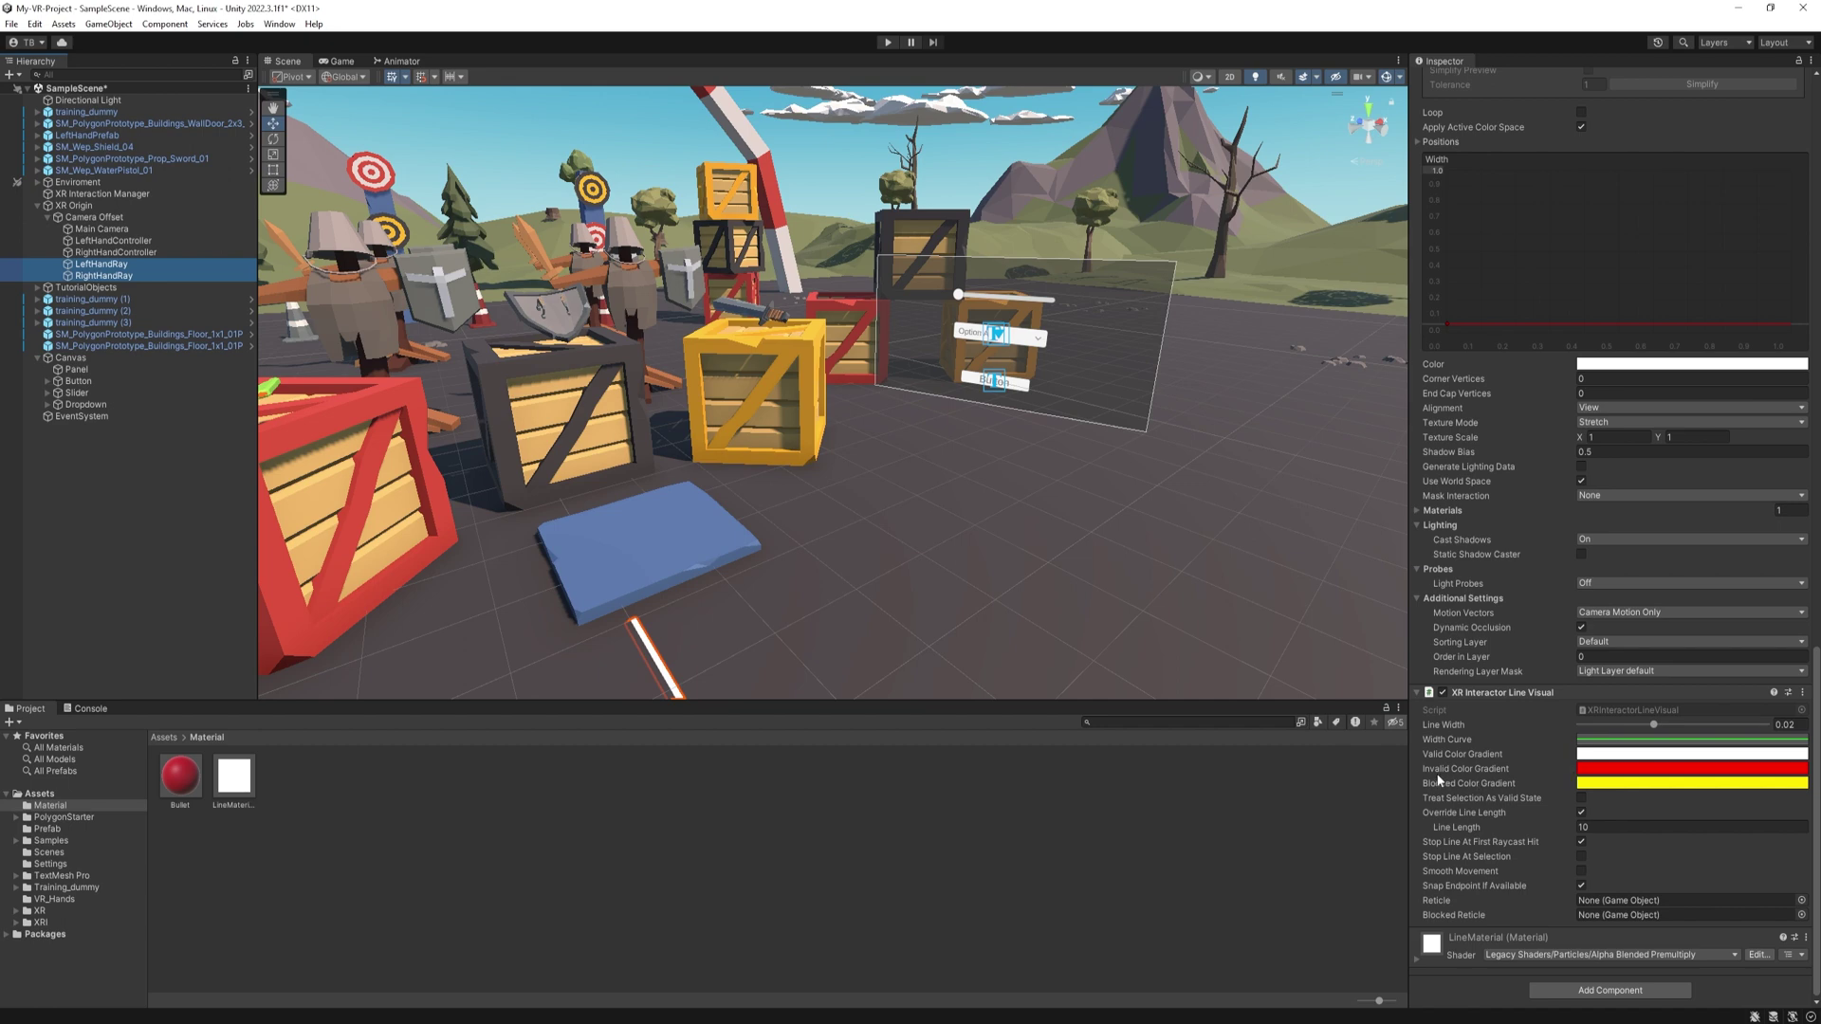
click(1603, 769)
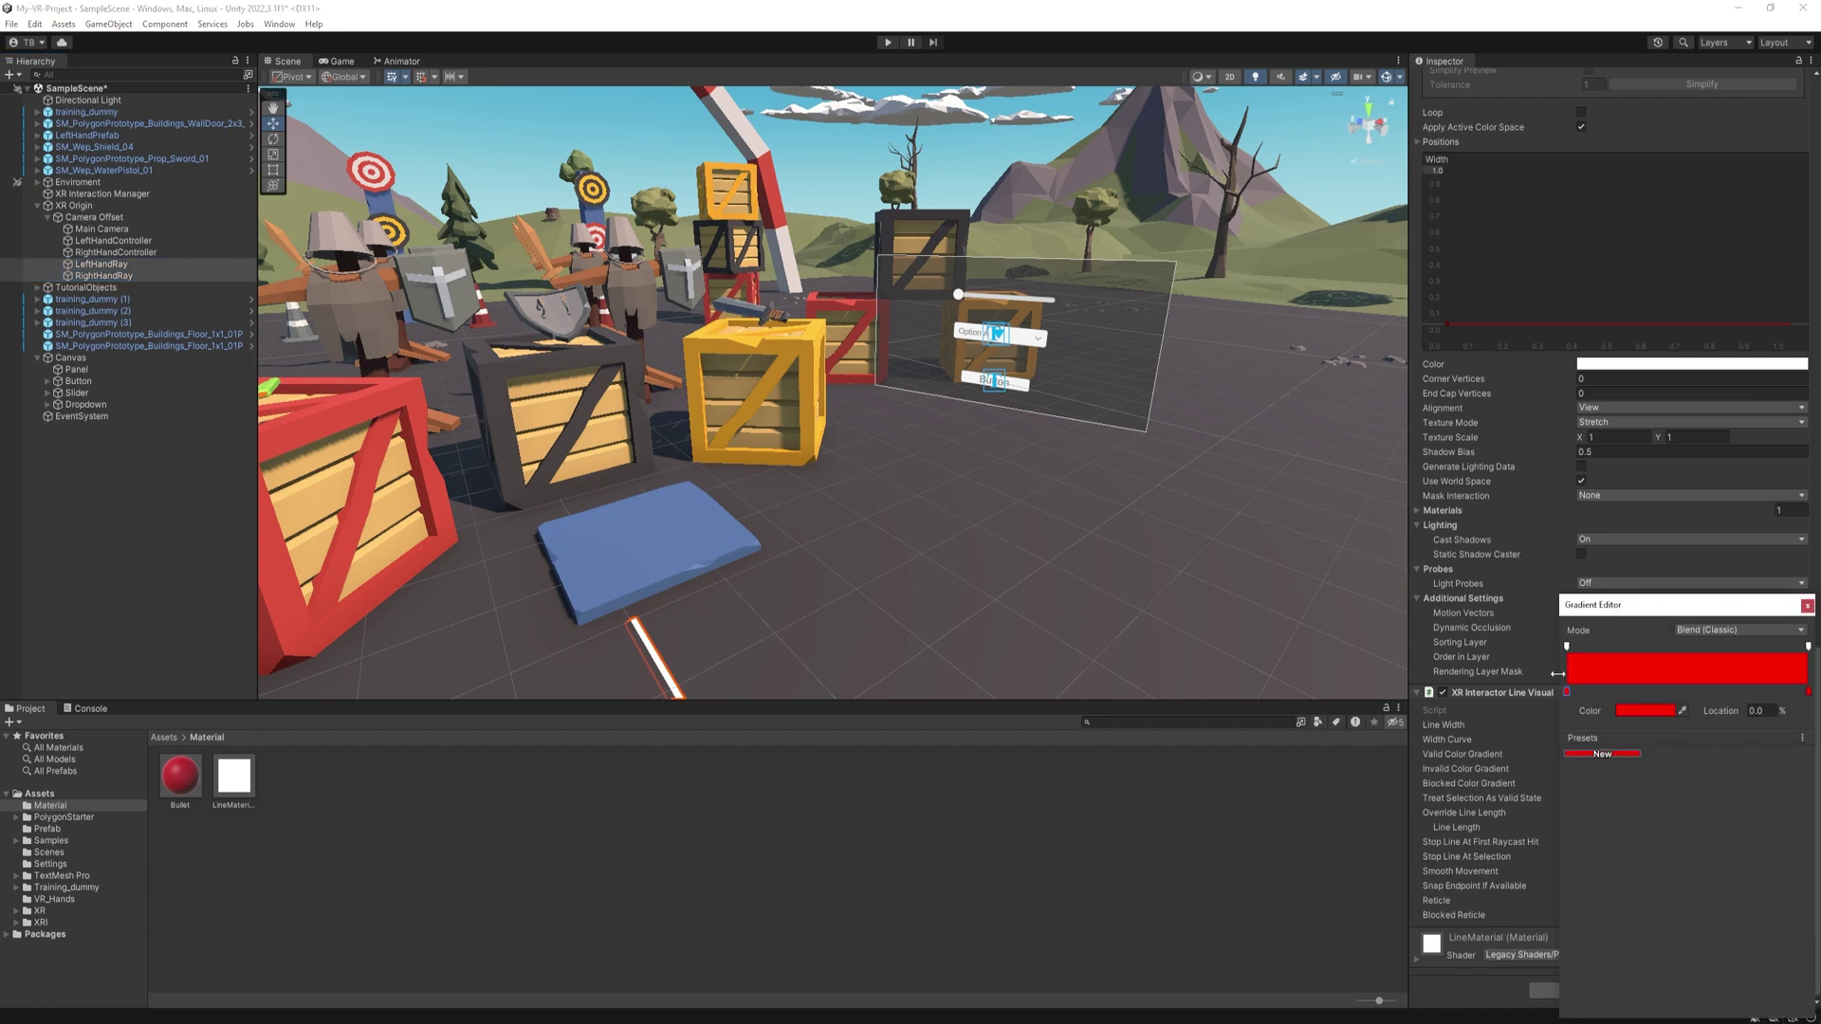
click(1568, 645)
drag(1658, 713, 1615, 711)
click(1808, 648)
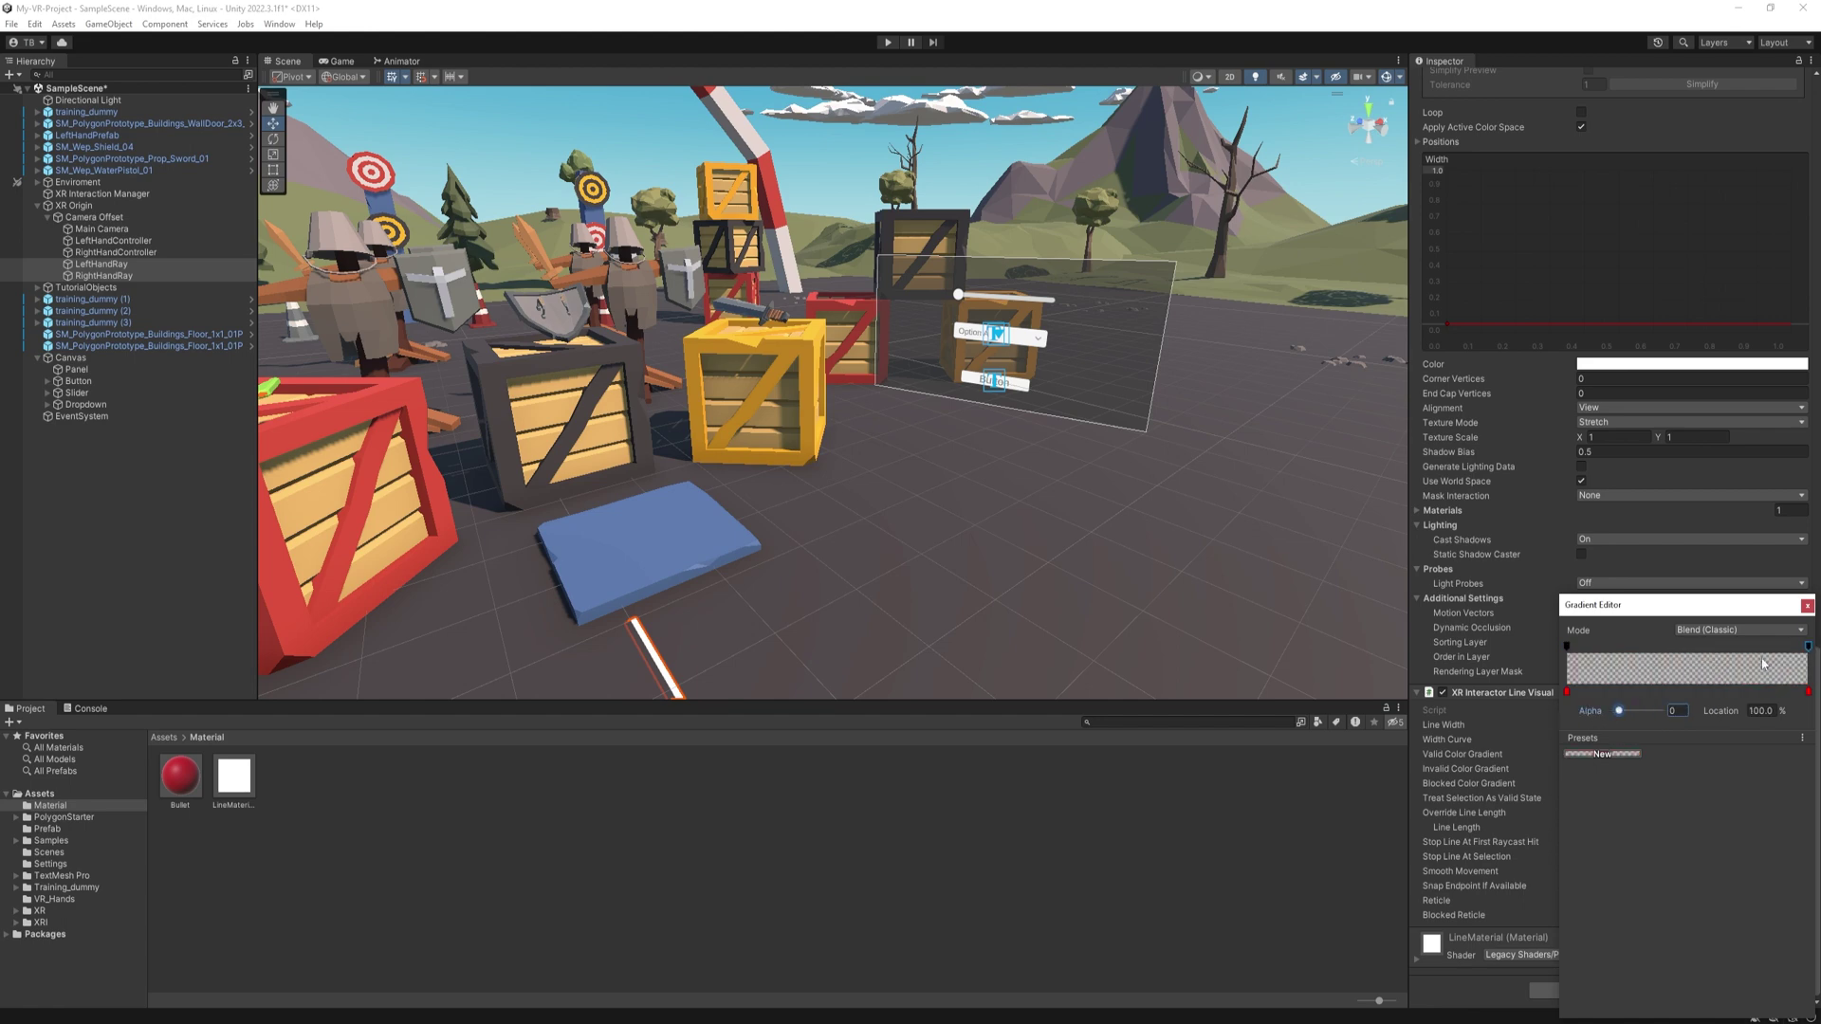
Set the alpha to 0 at both ends of the Blocked Color Gradient for both hand rays
key(ctrl+z)
key(ctrl+z)
key(ctrl+y)
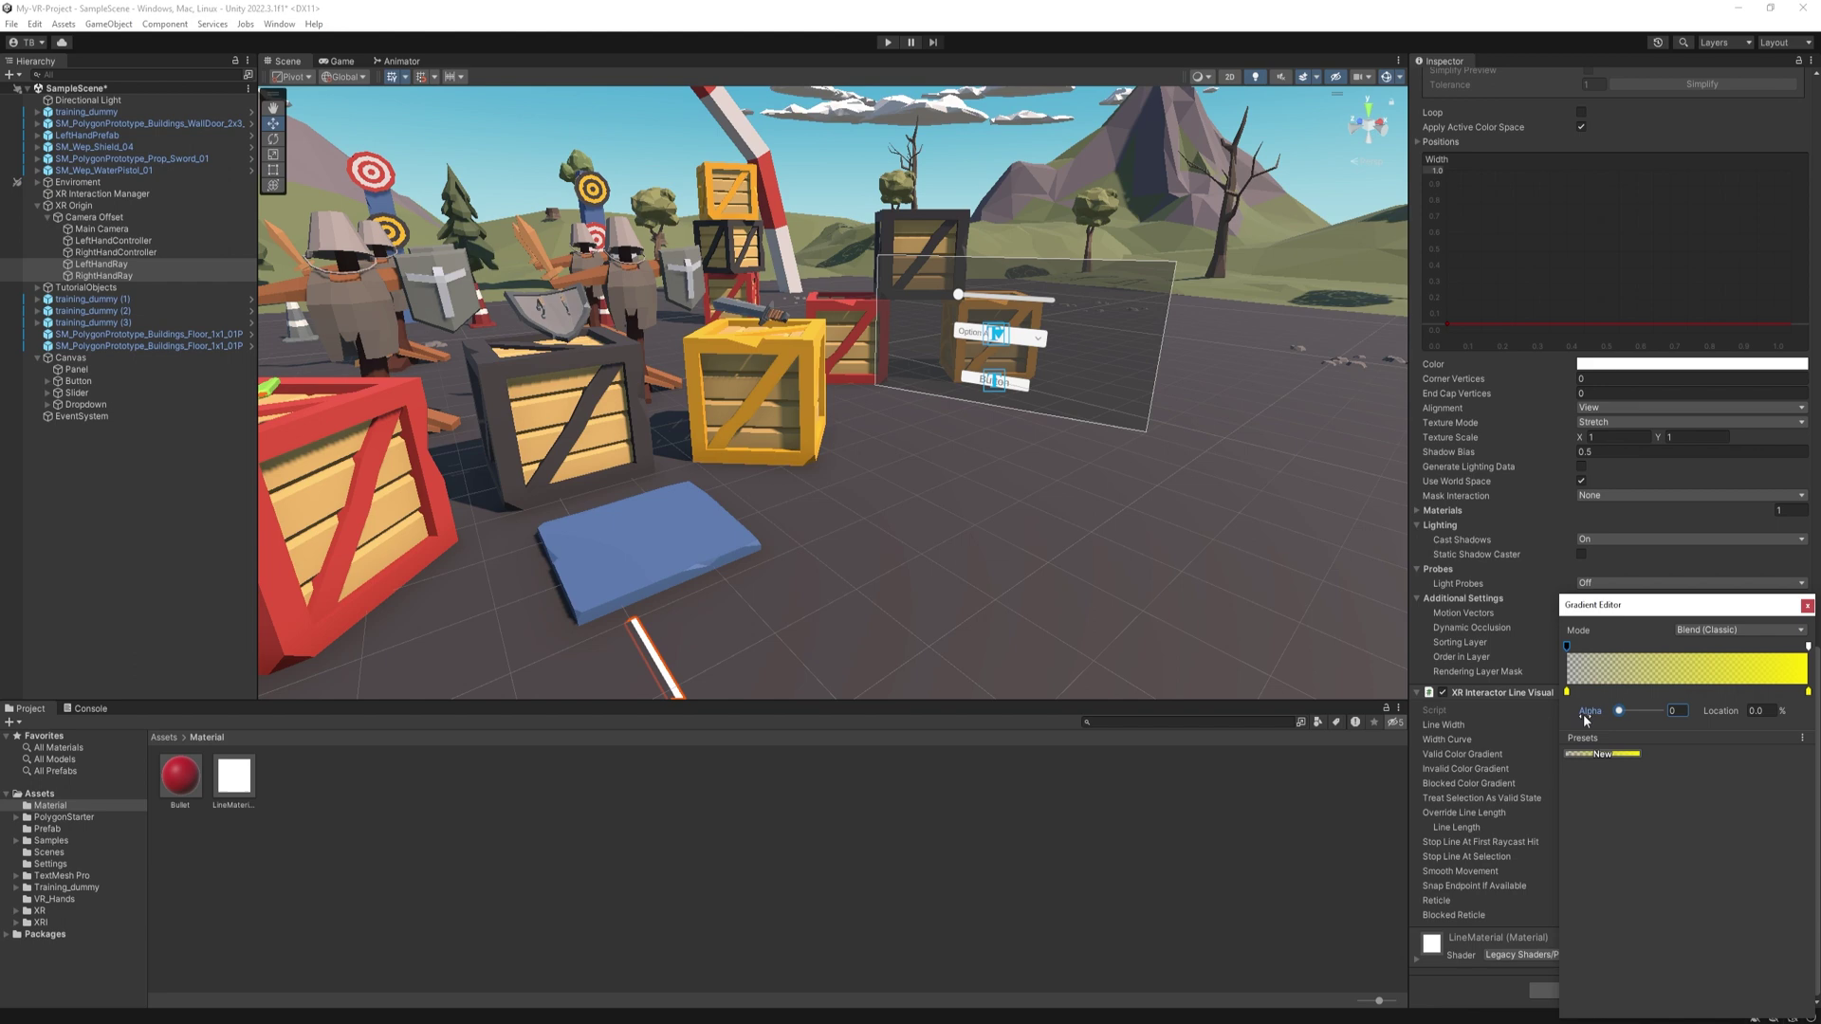
click(1808, 648)
key(ctrl+y)
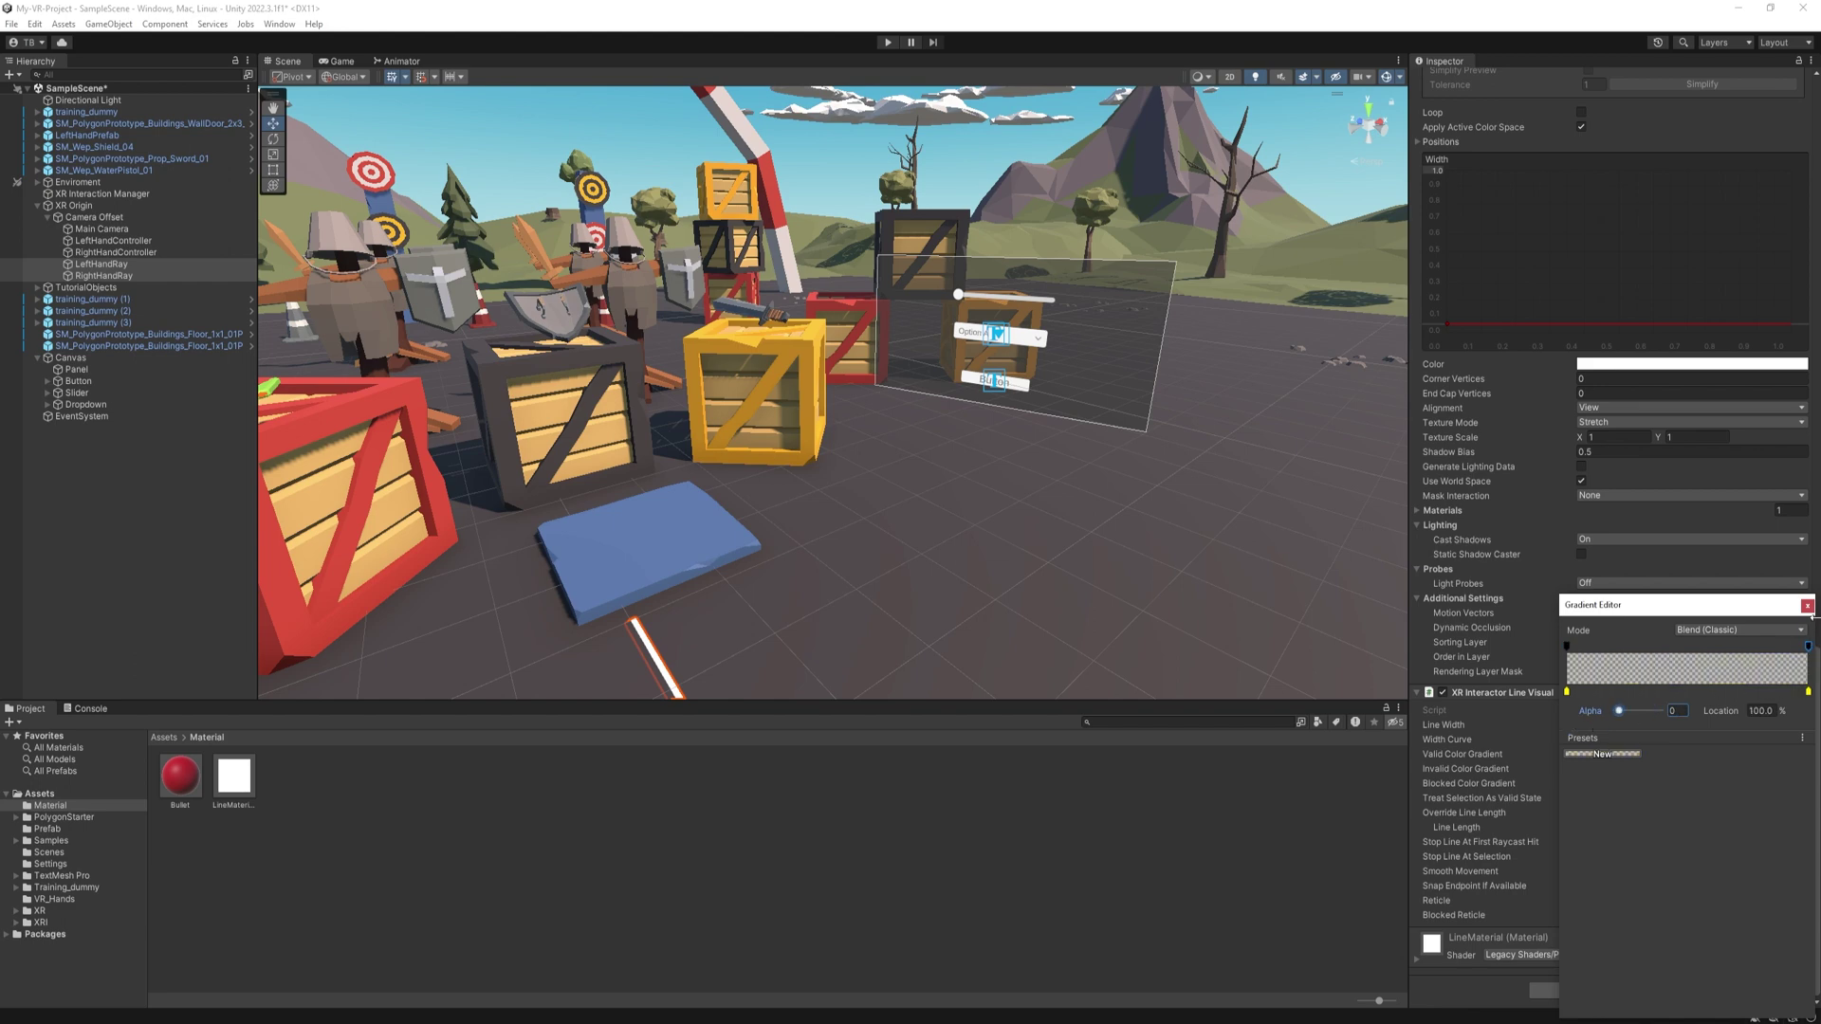
Lower the alpha at the start of the Valid Color Gradient to about 215 for LeftHandRay and RightHandRay
click(1806, 606)
click(1612, 754)
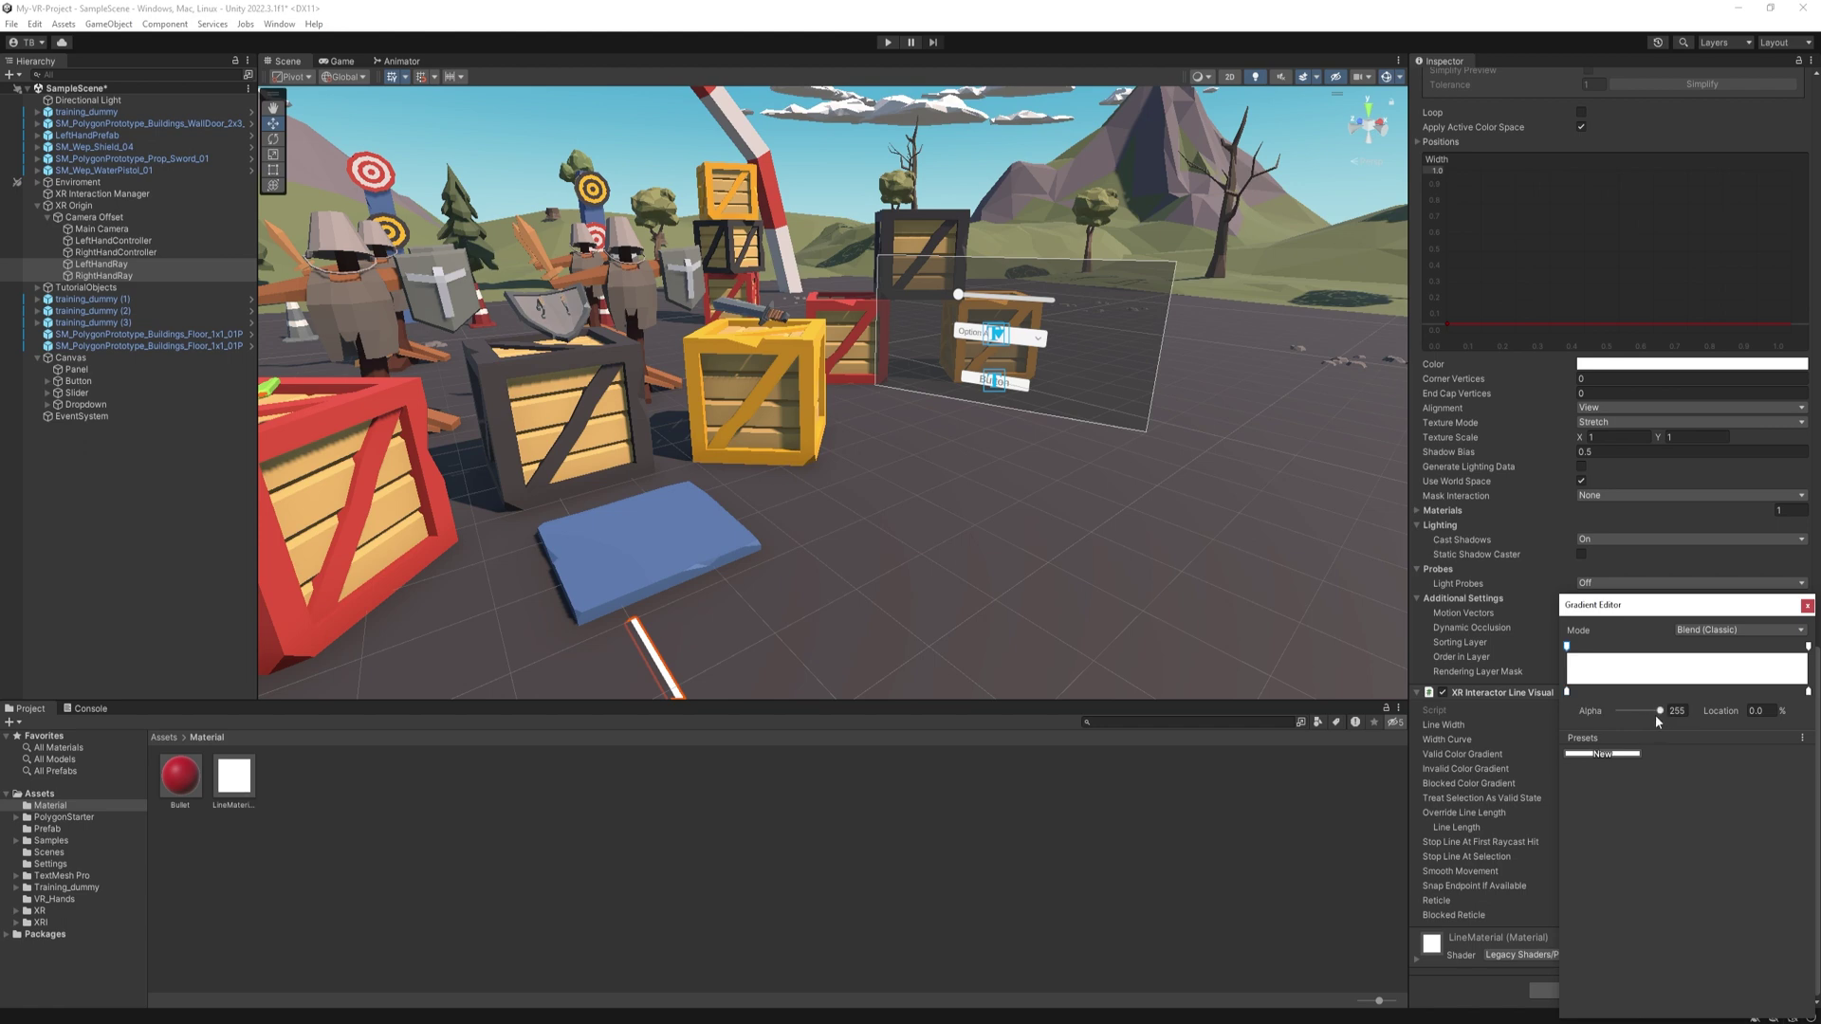
drag(1658, 711, 1653, 713)
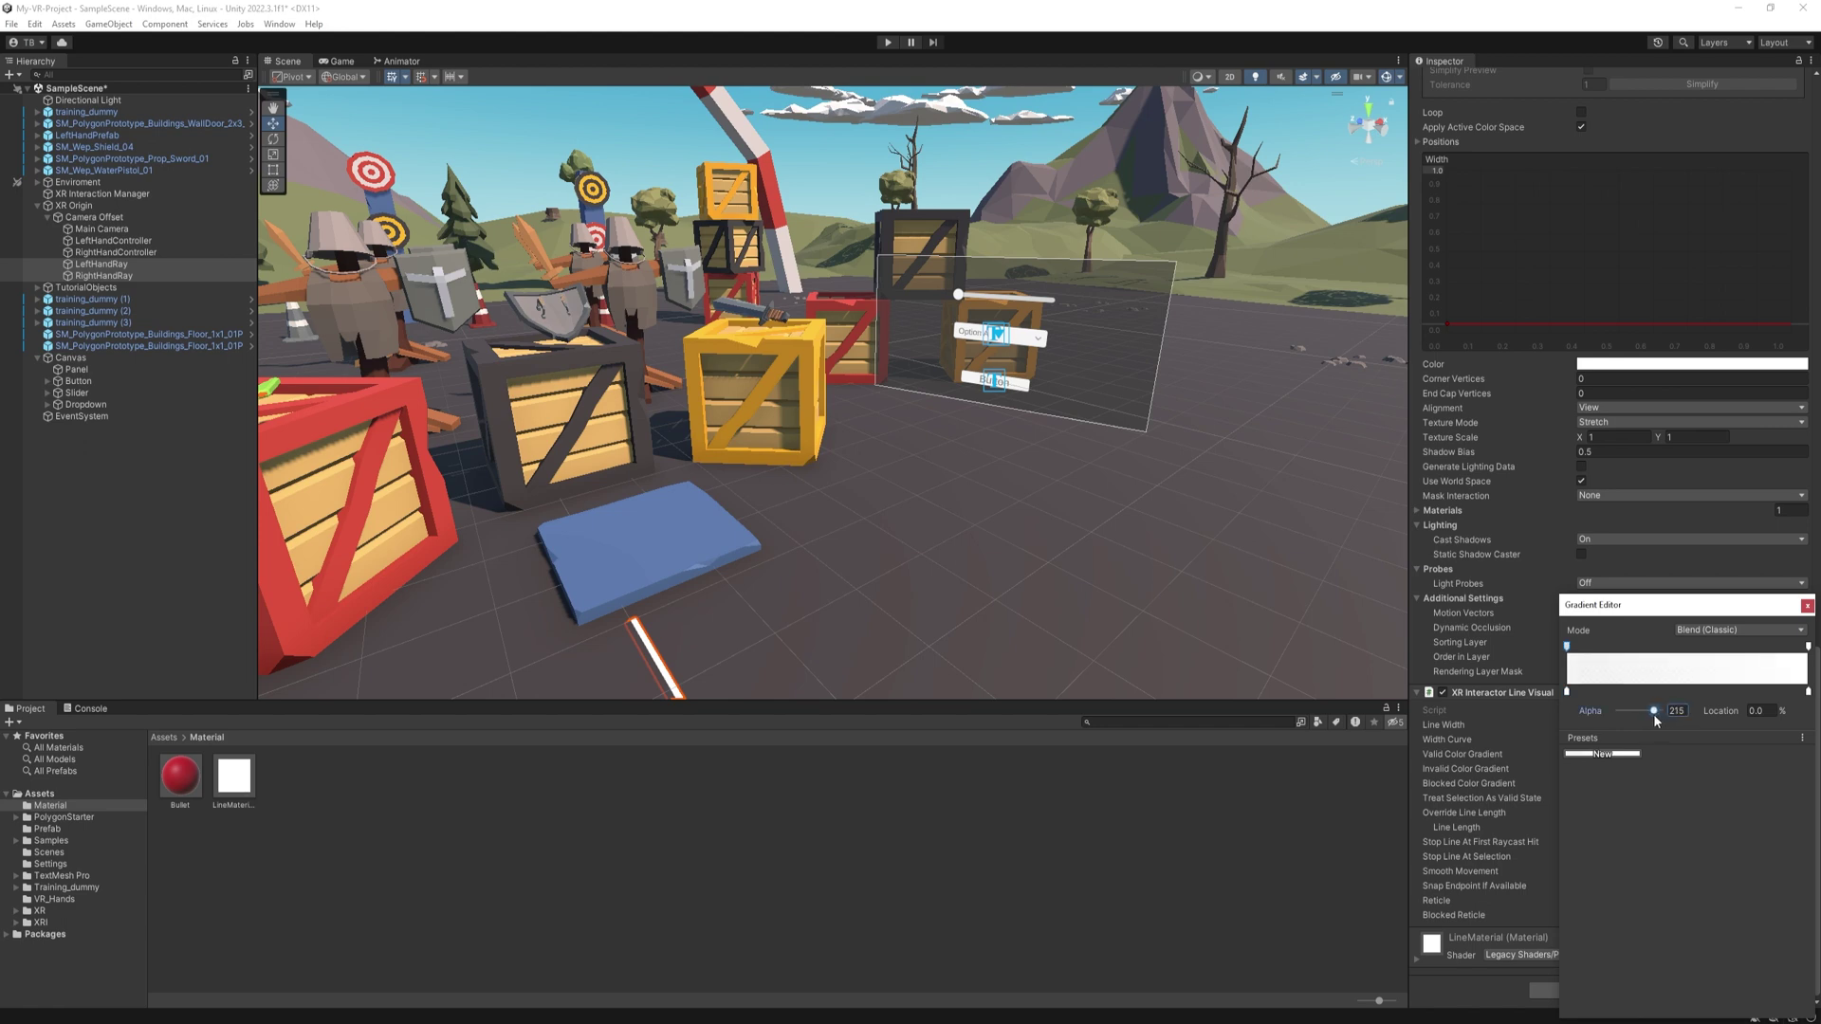
click(1807, 646)
scroll(1572, 811, up, 10)
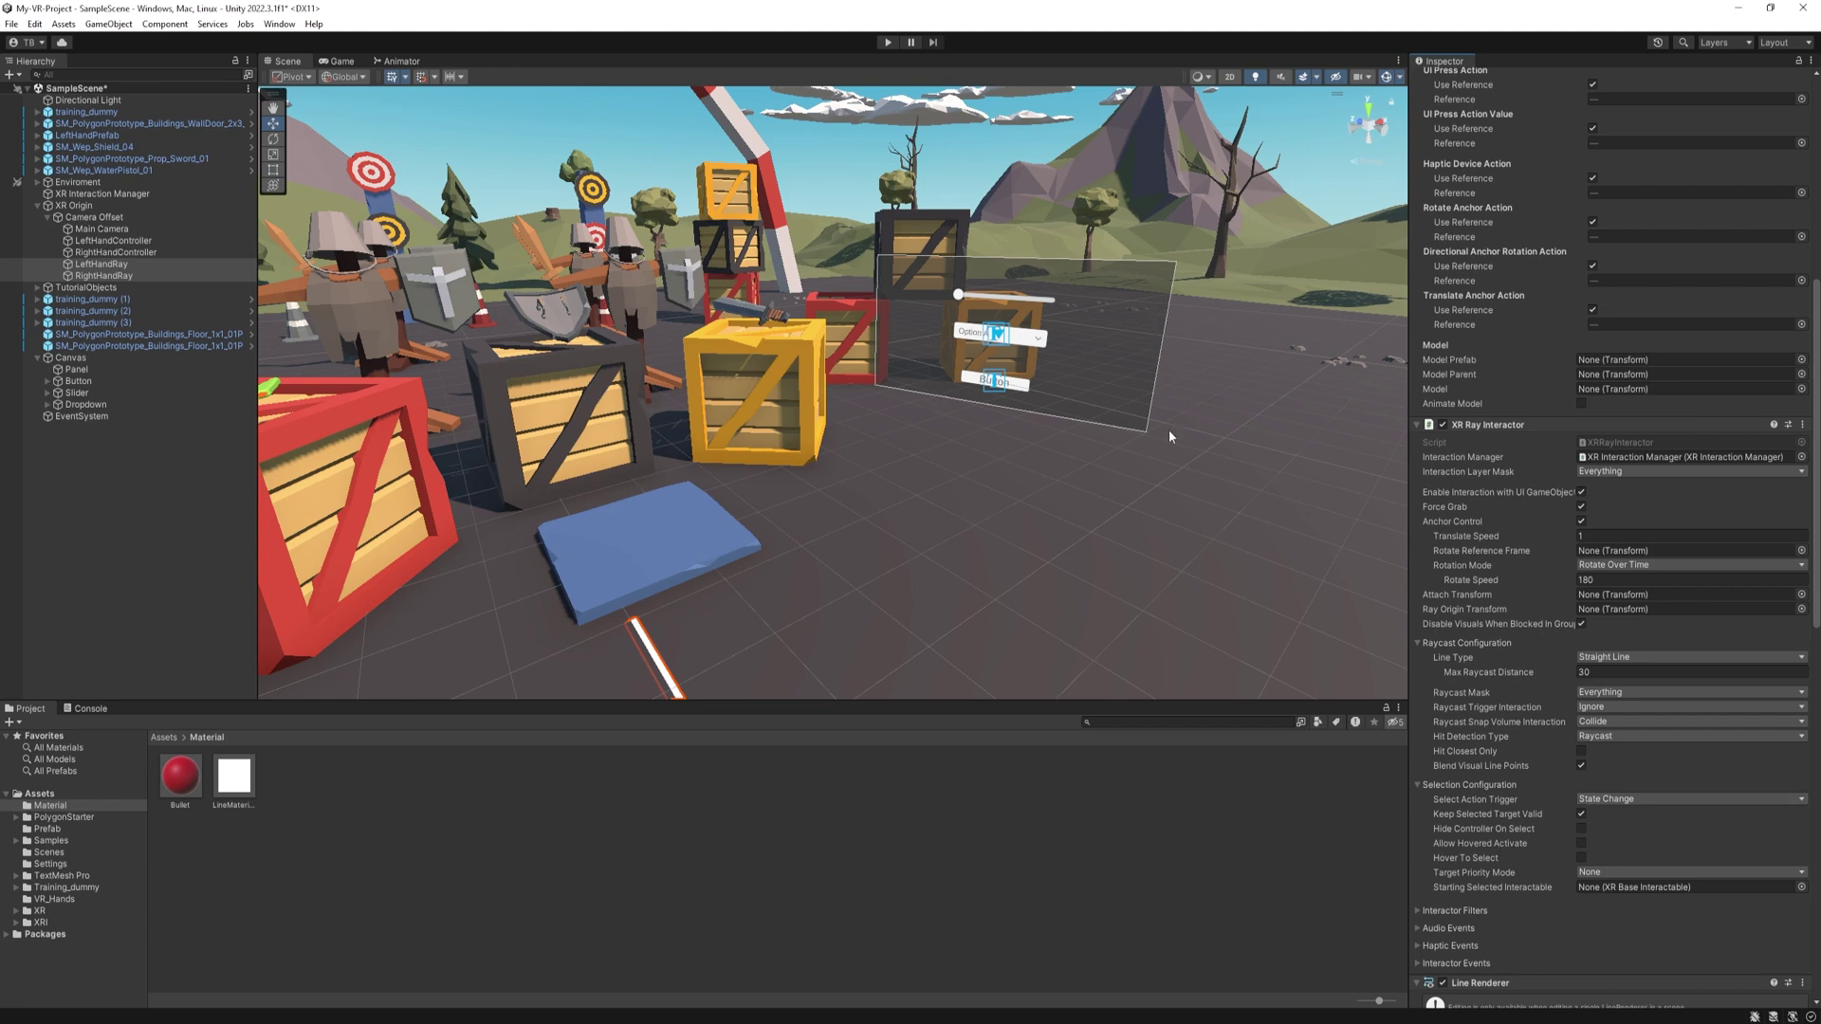
Restrict the Raycast Mask of both hand rays' XR Ray Interactor to the UI layer only
click(1617, 692)
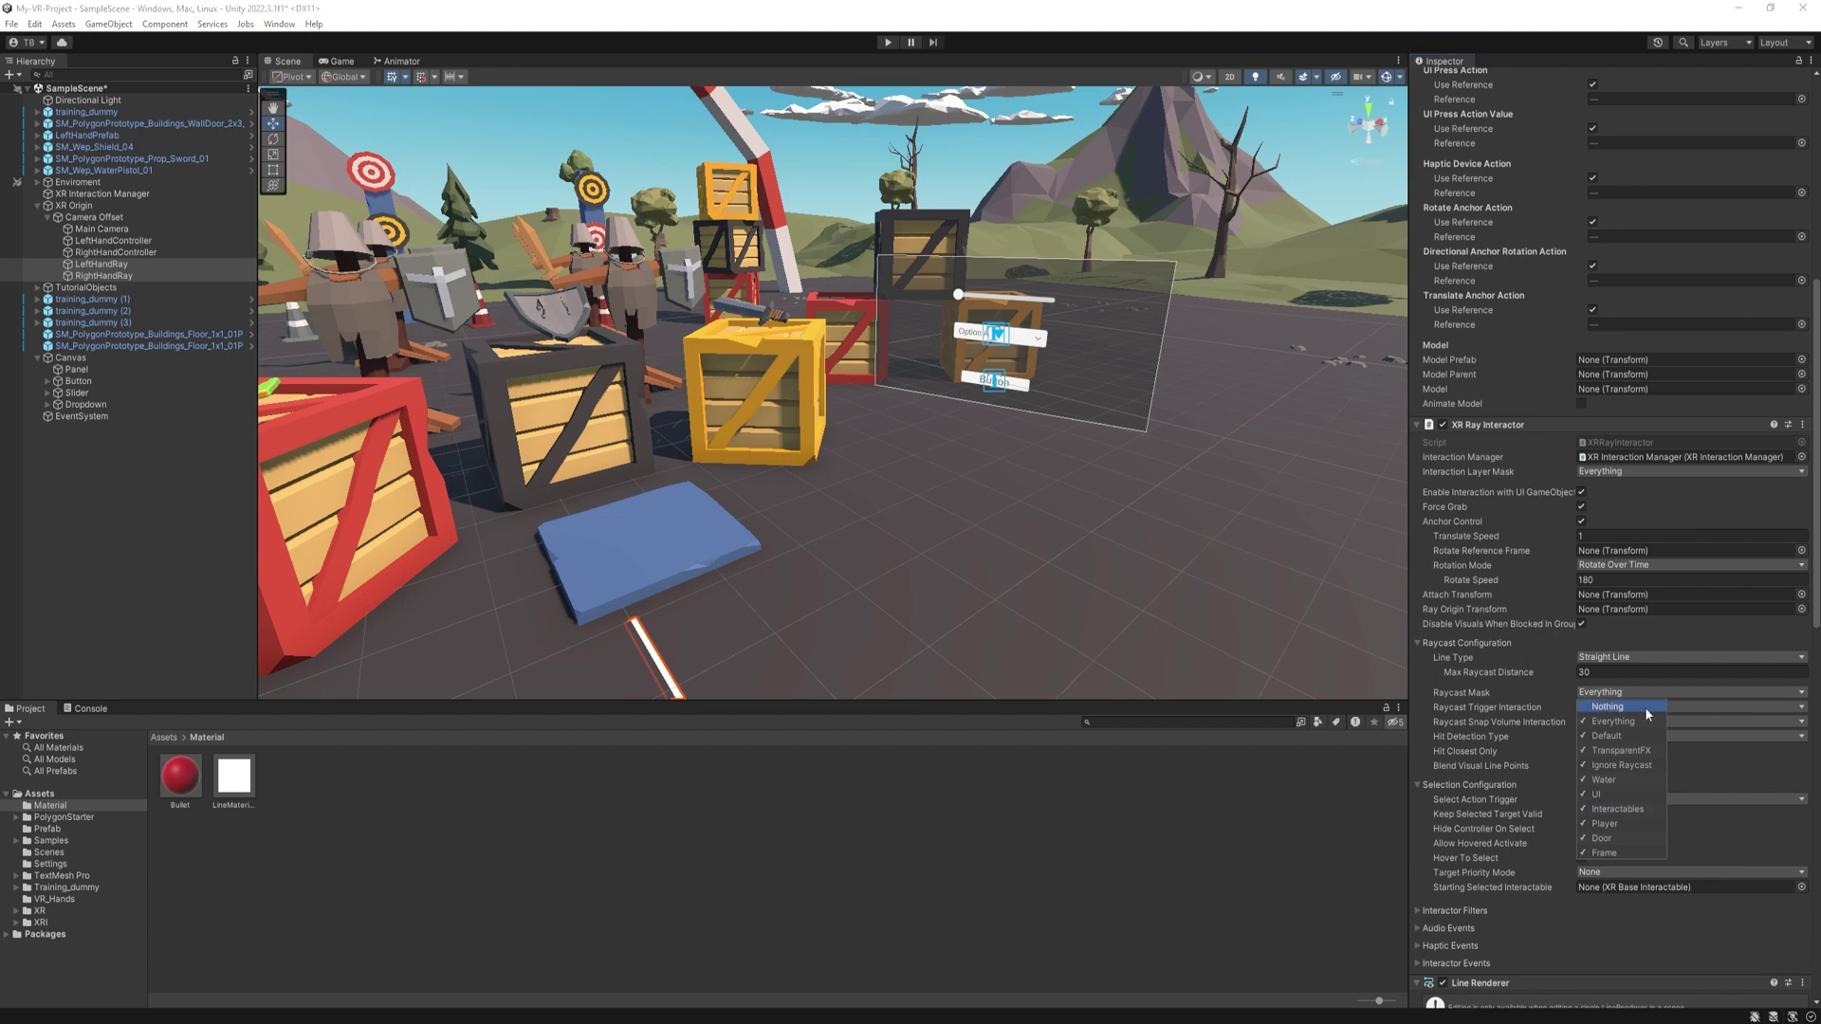
click(1616, 707)
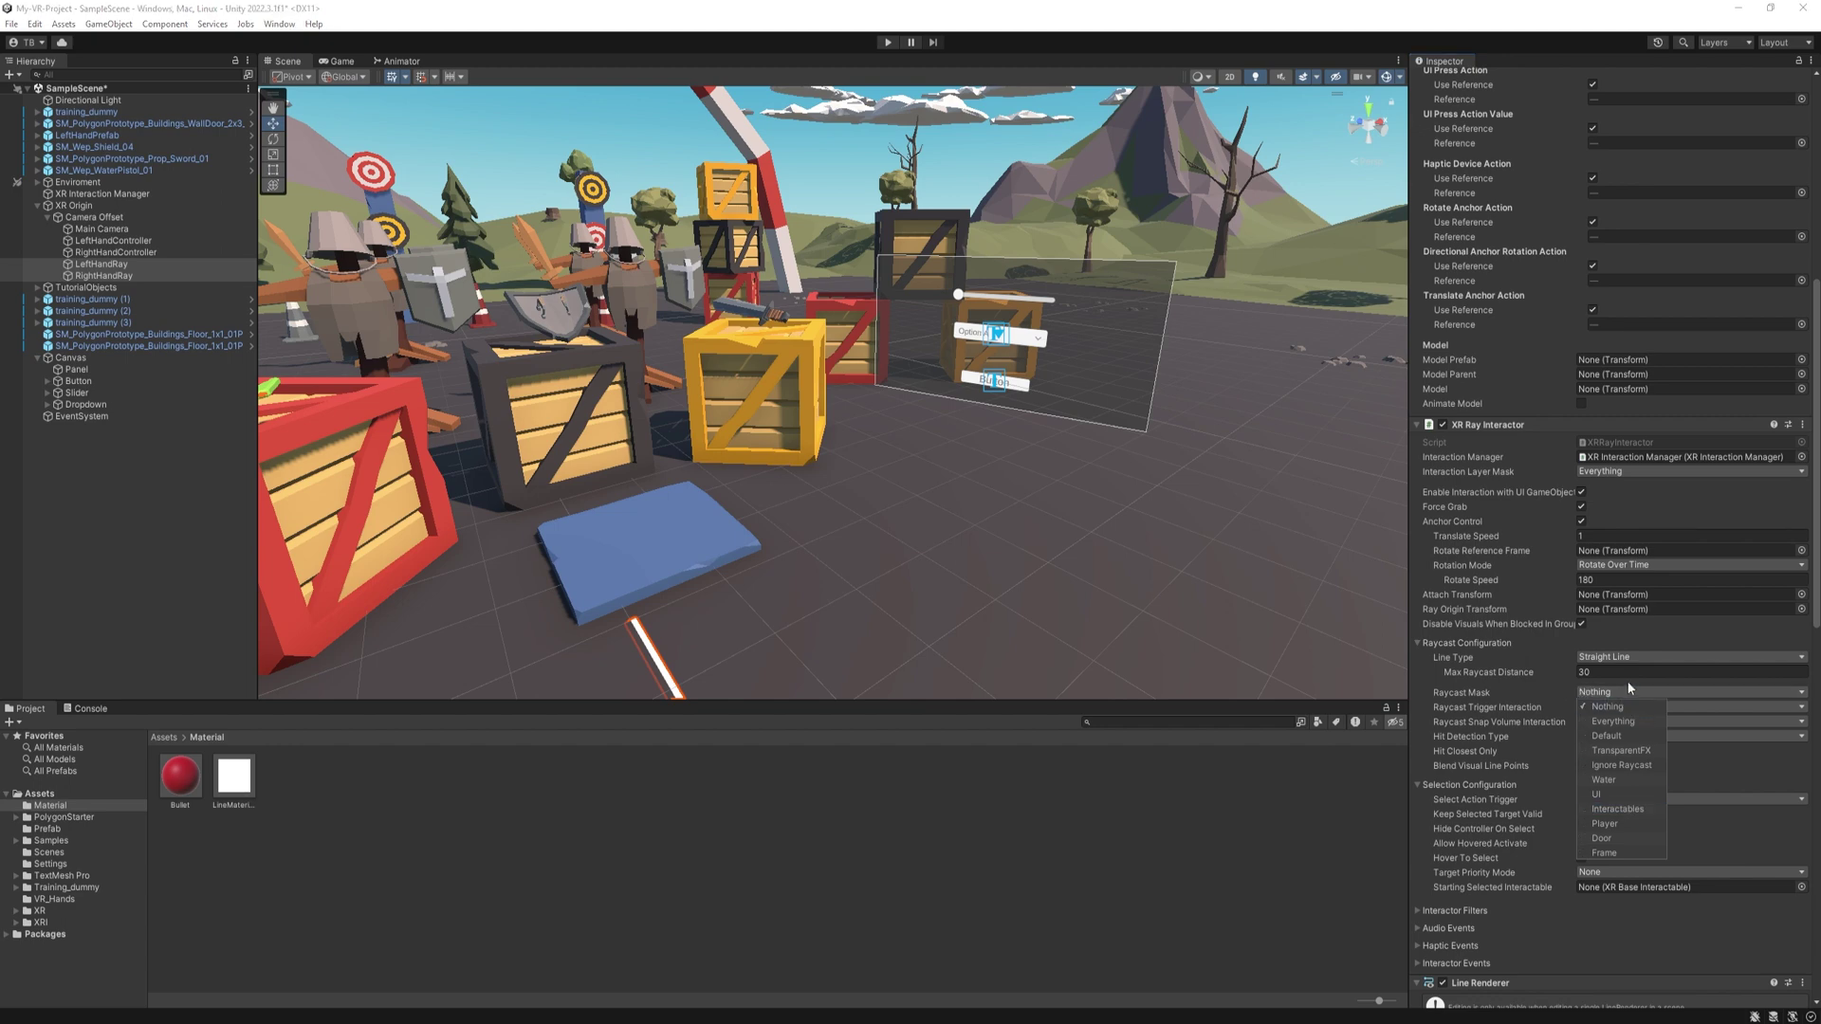
click(1614, 795)
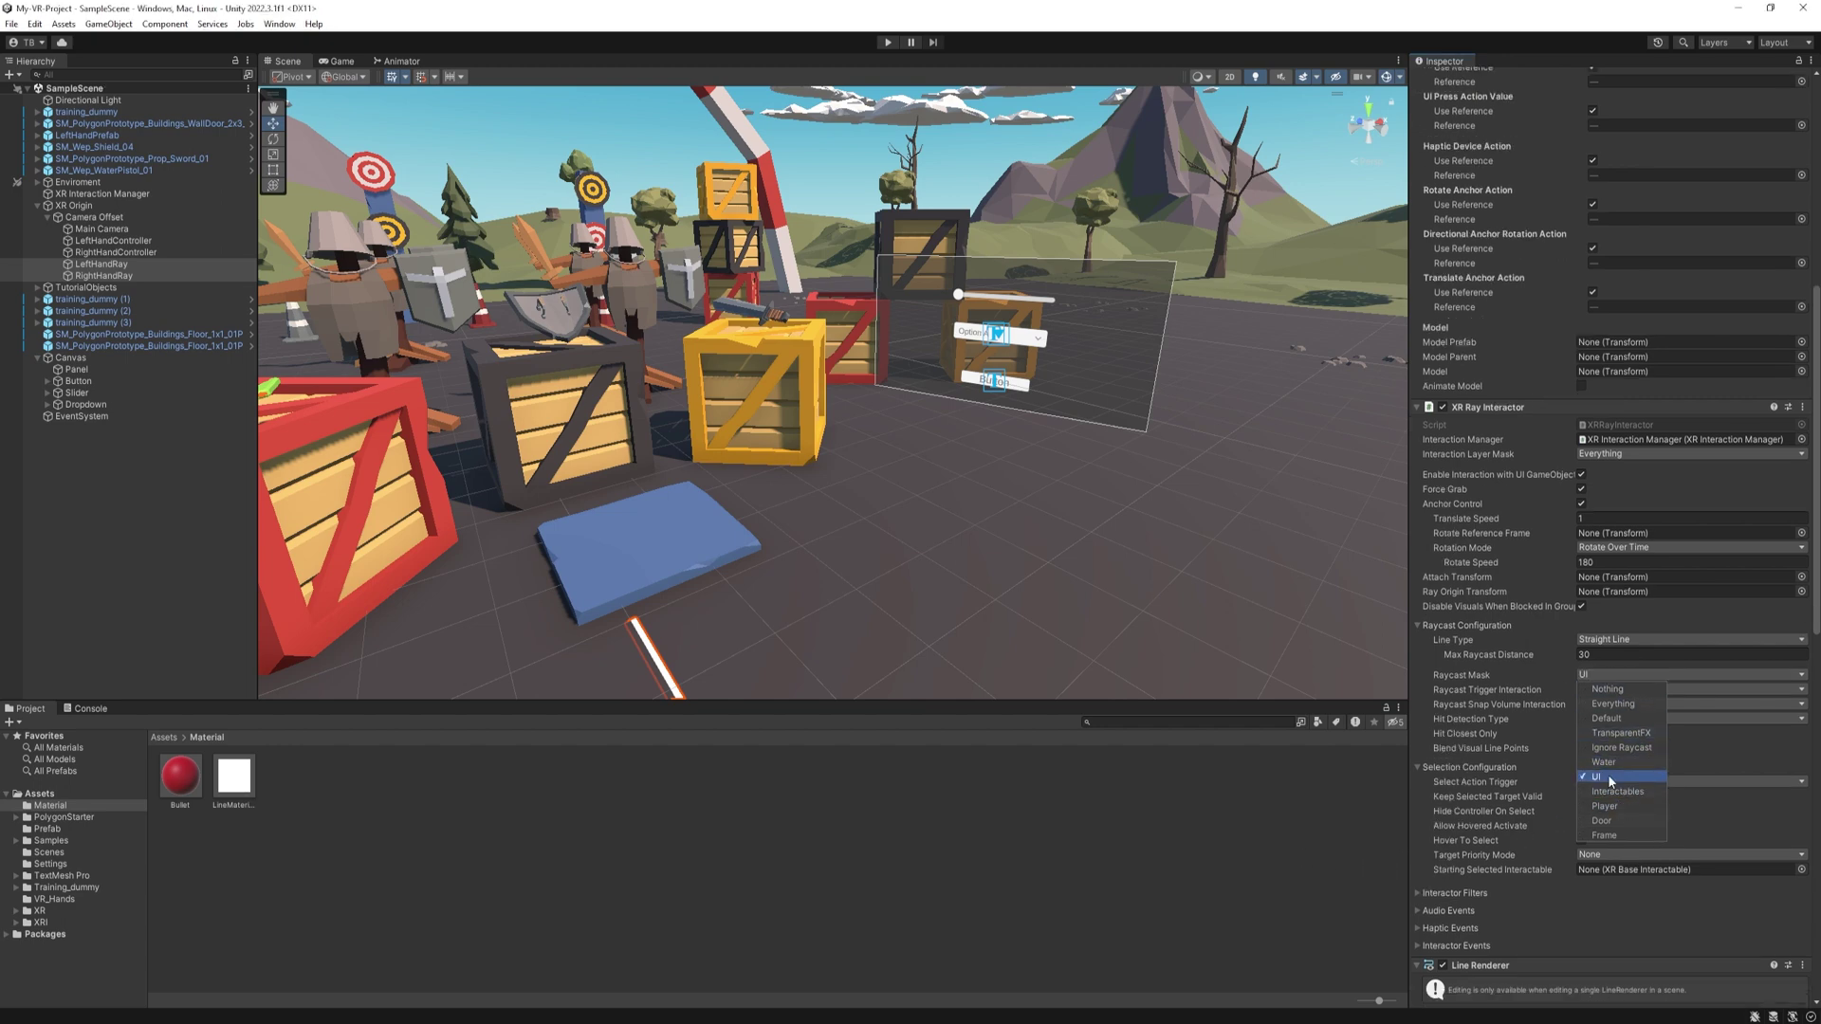
click(1074, 827)
Deselect the hand rays and run the scene in Play mode to test the ray visibility, and stop it
click(1074, 827)
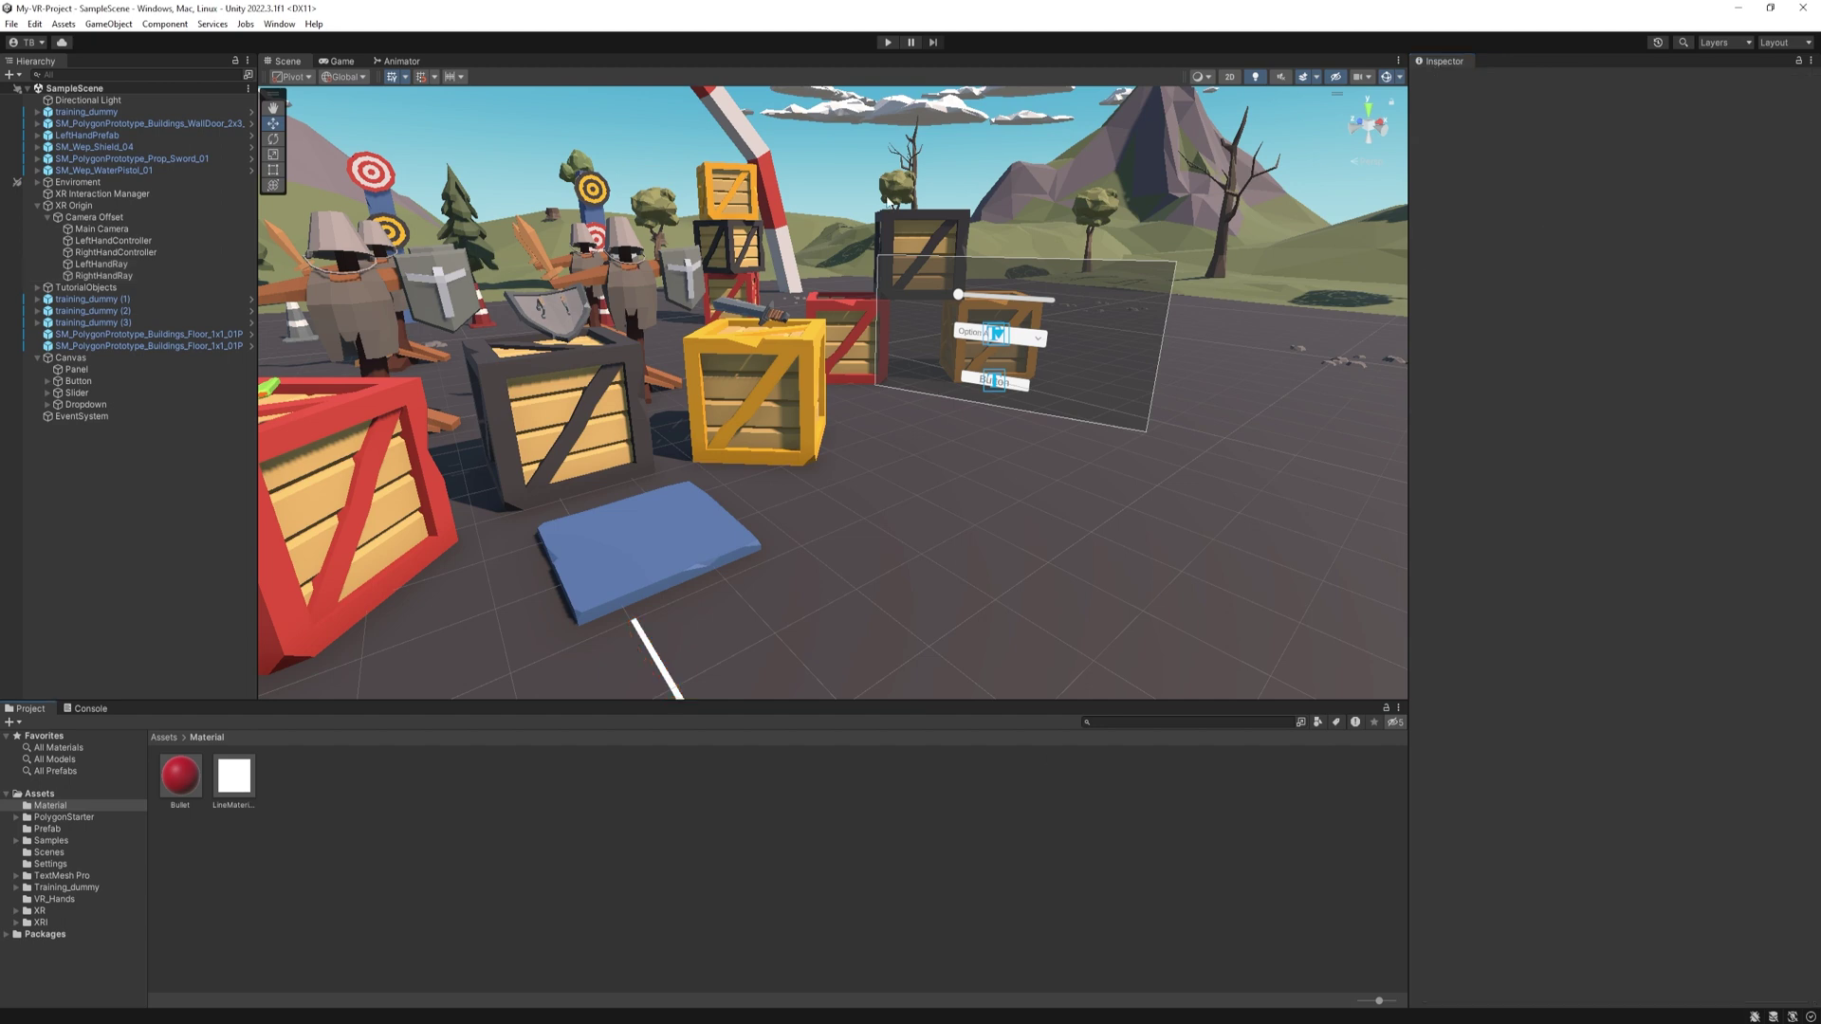
click(890, 42)
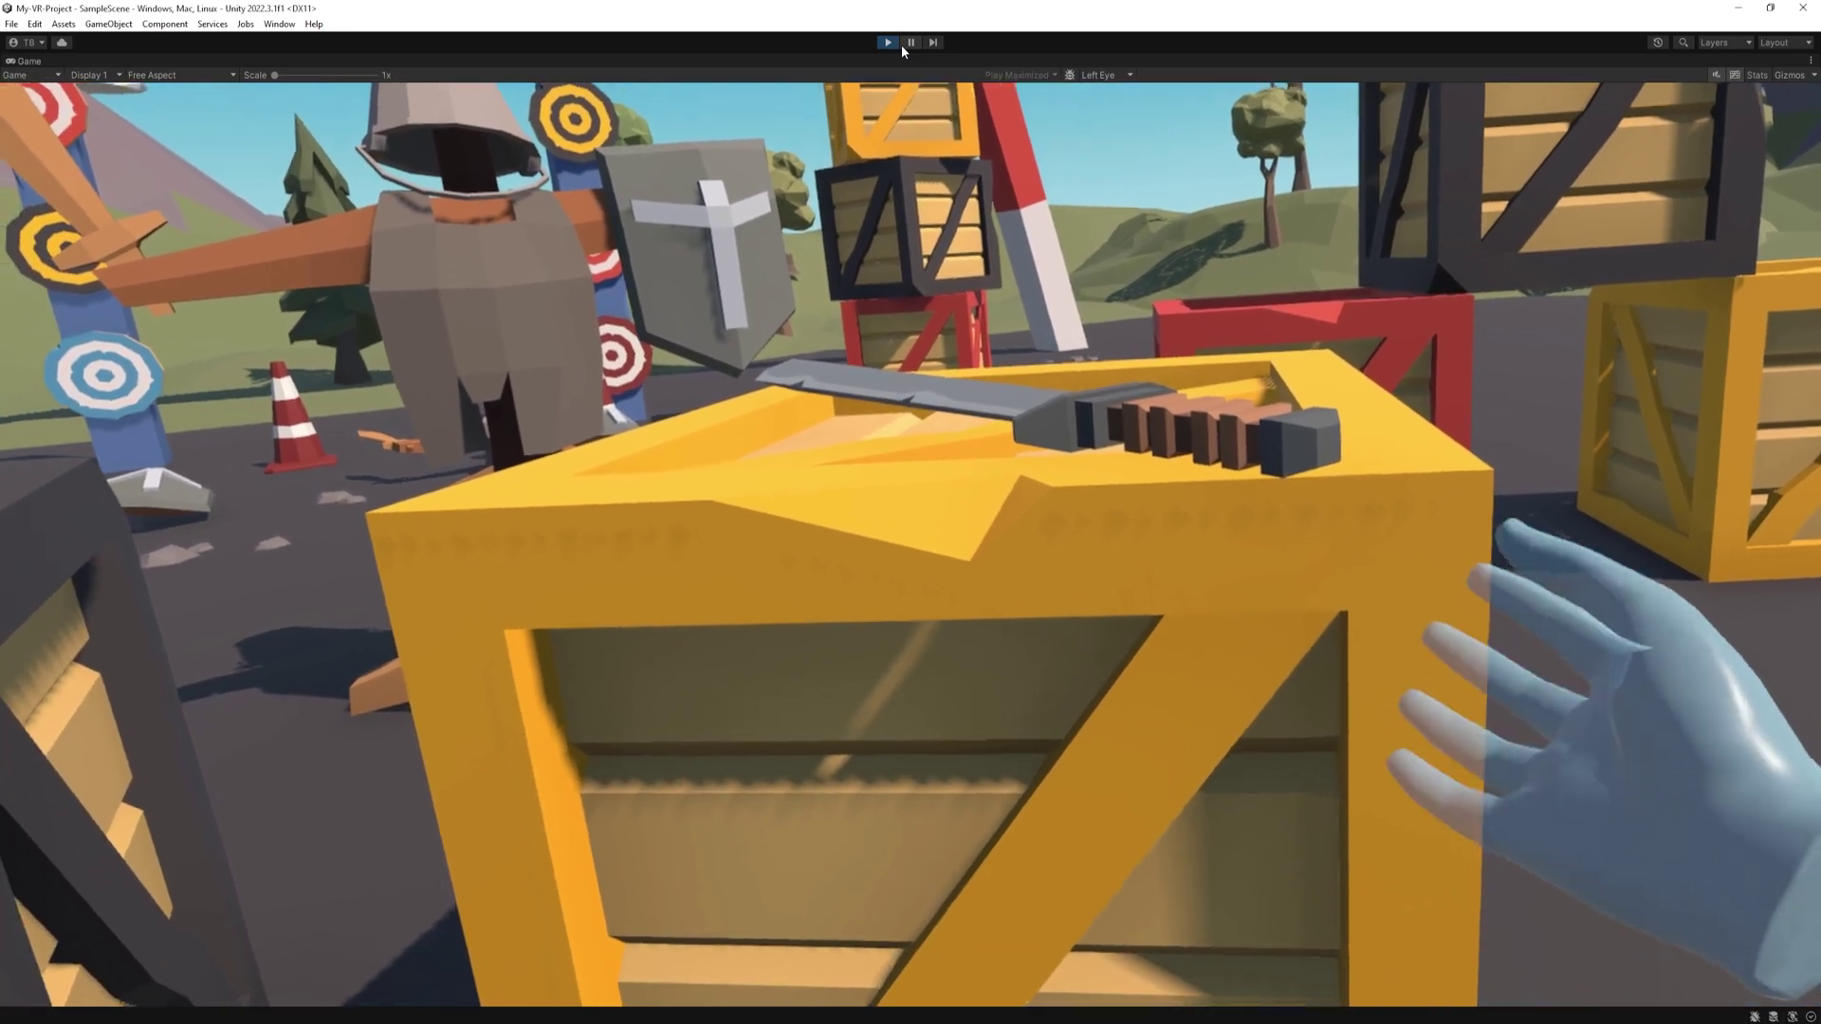
click(899, 43)
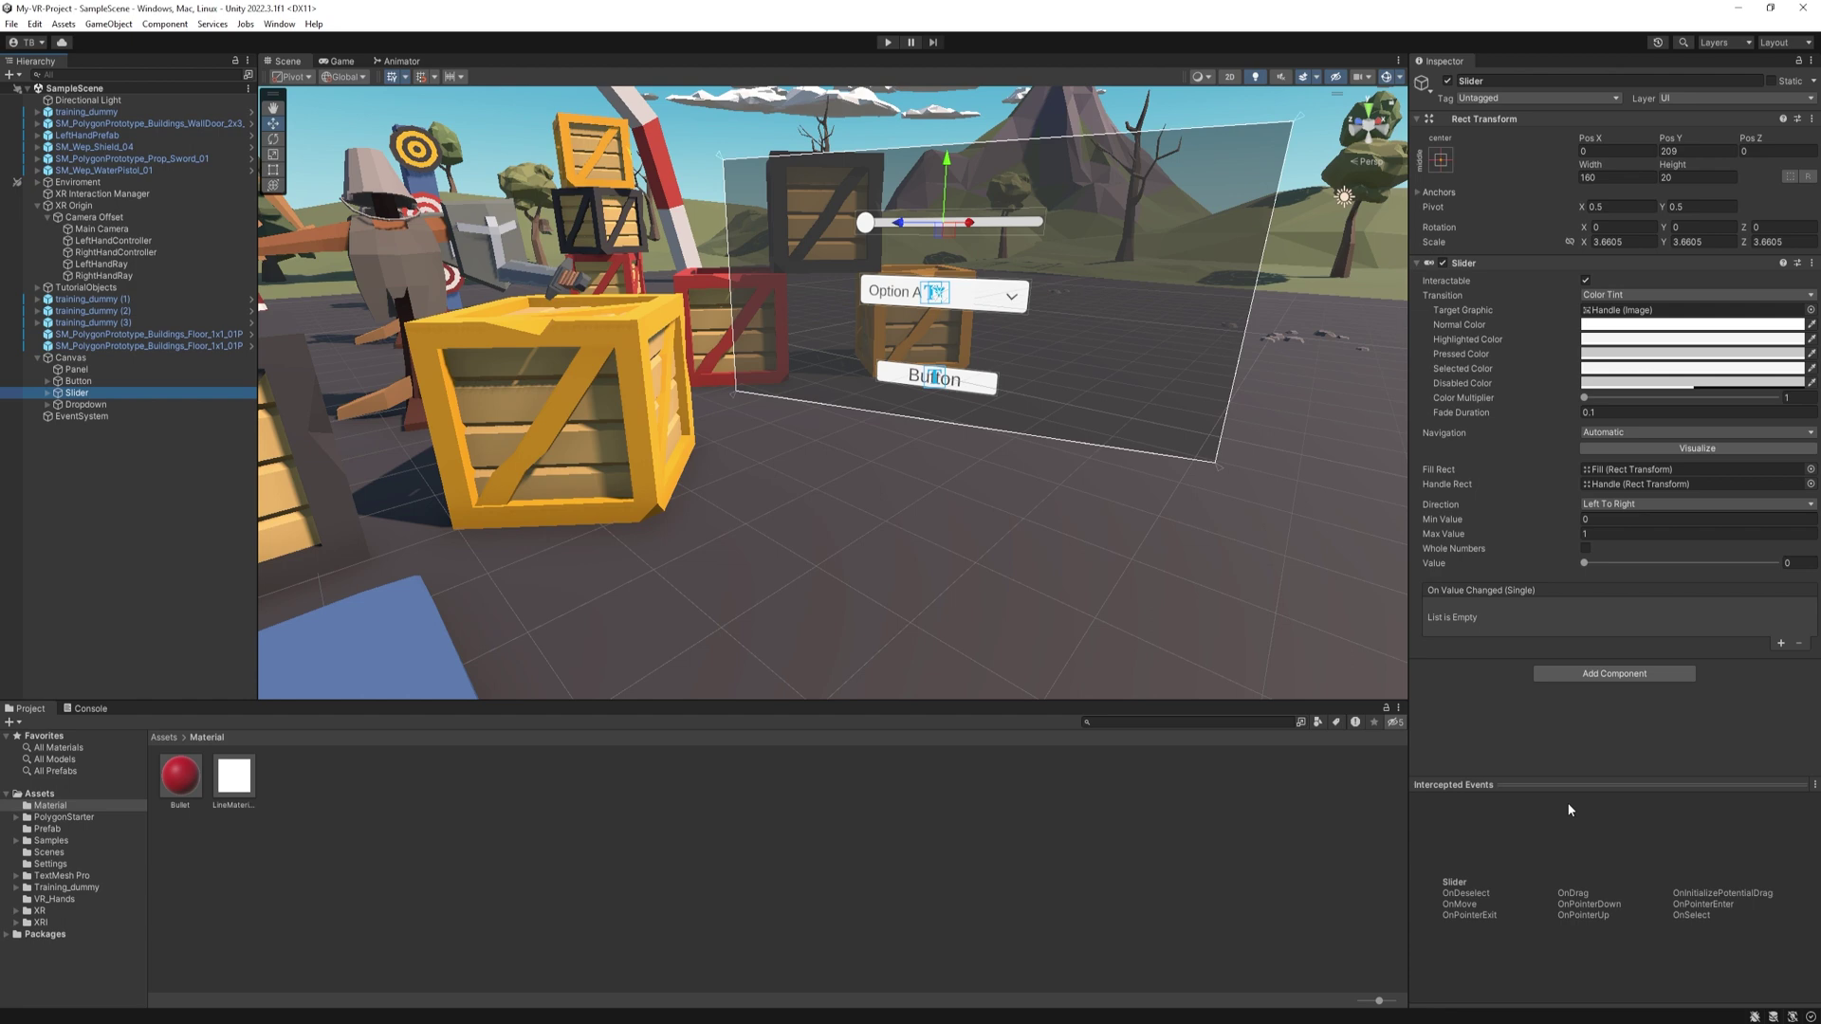
Remove Option C from the option list of the Canvas Dropdown
key(Down)
scroll(1724, 590, down, 5)
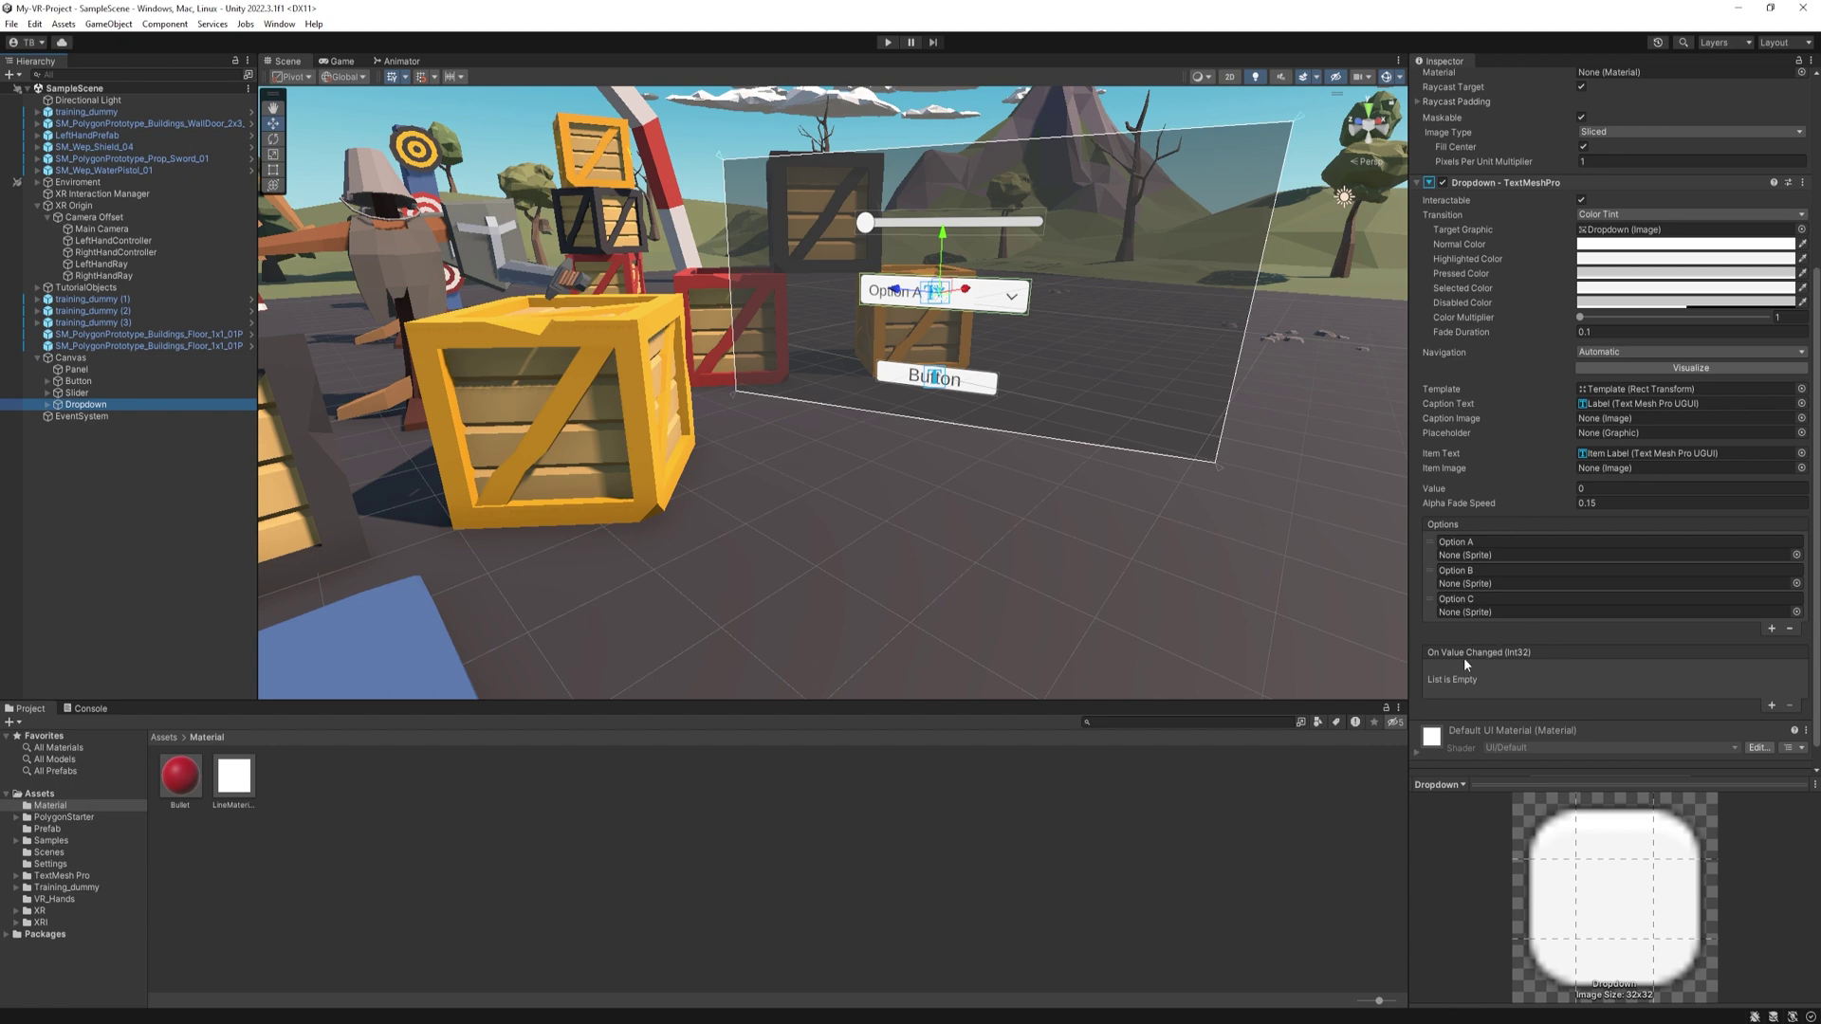
click(1430, 605)
key(Delete)
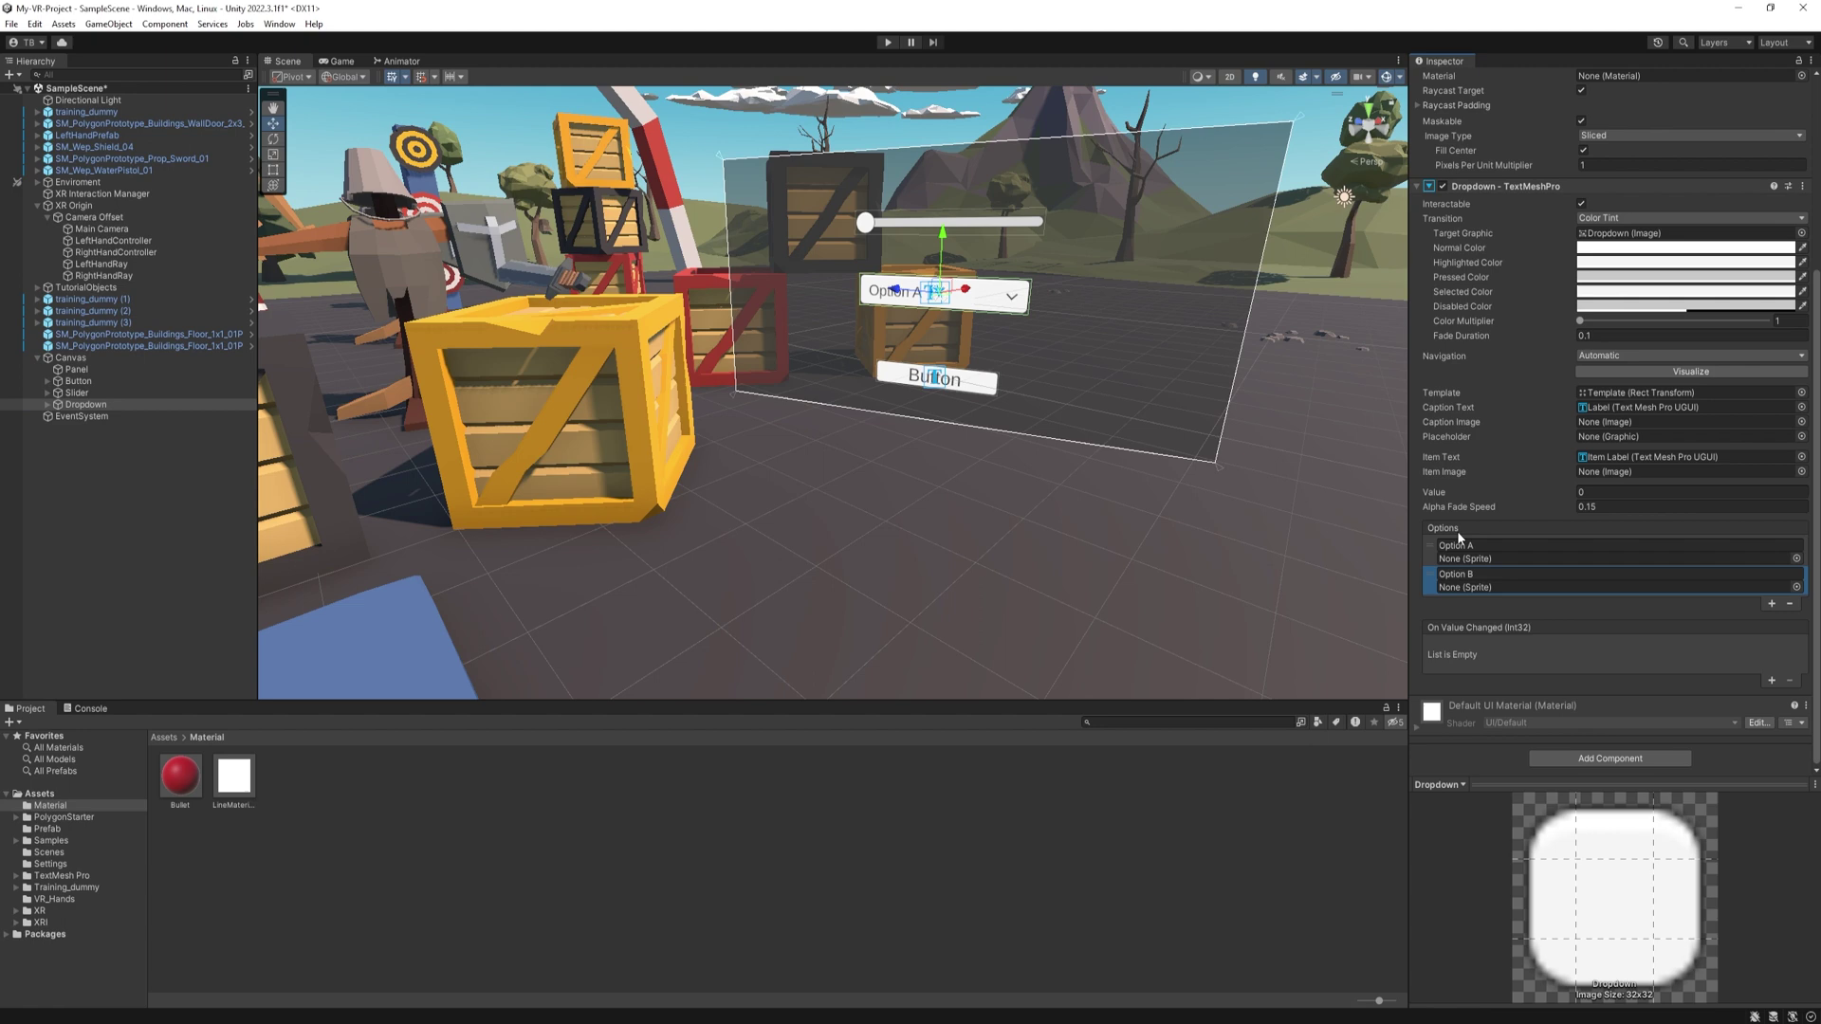
Rename the Dropdown's first option, Option A, as "Snap Turn"
click(1485, 546)
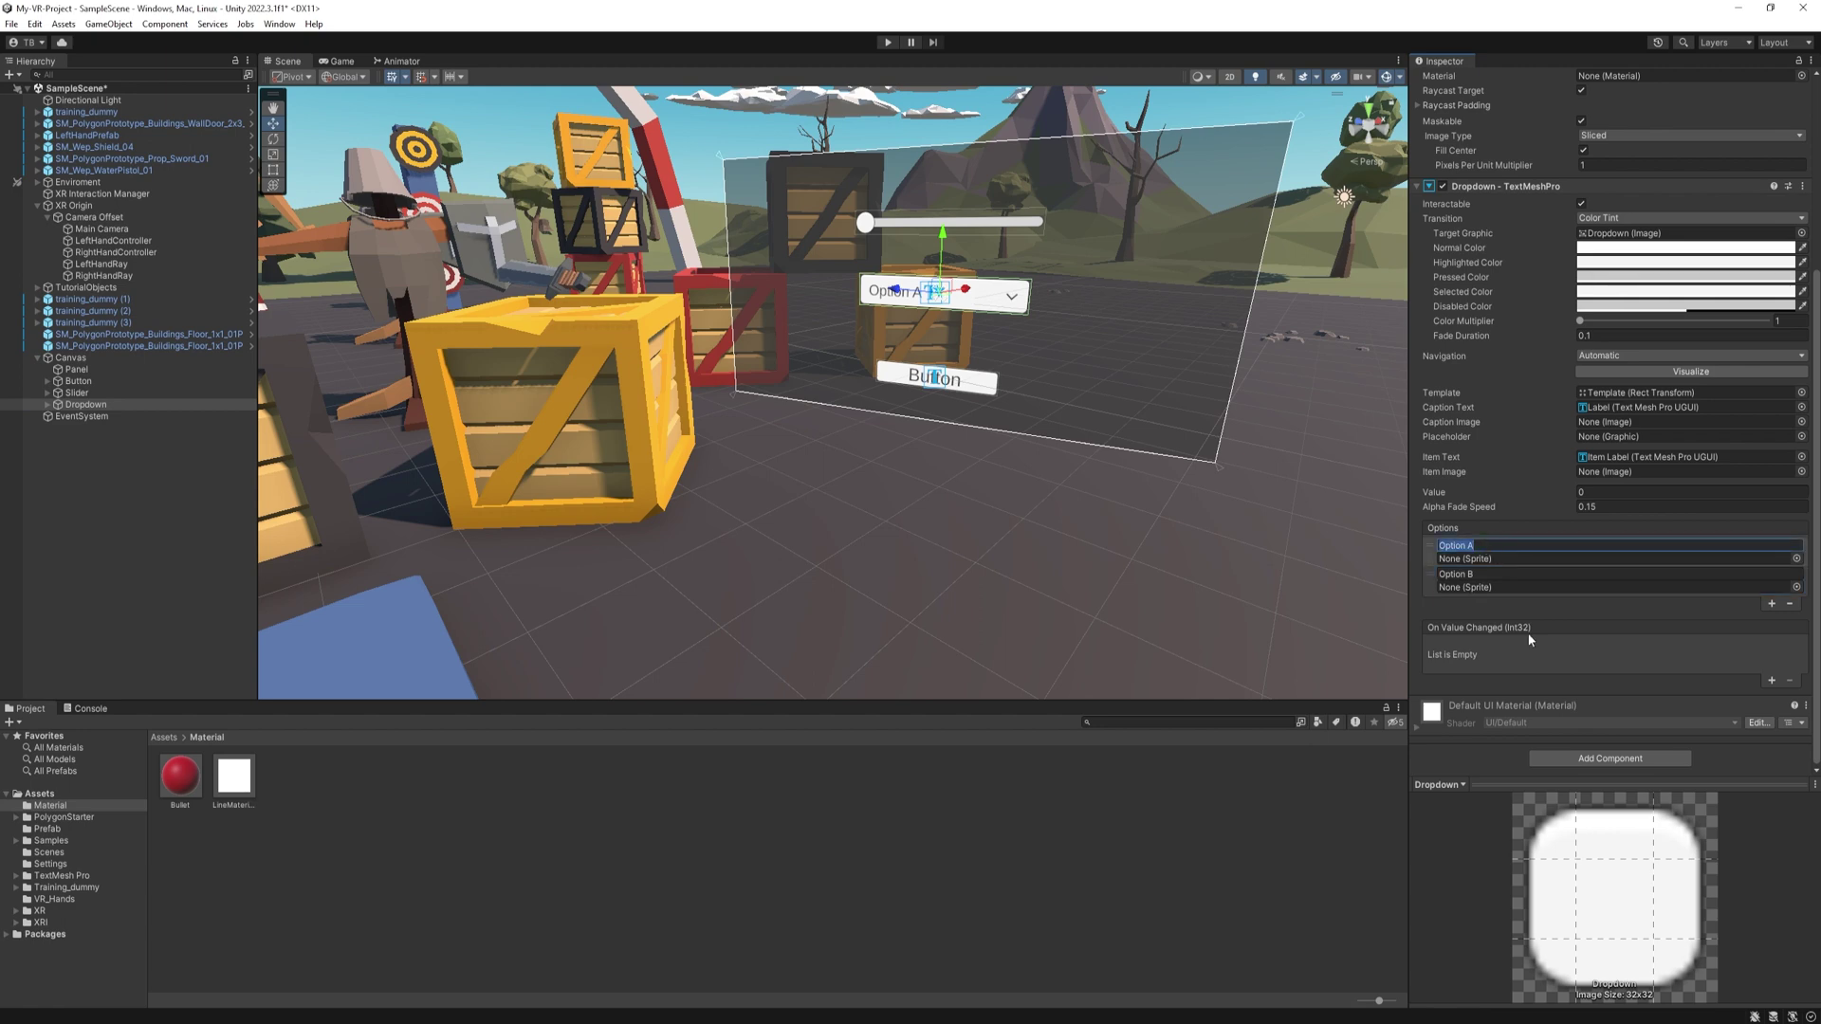
key(BackSpace)
text(Snap Turn)
key(Tab)
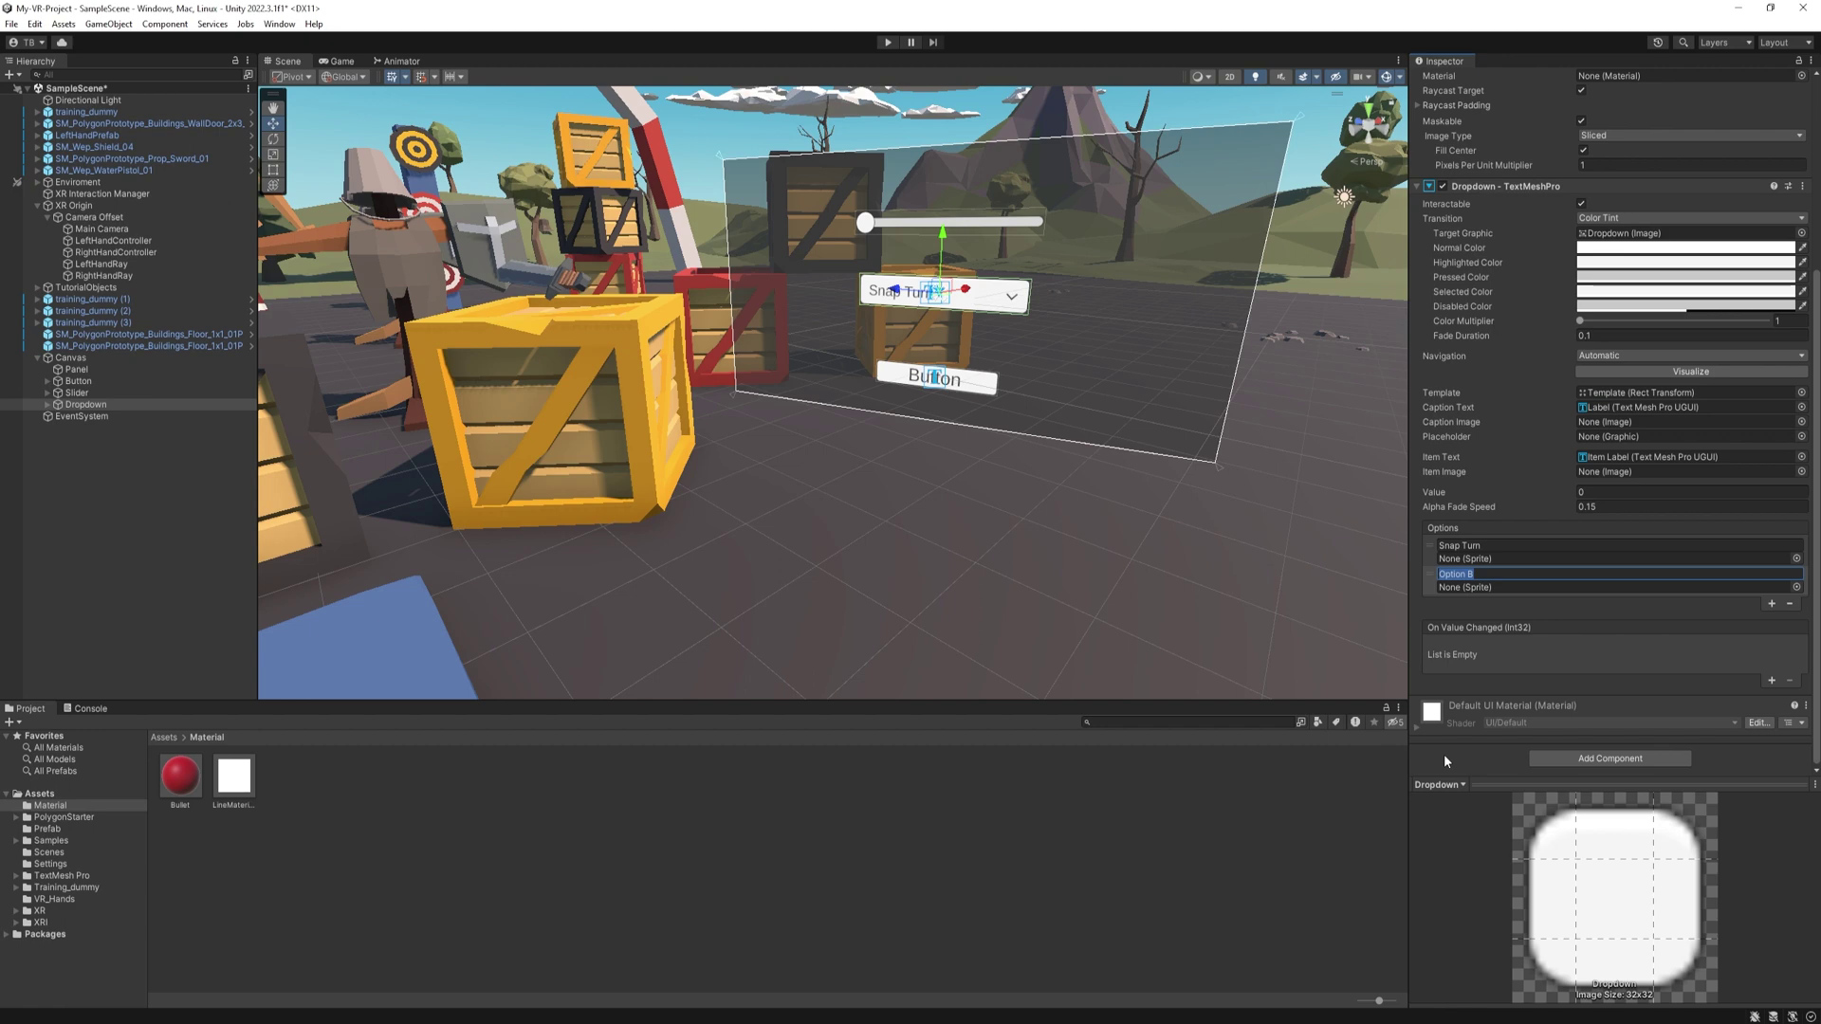
click(406, 771)
click(70, 357)
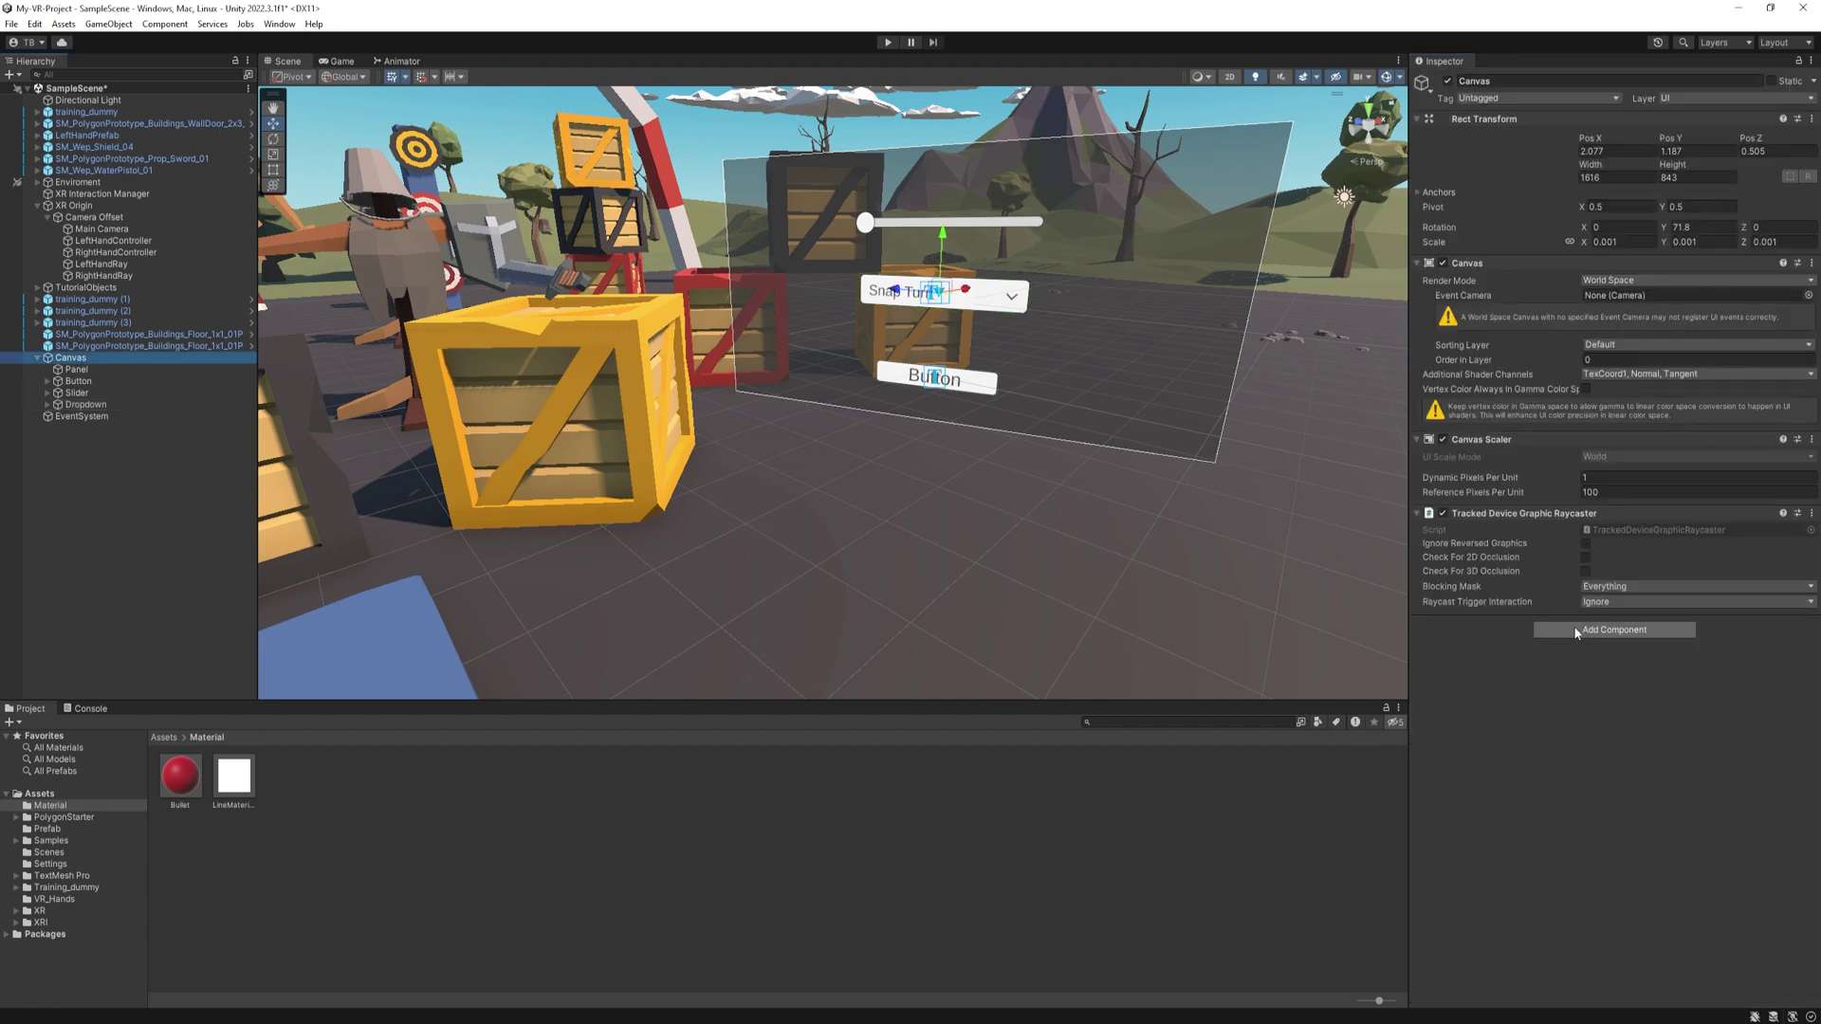
click(1576, 631)
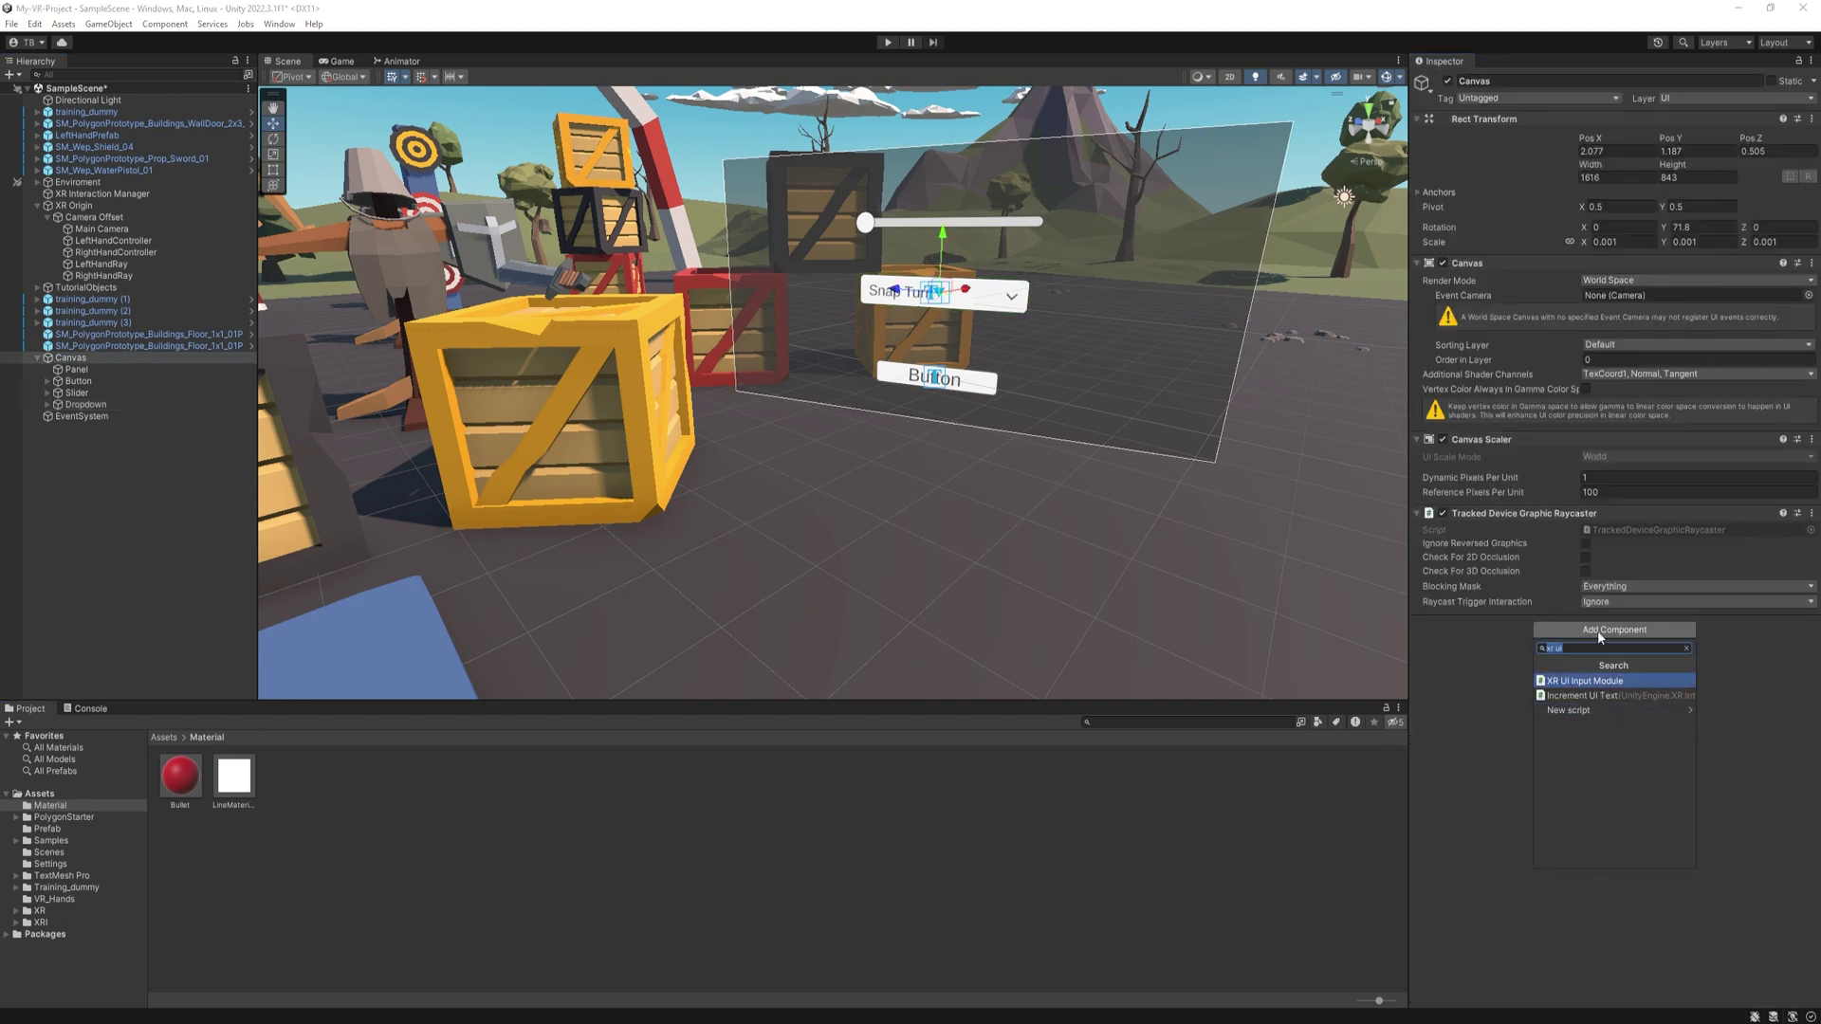
key(Escape)
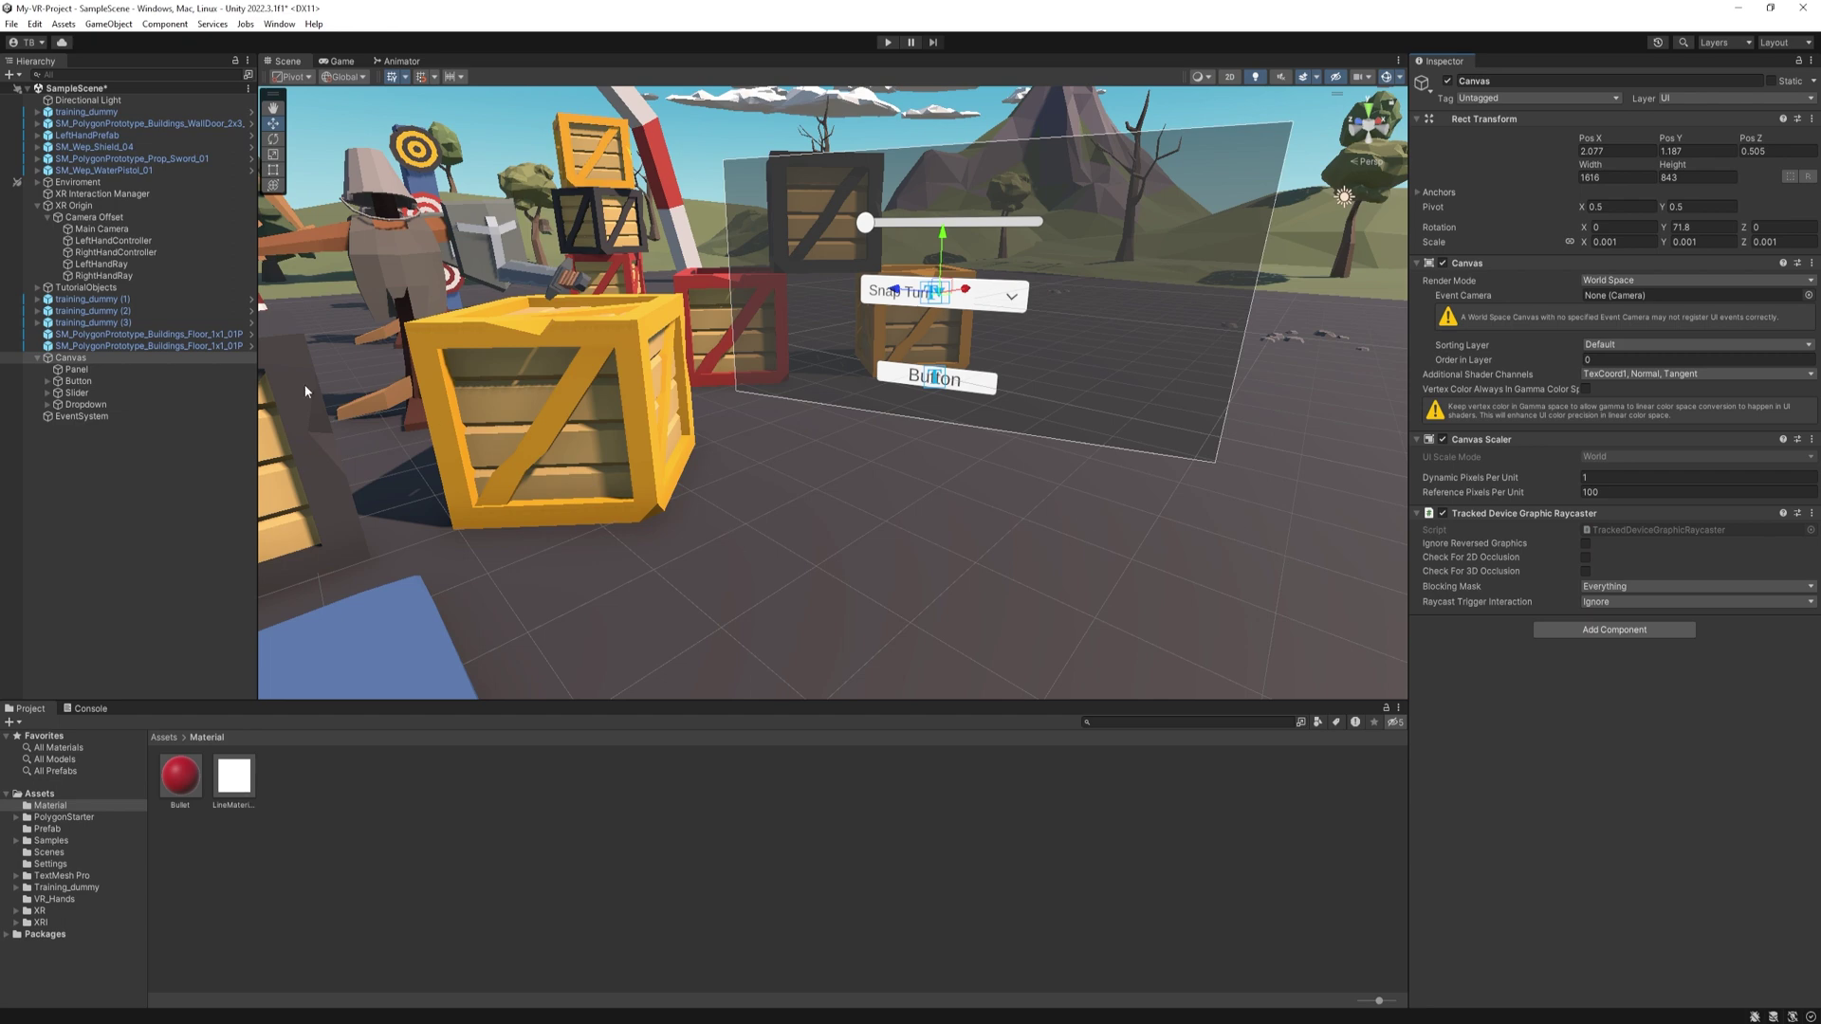
Add a Continuous Turn Provider (Action-based) component to XR Origin, placed directly below the Snap Turn Provider
click(102, 205)
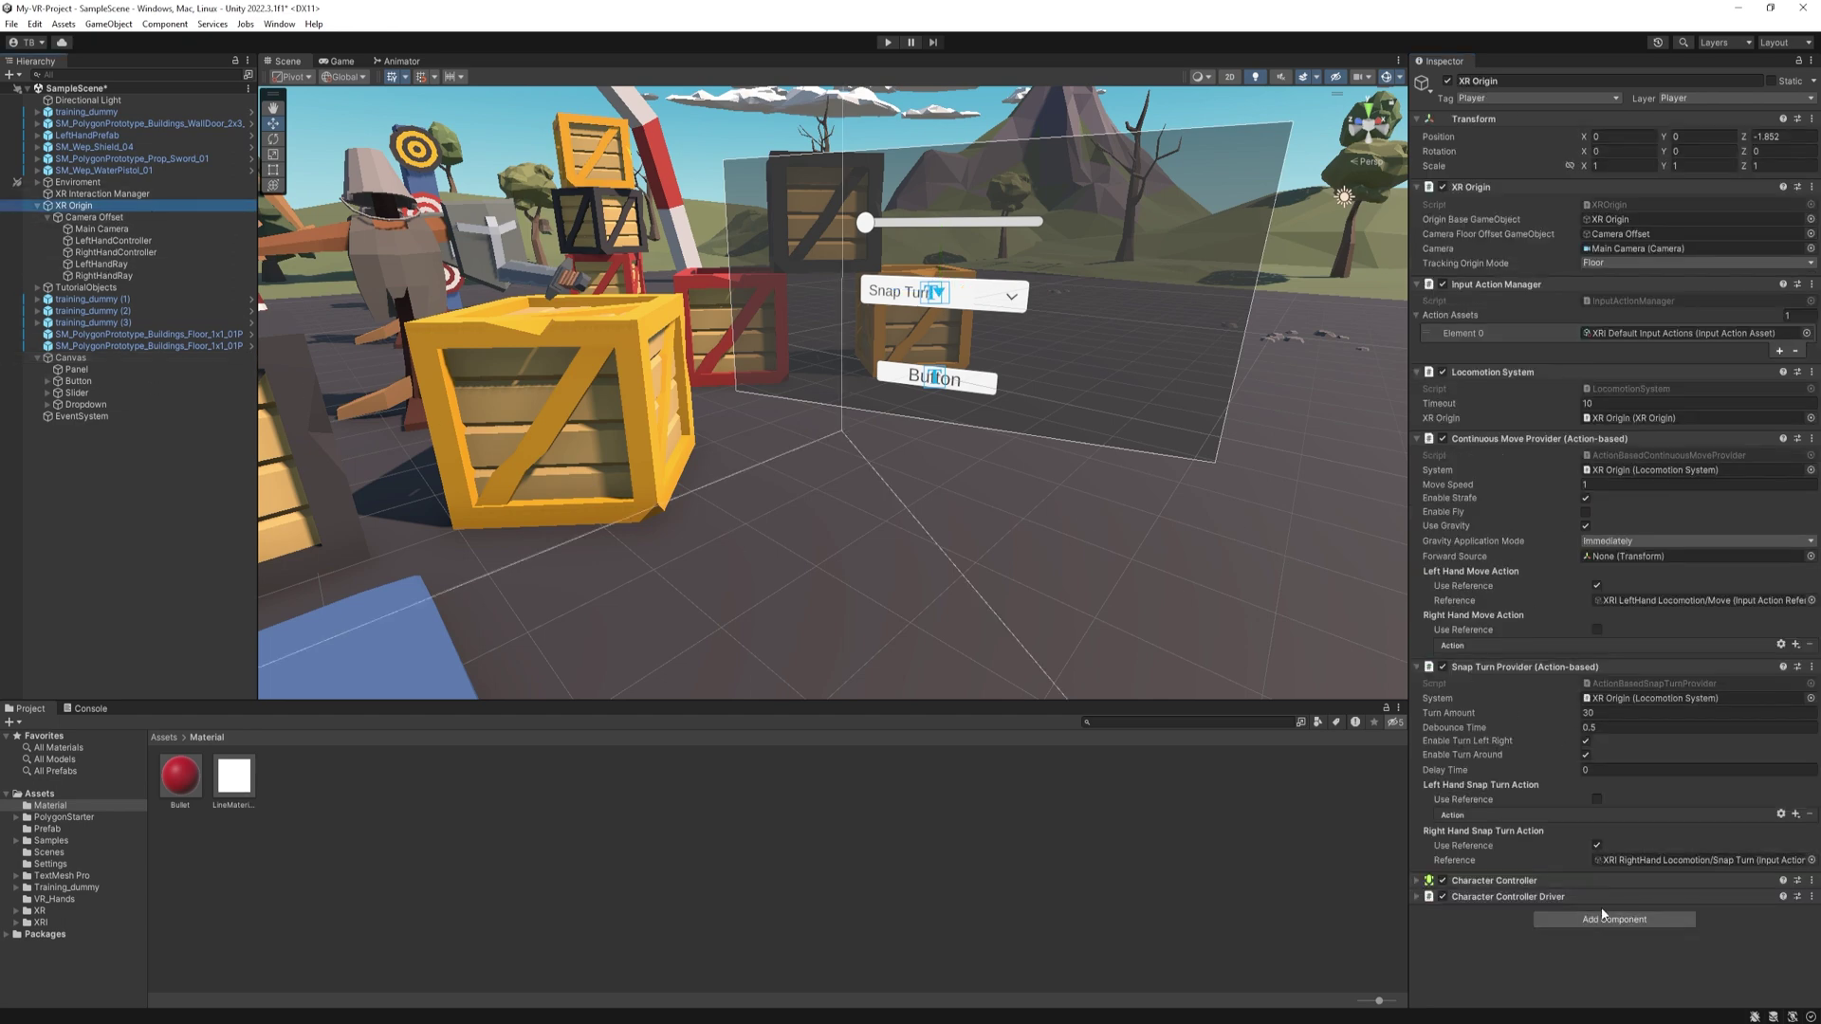
click(1602, 916)
drag(1517, 825, 1453, 787)
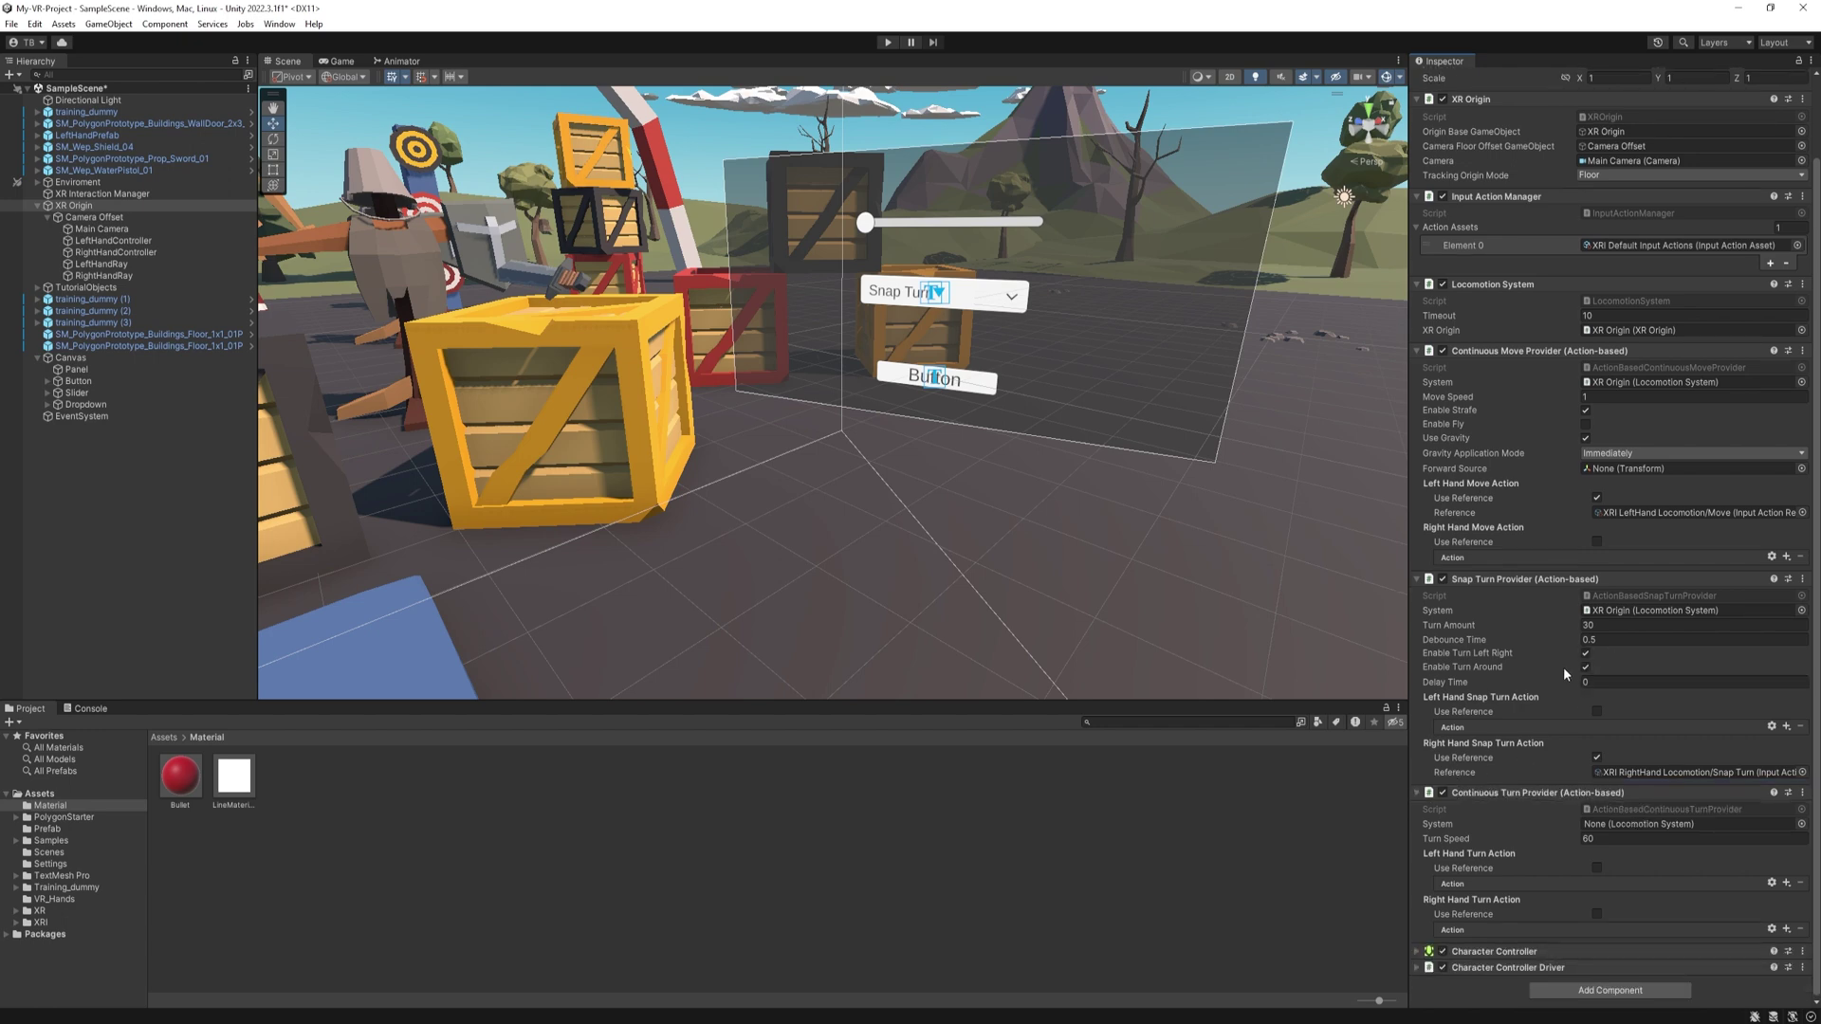
Apply the XRI Default Continuous Turn preset to the Continuous Turn Provider and set its System to XR Origin
click(1787, 793)
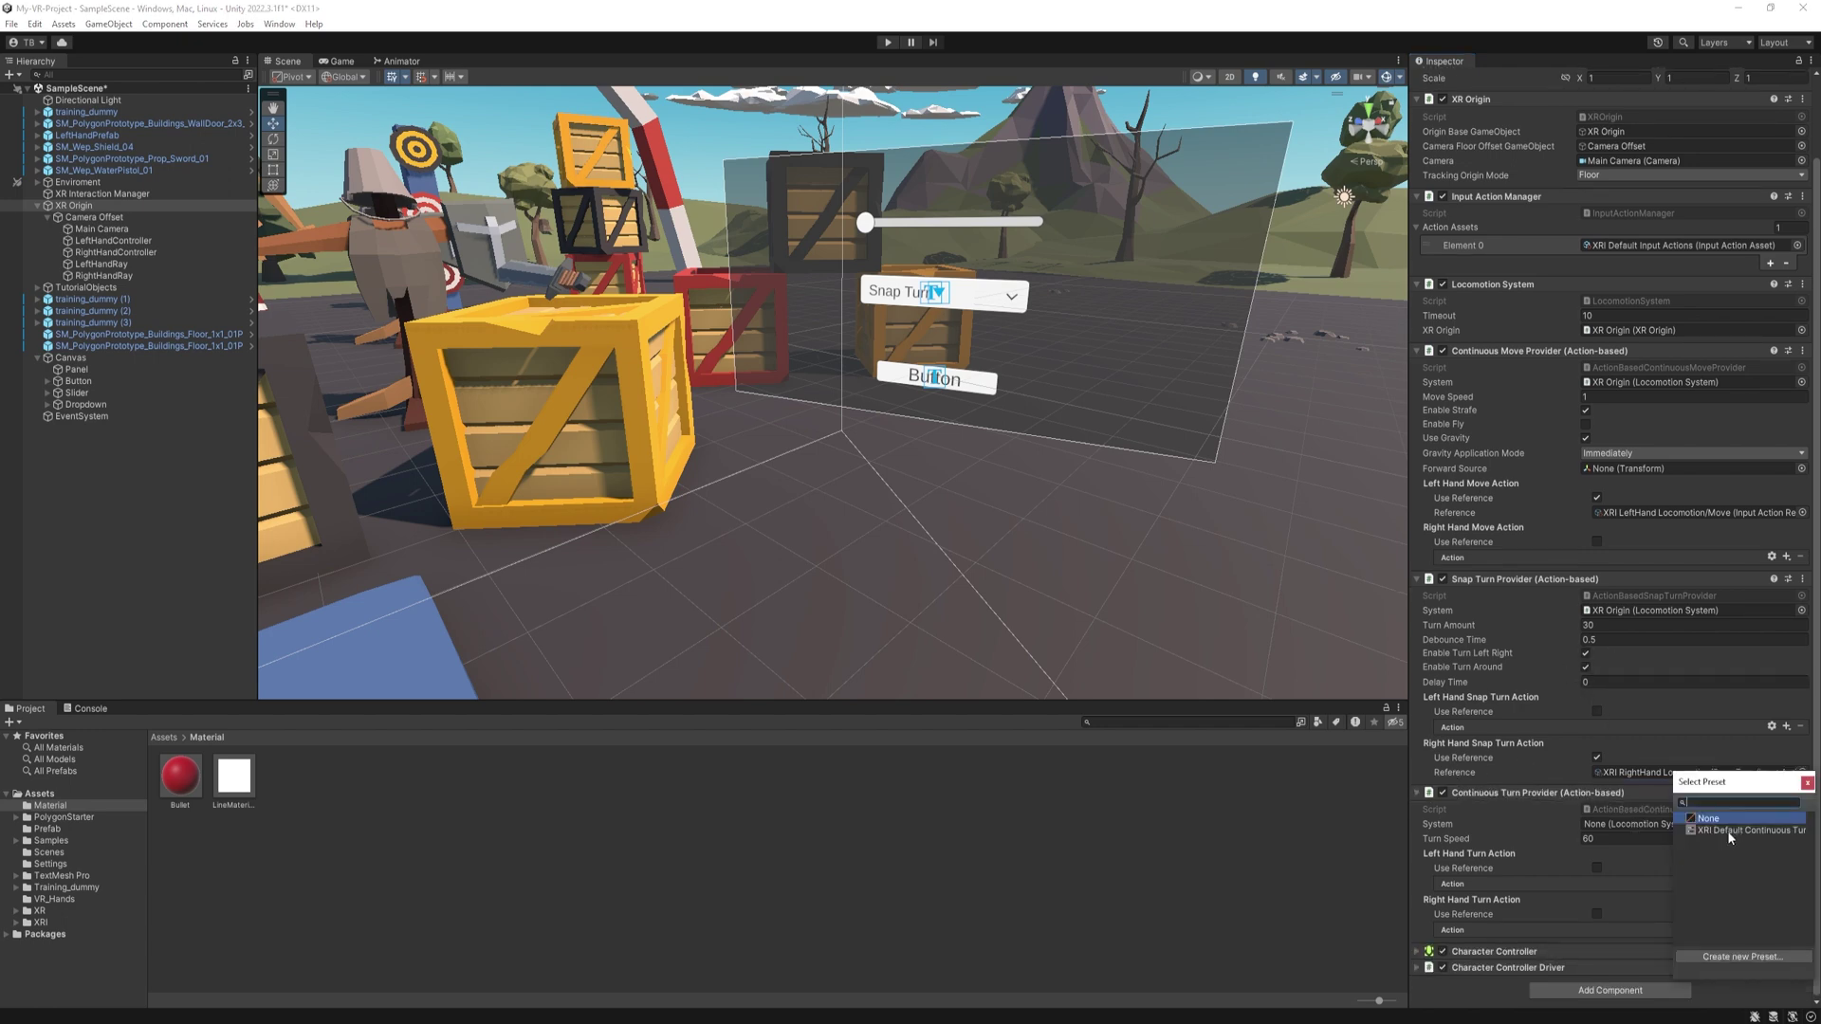
double_click(1728, 831)
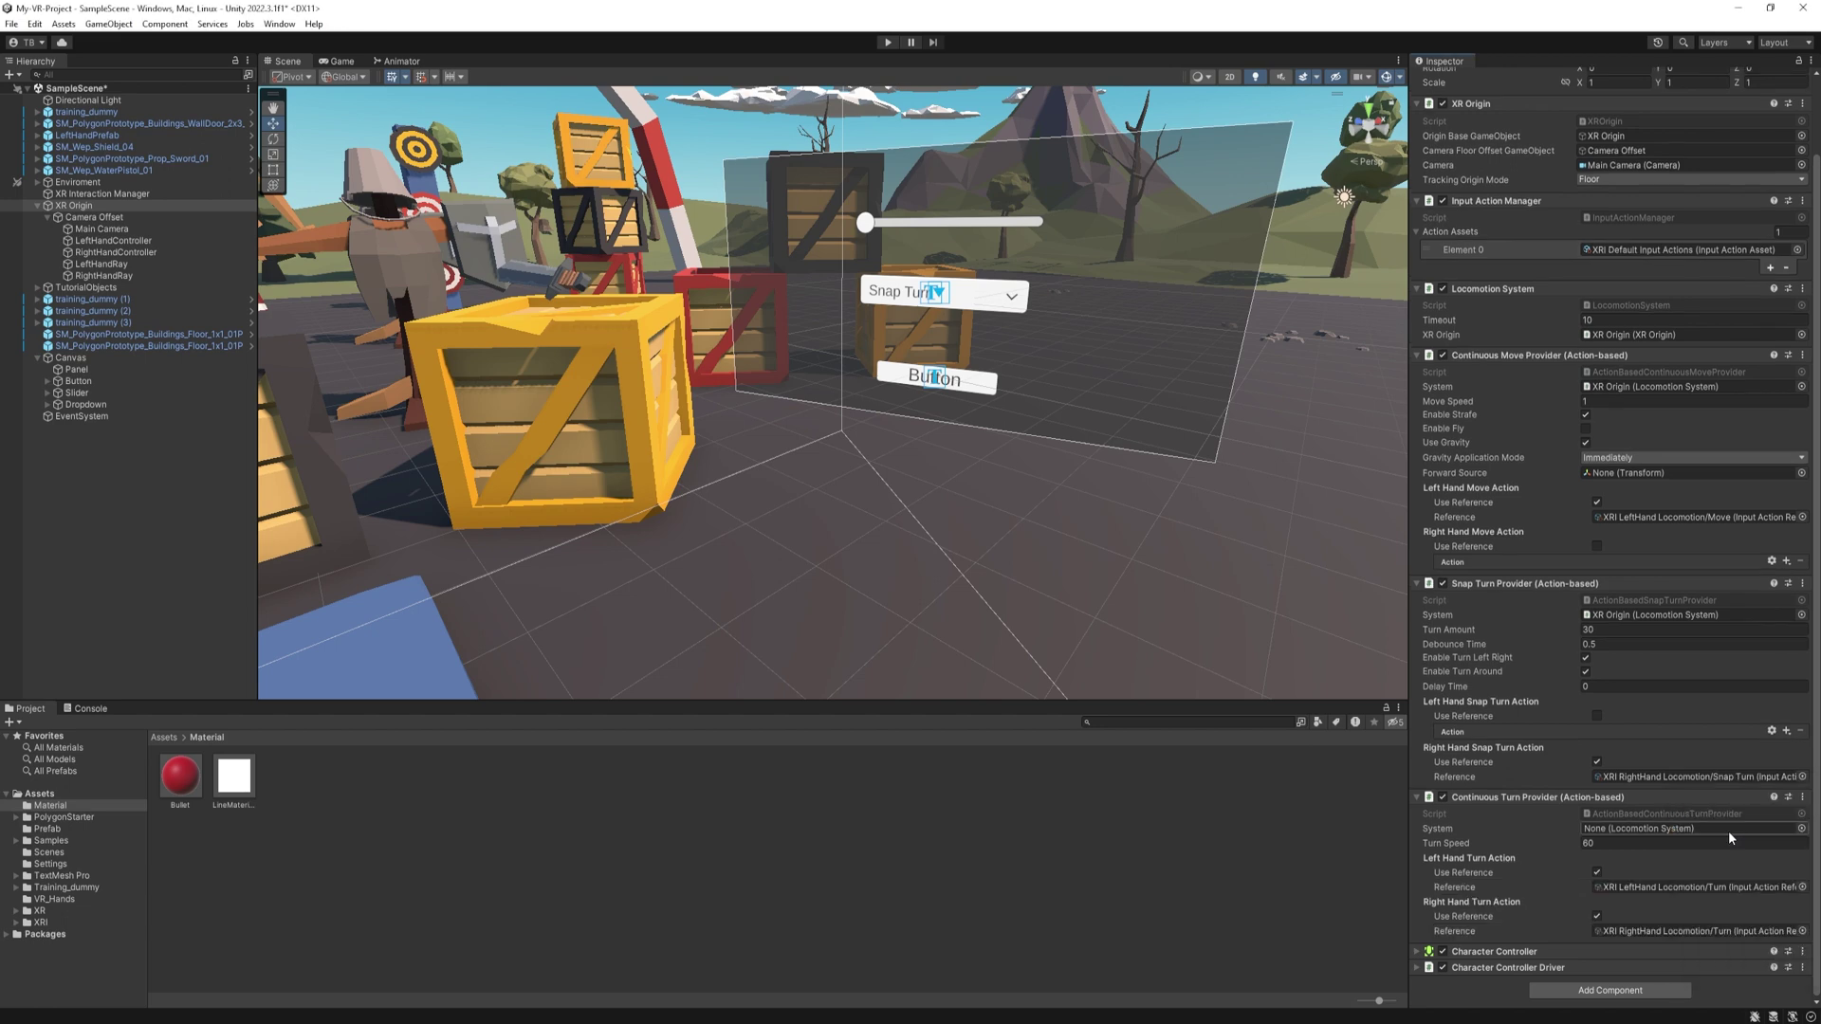
click(1801, 828)
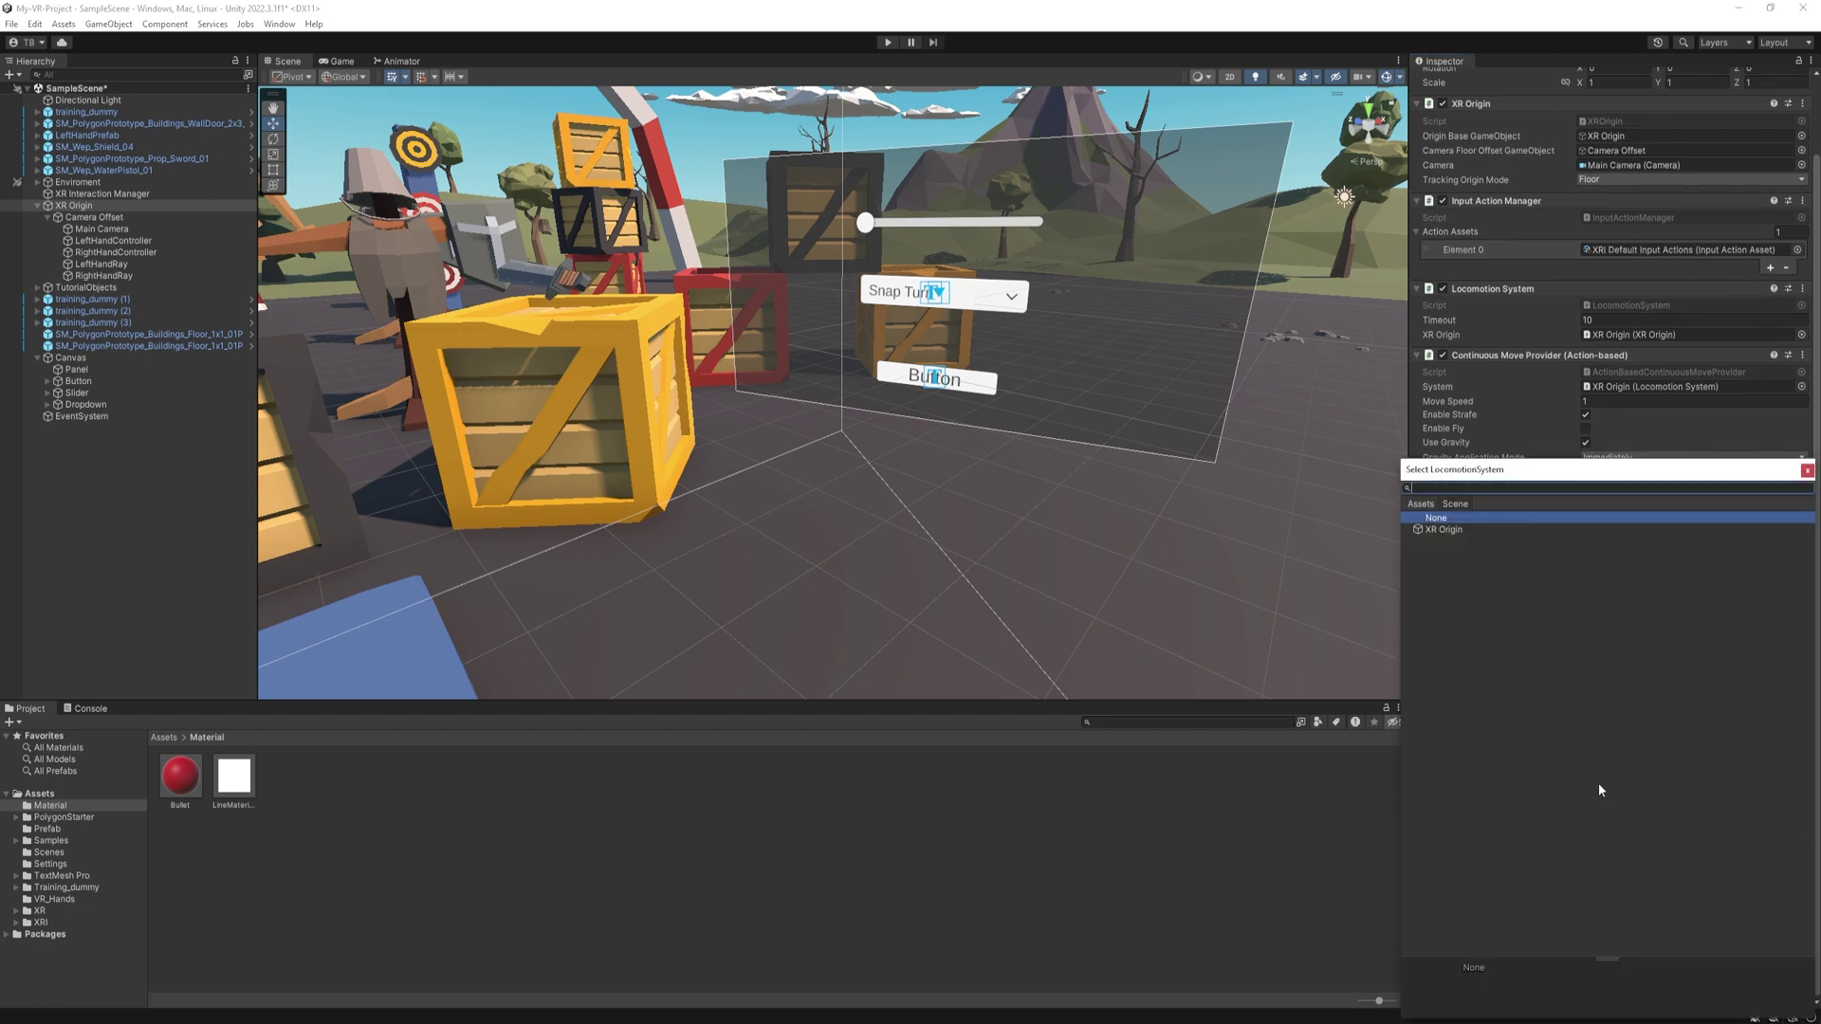
double_click(1443, 530)
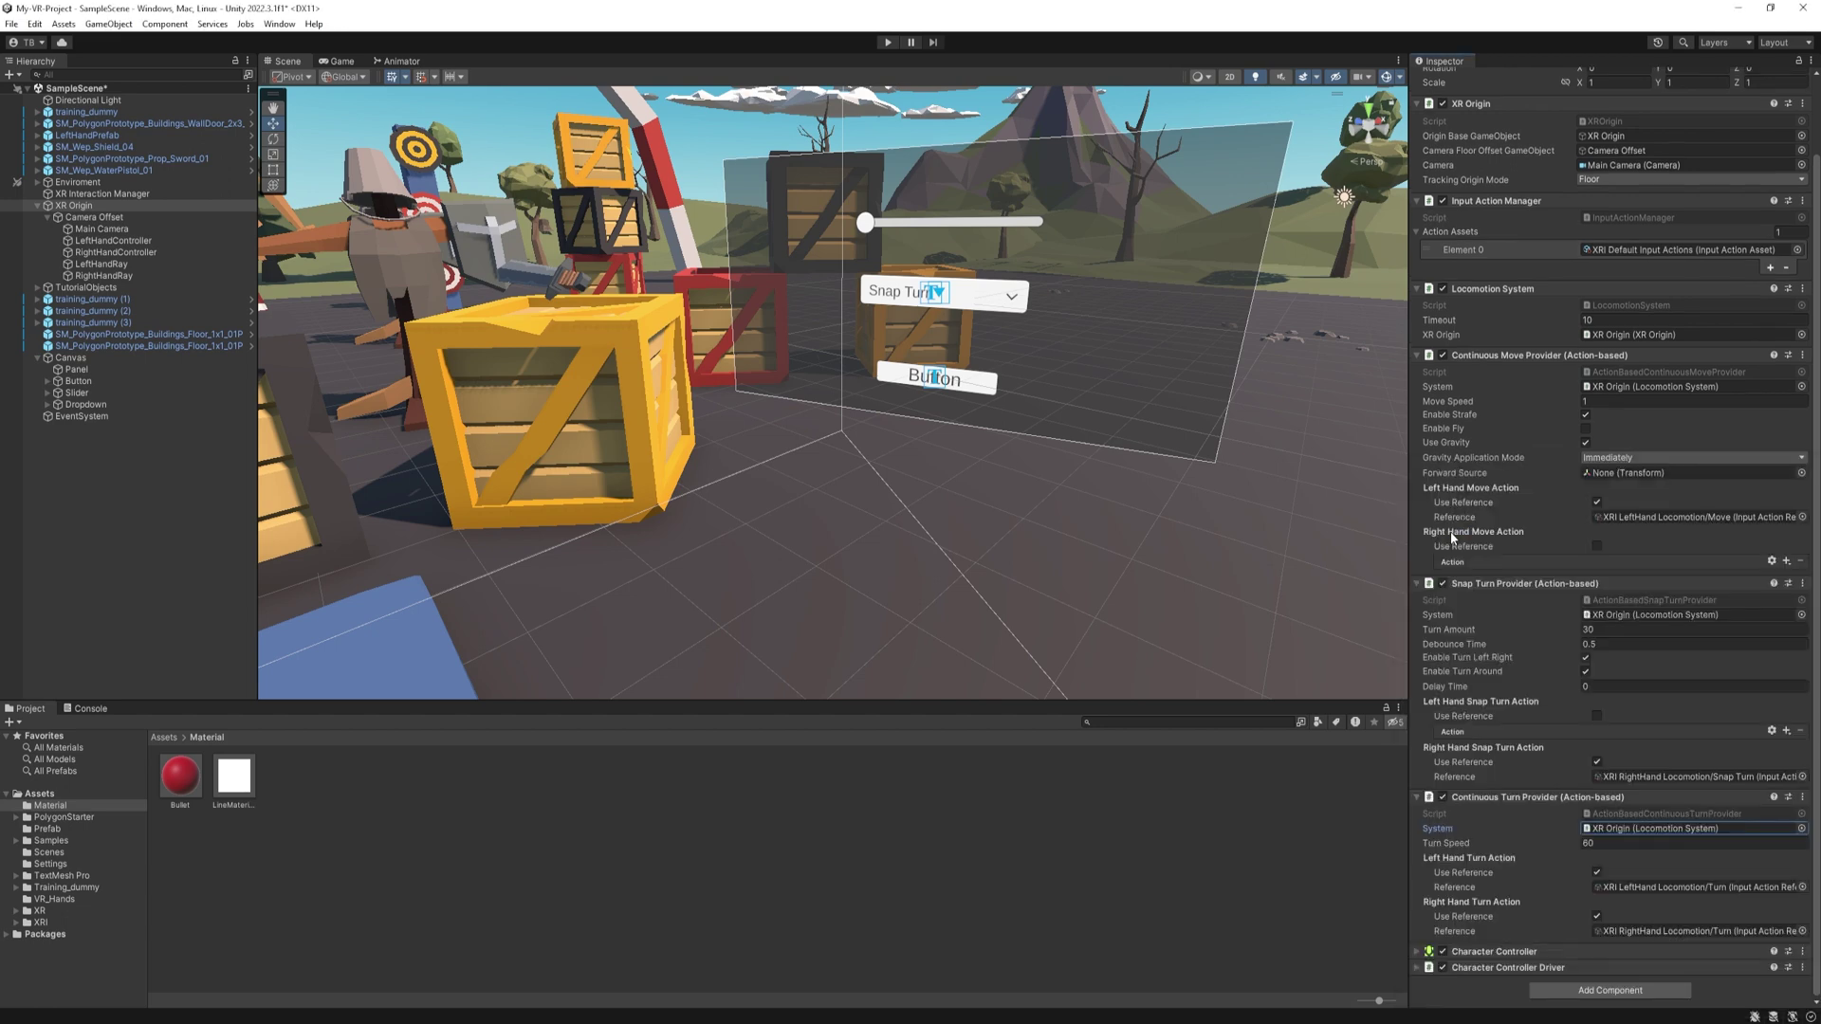
Turn off Use Reference for the Left Hand Turn Action and disable the Continuous Turn Provider component
click(1597, 873)
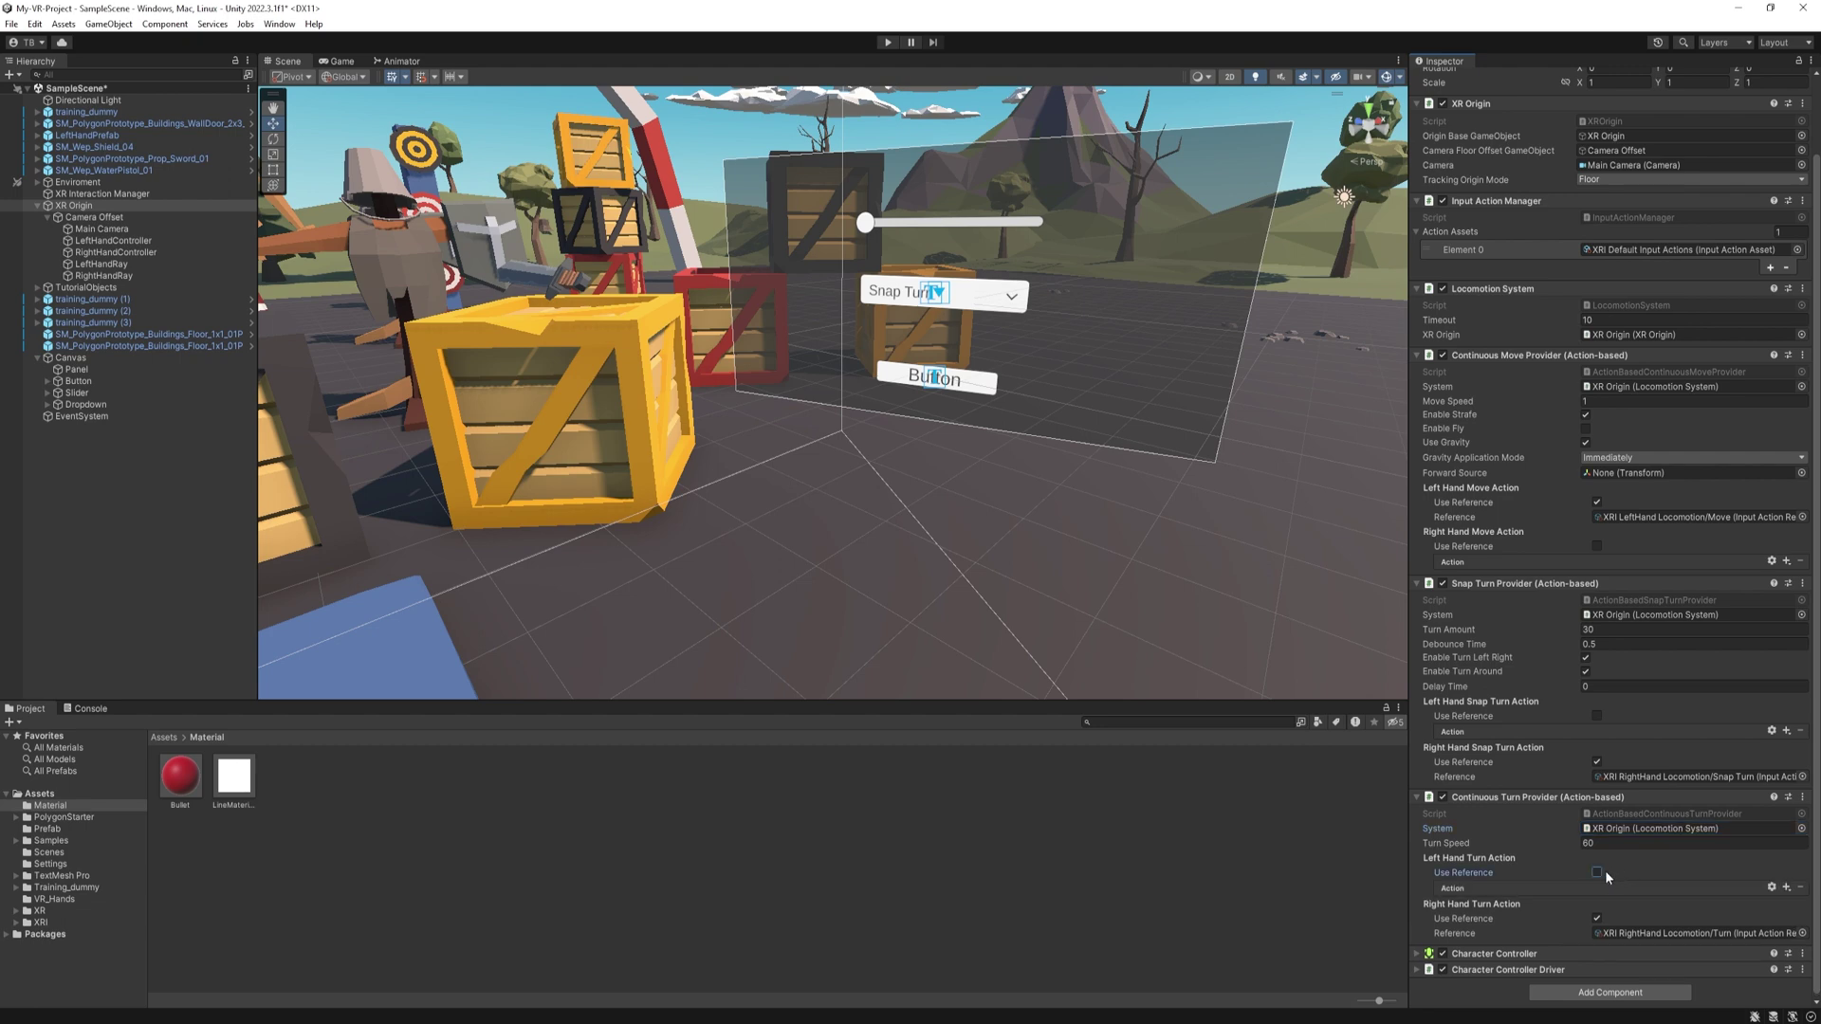
click(1442, 795)
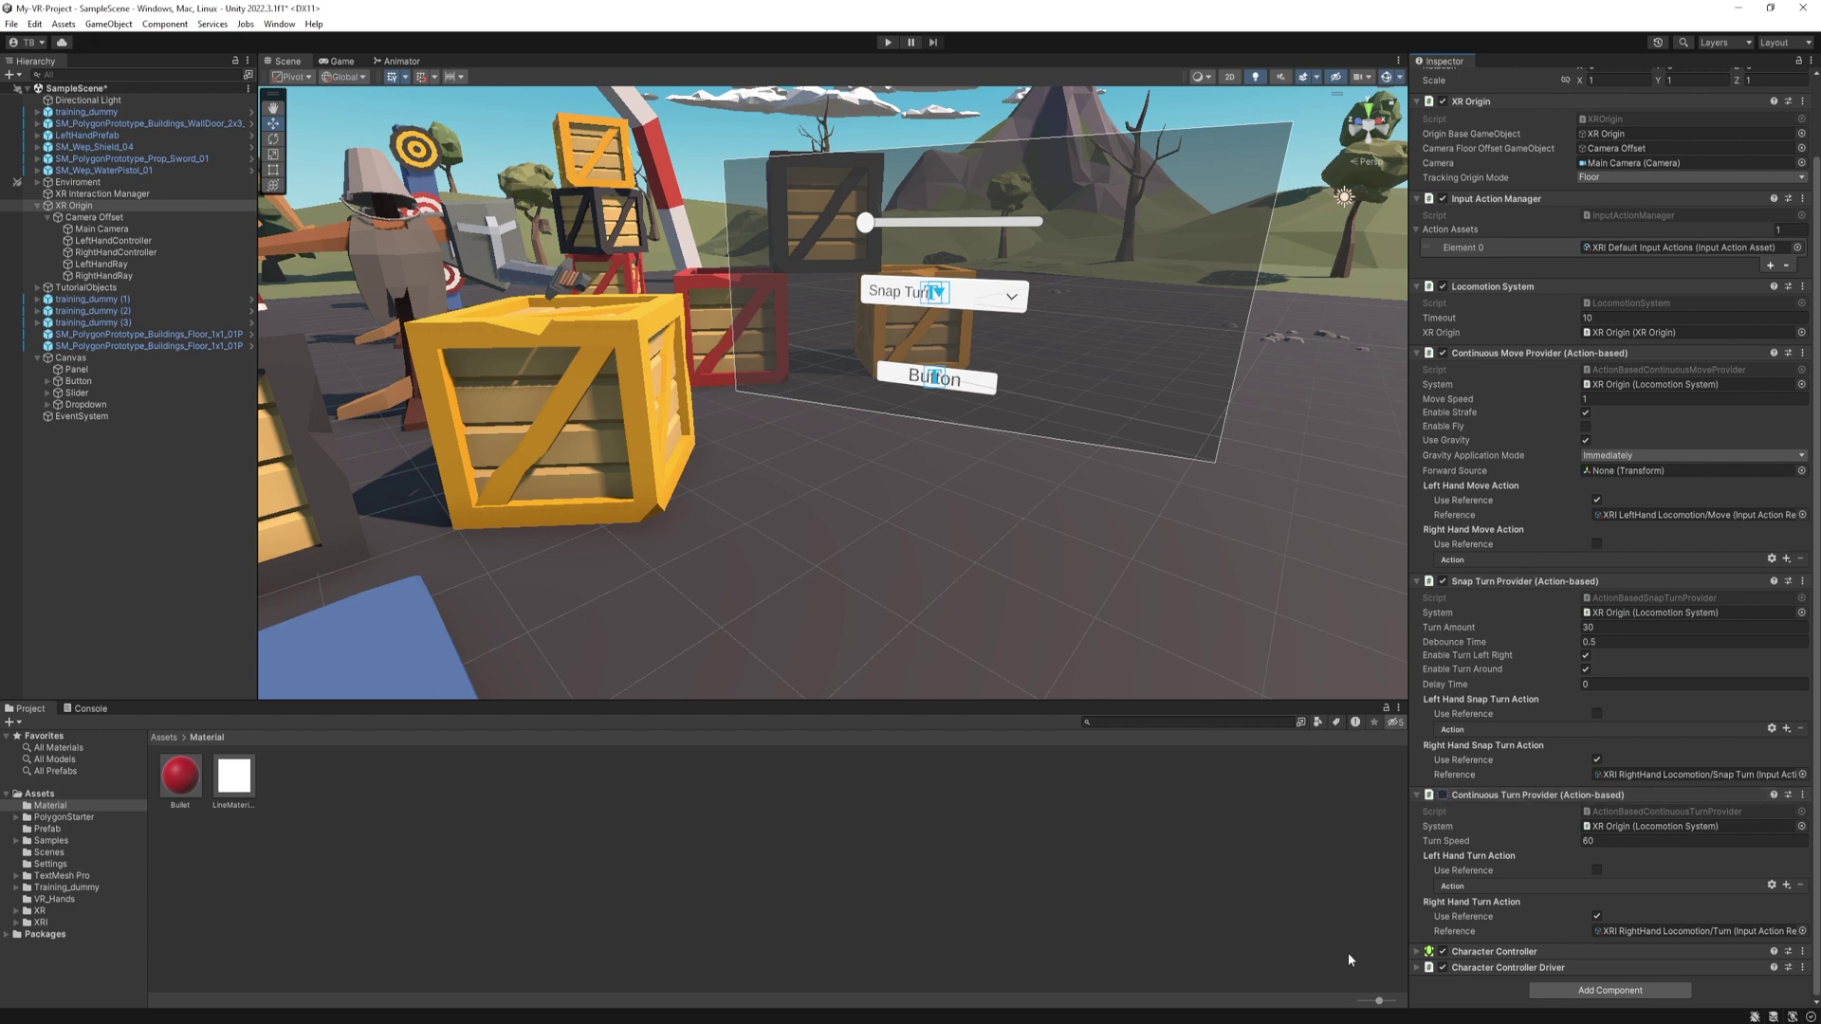
Create a new script named DropdownScript and add it to the Canvas
click(70, 358)
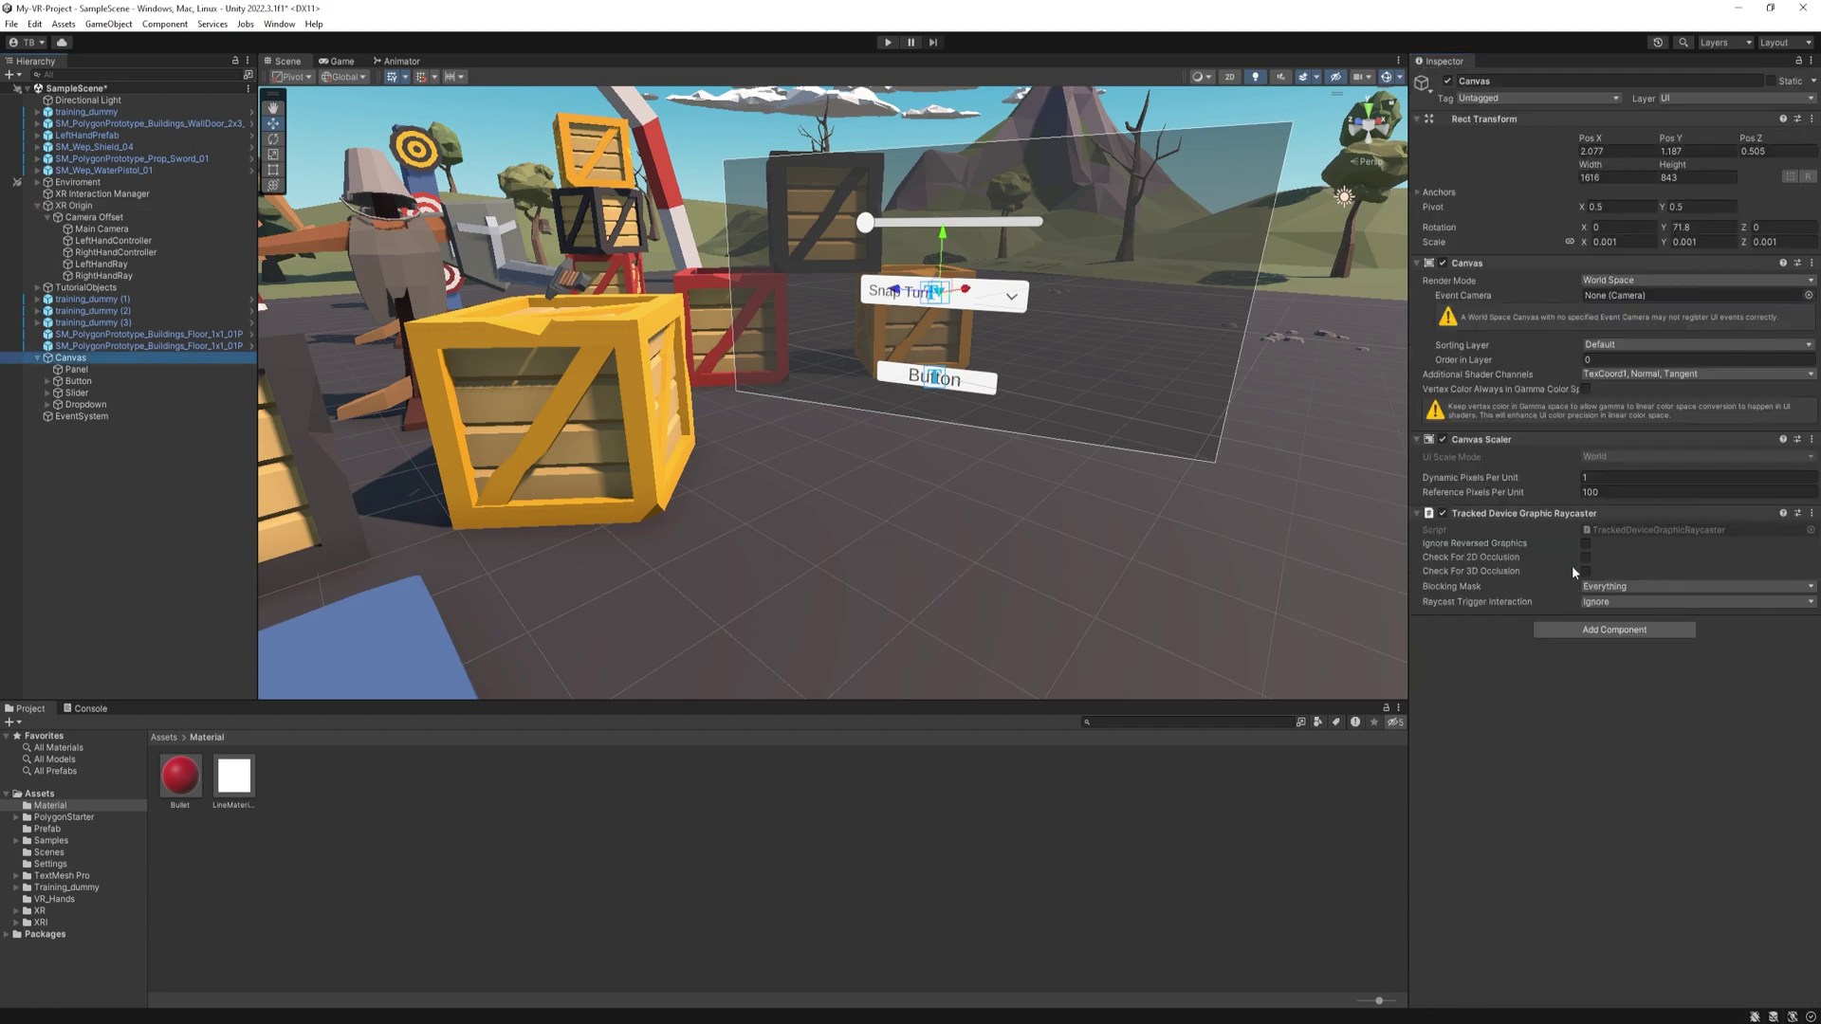
click(1576, 630)
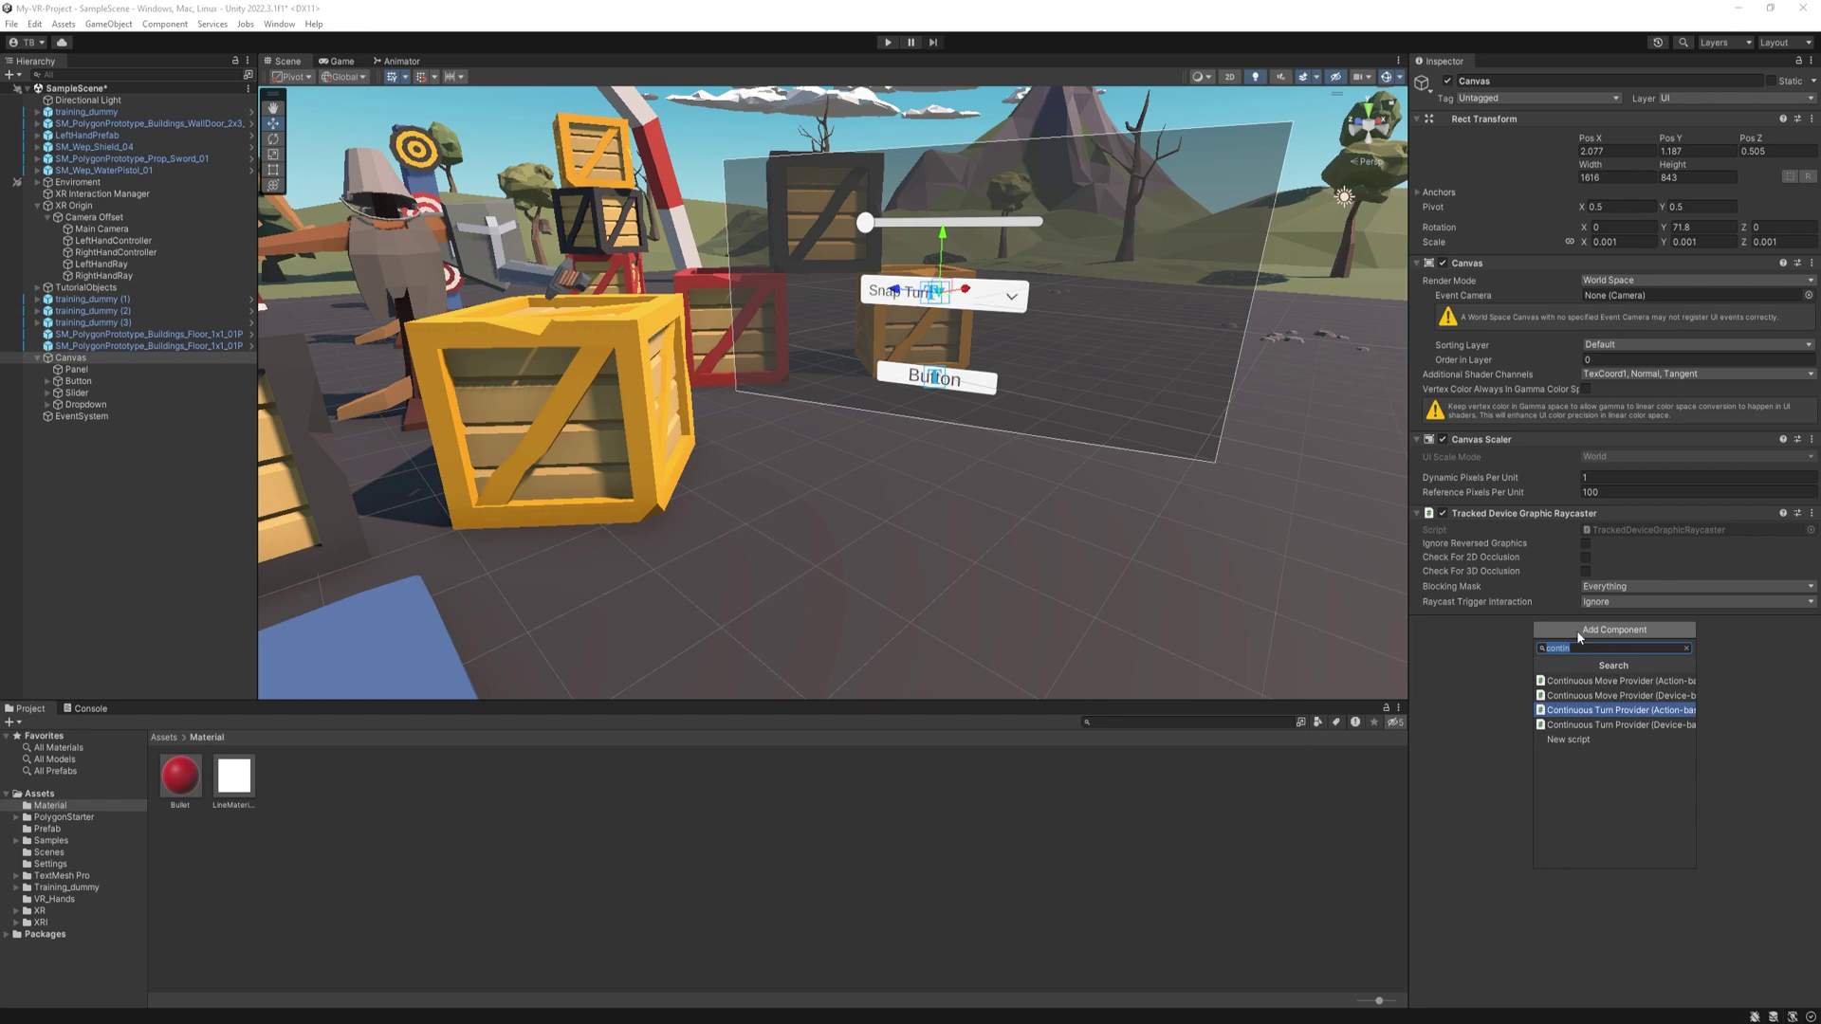
text(DropdownScript)
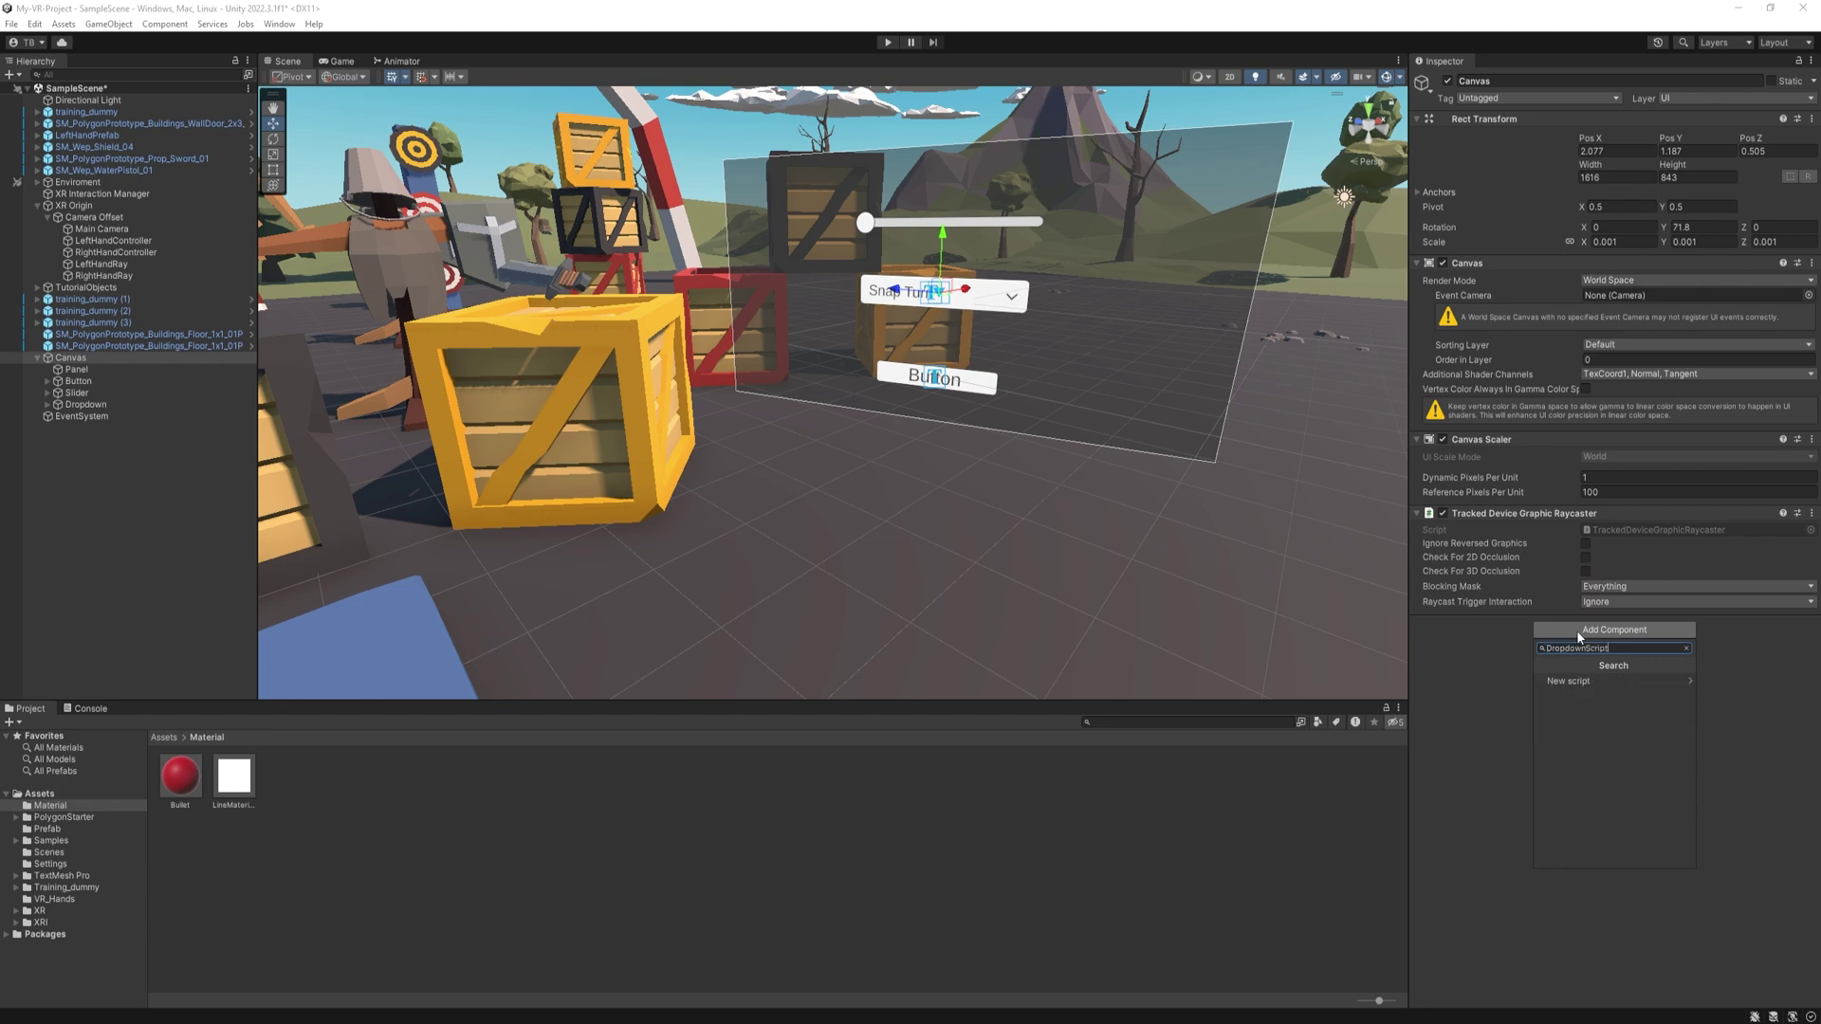
click(1637, 681)
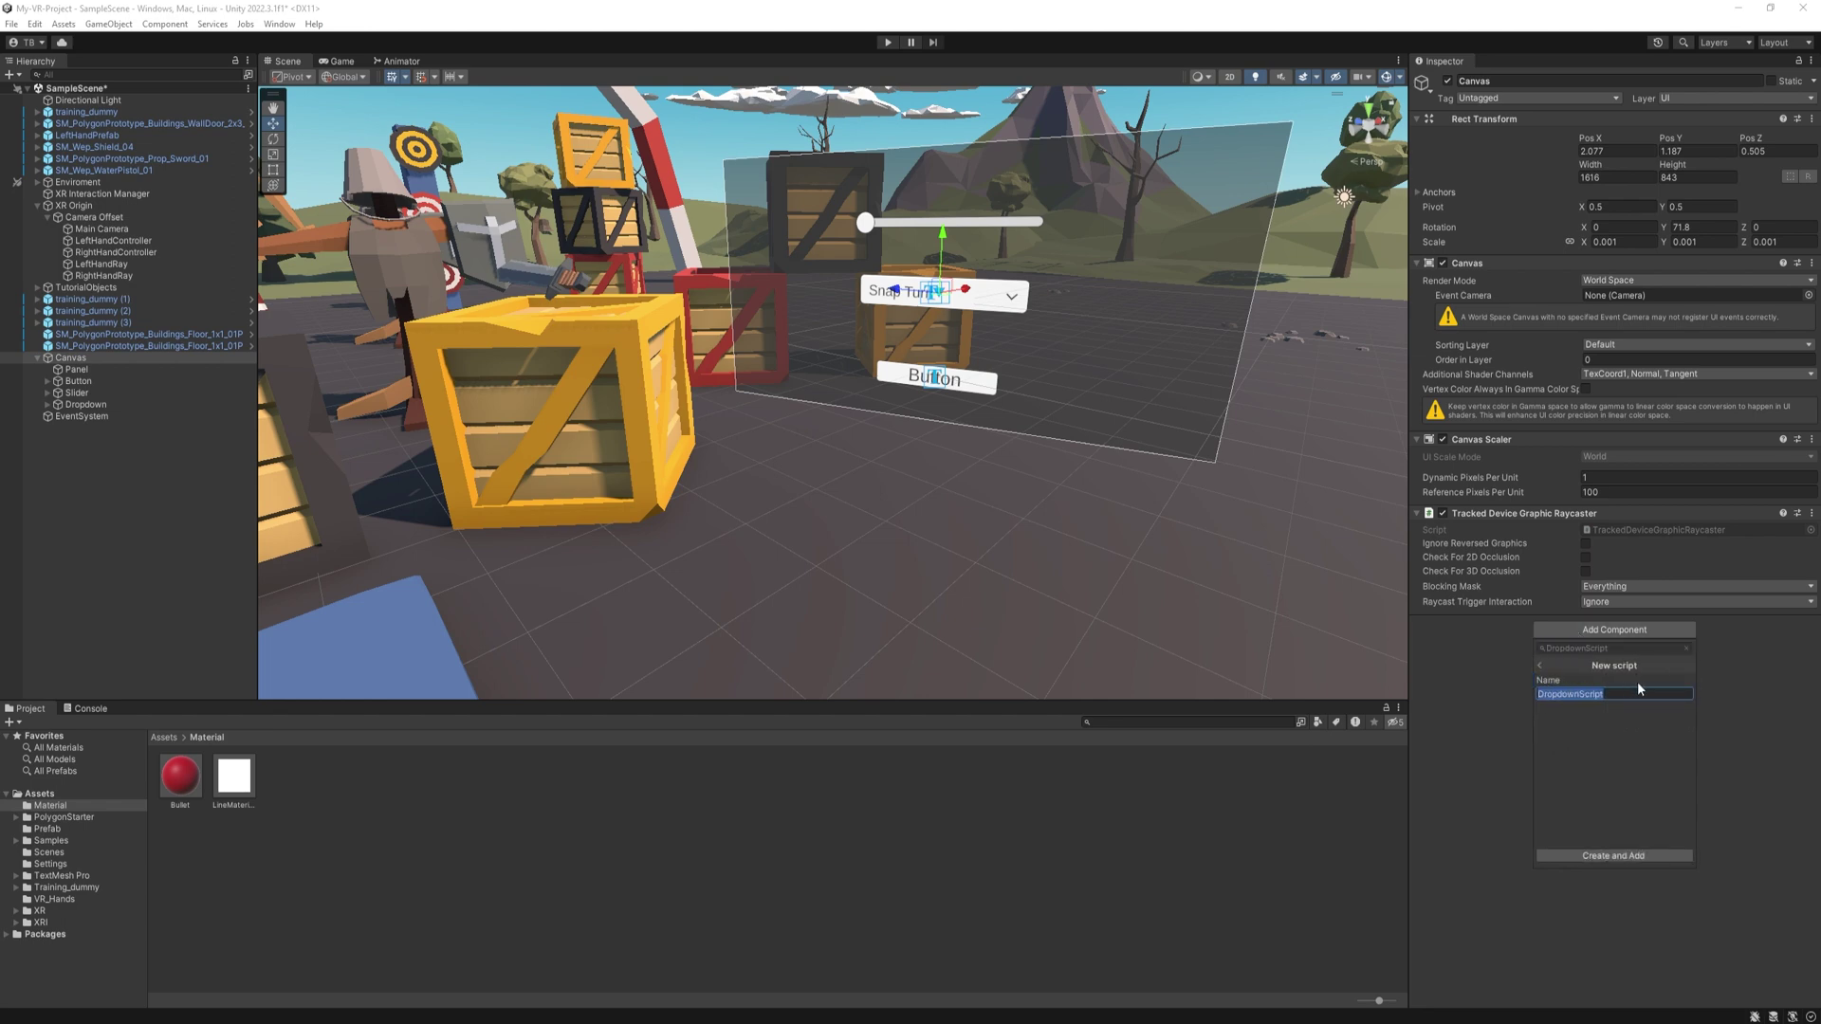
click(1598, 856)
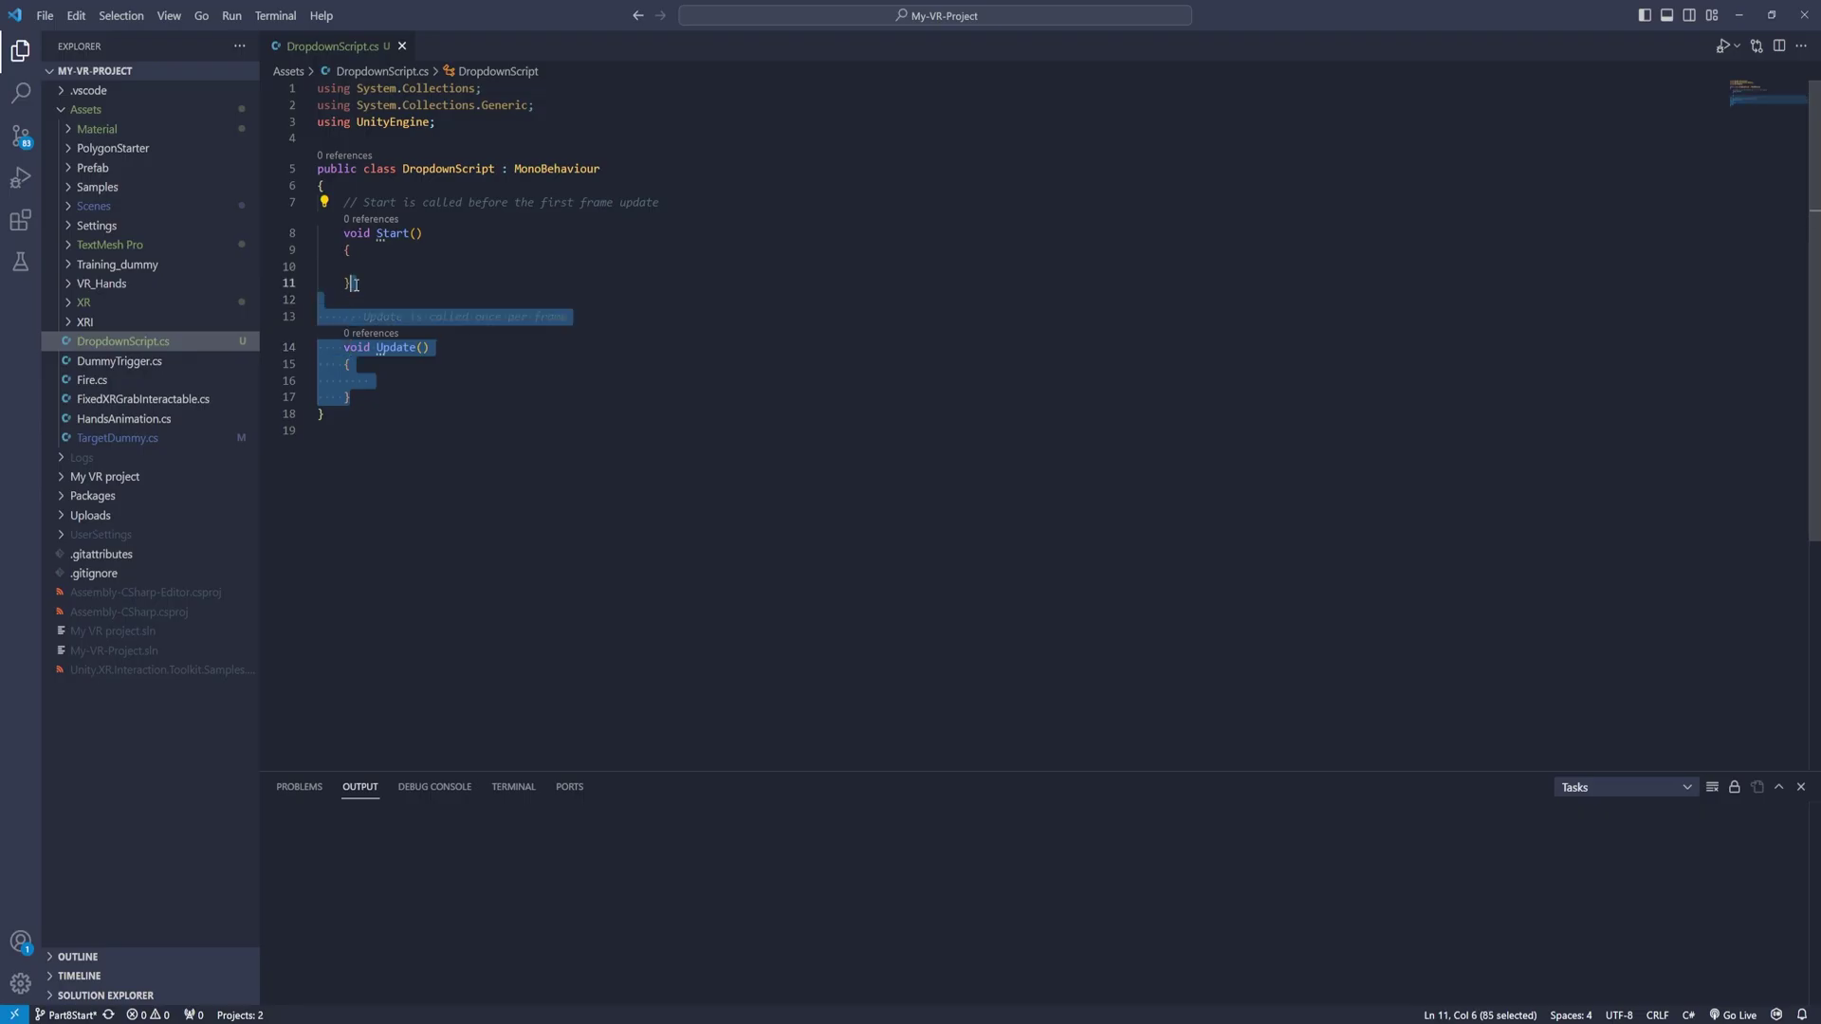
Replace DropdownScript's Start and Update methods with private serialized fields ActionBasedSnapTurnProvider snapTurn and ActionBasedContinuousTurnProvider continousTurn
drag(331, 284, 343, 205)
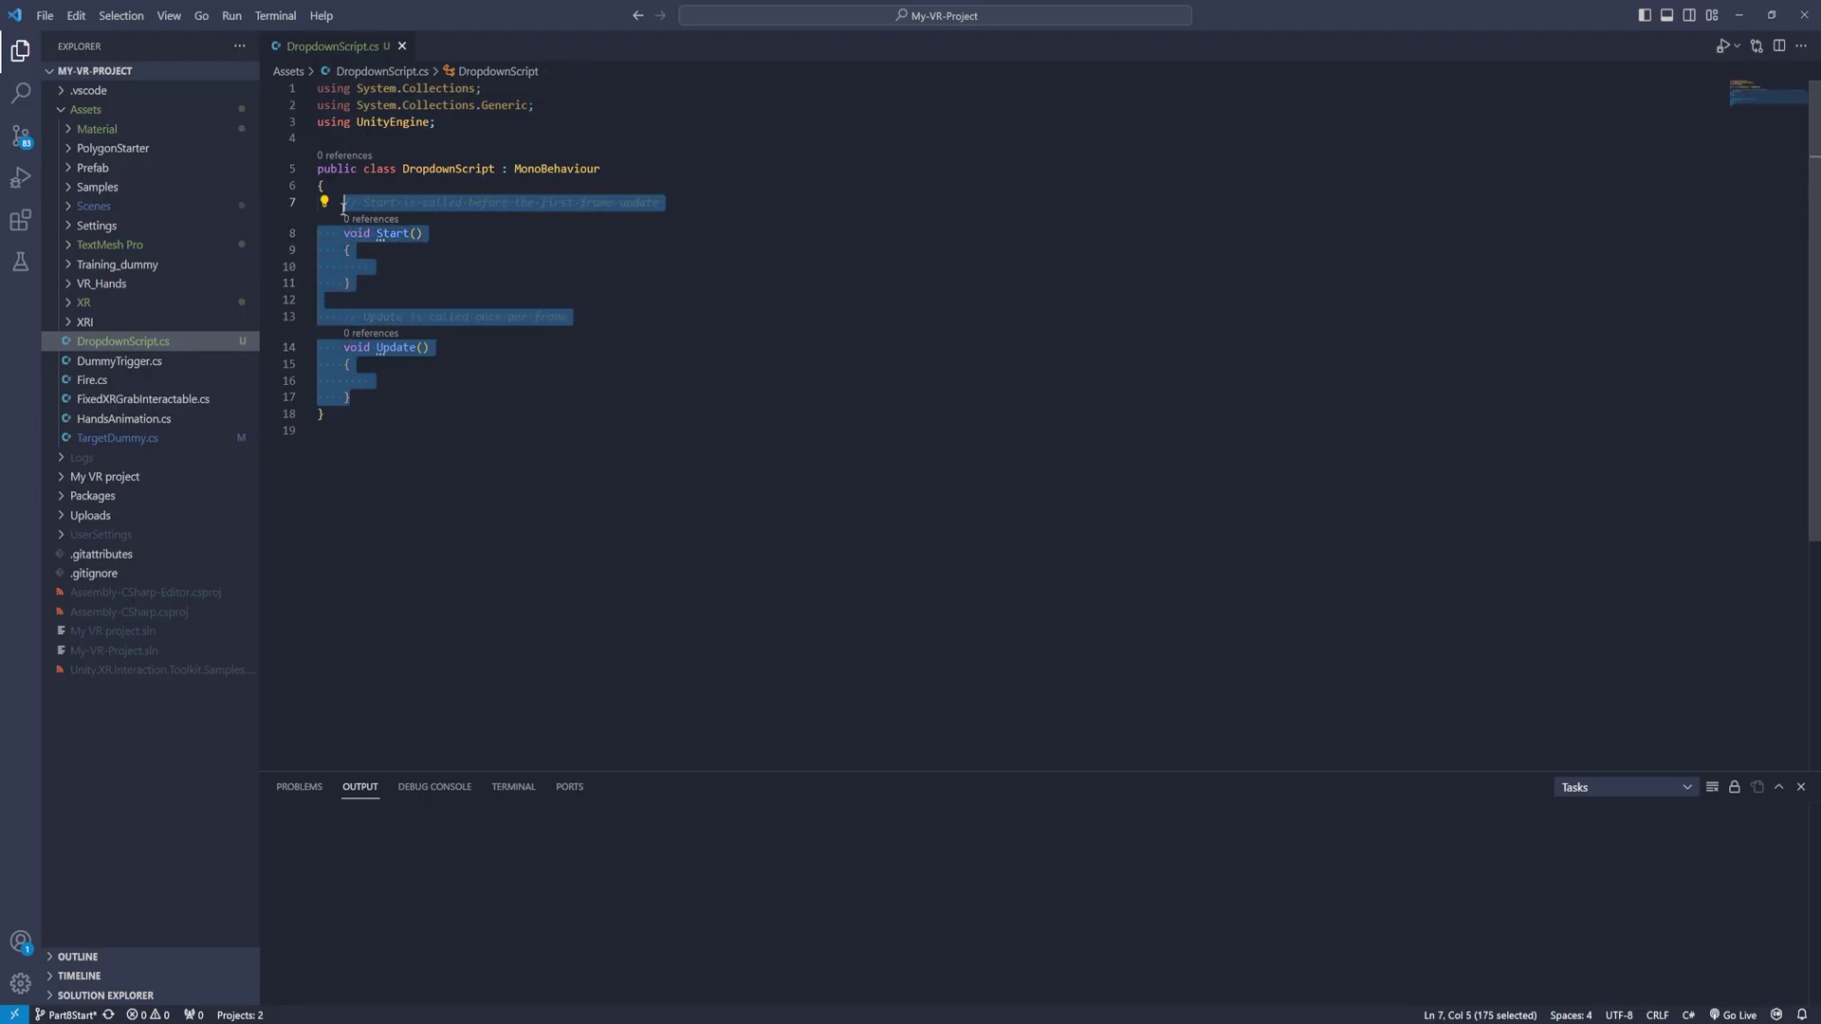
key(BackSpace)
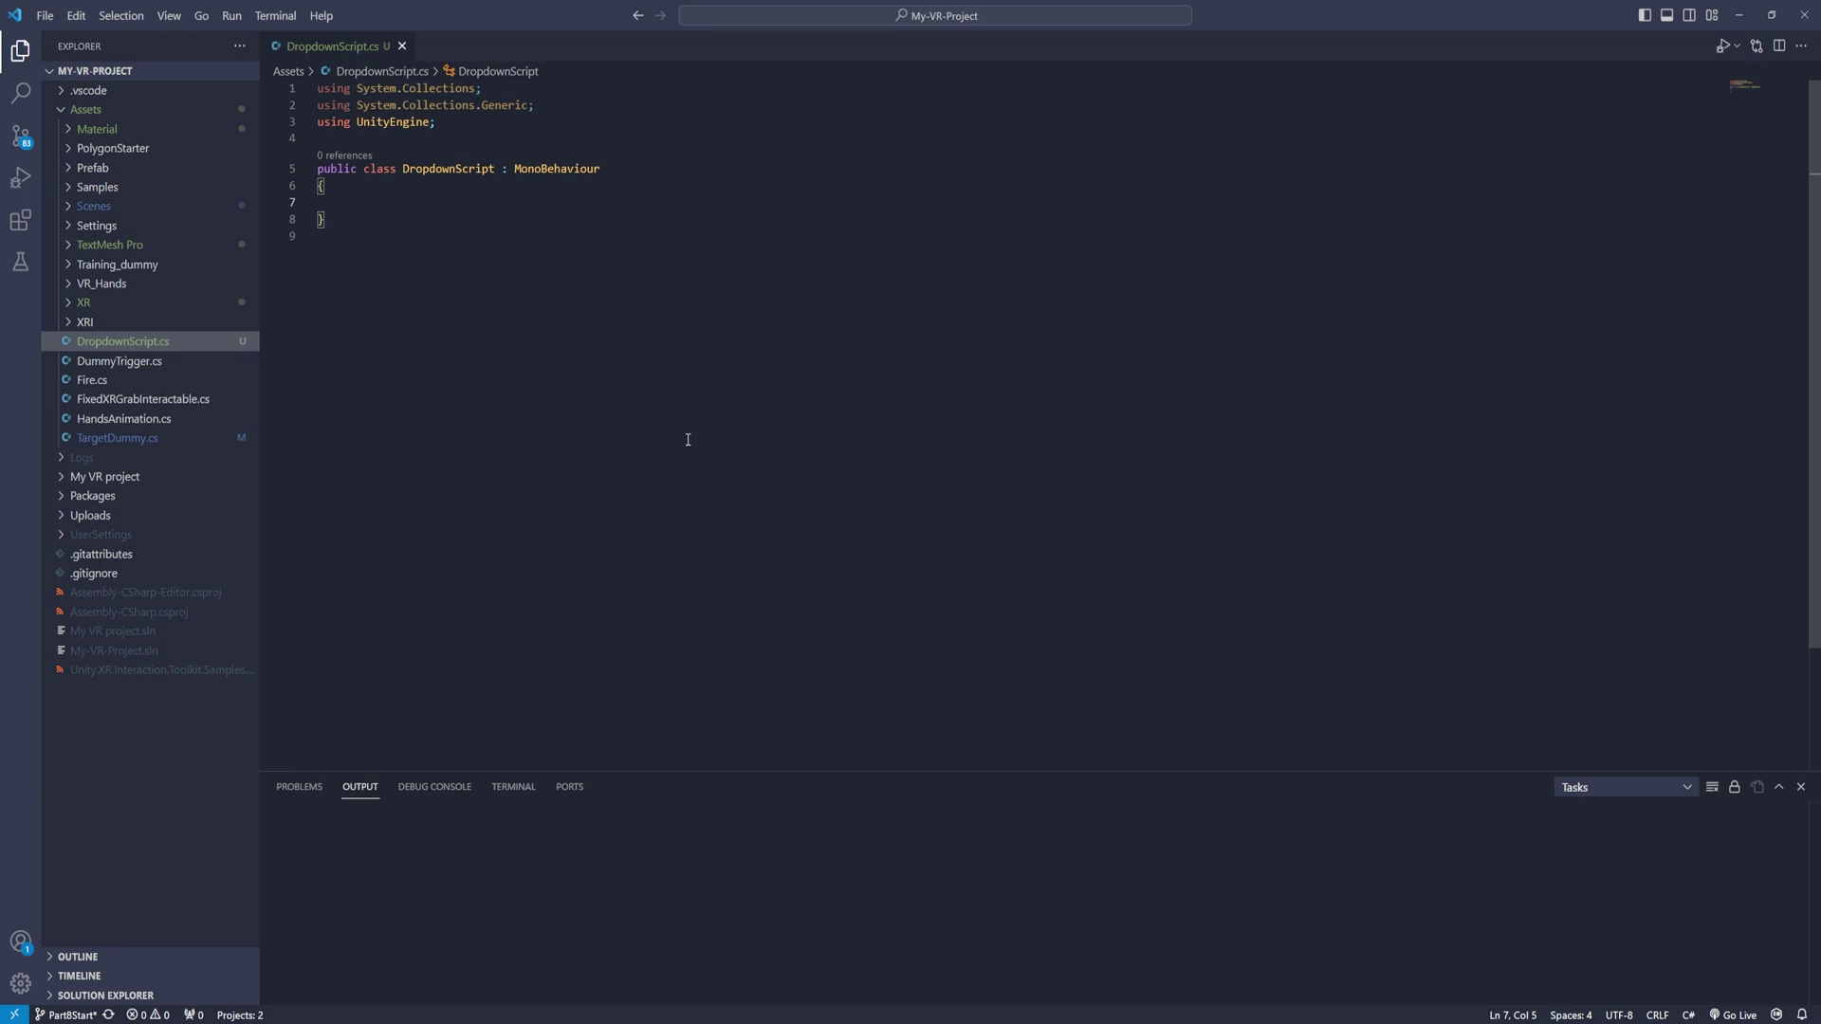
text([SerializeField] private ActionBasedSnapTurnProvider snapTurn;     [SerializeField] private ActionBasedContinuousTurnProvider continousTurn;)
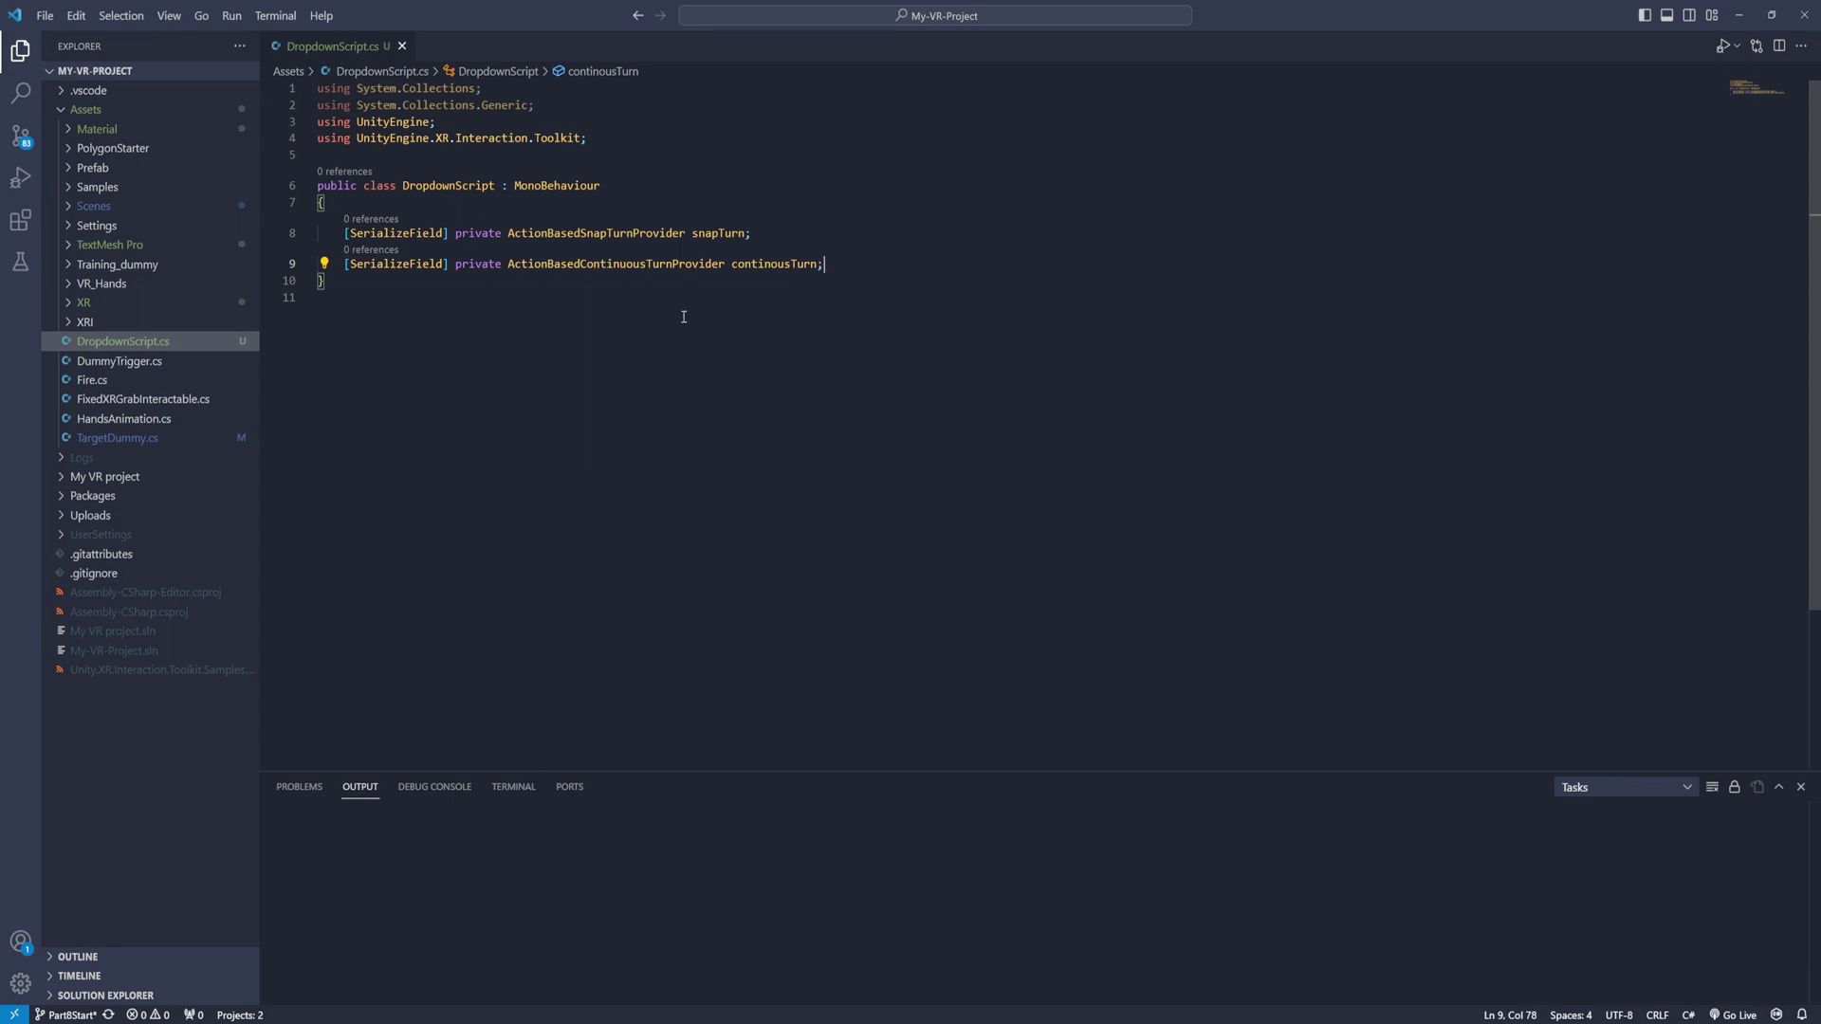
Declare a public void method TrunProviderSelect with an int index parameter below the fields, and switch to Unity
key(Return)
key(Return)
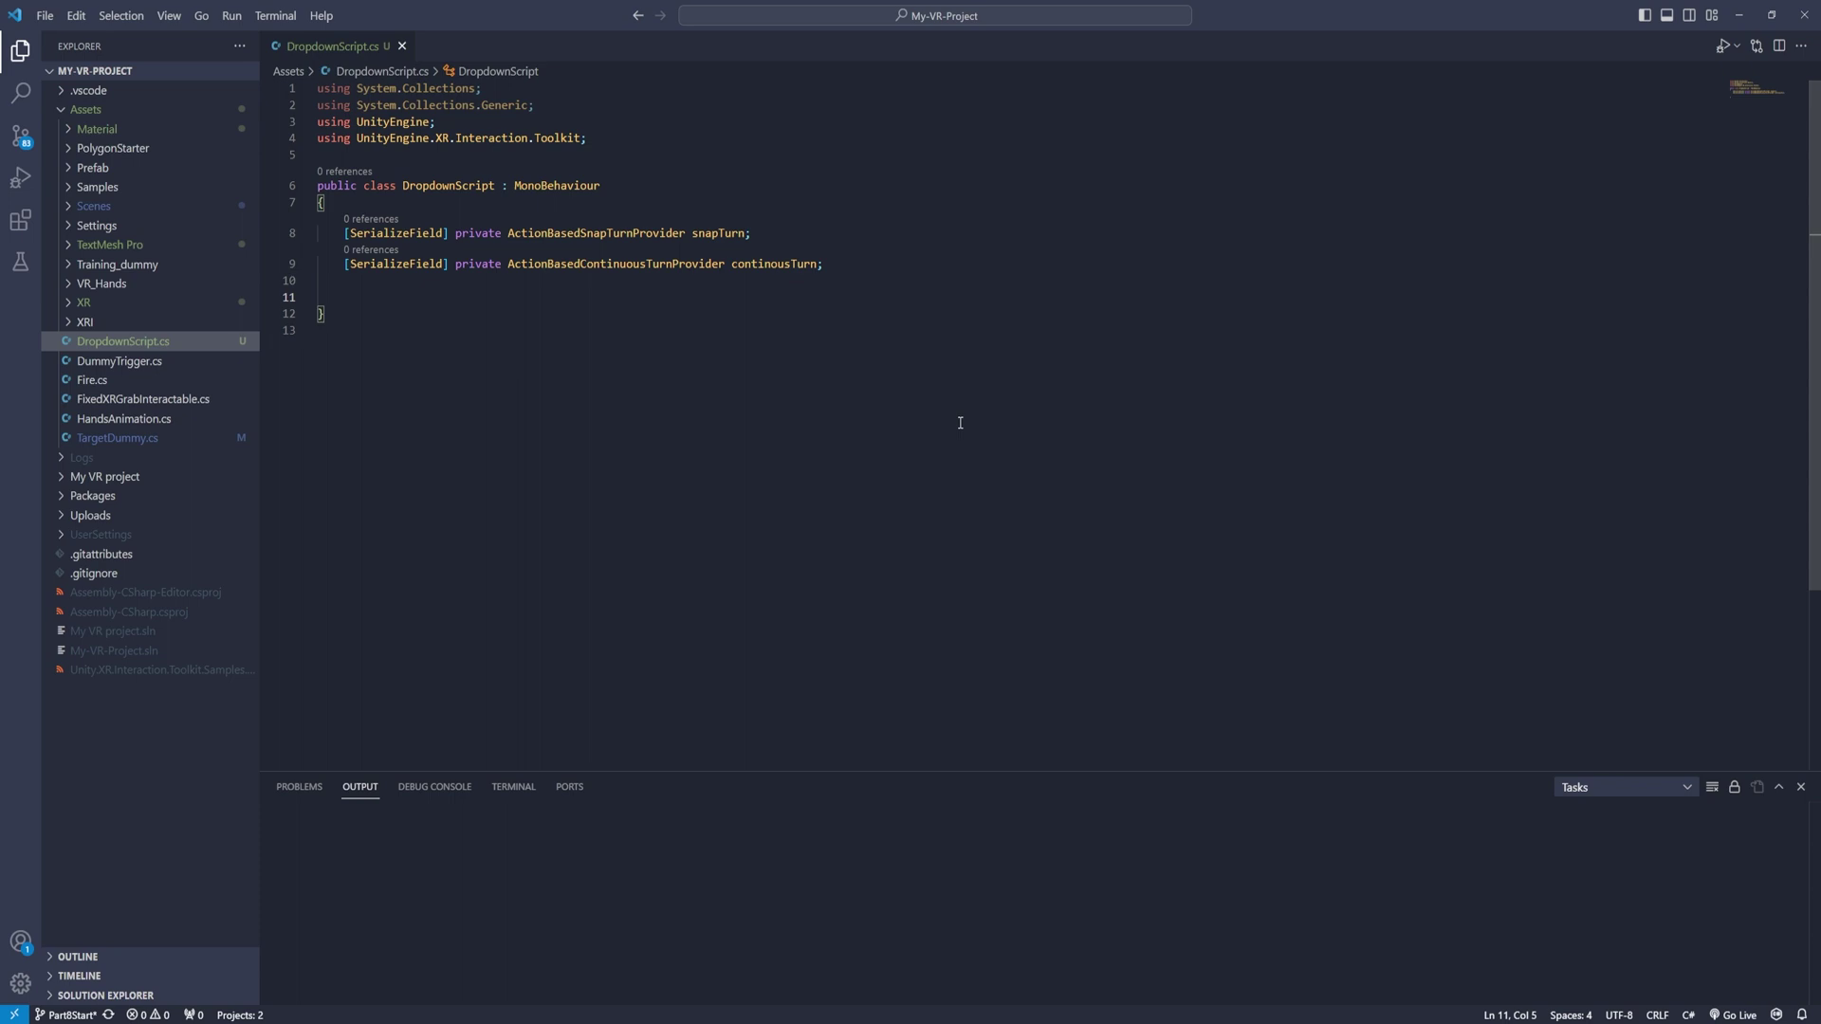
text(public void TrunProviderSelect()
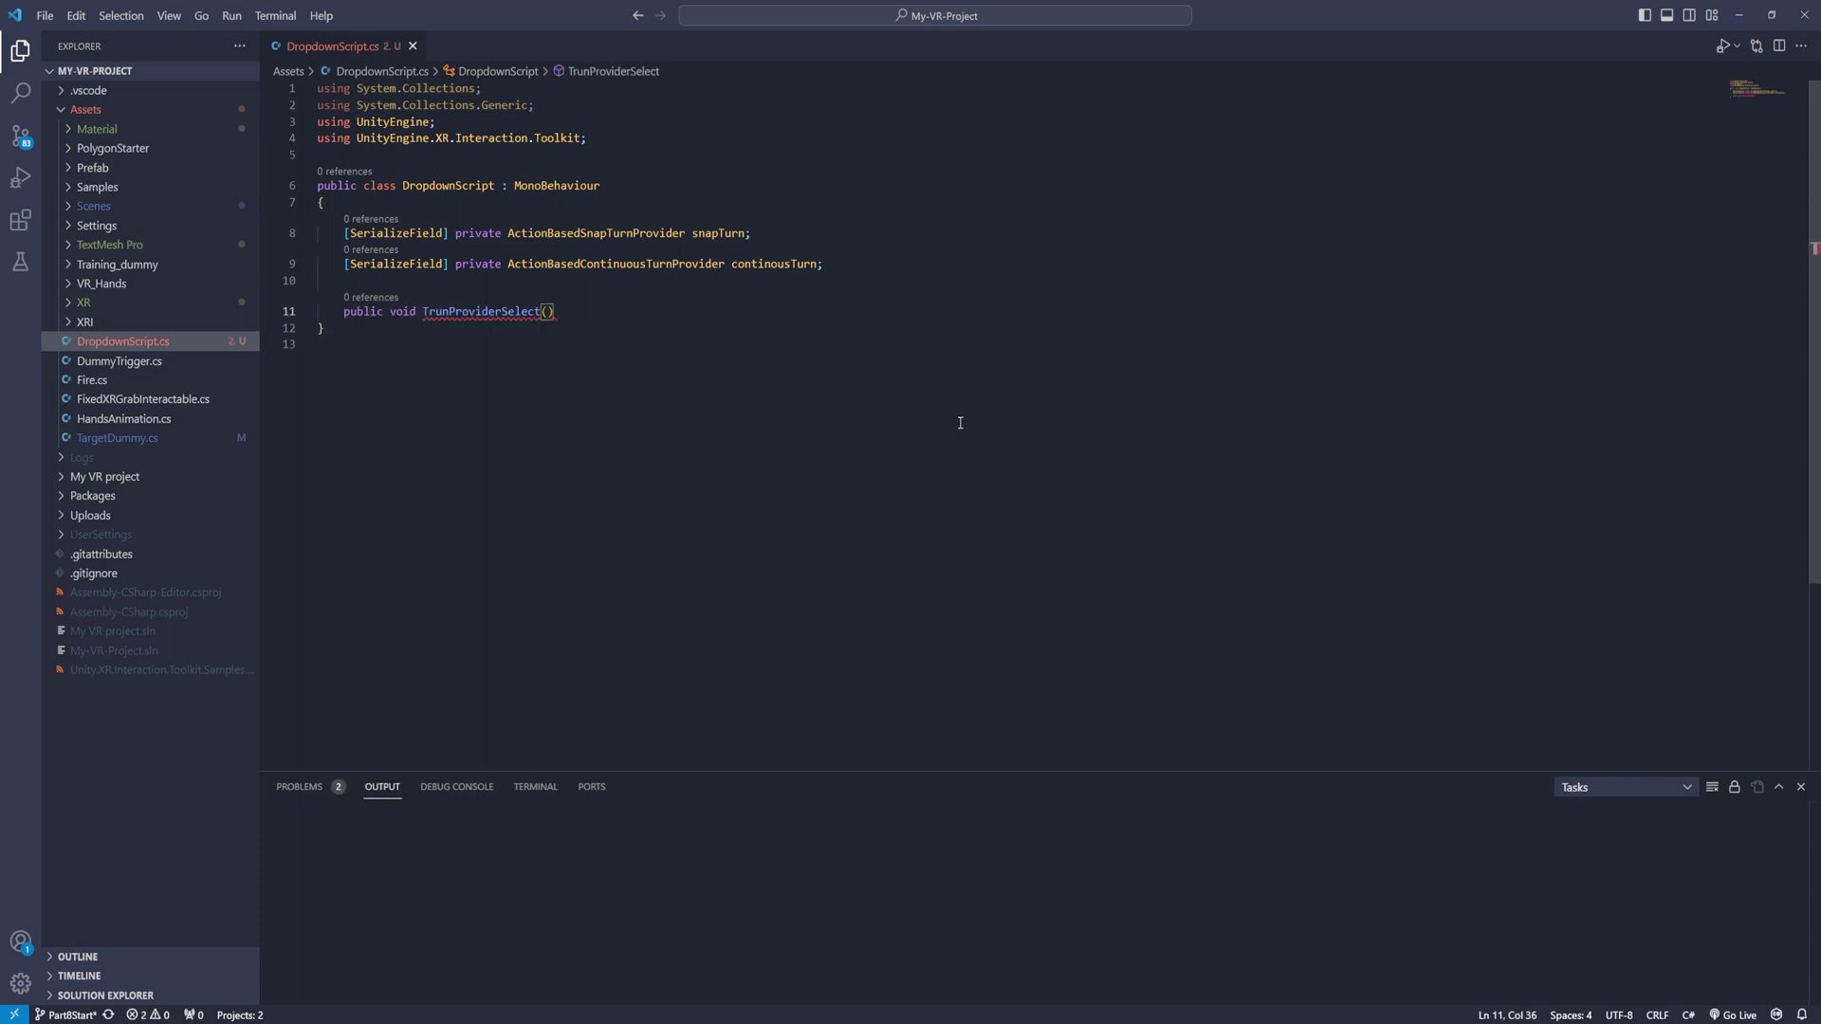
text(int index)
key(alt+Tab)
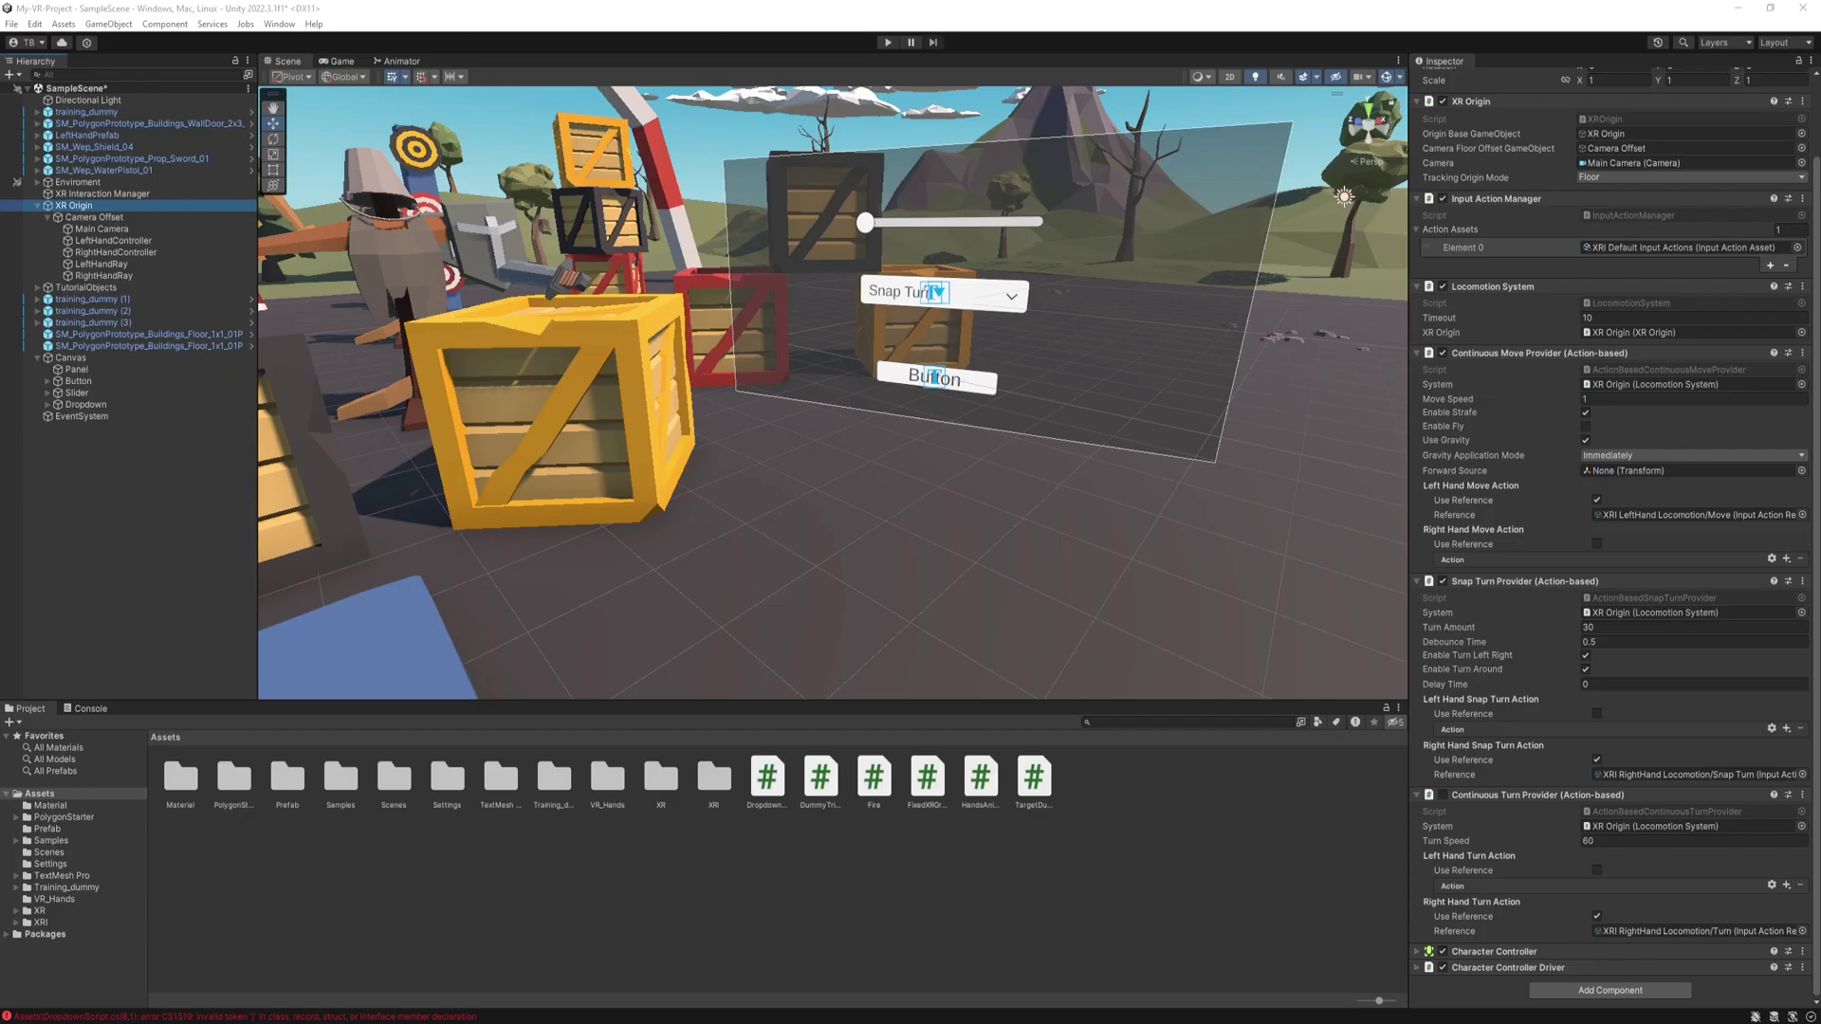
Add an On Value Changed event to the Dropdown that targets the Canvas and calls DropdownScript's dynamic int TrunProviderSelect function
click(86, 405)
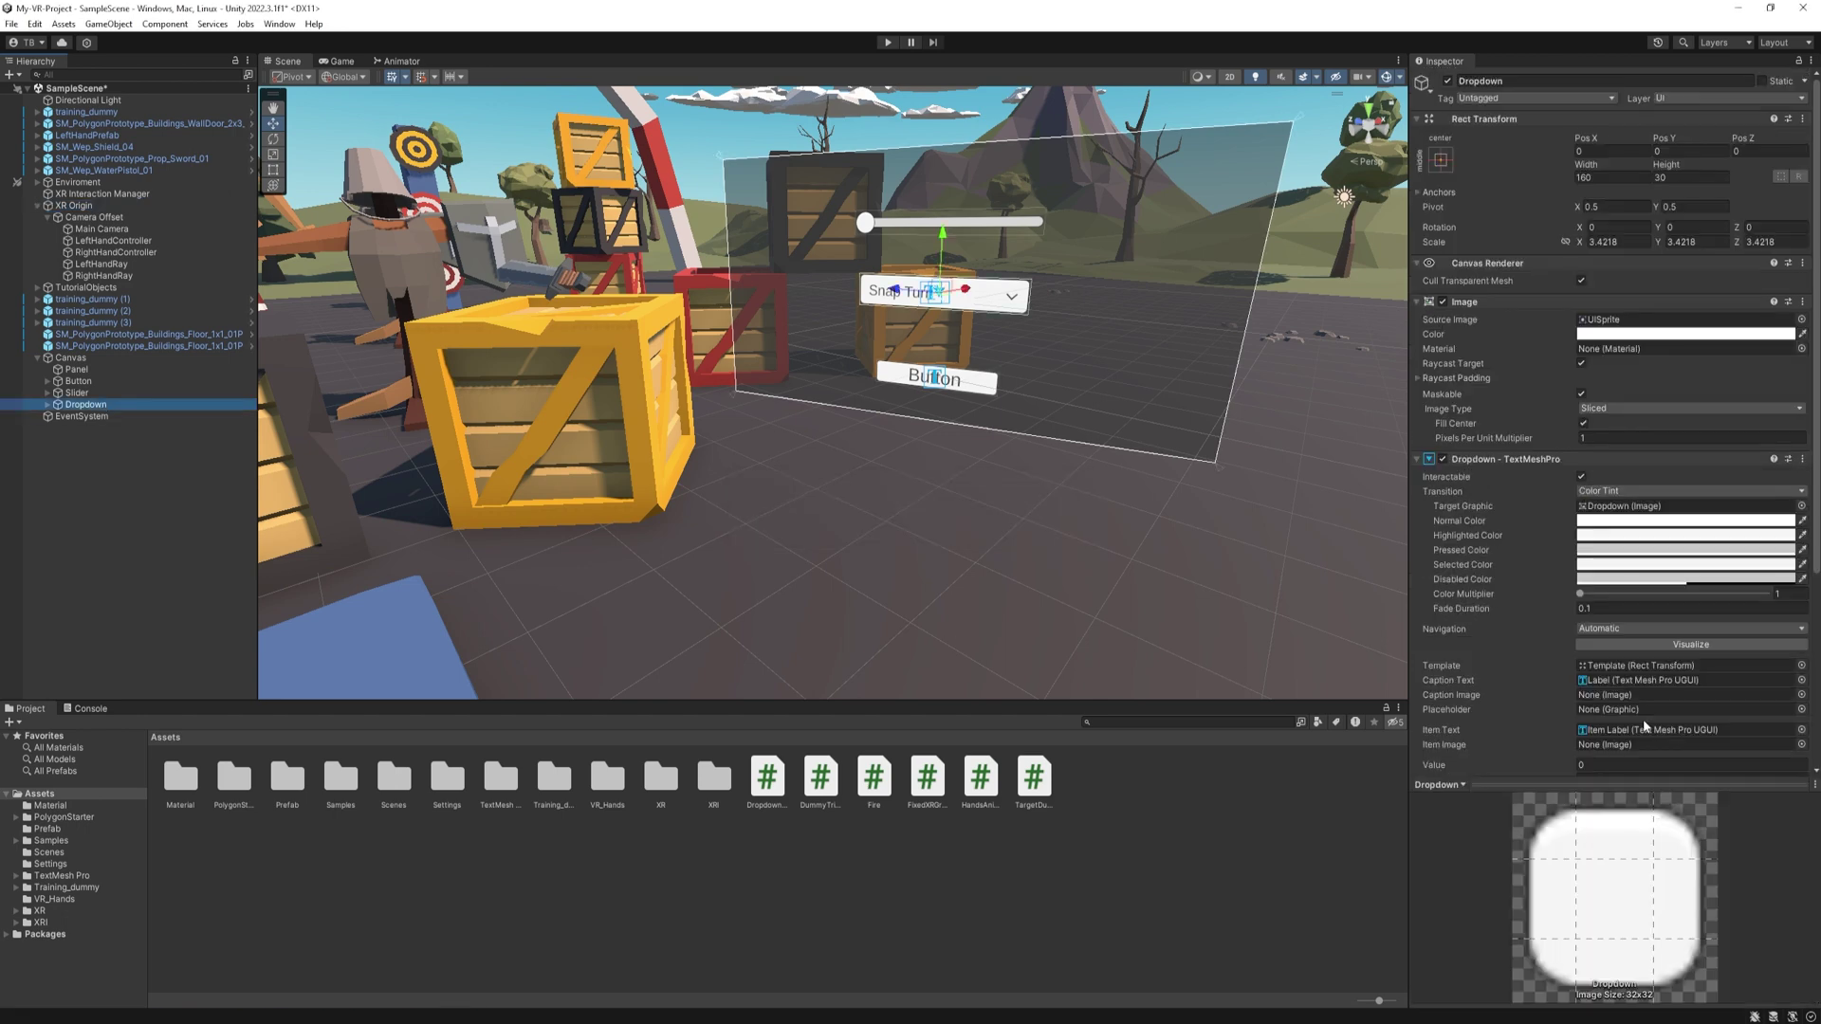
scroll(1660, 690, down, 10)
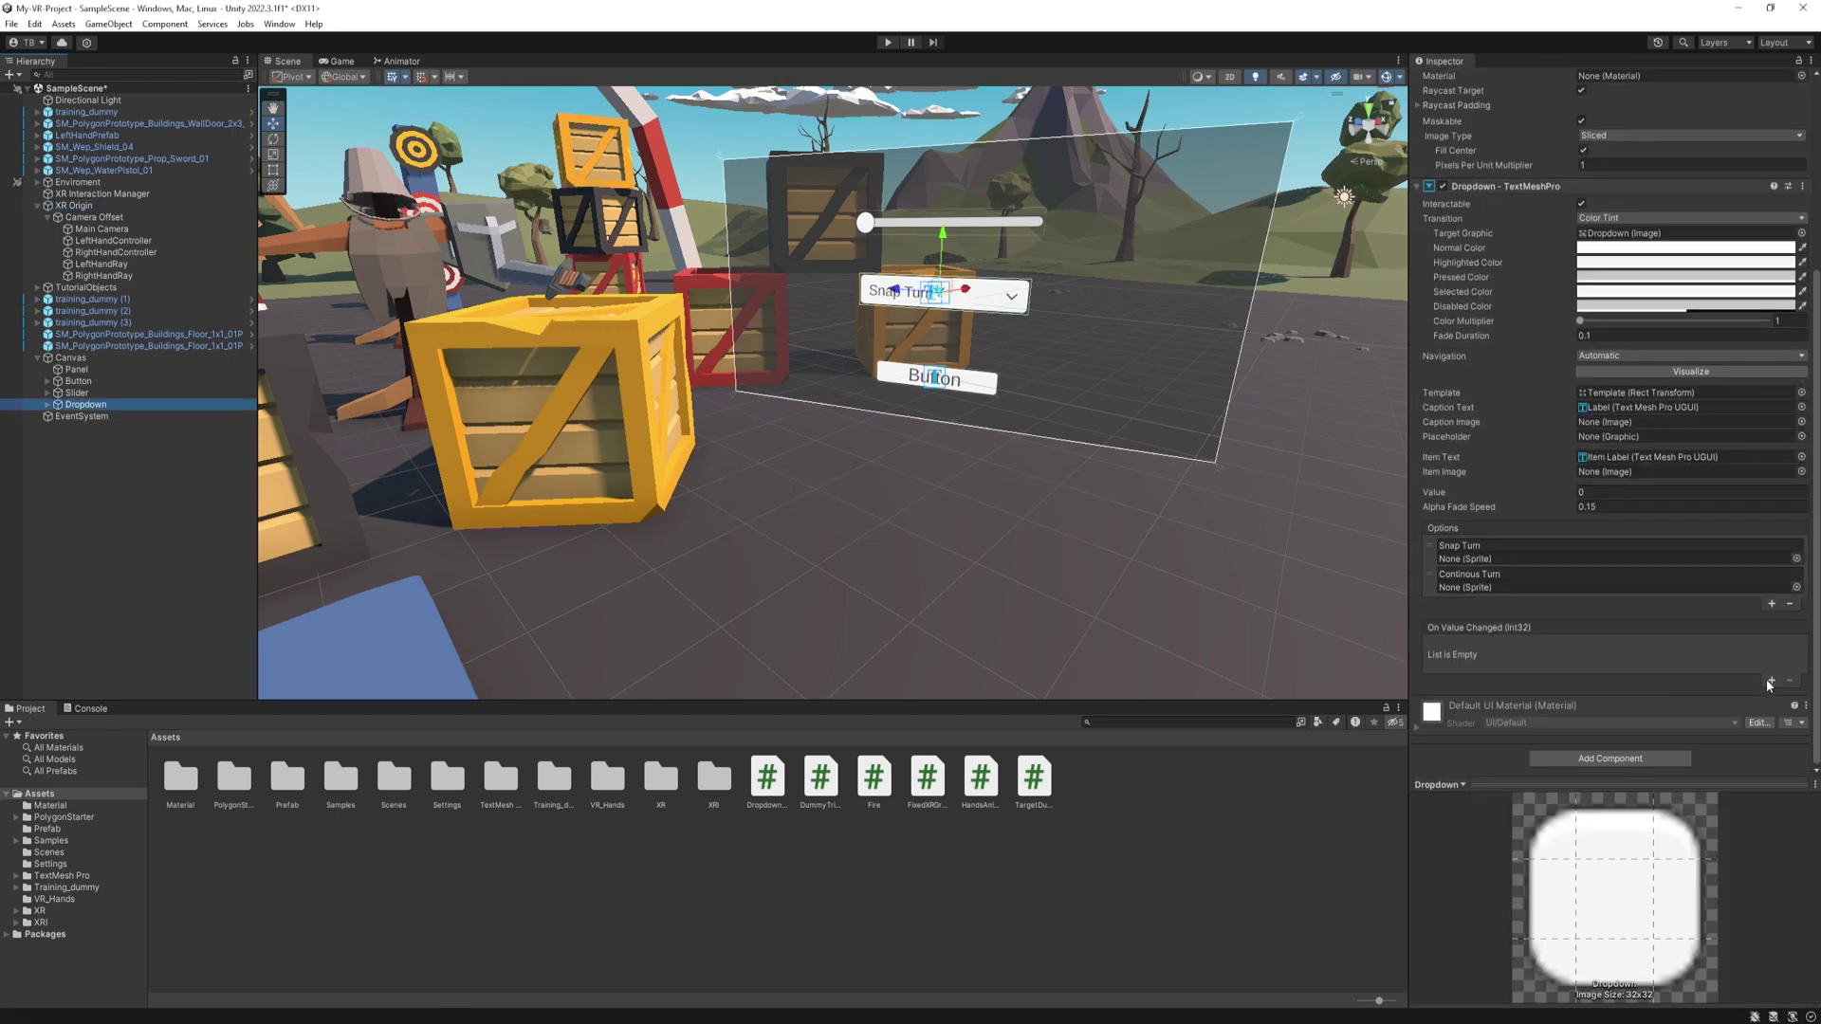
click(1769, 680)
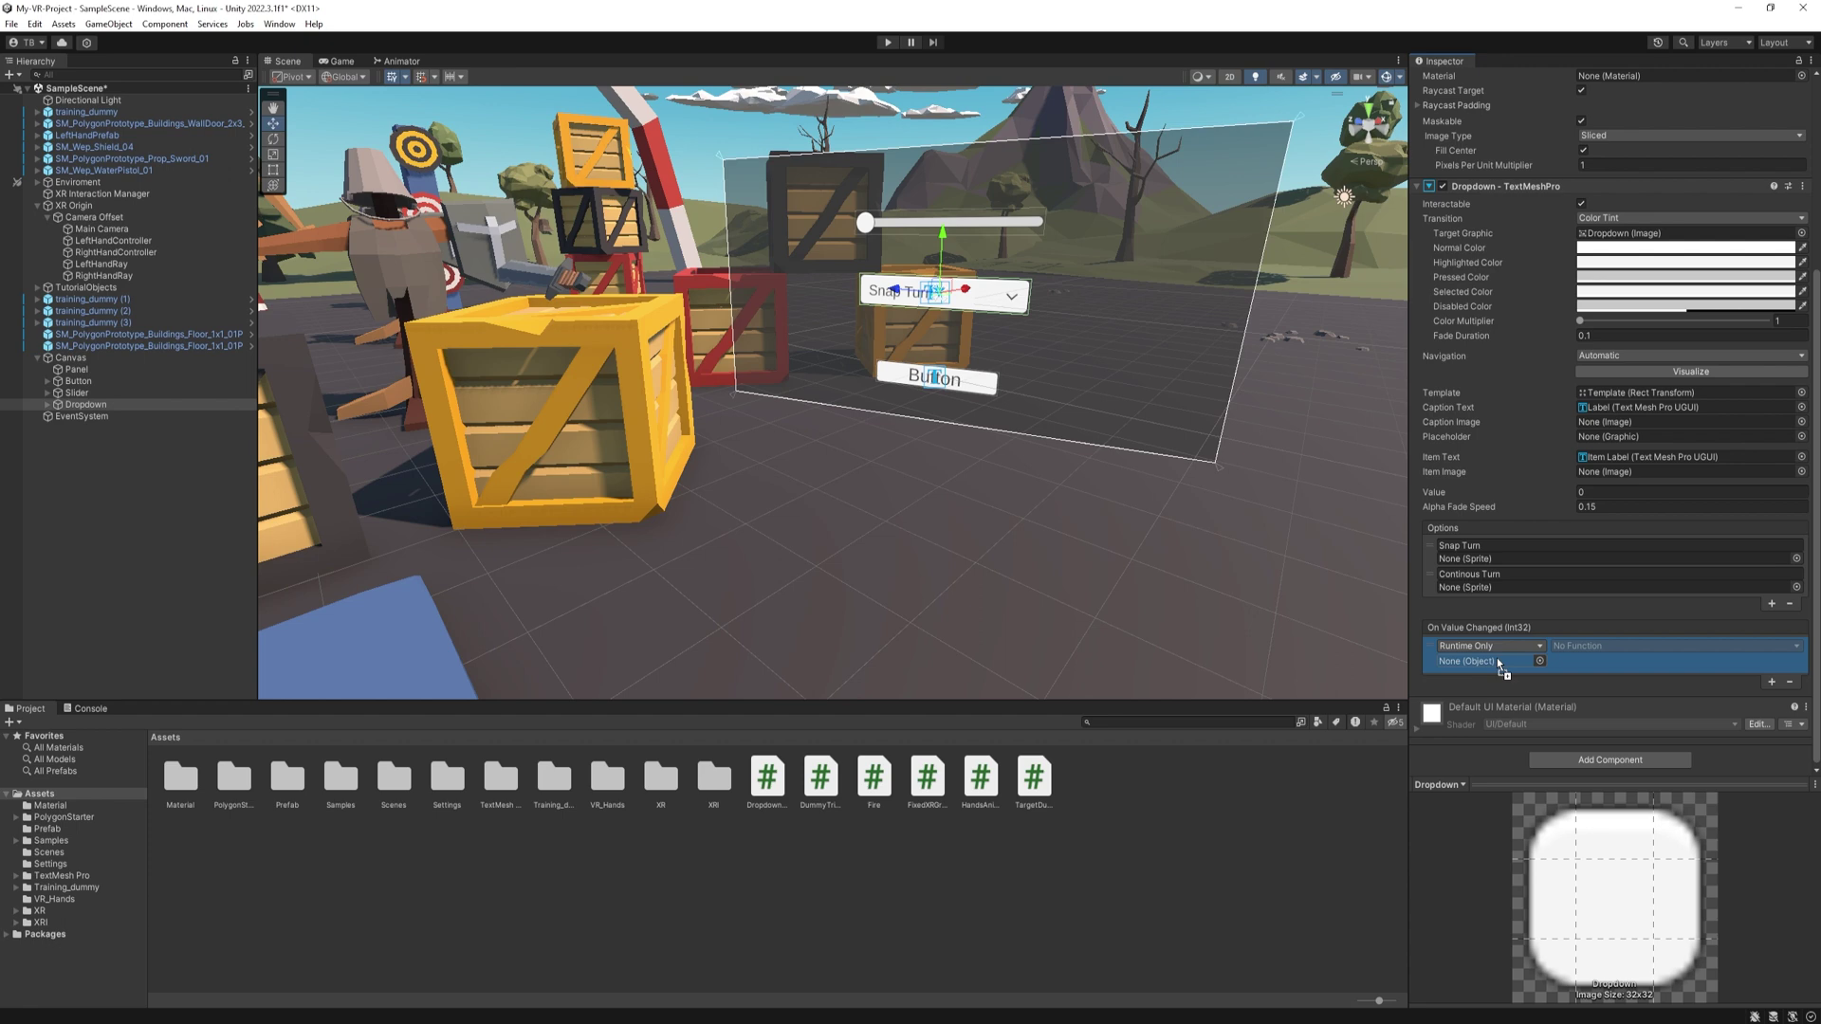
drag(1499, 663, 1496, 662)
click(1674, 646)
mouse_move(1606, 766)
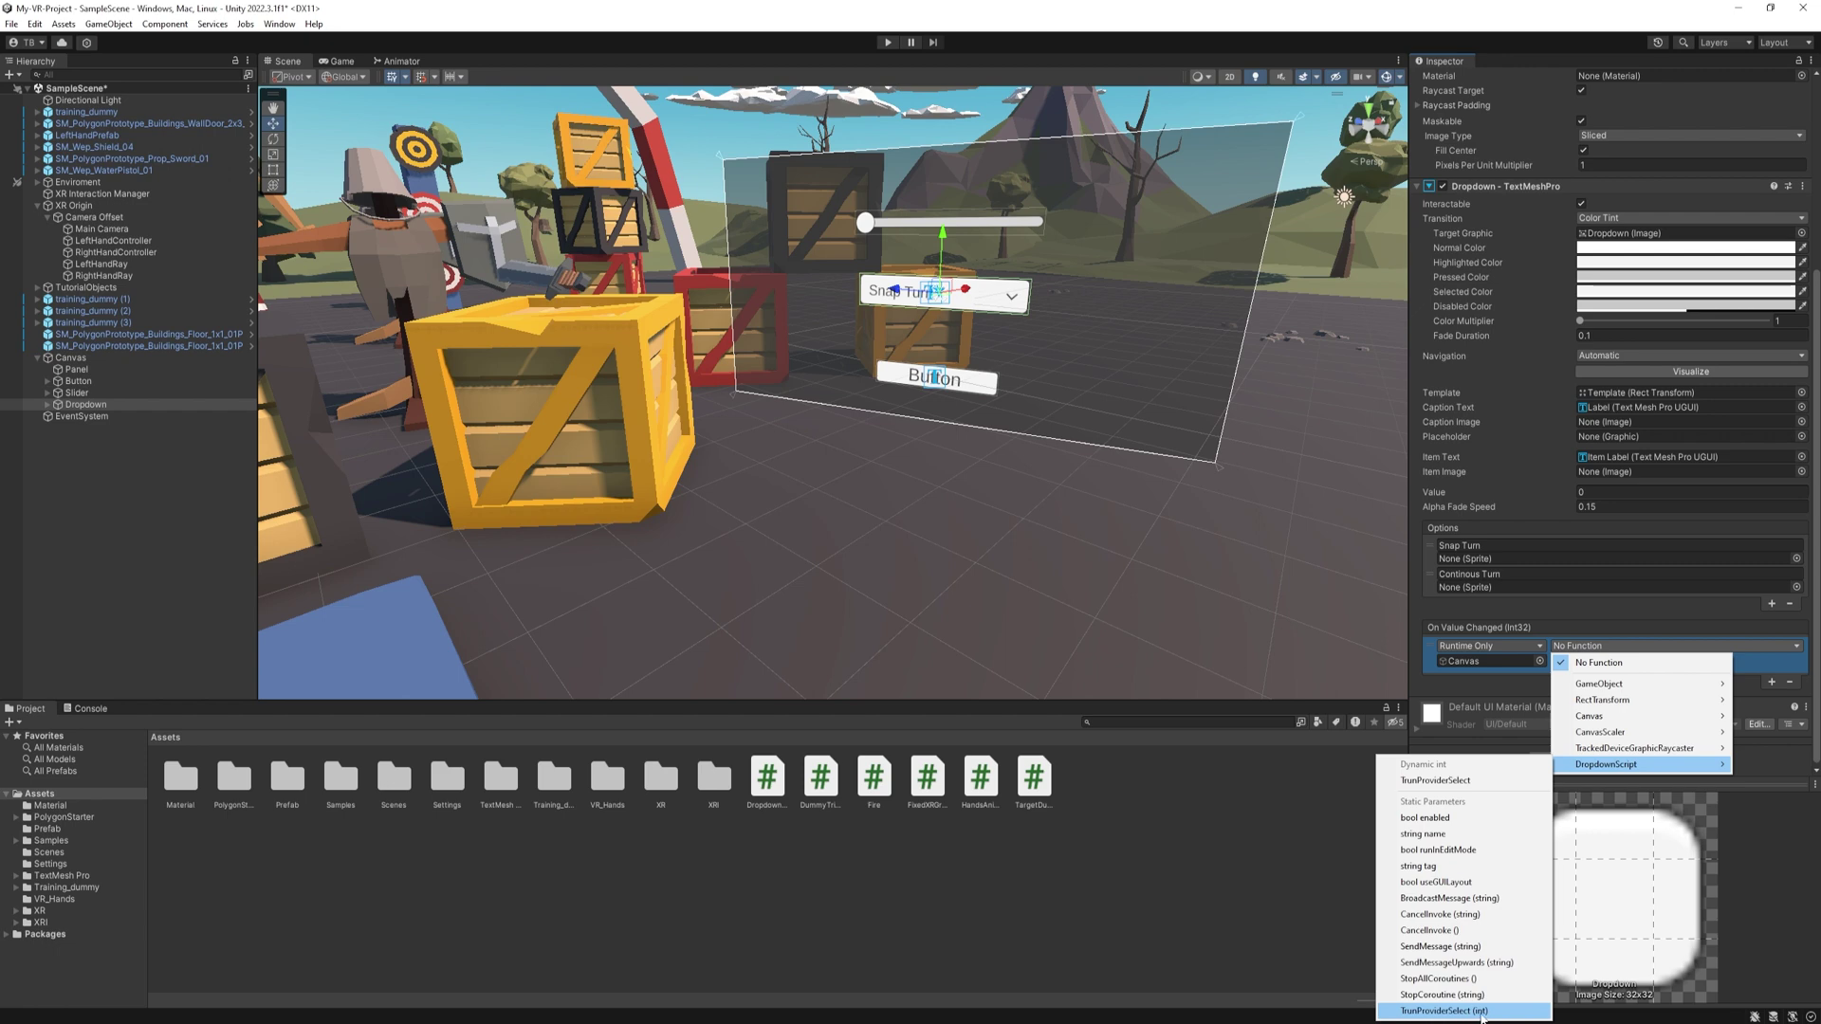
click(1453, 781)
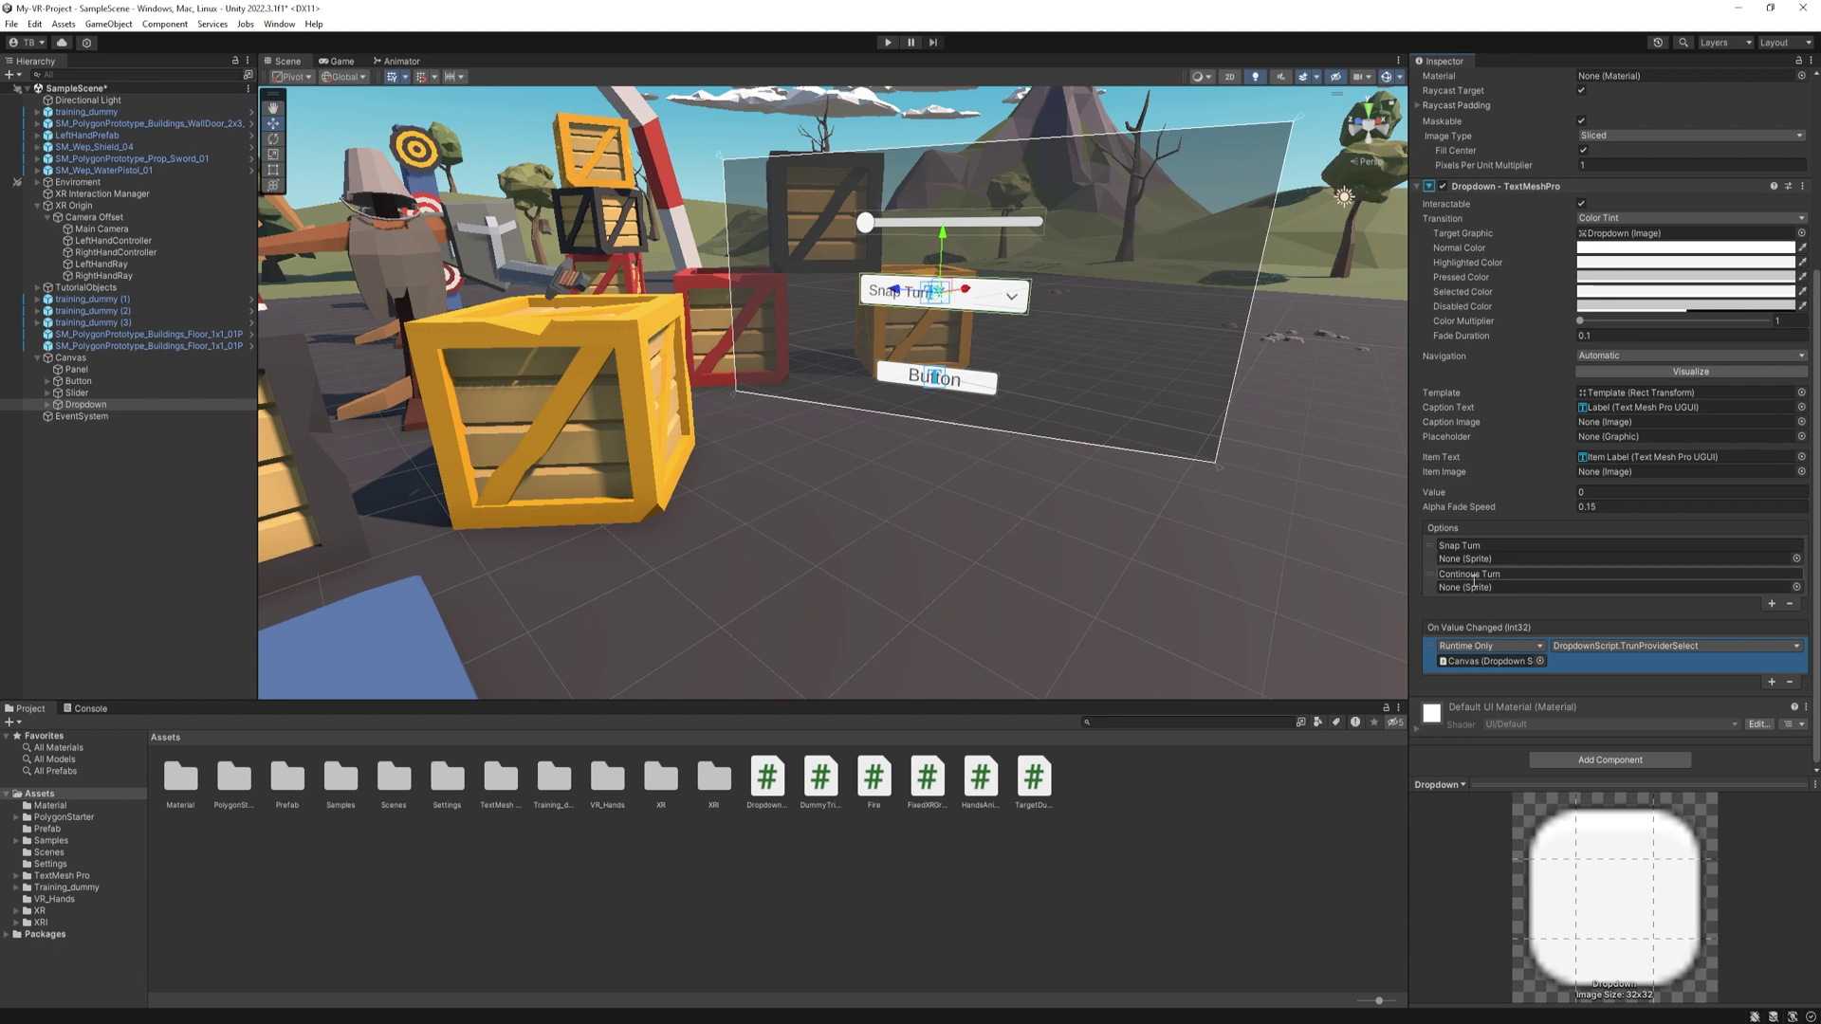
click(1770, 603)
click(1770, 632)
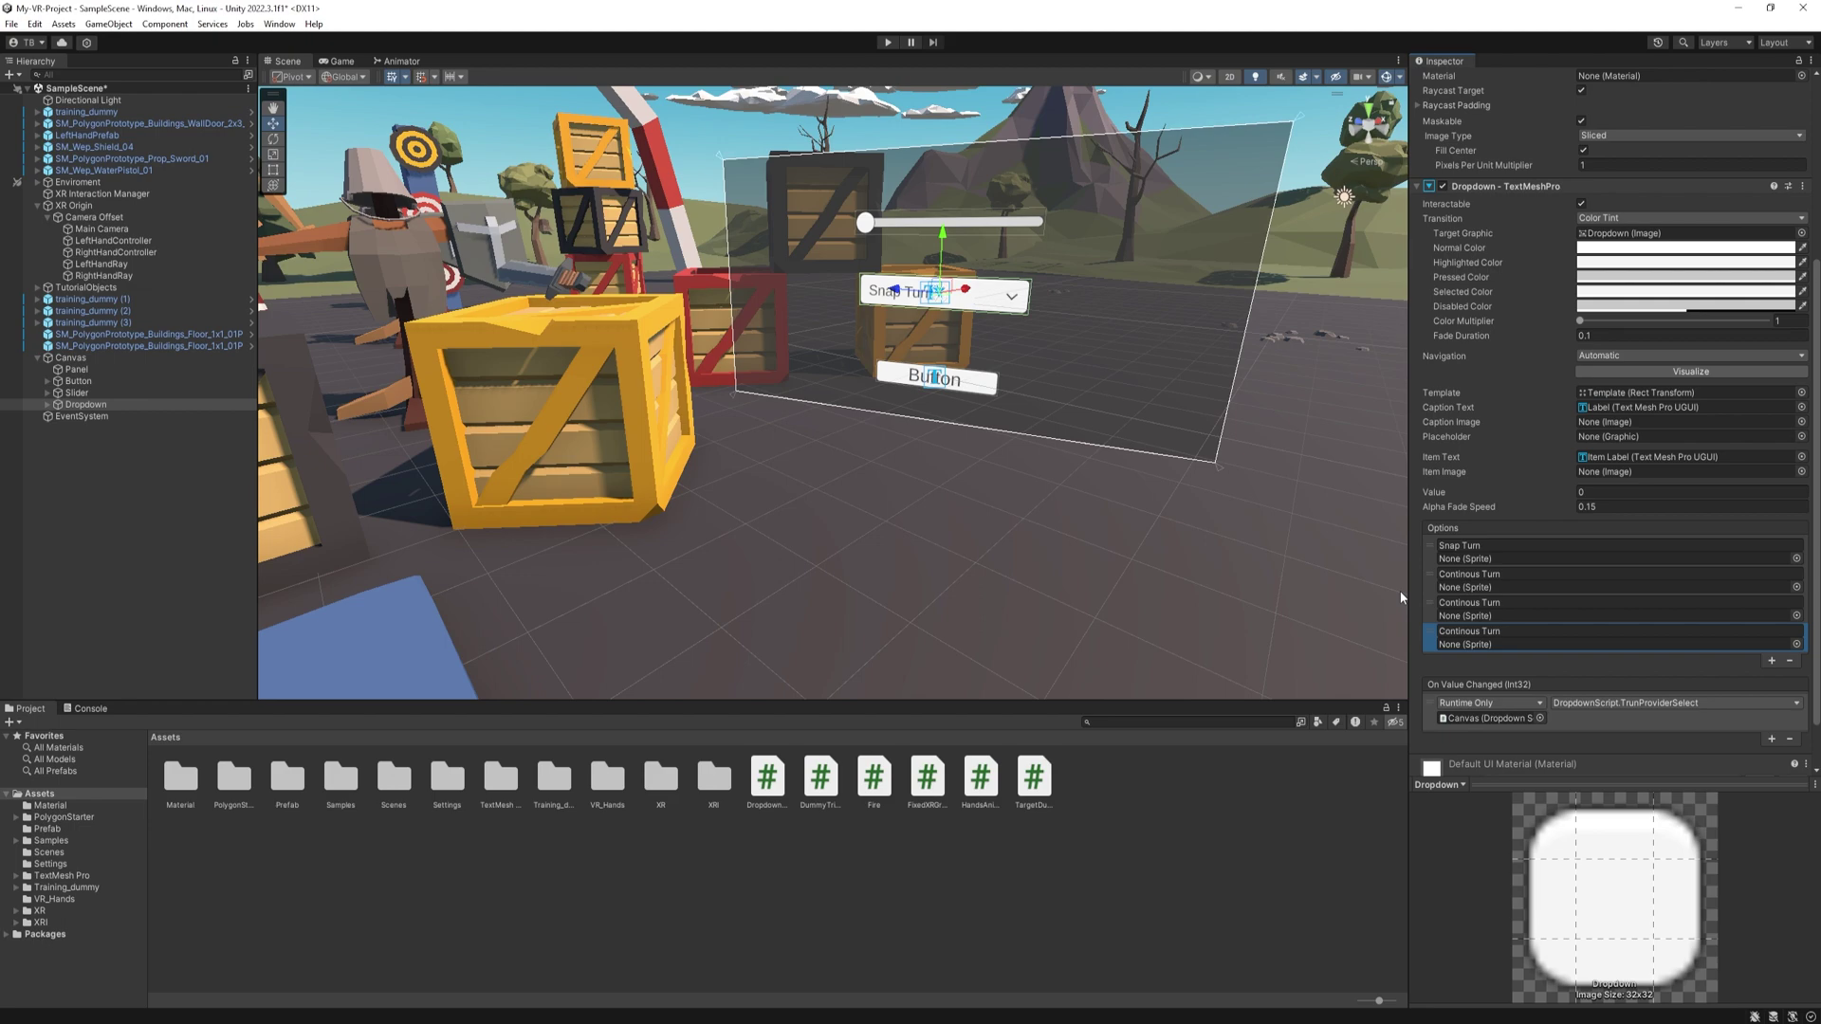
key(ctrl+z)
key(ctrl+z)
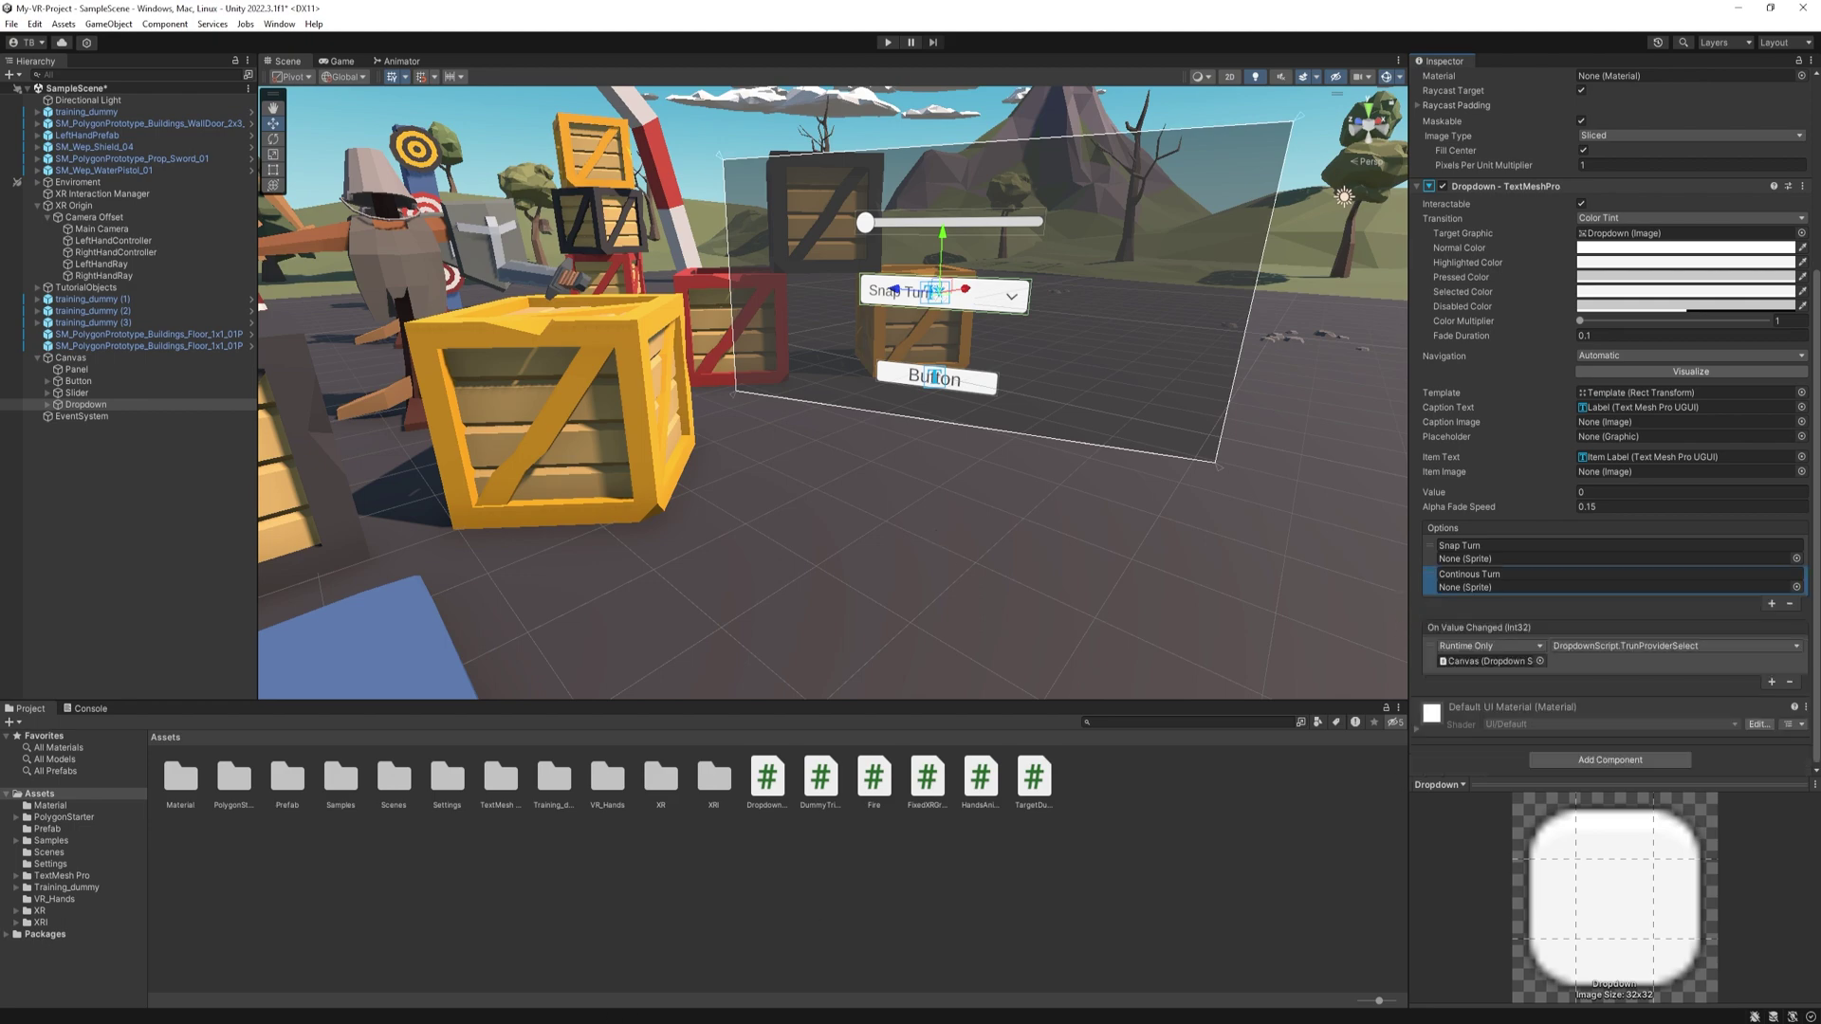
Switch to VS Code and add an if (index == 0) block in TrunProviderSelect setting snapTurn.enabled to true and continousTurn.enabled to false
click(607, 976)
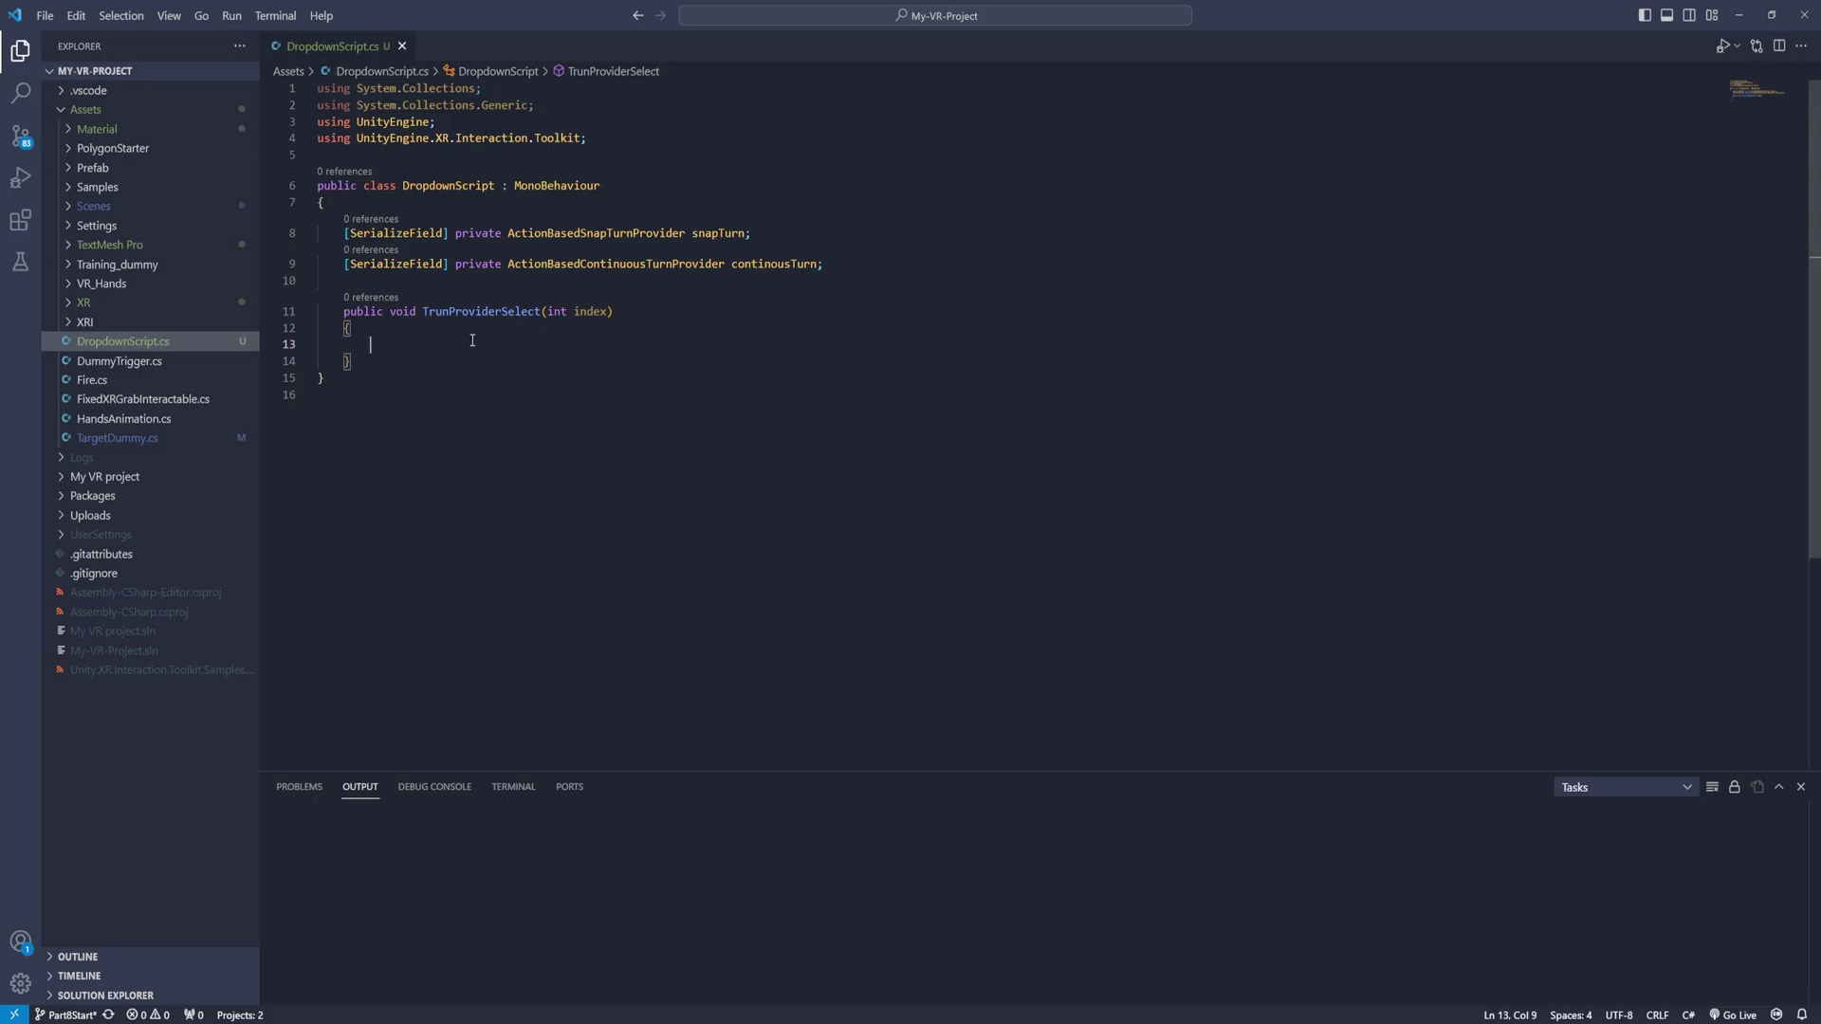
text(if)
key(Tab)
text(index )
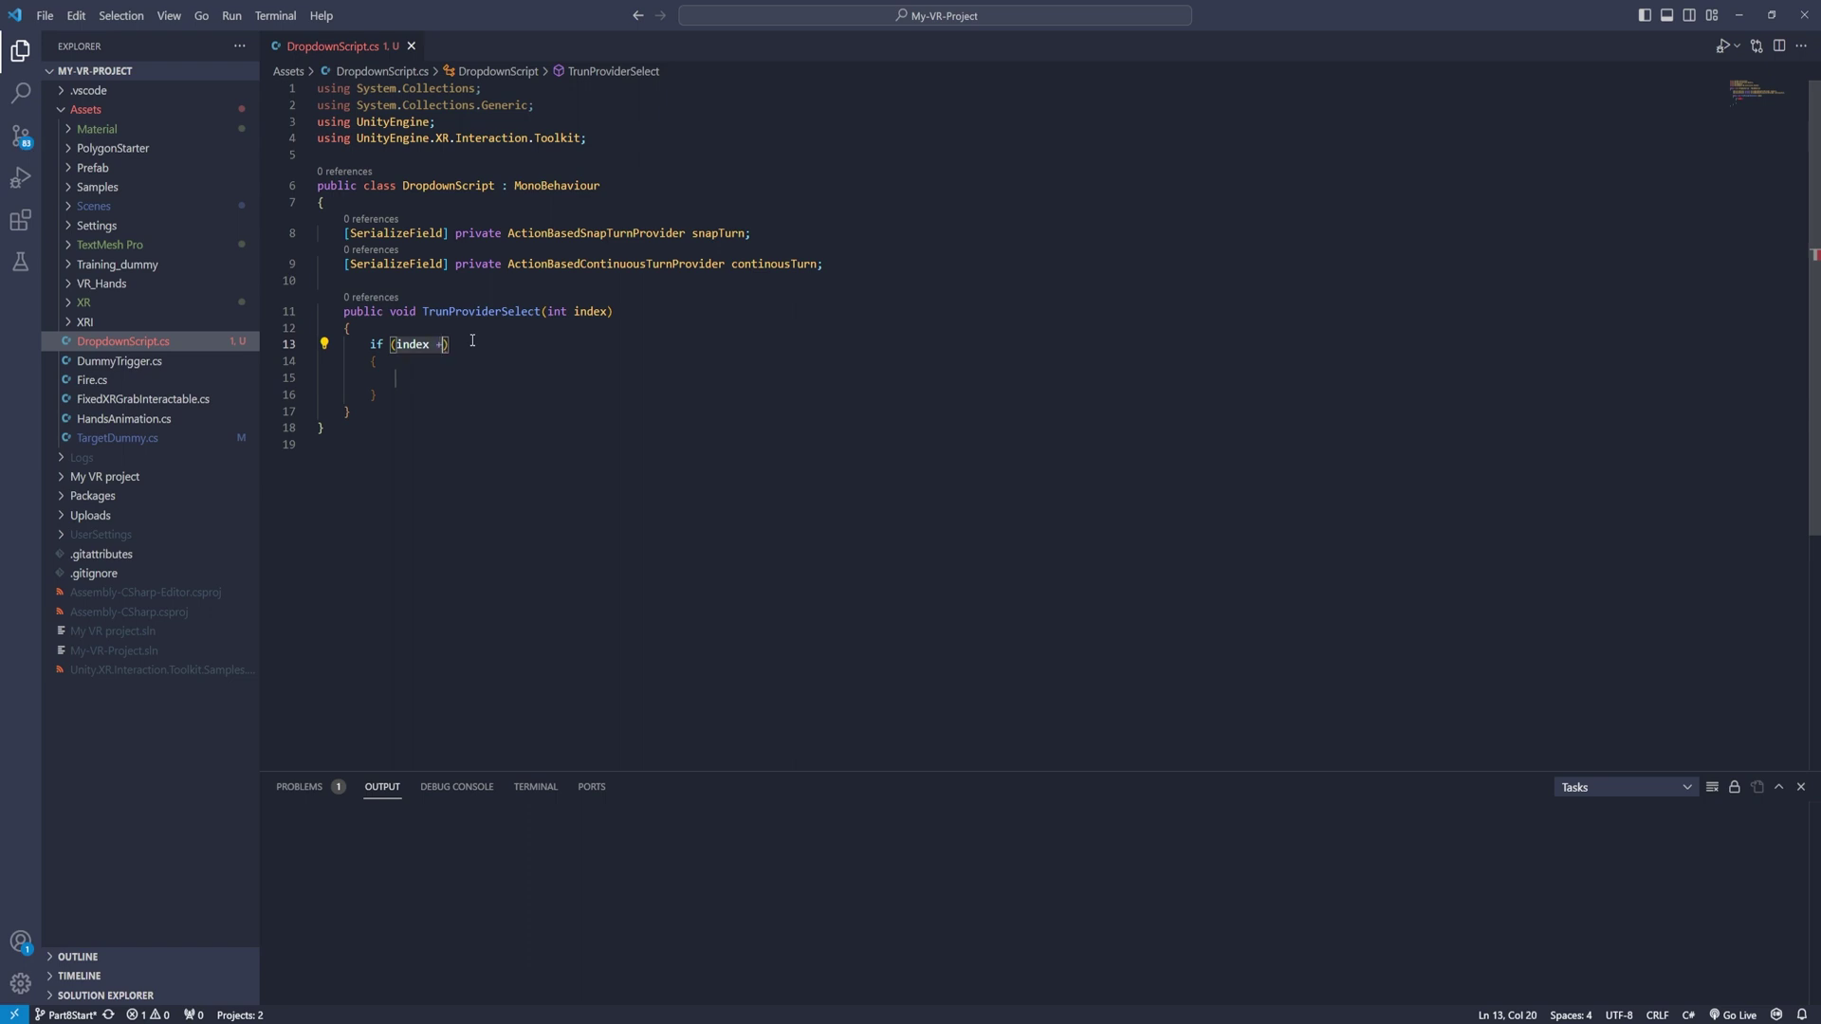
text(== 0)
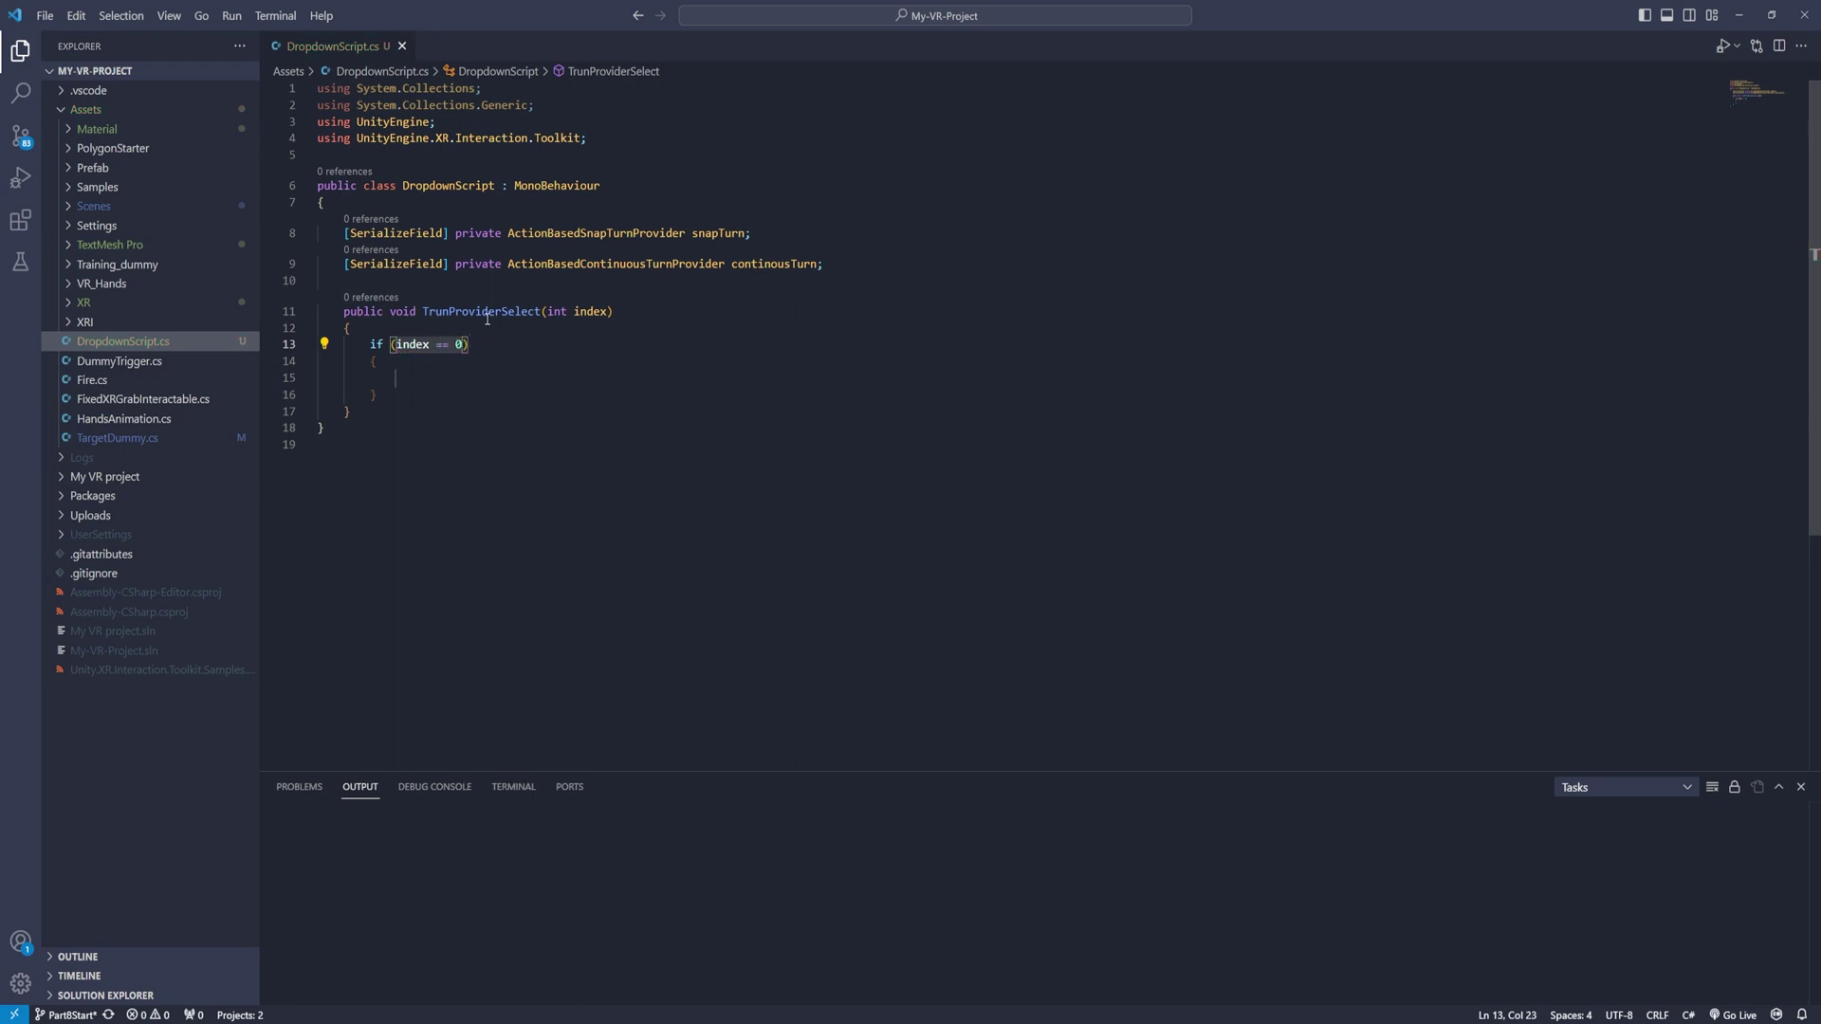
click(541, 377)
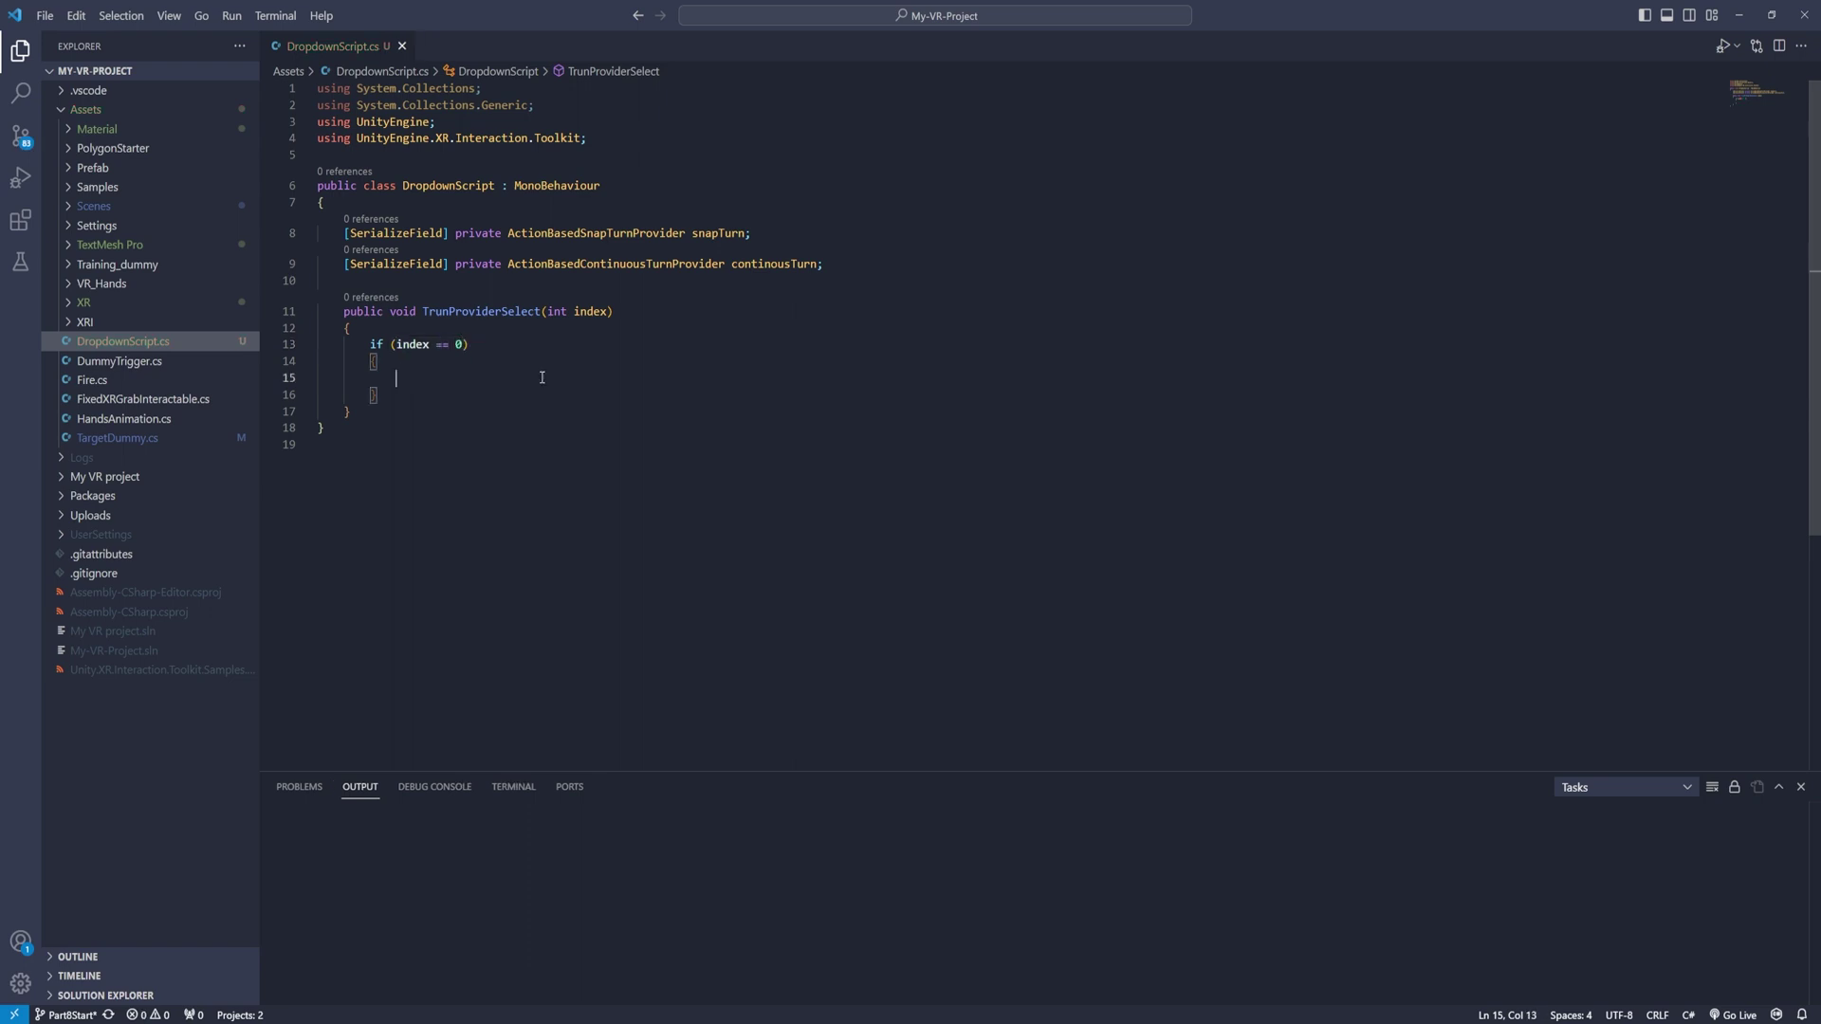
text(snapTurn.enabled = true;)
key(Return)
text(continousTurn.enabled = false;)
Add an if (index == 1) block below the first one, setting snapTurn.enabled to false and continousTurn.enabled to true
key(Down)
key(End)
key(Return)
text(if)
key(Tab)
text(ind)
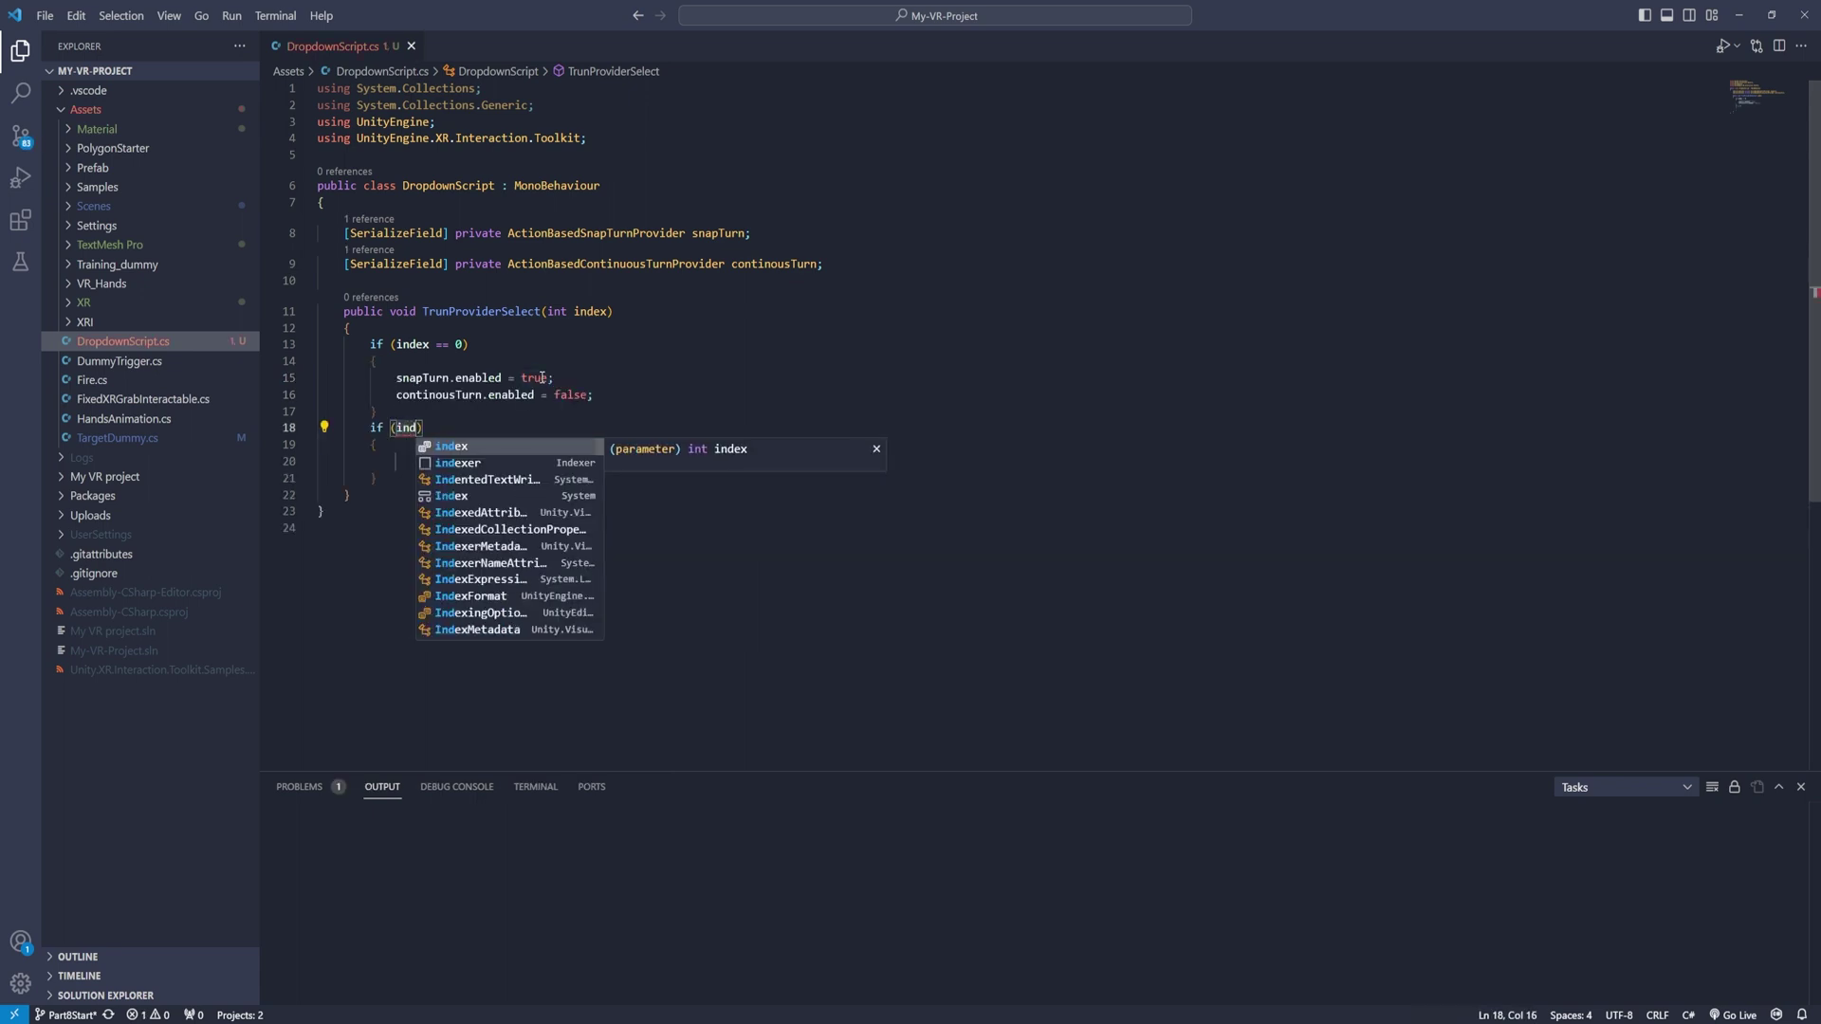
key(Tab)
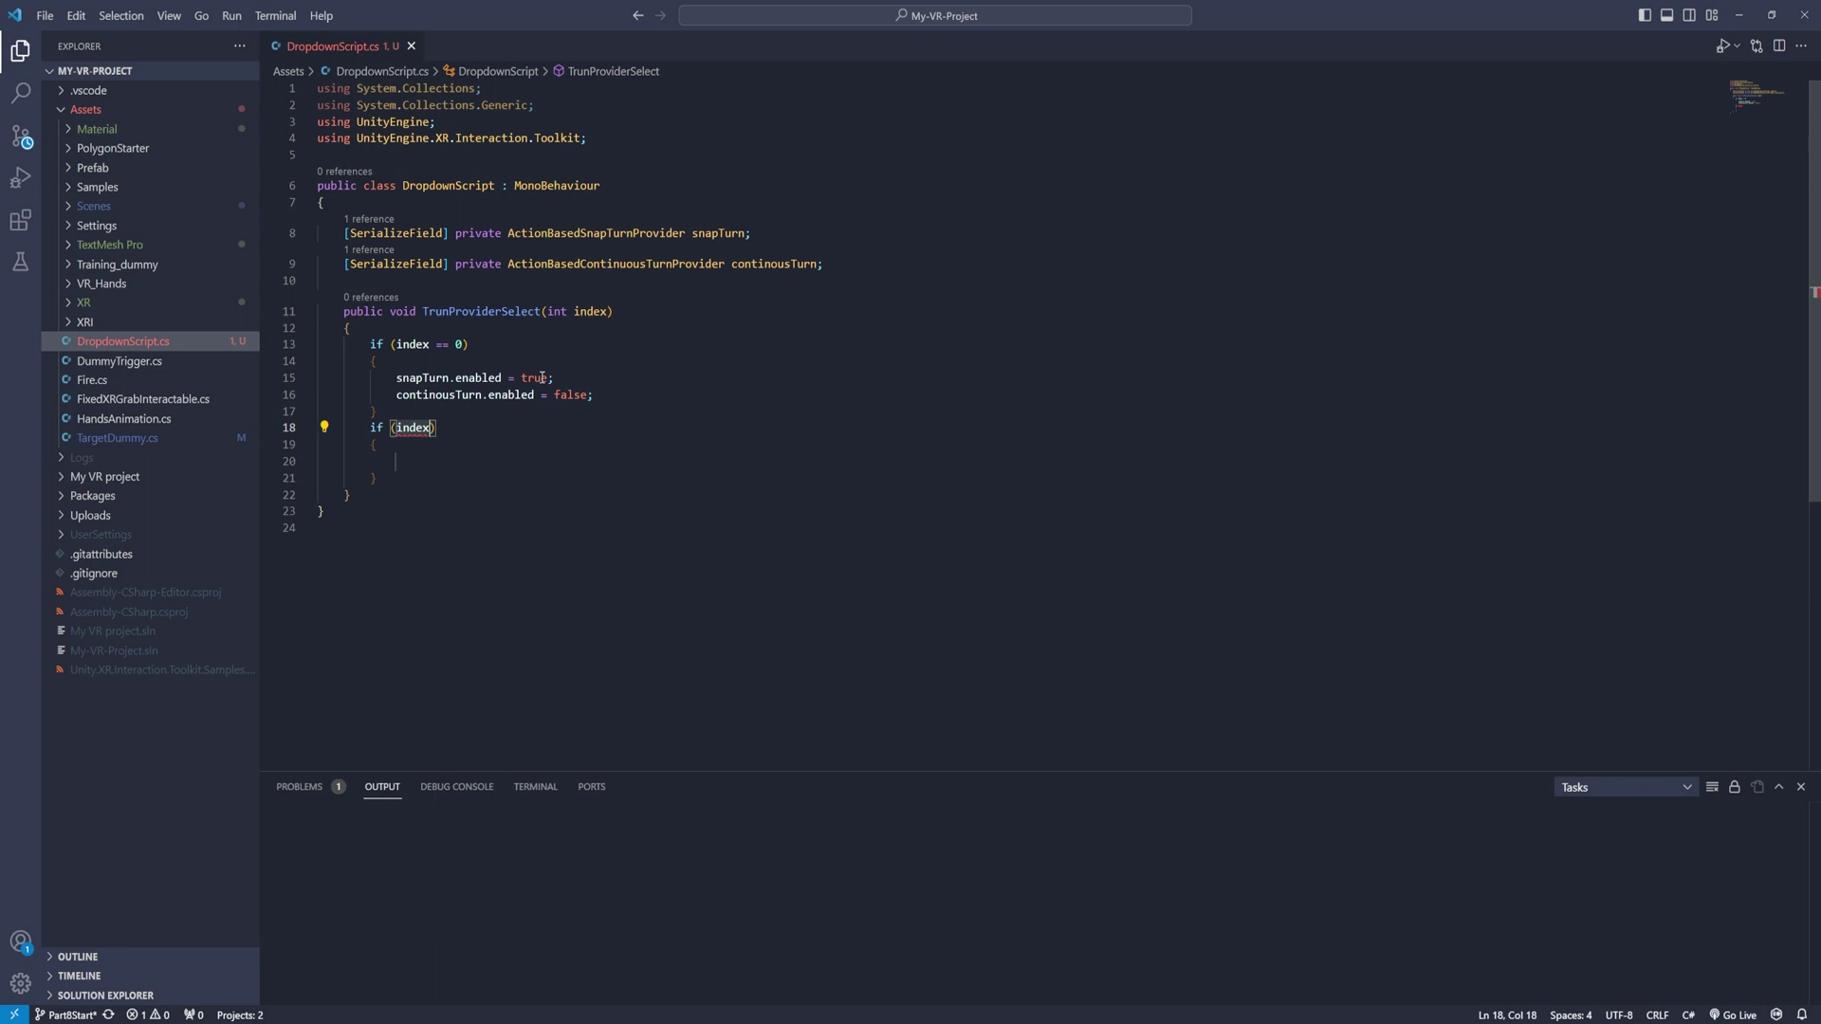
text(== 1)
drag(594, 394, 400, 383)
key(ctrl+c)
key(ctrl+v)
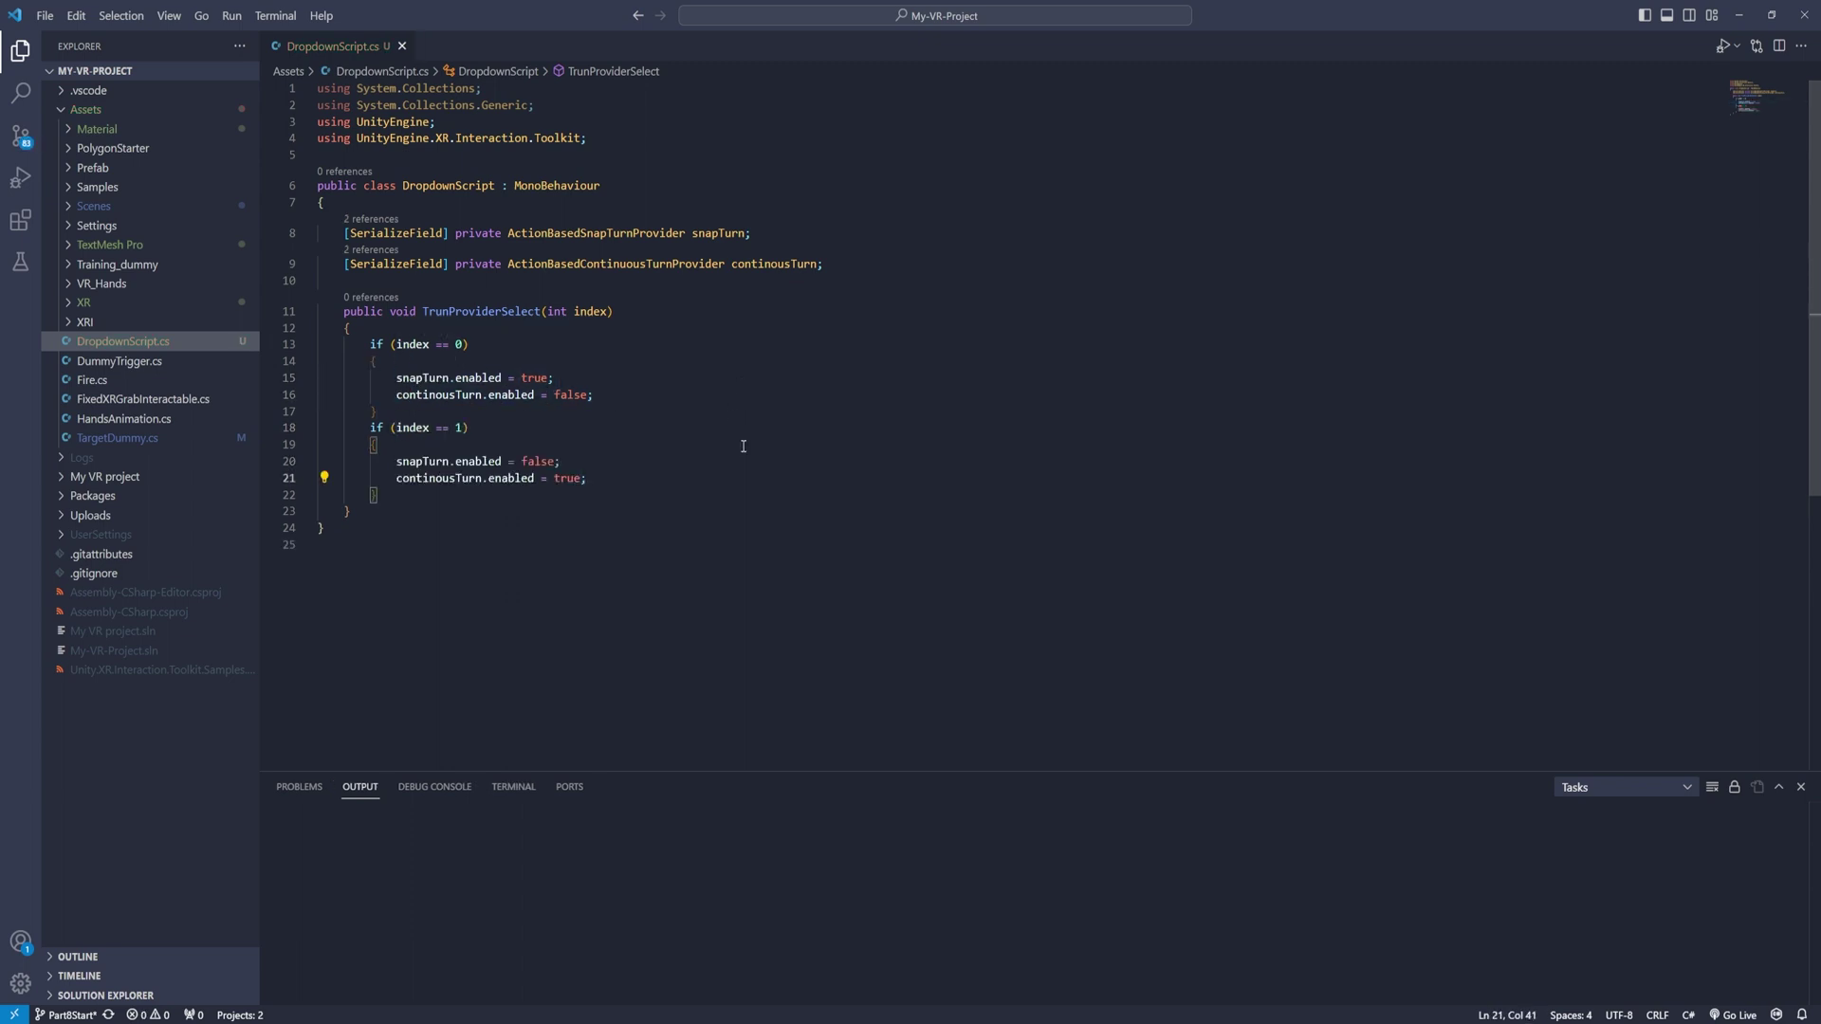
In Unity, assign XR Origin to the Snap Turn and Continous Turn fields of the Canvas's Dropdown Script, and save the scene
click(93, 355)
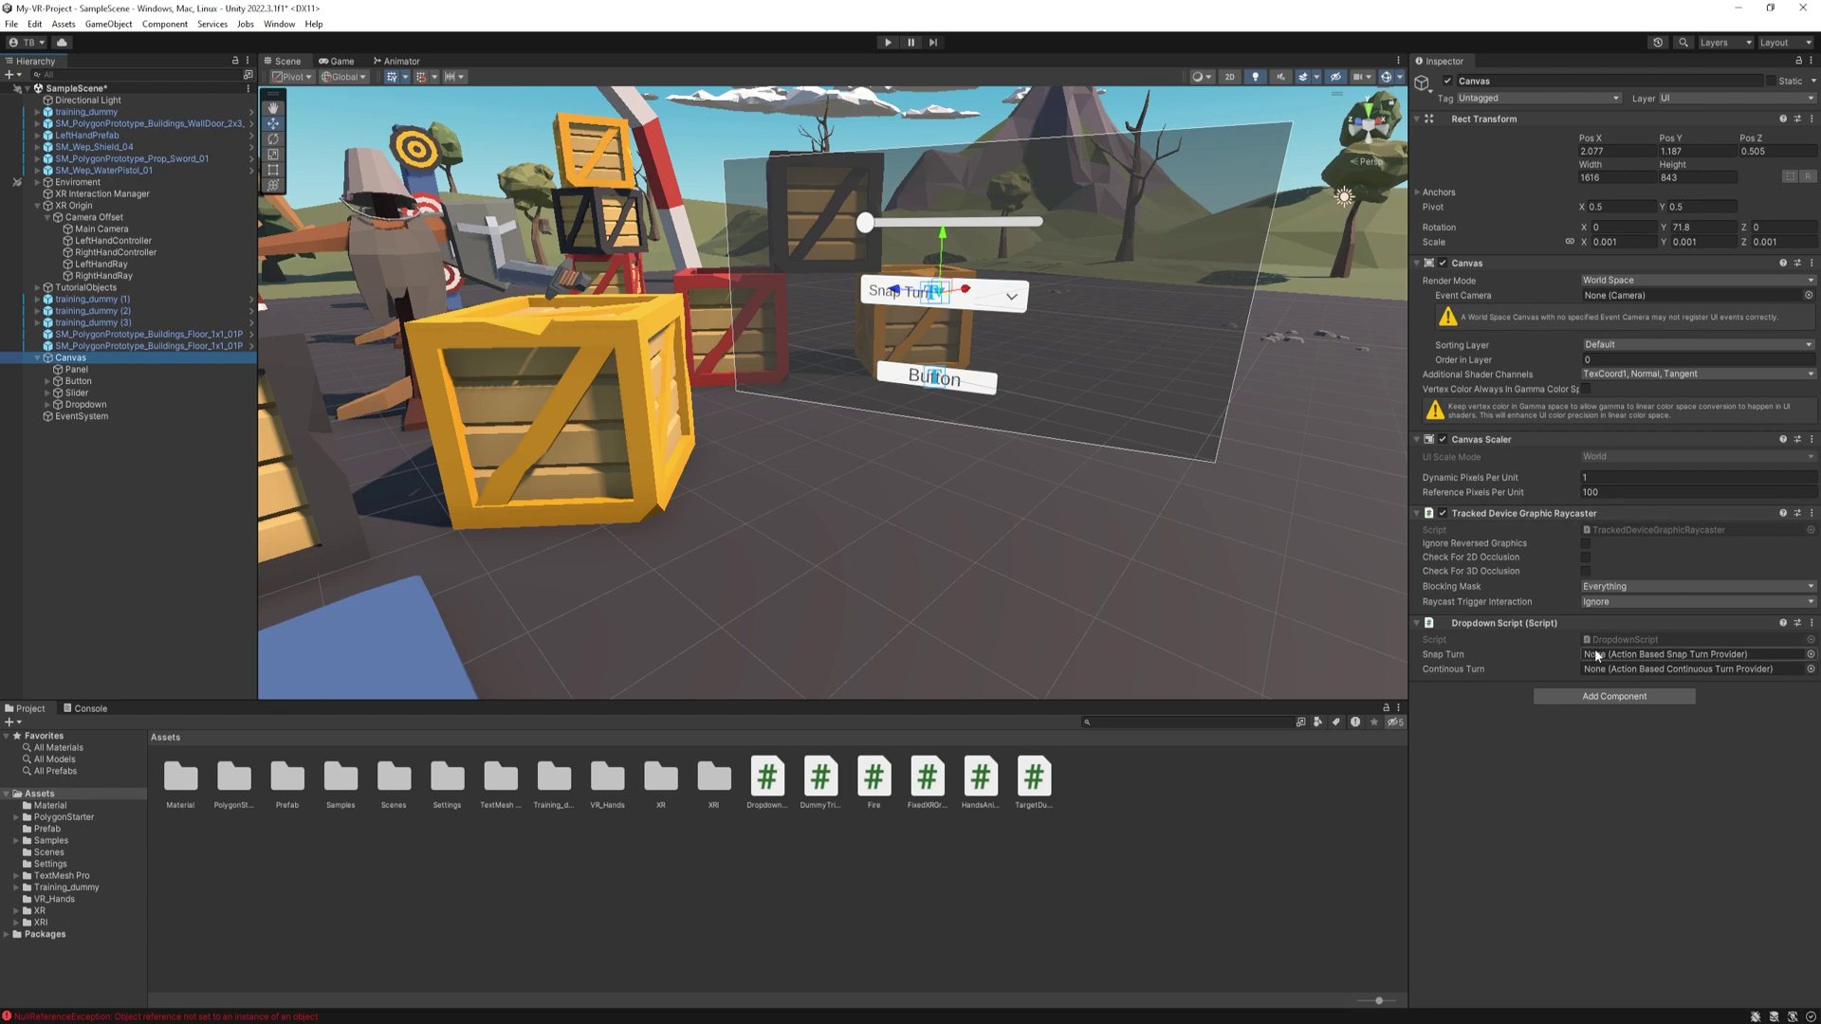
click(70, 208)
drag(70, 210, 1648, 654)
drag(1648, 654, 1669, 669)
key(ctrl+s)
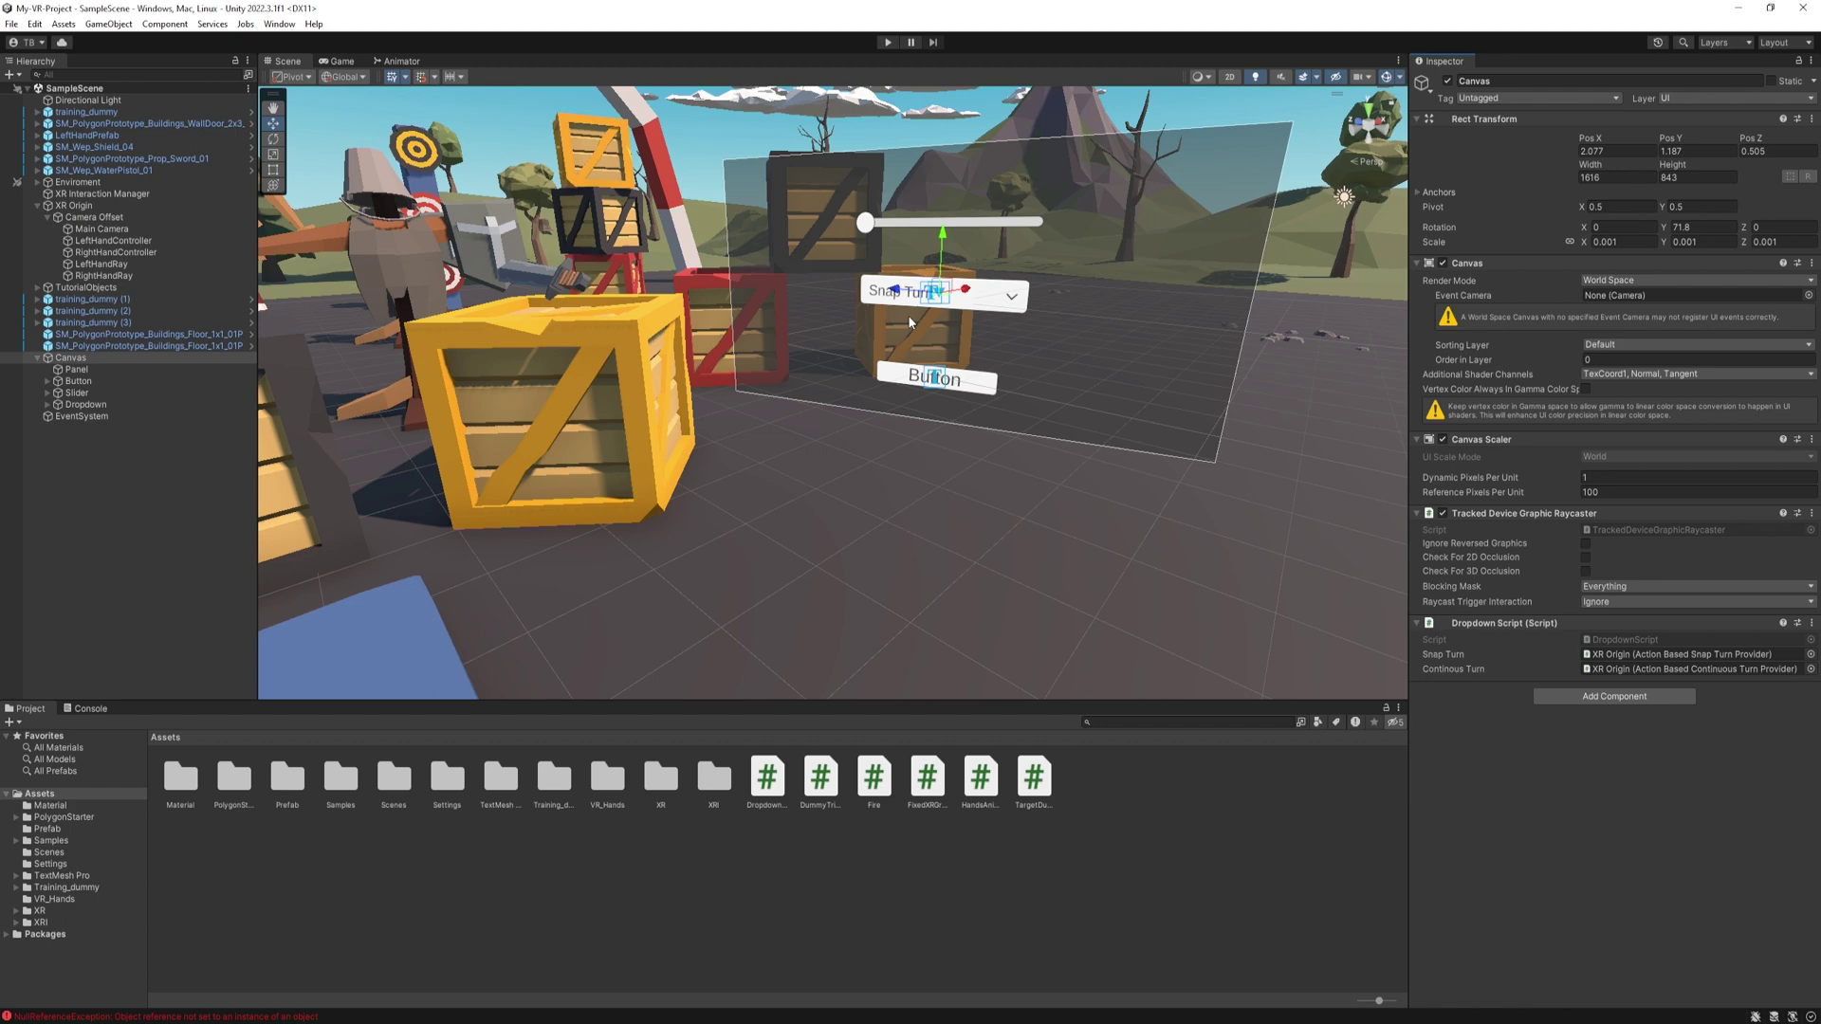
Run the scene in Play mode to test the turn dropdown, and stop it
click(886, 43)
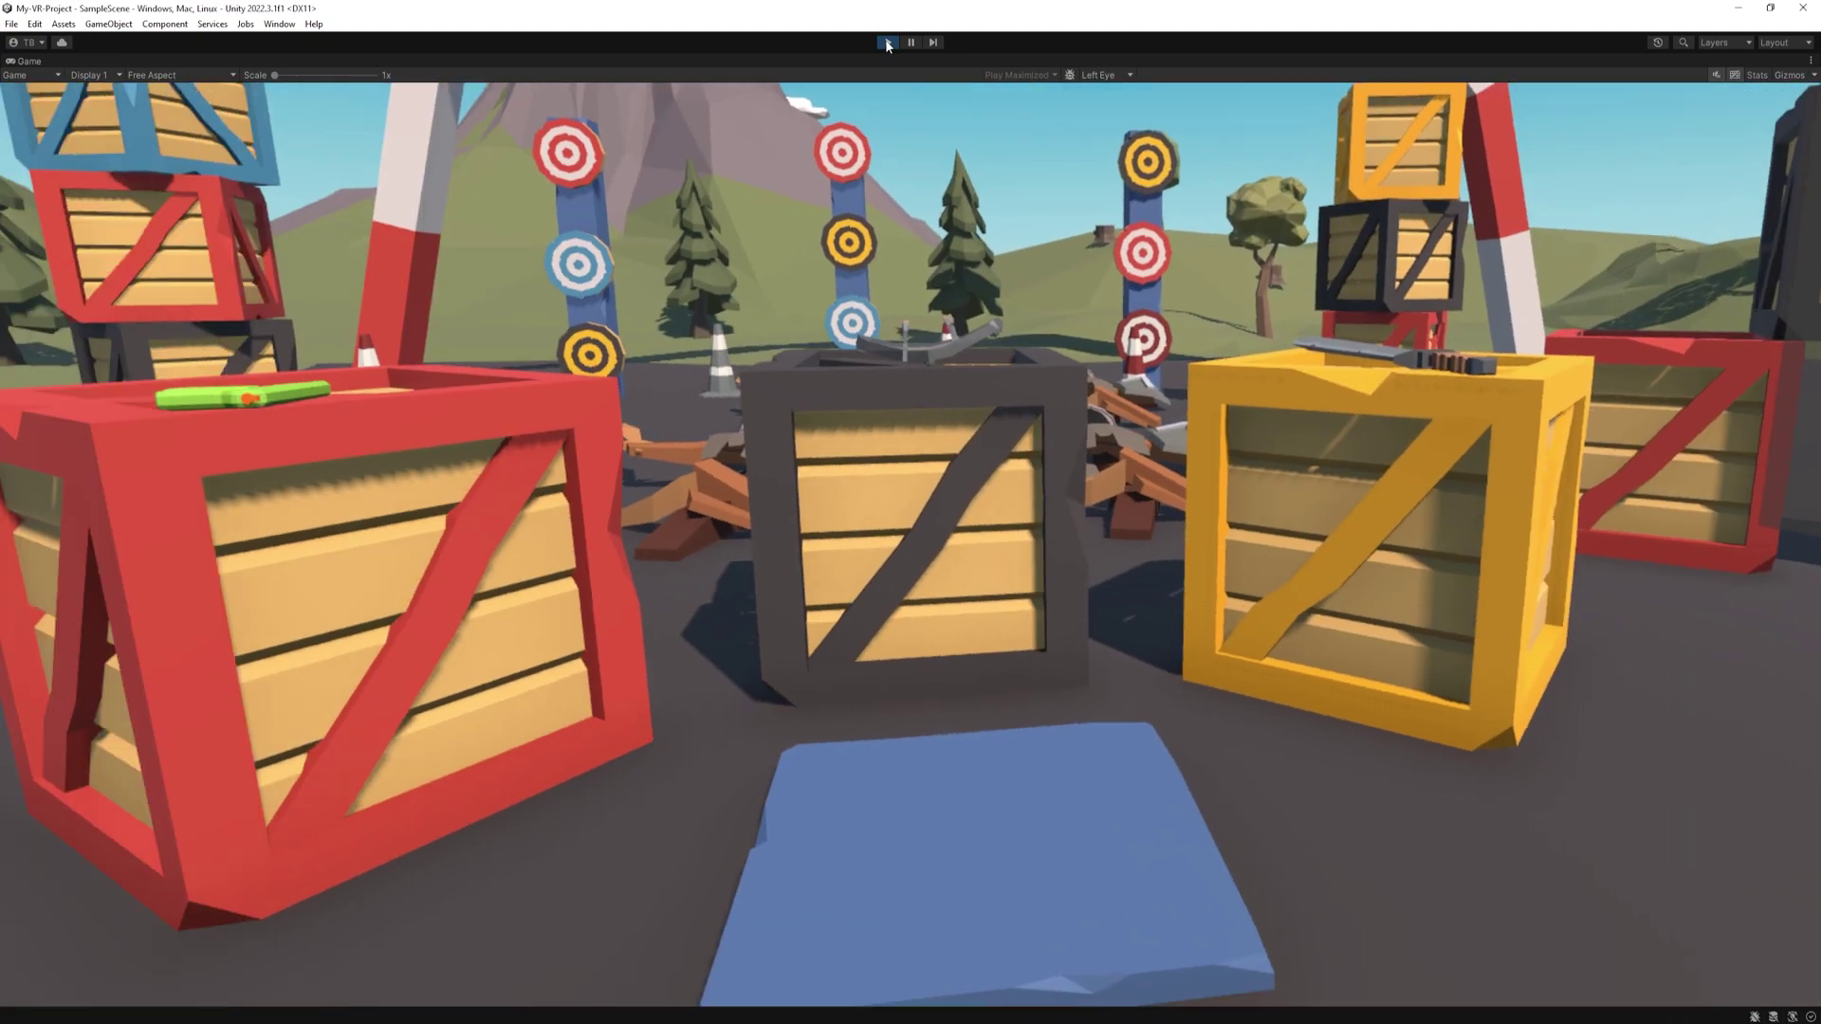
click(888, 43)
Change the label text of the Canvas's Button to Exit
click(77, 380)
click(97, 393)
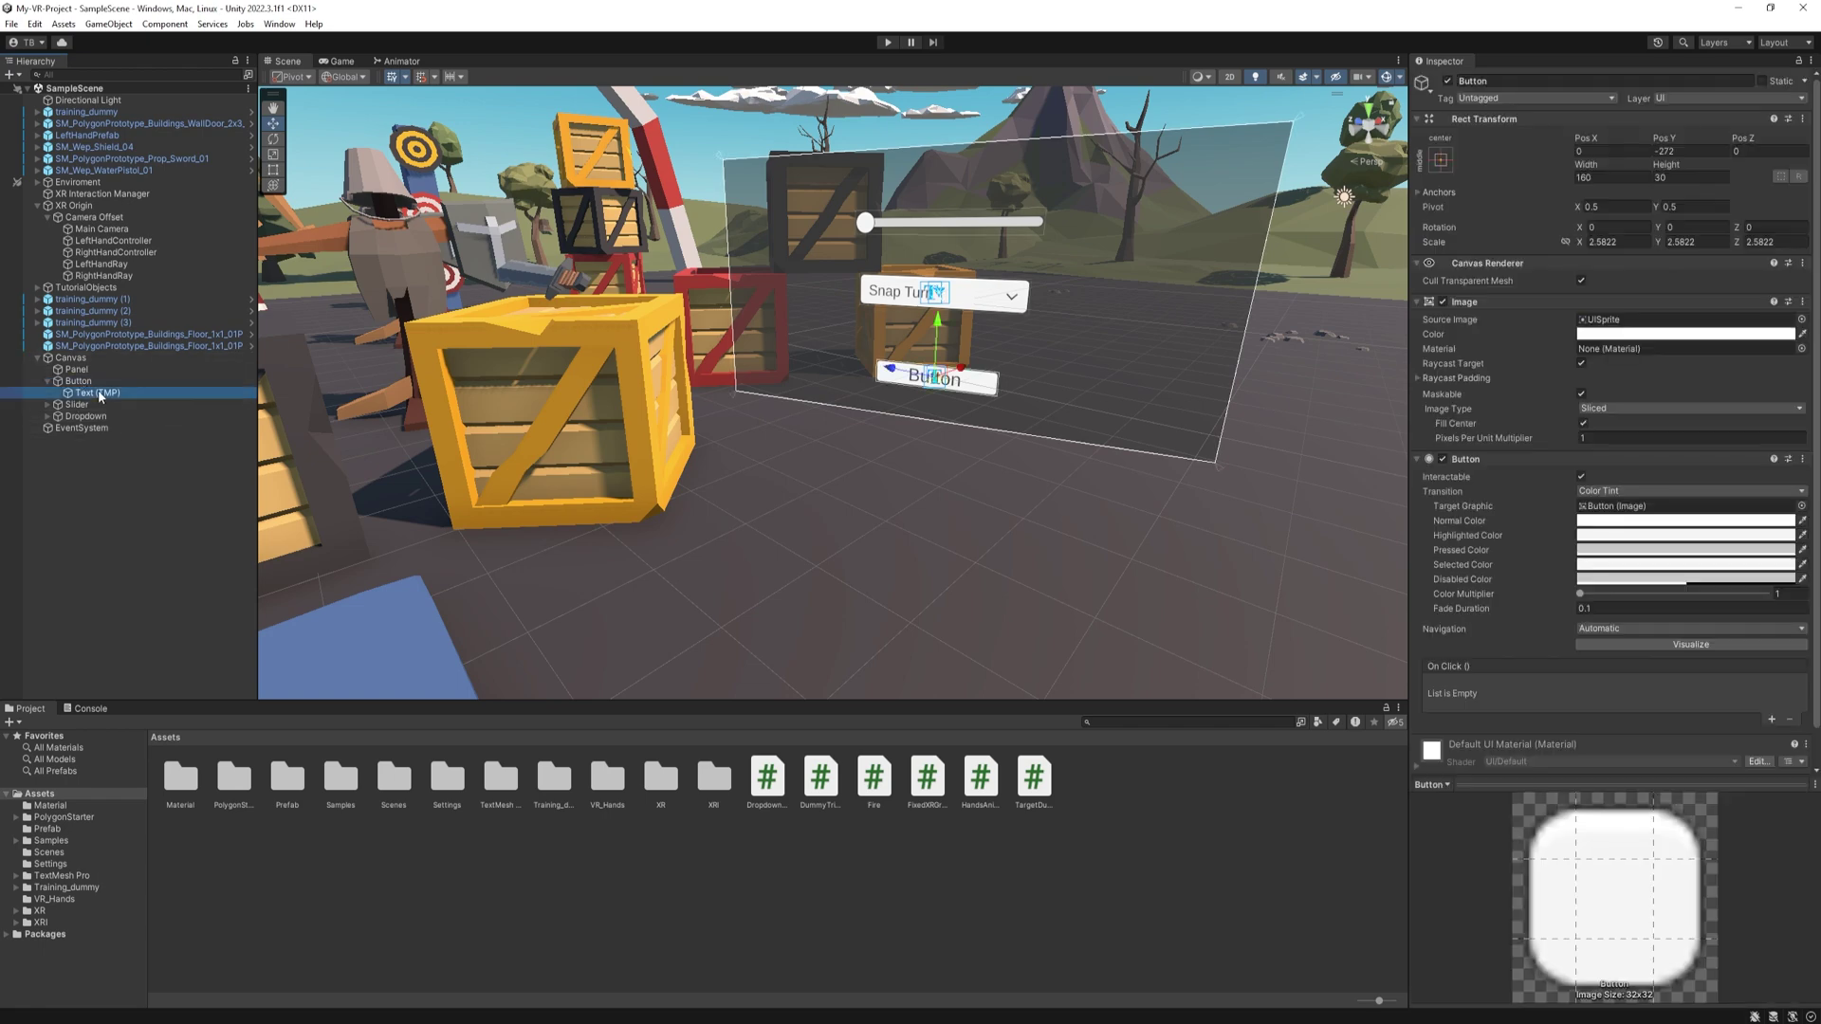
click(1486, 363)
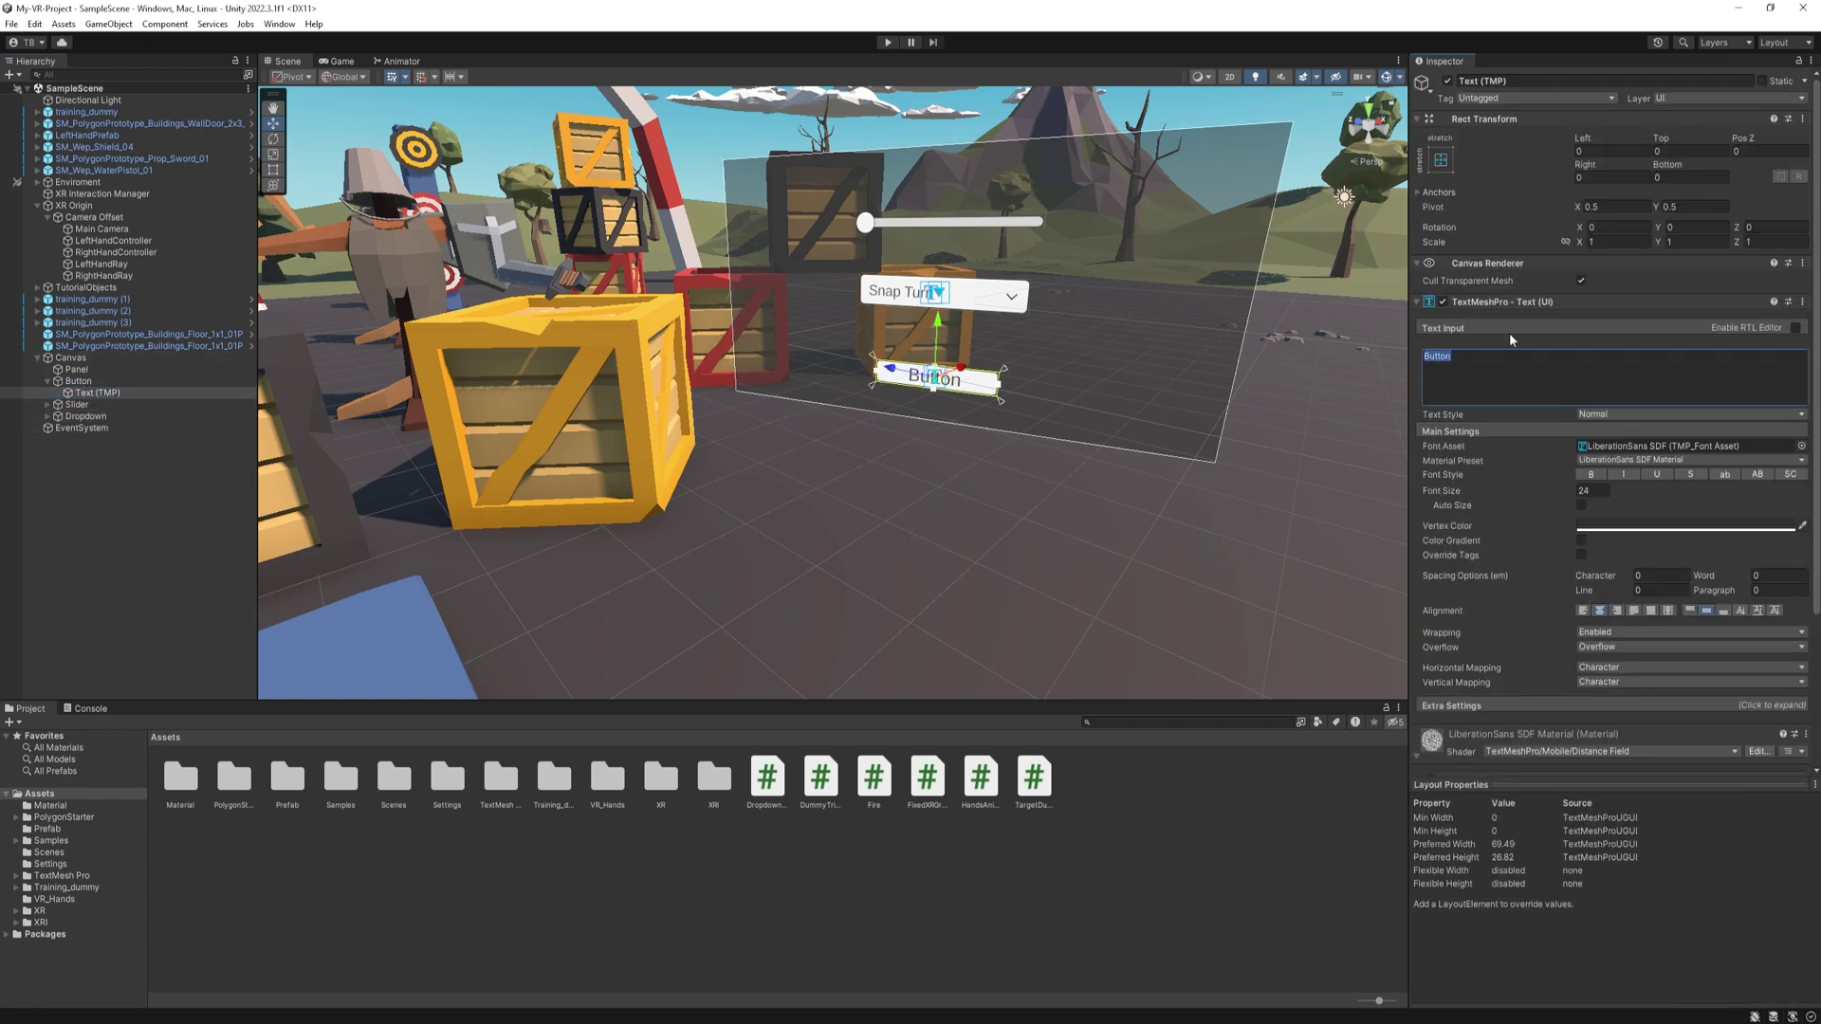
key(BackSpace)
text(OK)
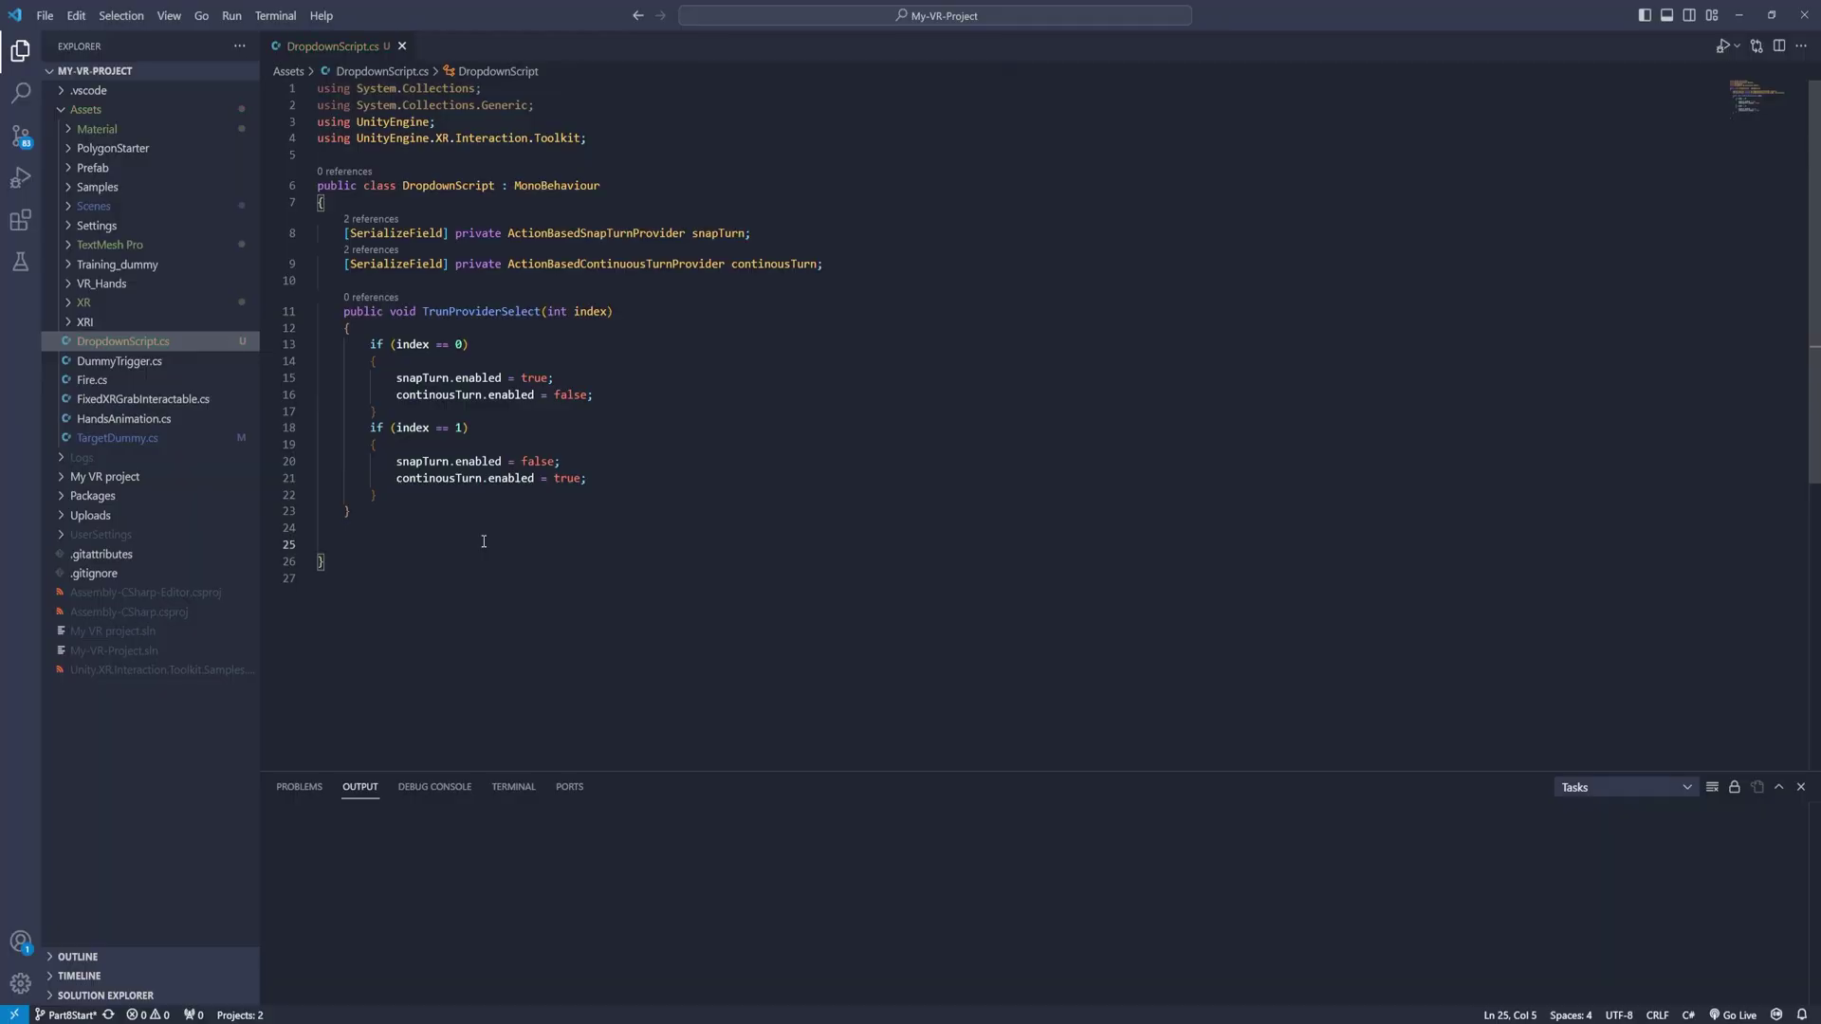
Add a public void Exit() method below TrunProviderSelect in DropdownScript that logs "Exit" and calls Application.Quit(), save it, and return to Unity
text(public void )
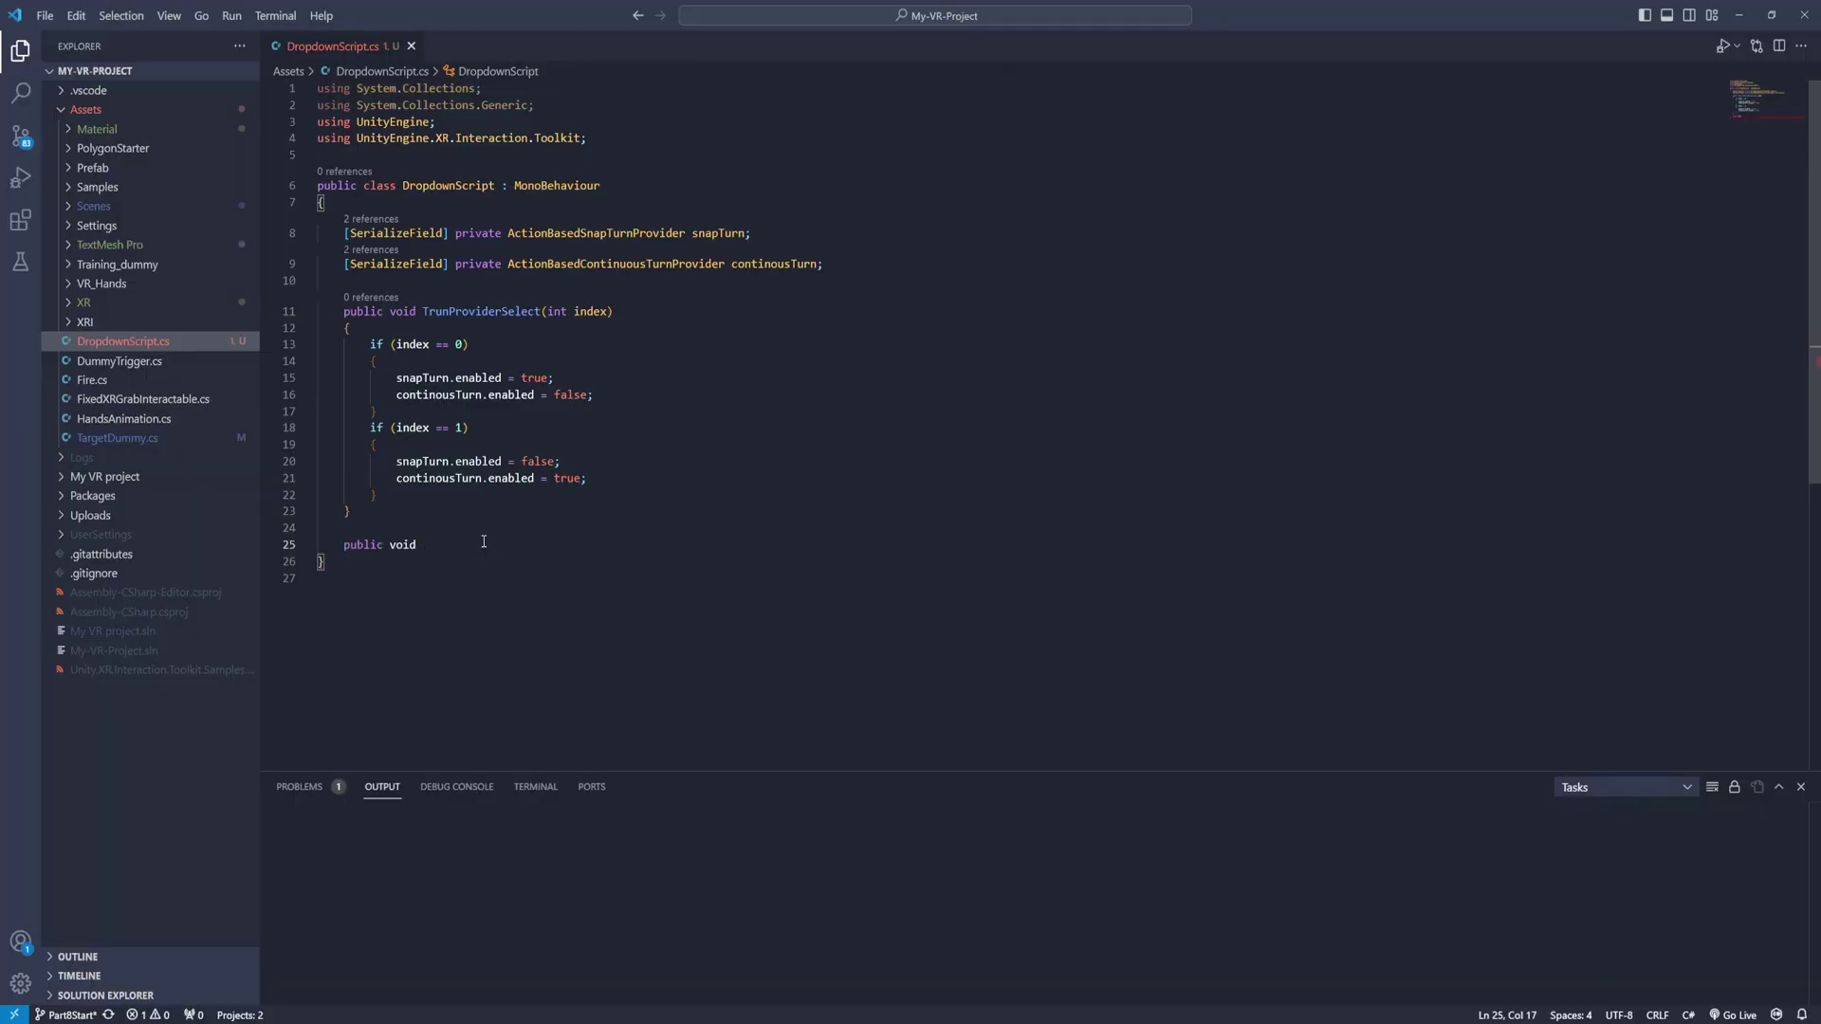
text(Exit)
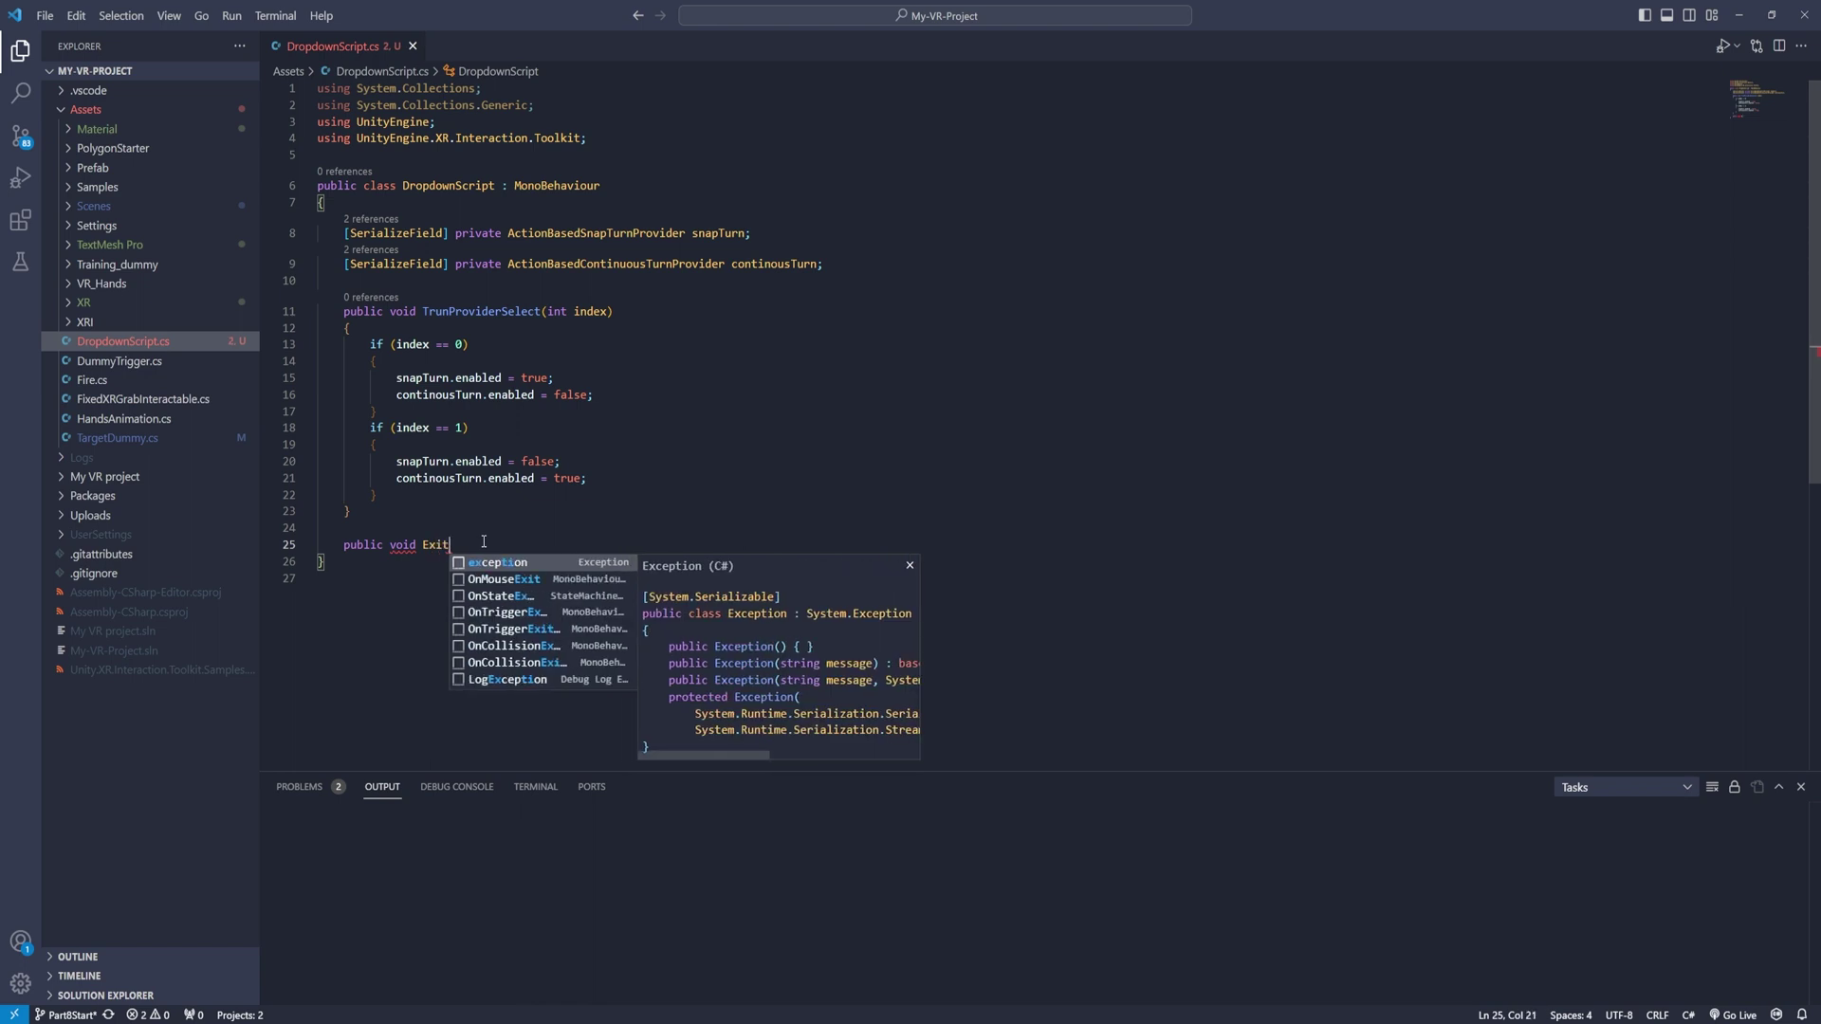
text(())
key(Return)
text({)
key(Return)
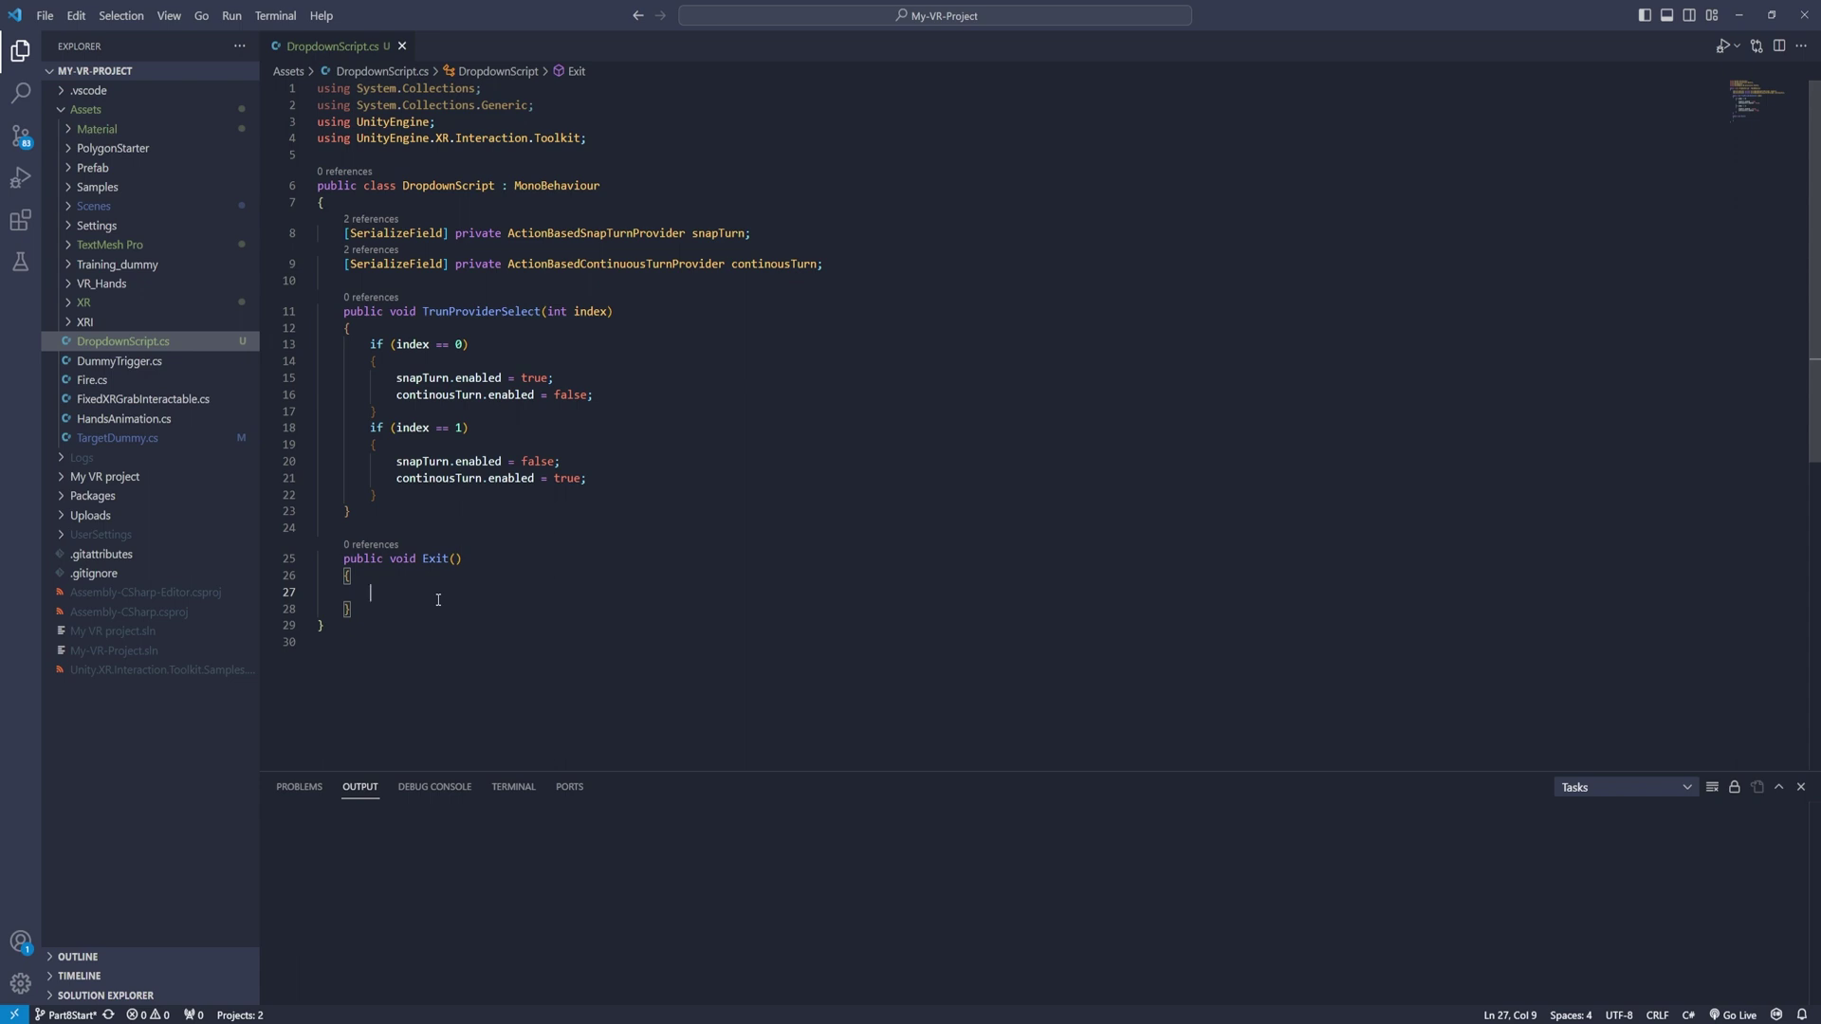
text(Application.Quit();)
text(Debug.Log("Exit)
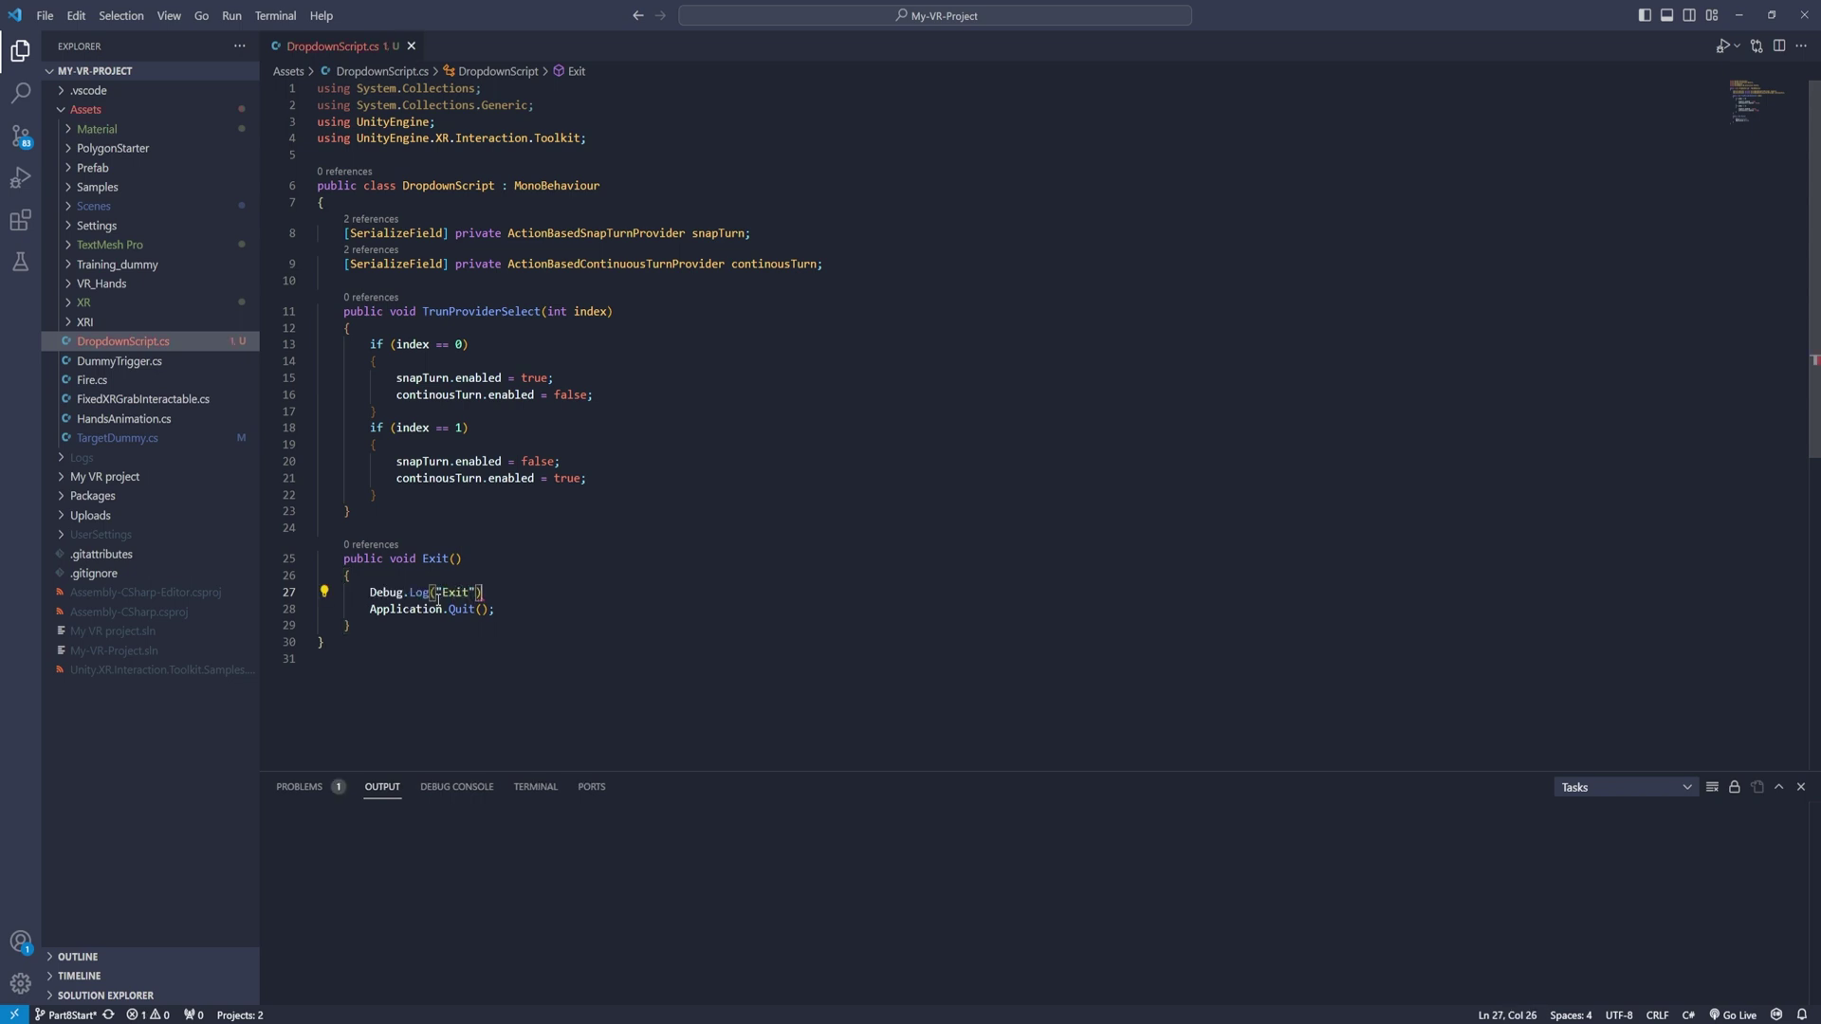
key(ctrl+s)
key(alt+Tab)
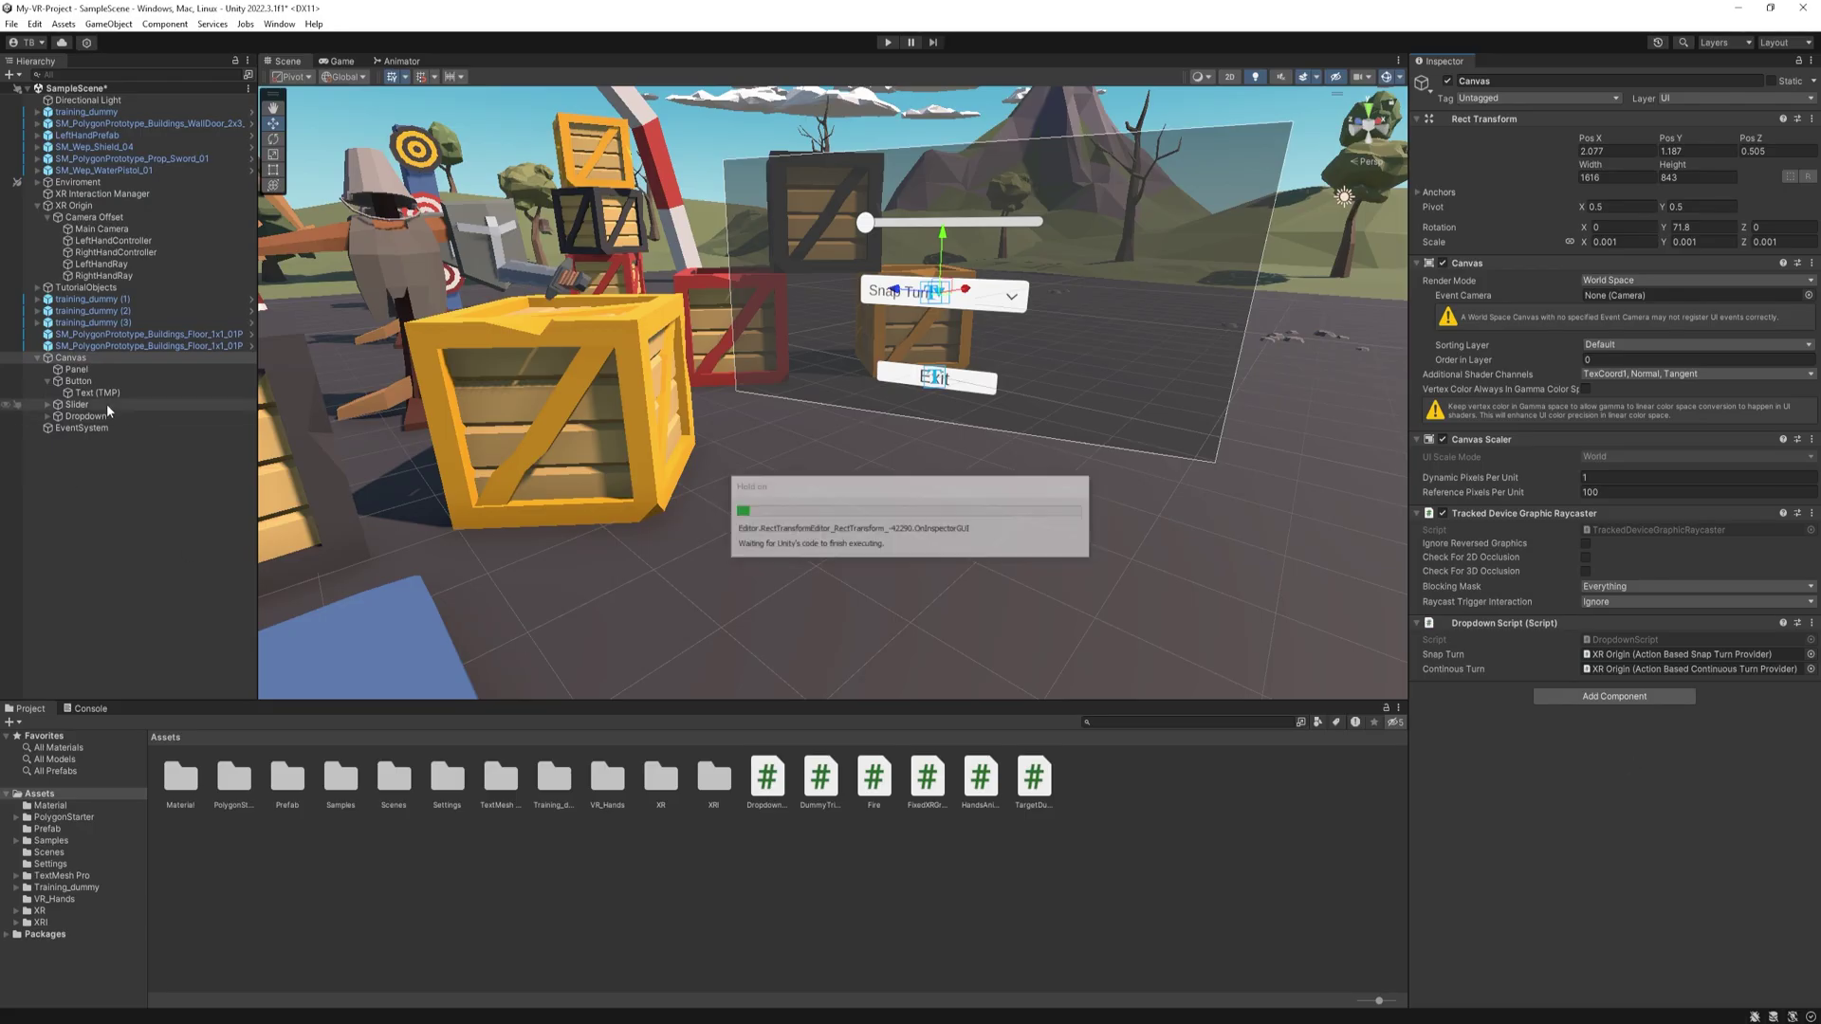
Add an On Click event to the Button that targets the Canvas and calls DropdownScript.Exit, and save the scene
click(115, 380)
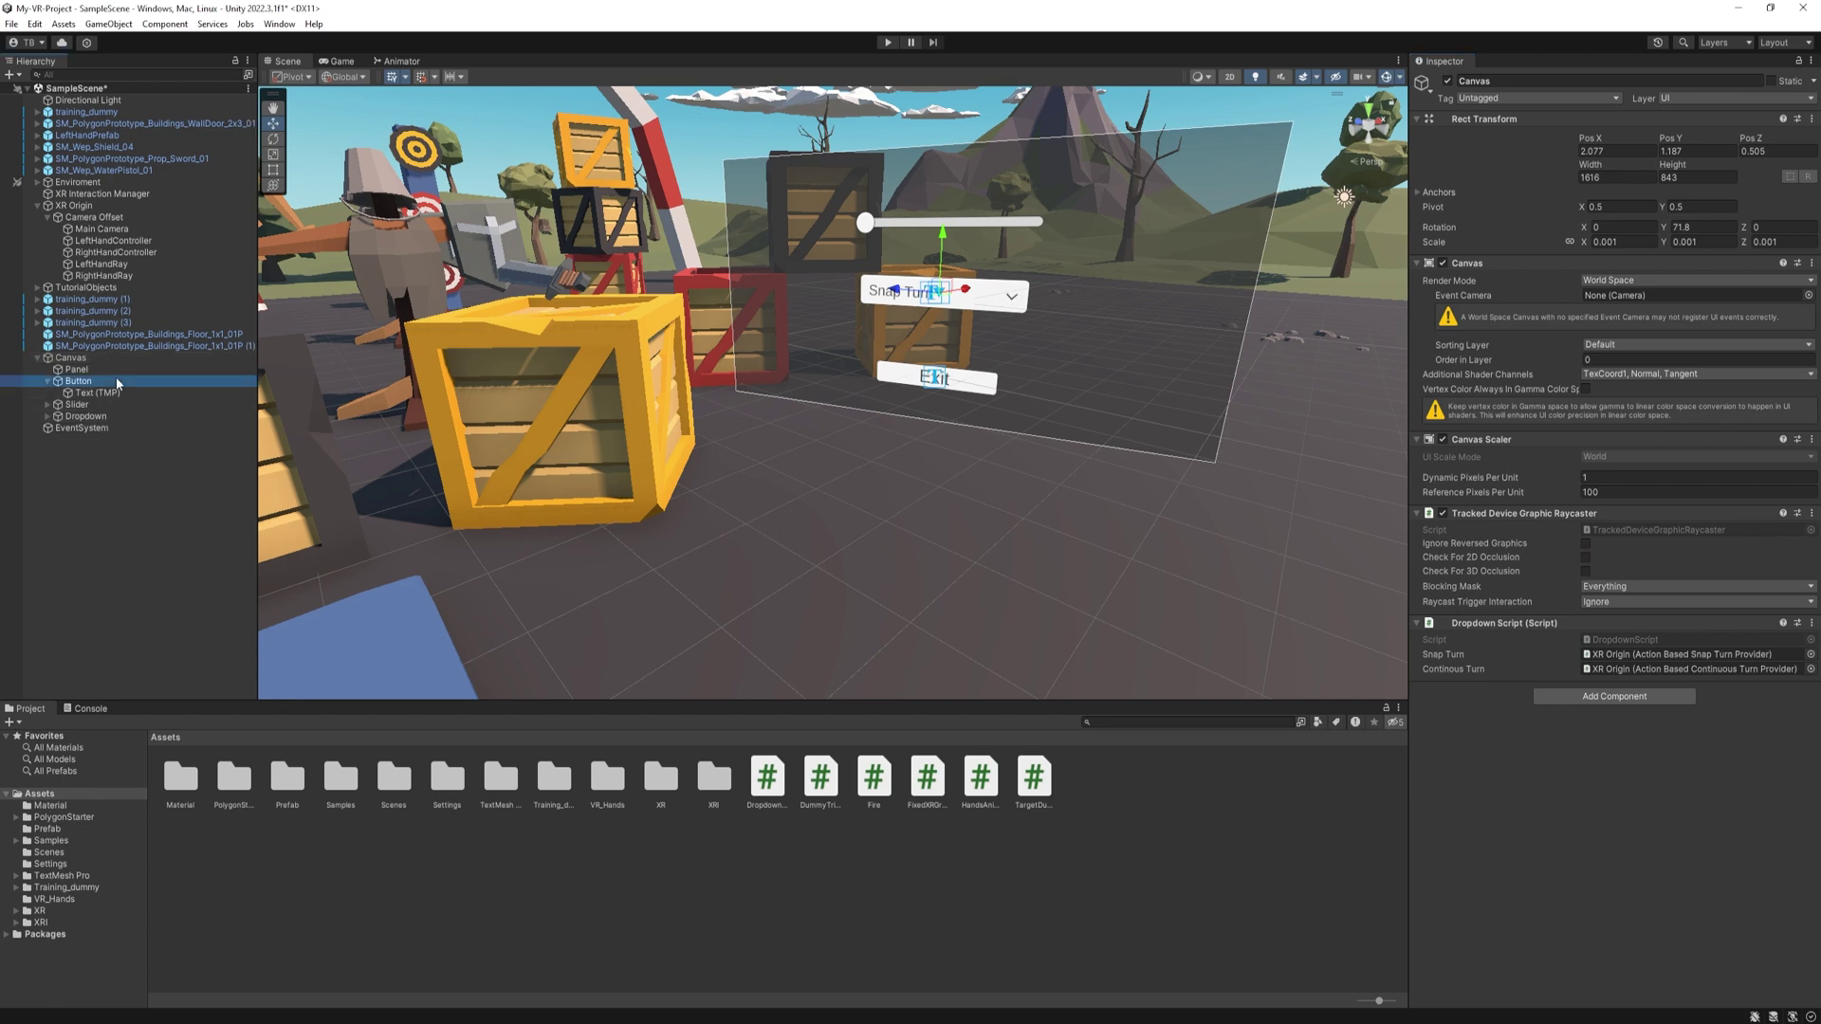
click(1771, 719)
scroll(1472, 622, down, 1)
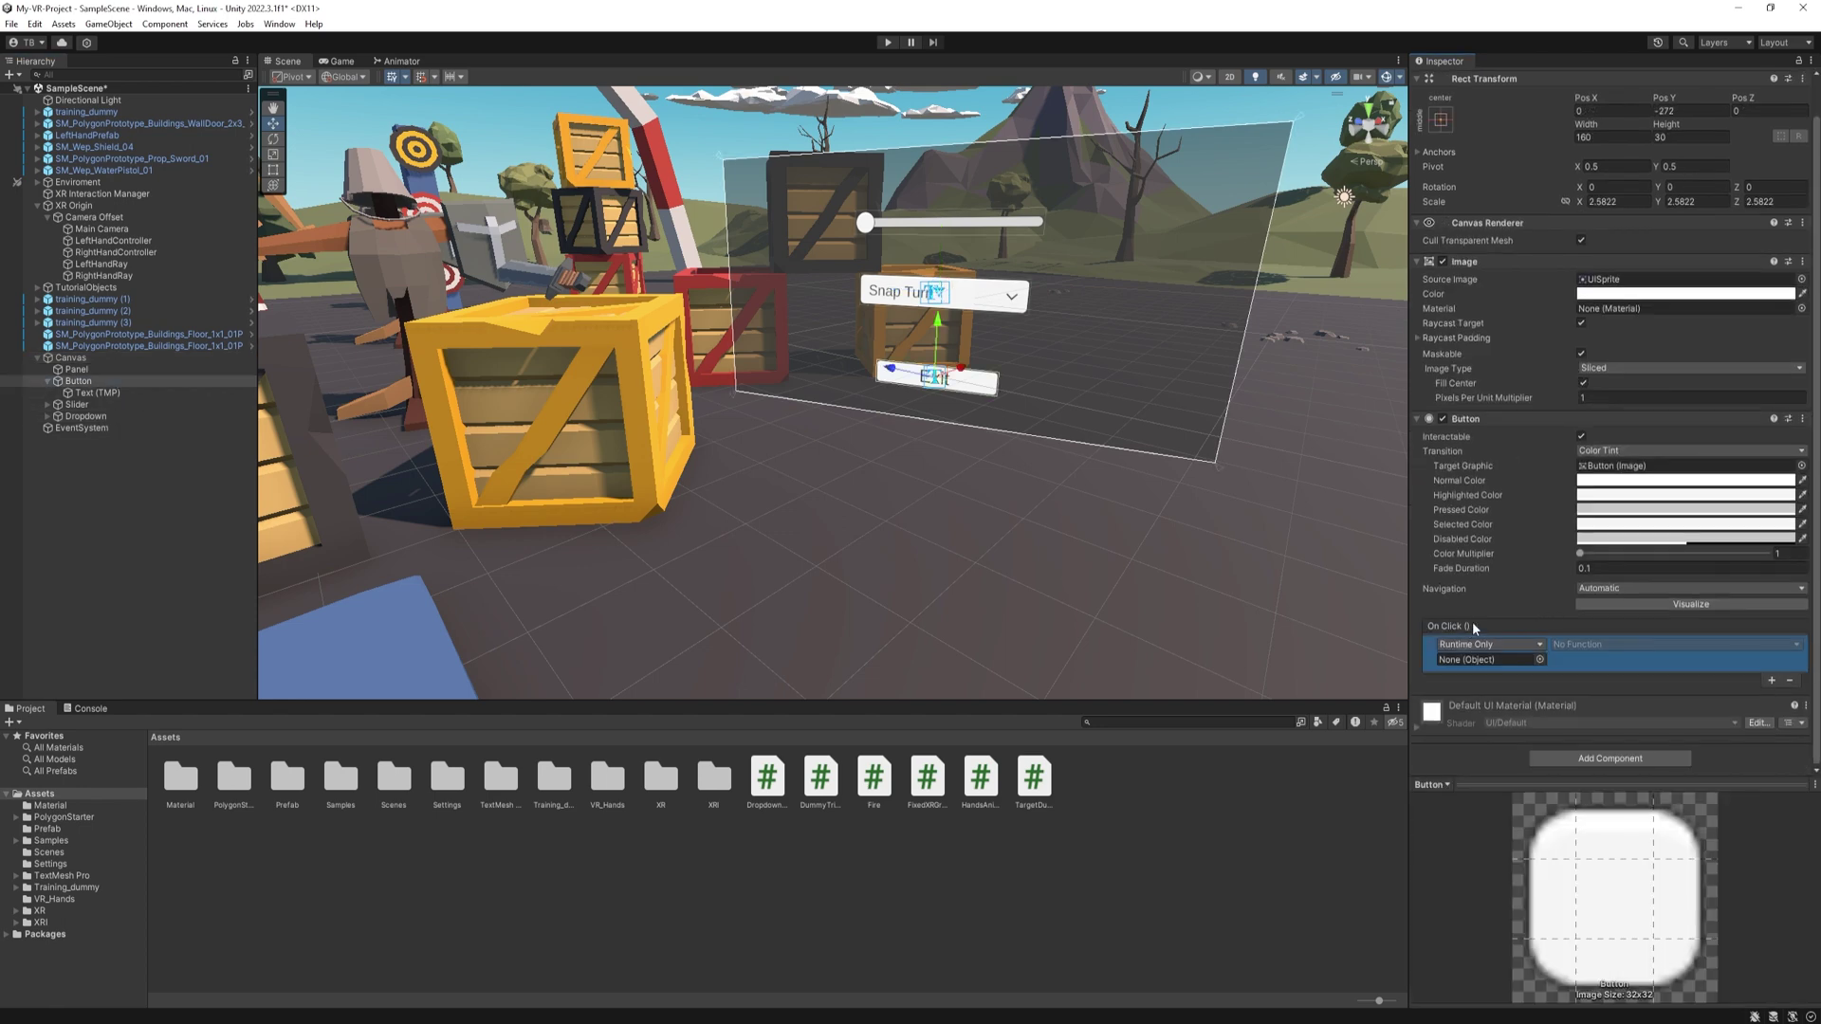
drag(71, 358, 1484, 659)
click(1635, 645)
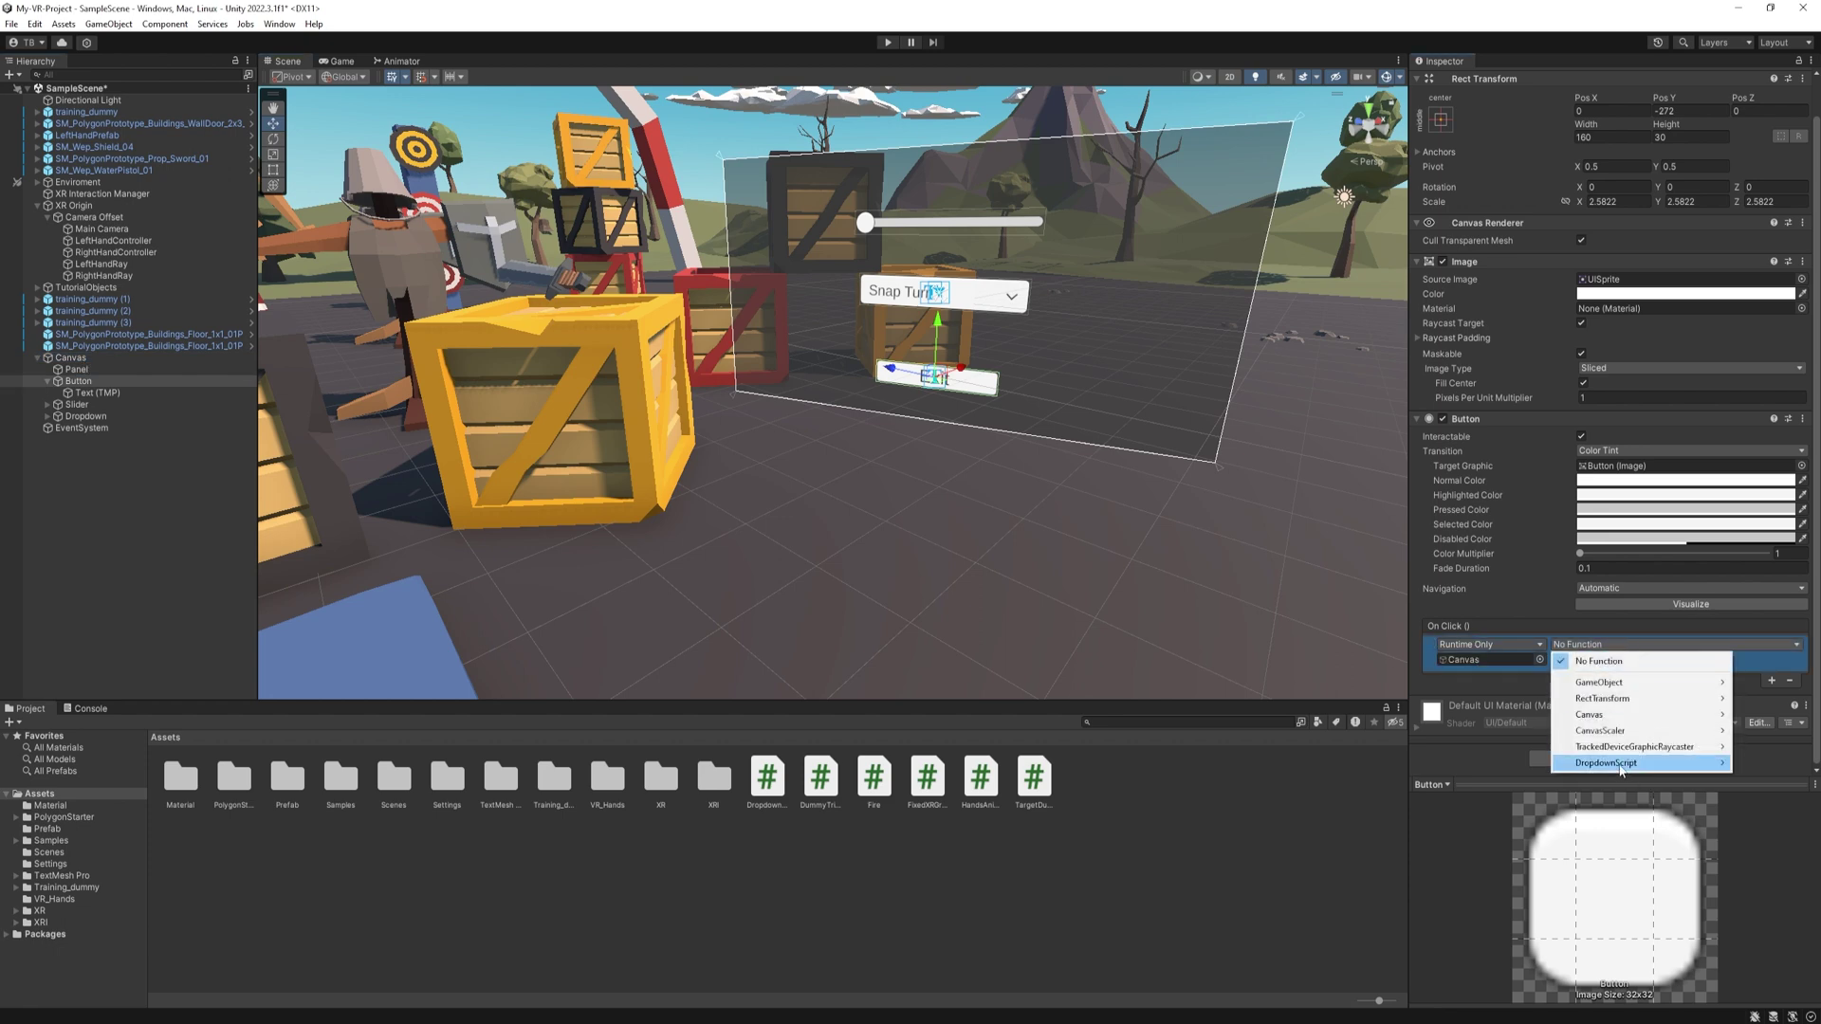
mouse_move(1609, 765)
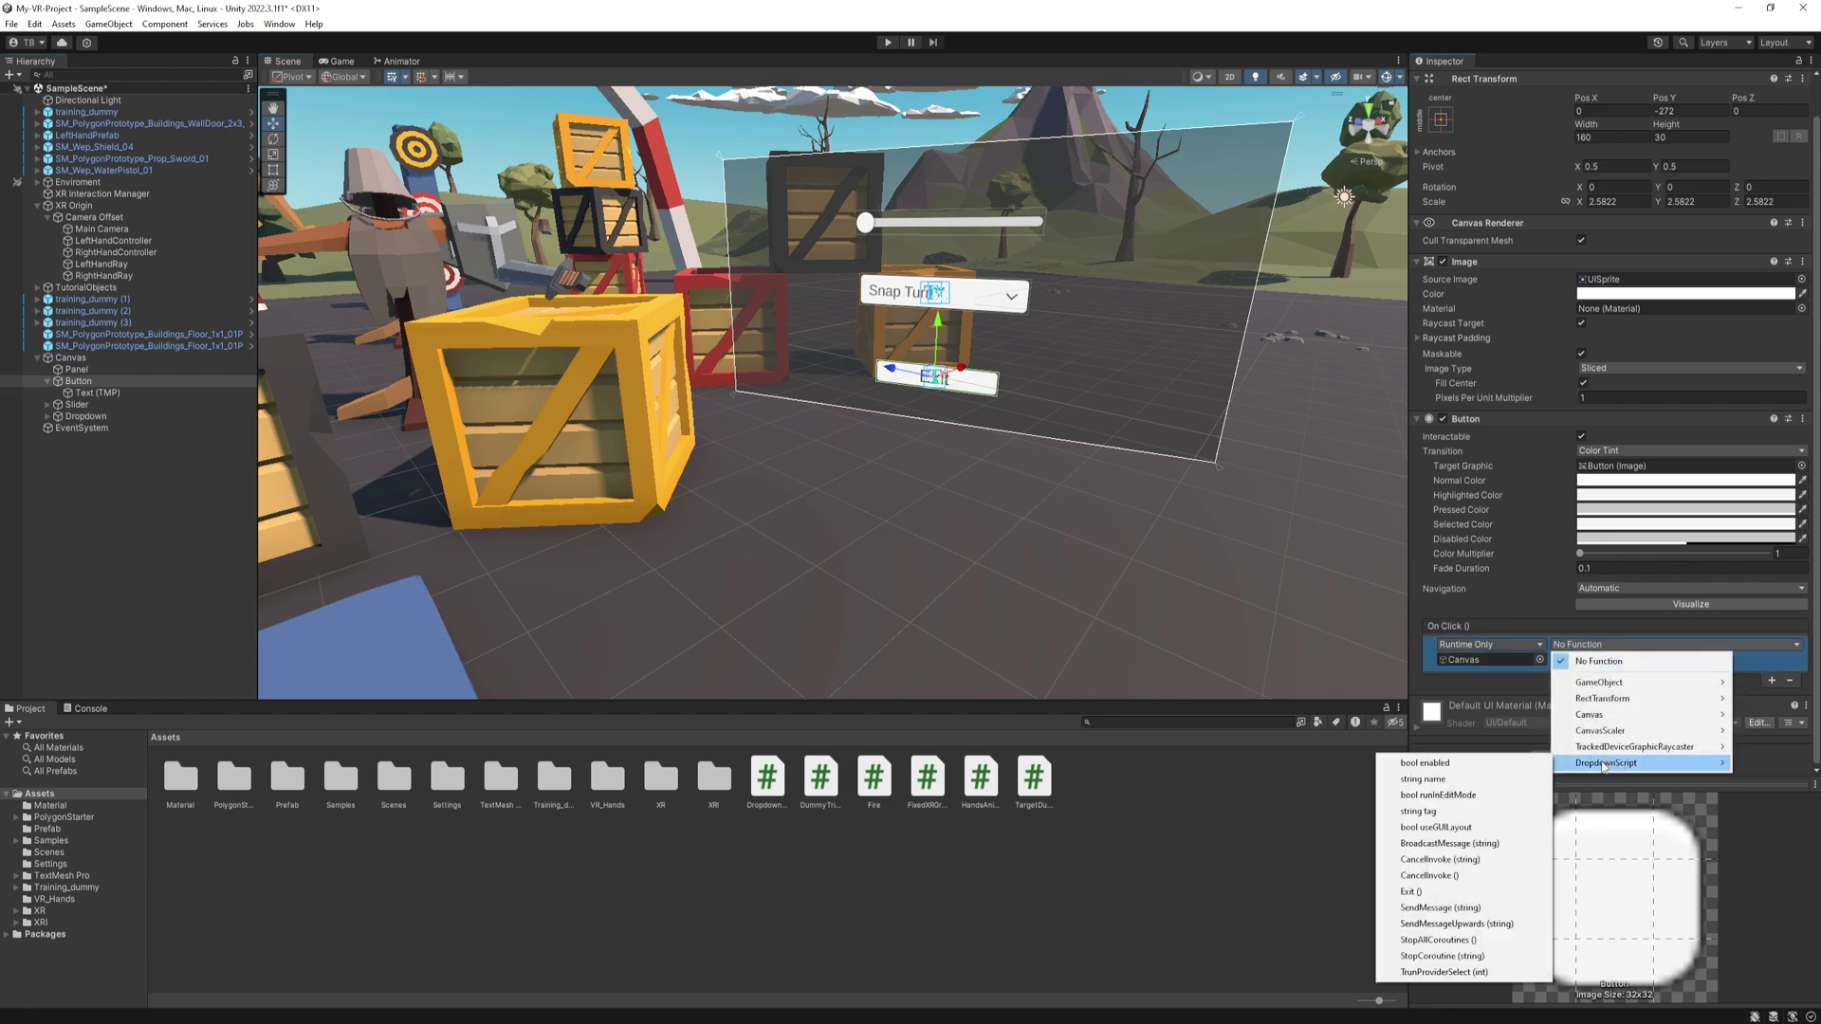
click(1437, 893)
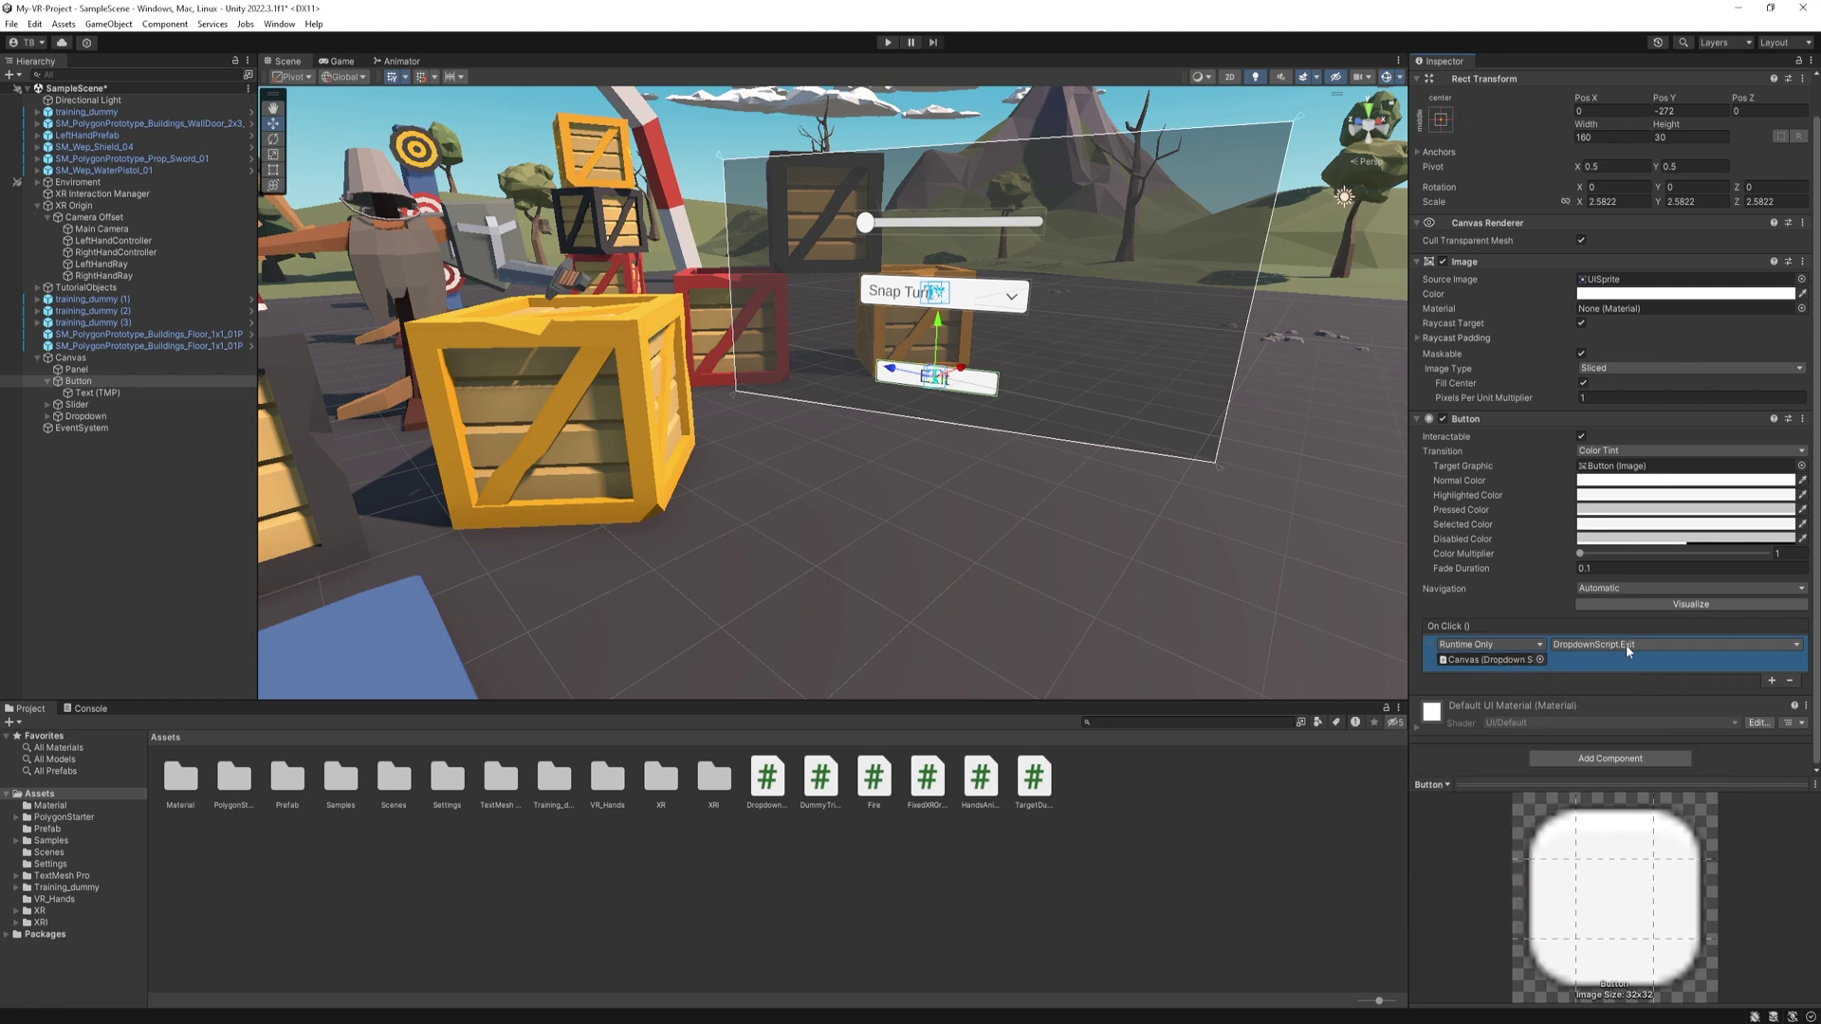
key(ctrl+s)
Play the scene to check the Exit button's console log, and stop Play mode
click(888, 42)
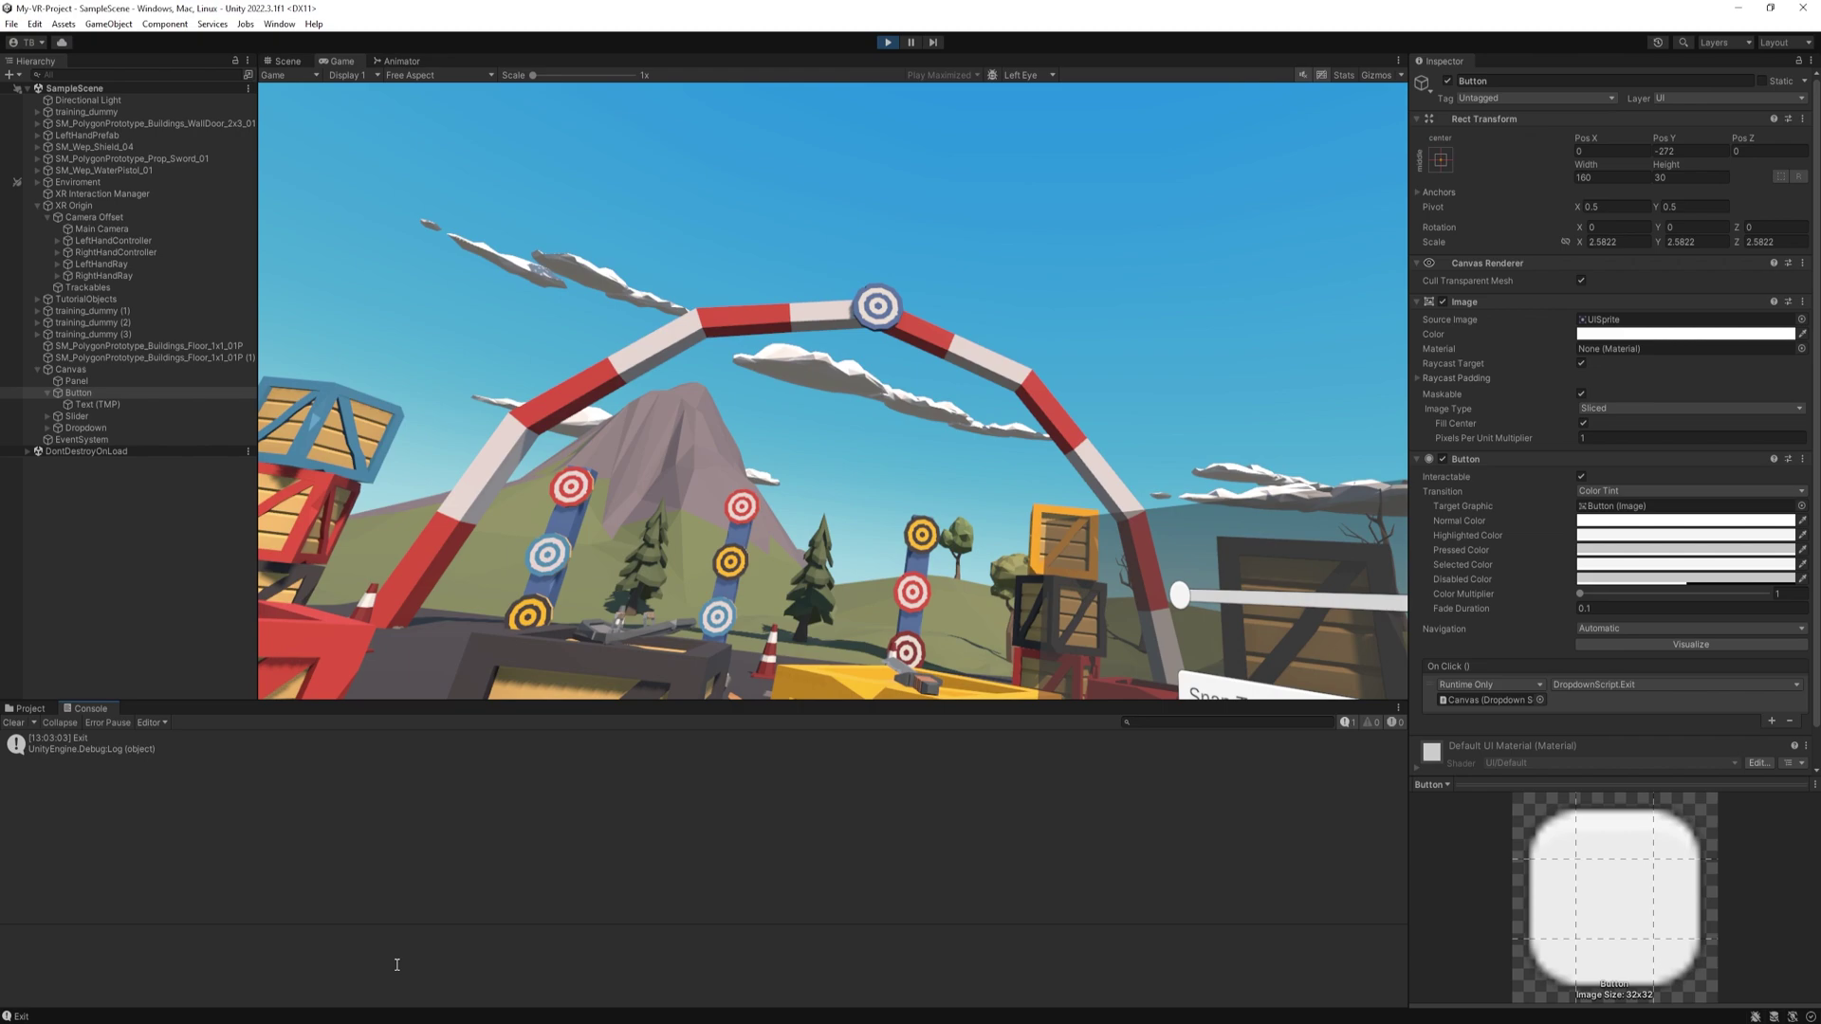
key(ctrl+p)
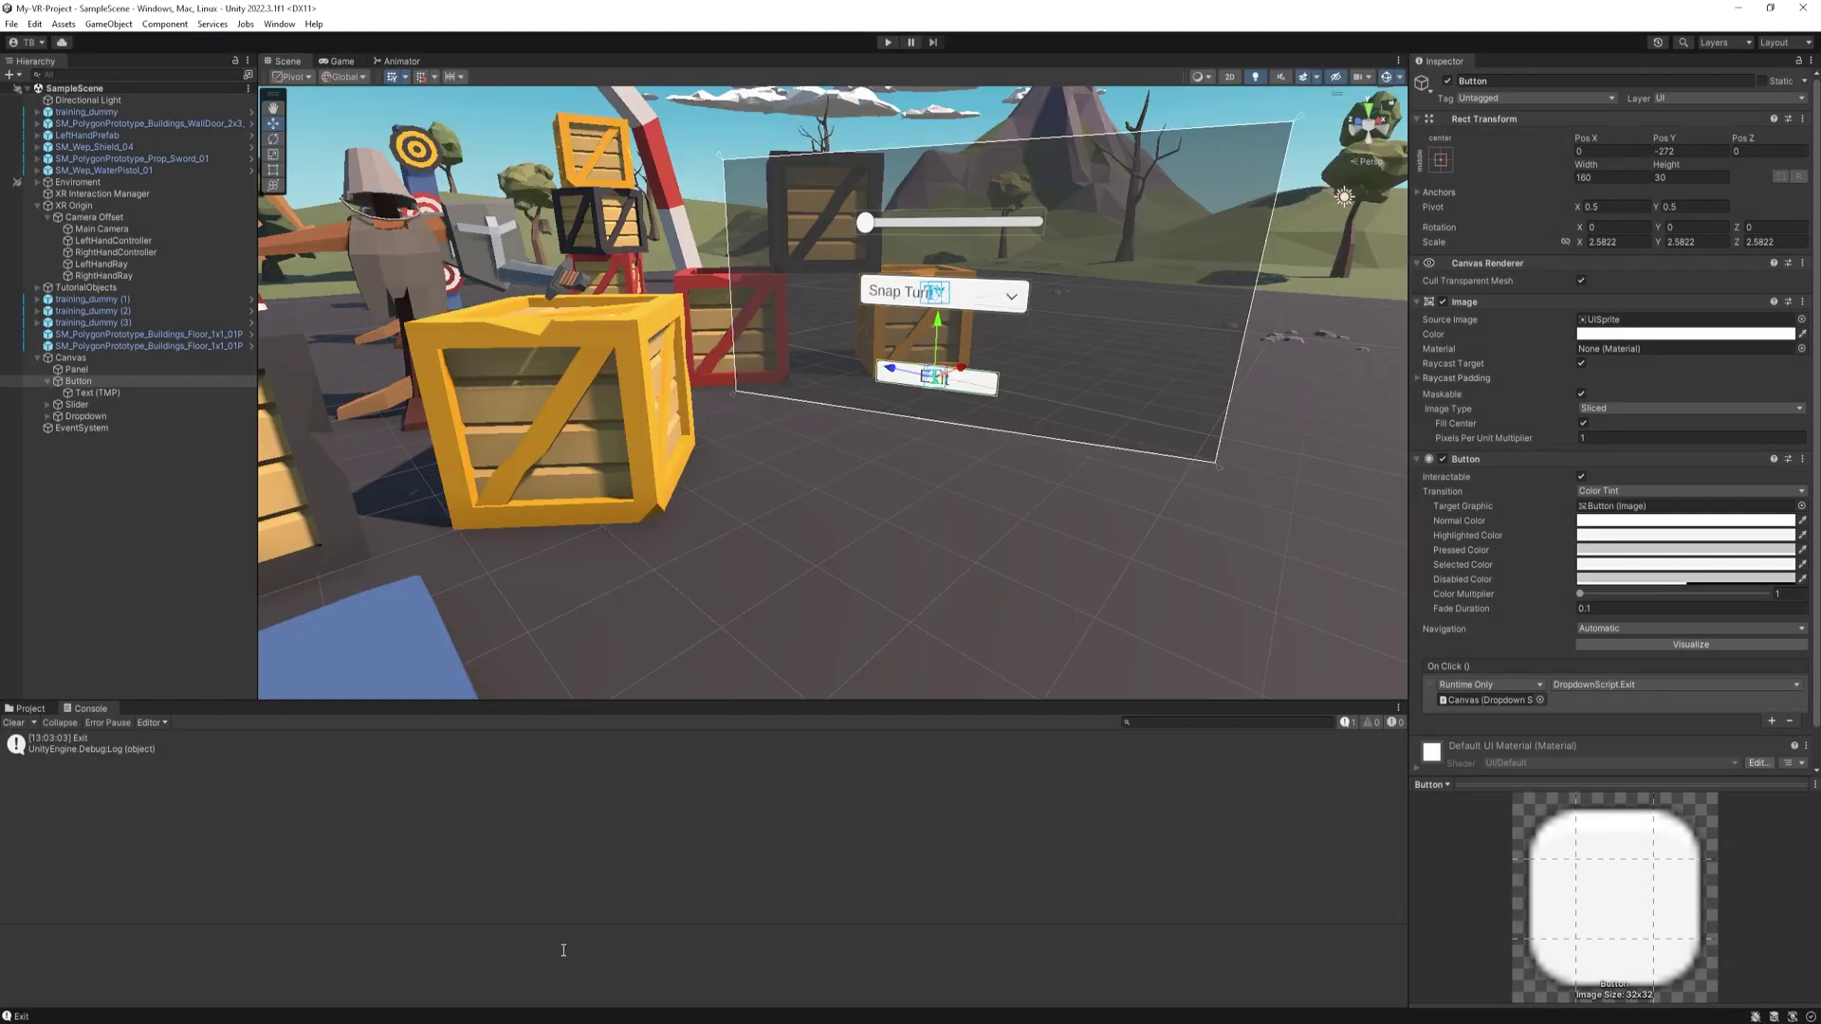
Remove the Debug.Log("Exit") line from the Exit method in VS Code and return to Unity
key(alt+Tab)
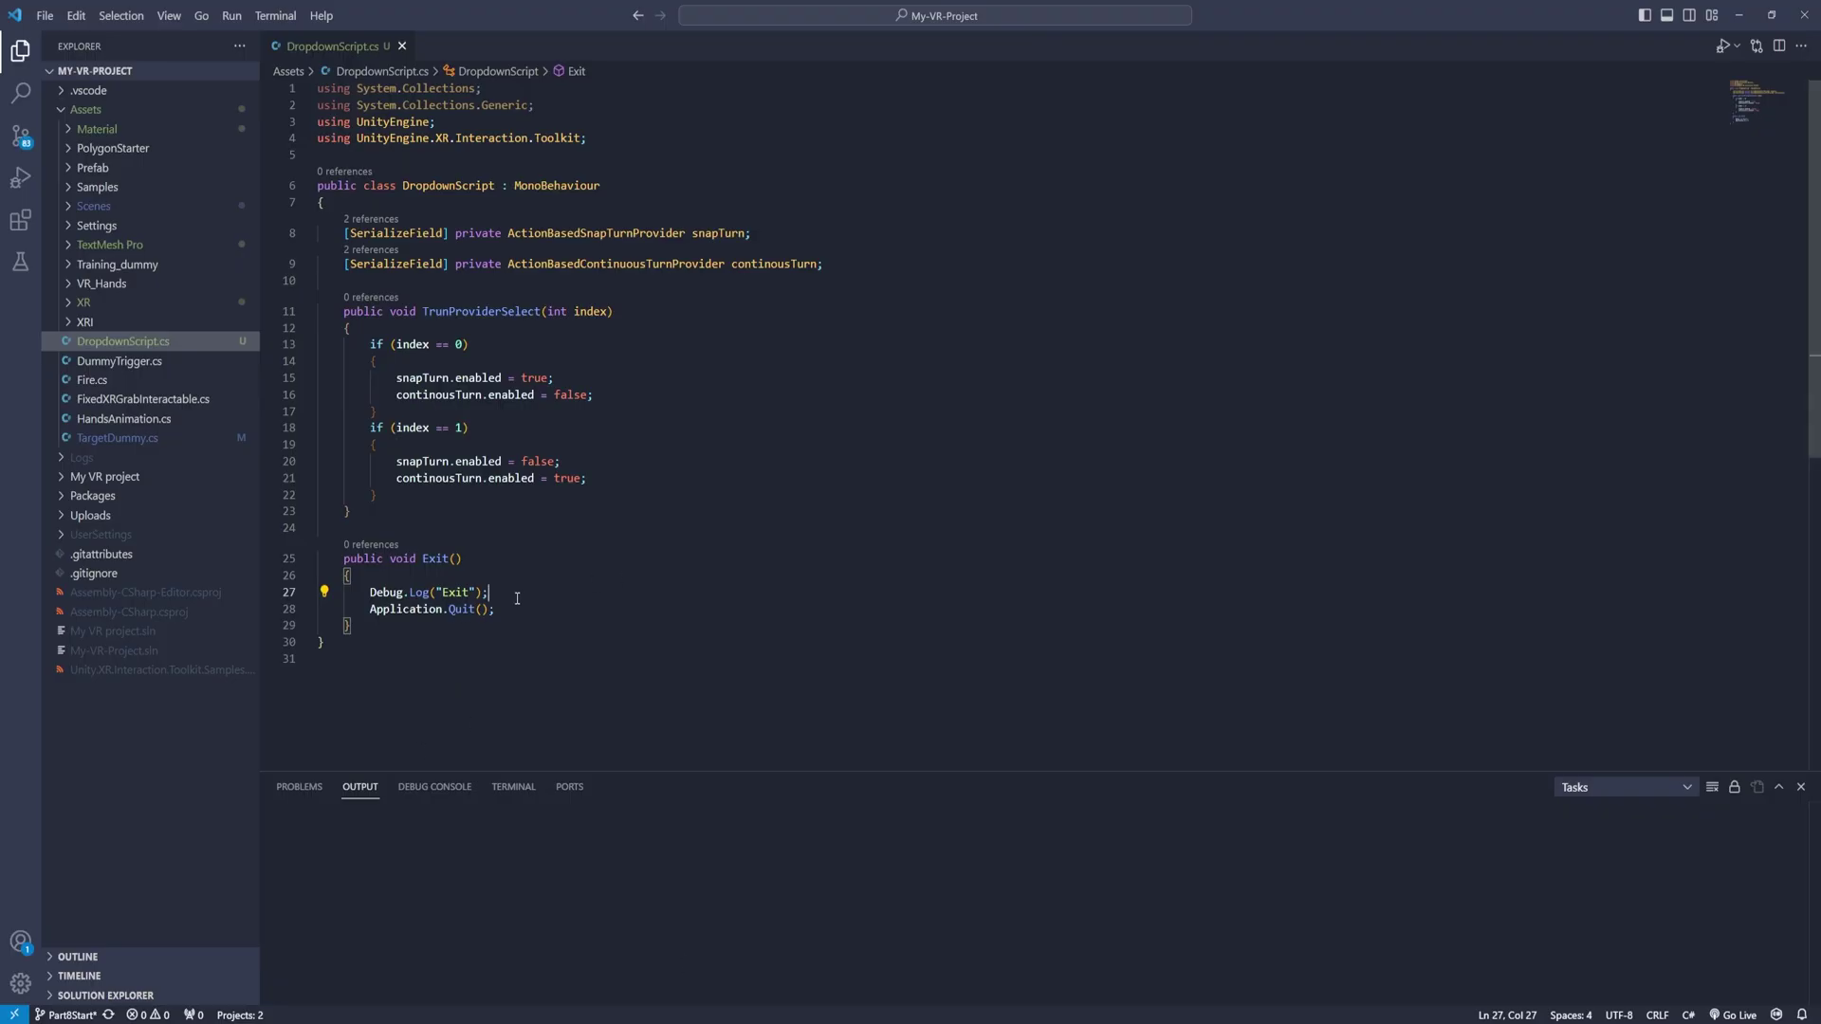
key(ctrl+shift+k)
key(alt+Tab)
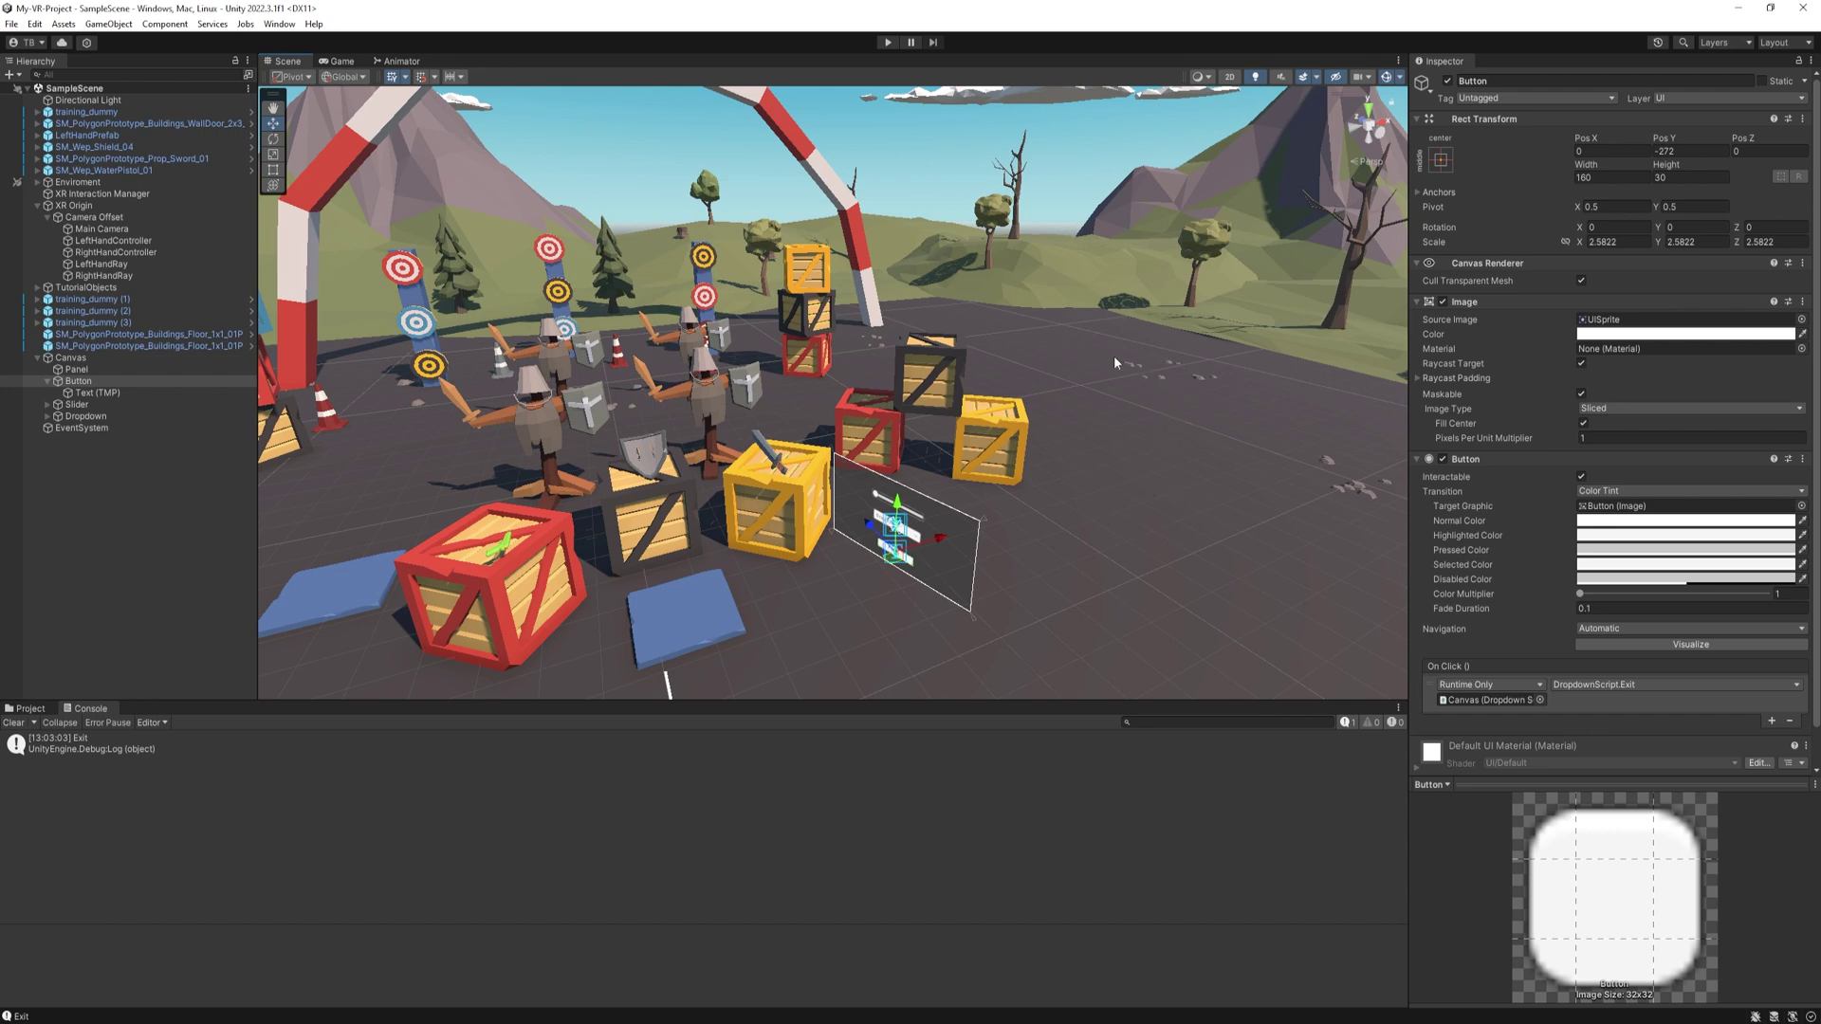
Place the SM_PolygonApocalypse_Bld_House_01 prefab from the PolygonStarter Prefabs folder on the ground beside the stacked crates
click(30, 708)
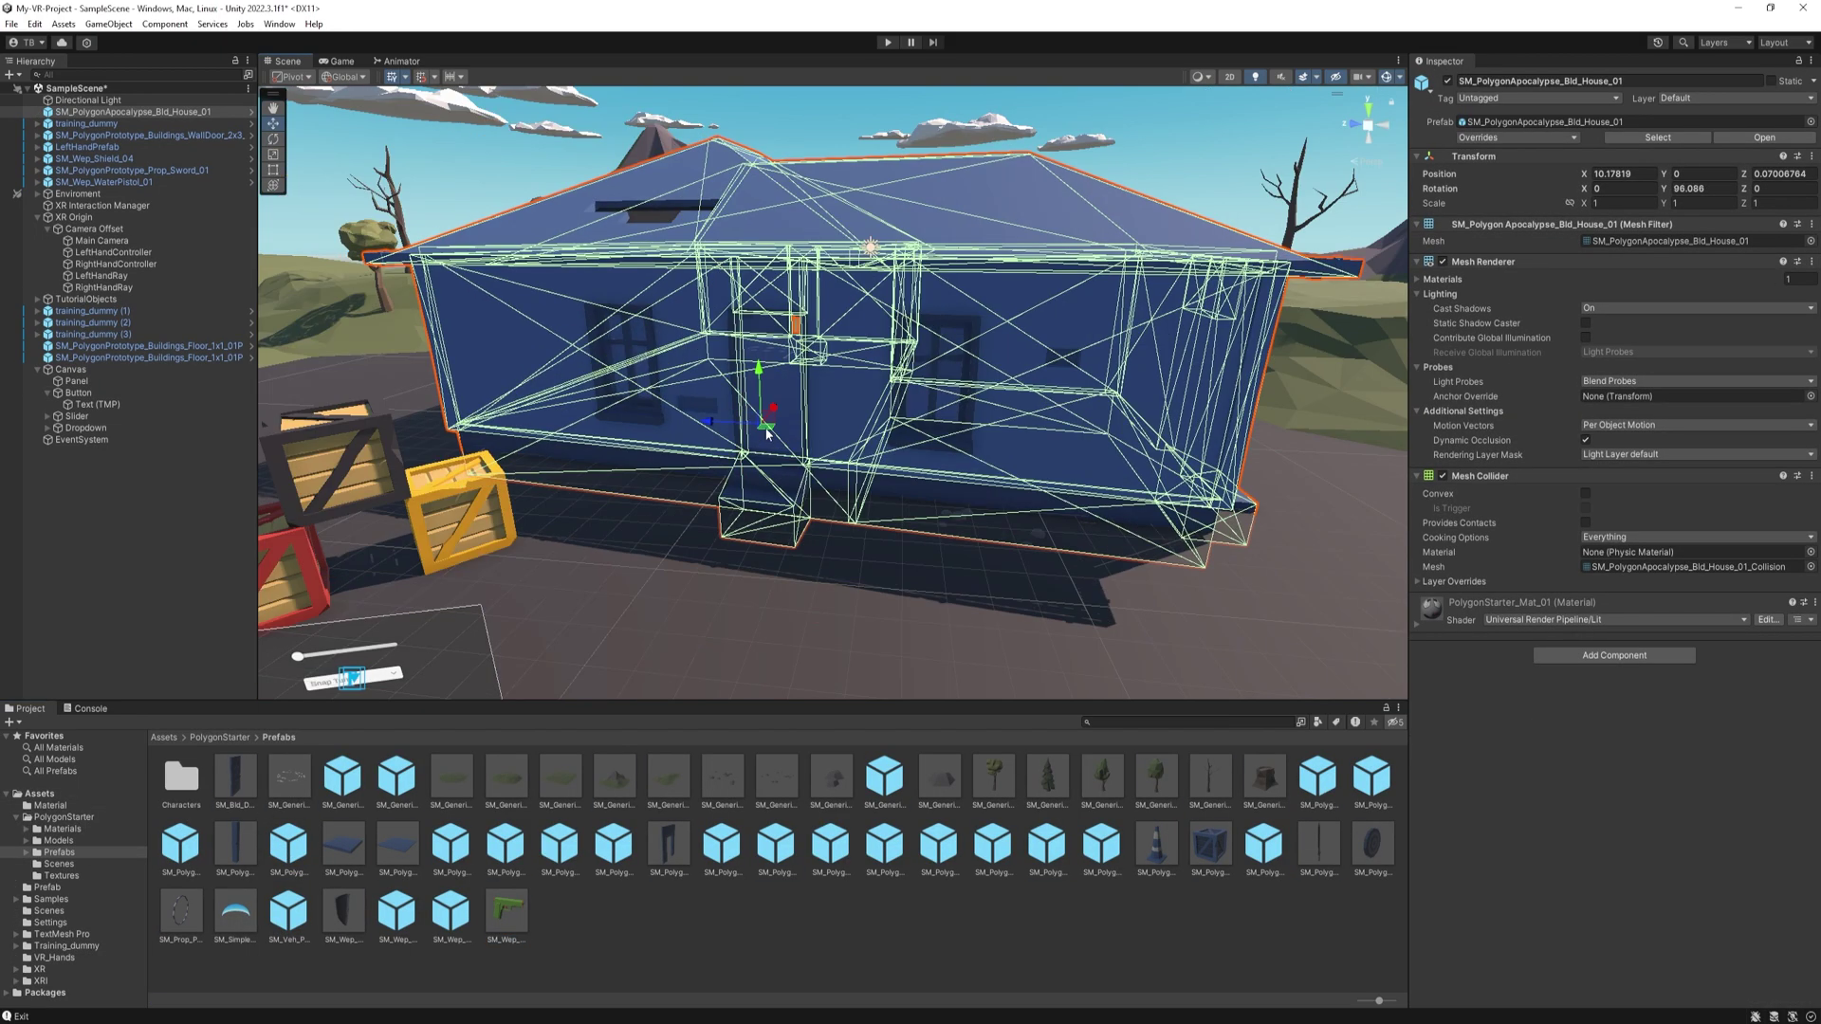
right_drag(766, 431, 806, 493)
drag(720, 445, 852, 550)
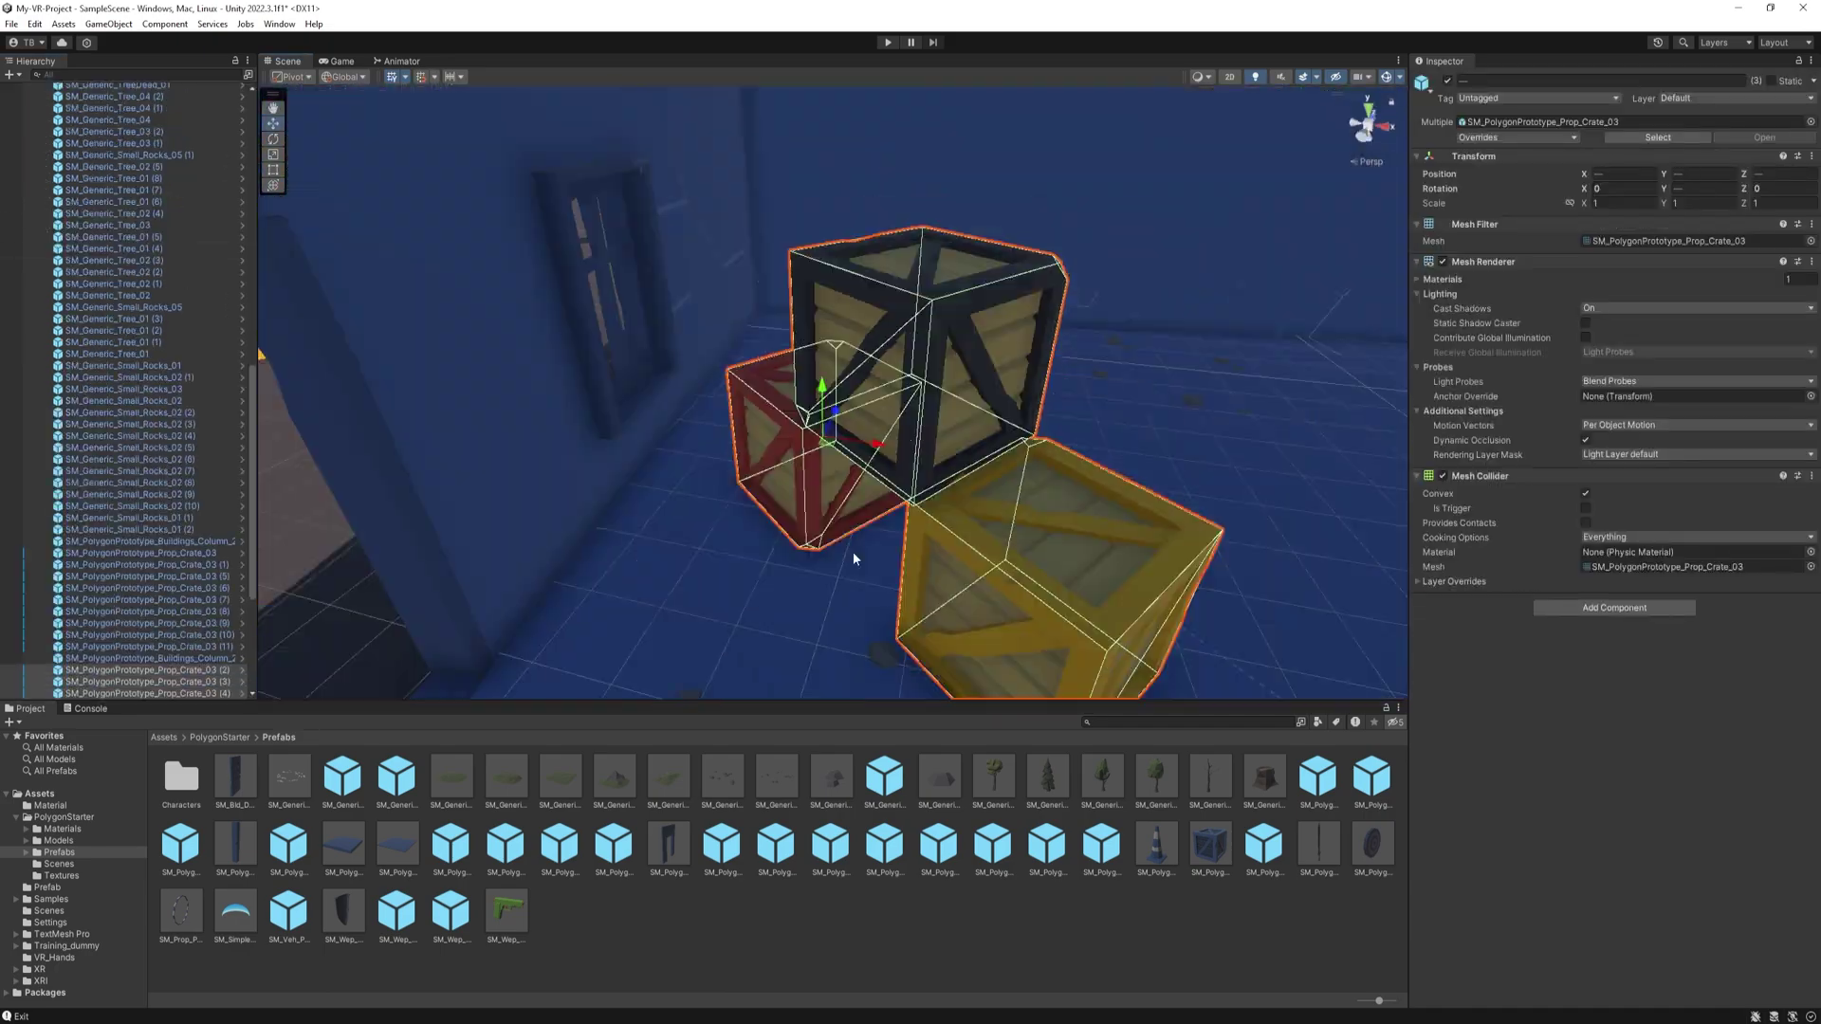
Duplicate the selected SM_PolygonPrototype_Prop_Crate_03 crates and arrange the copies inside the house
right_drag(852, 550, 867, 392)
click(874, 465)
key(ctrl+d)
key(ctrl+d)
key(ctrl+d)
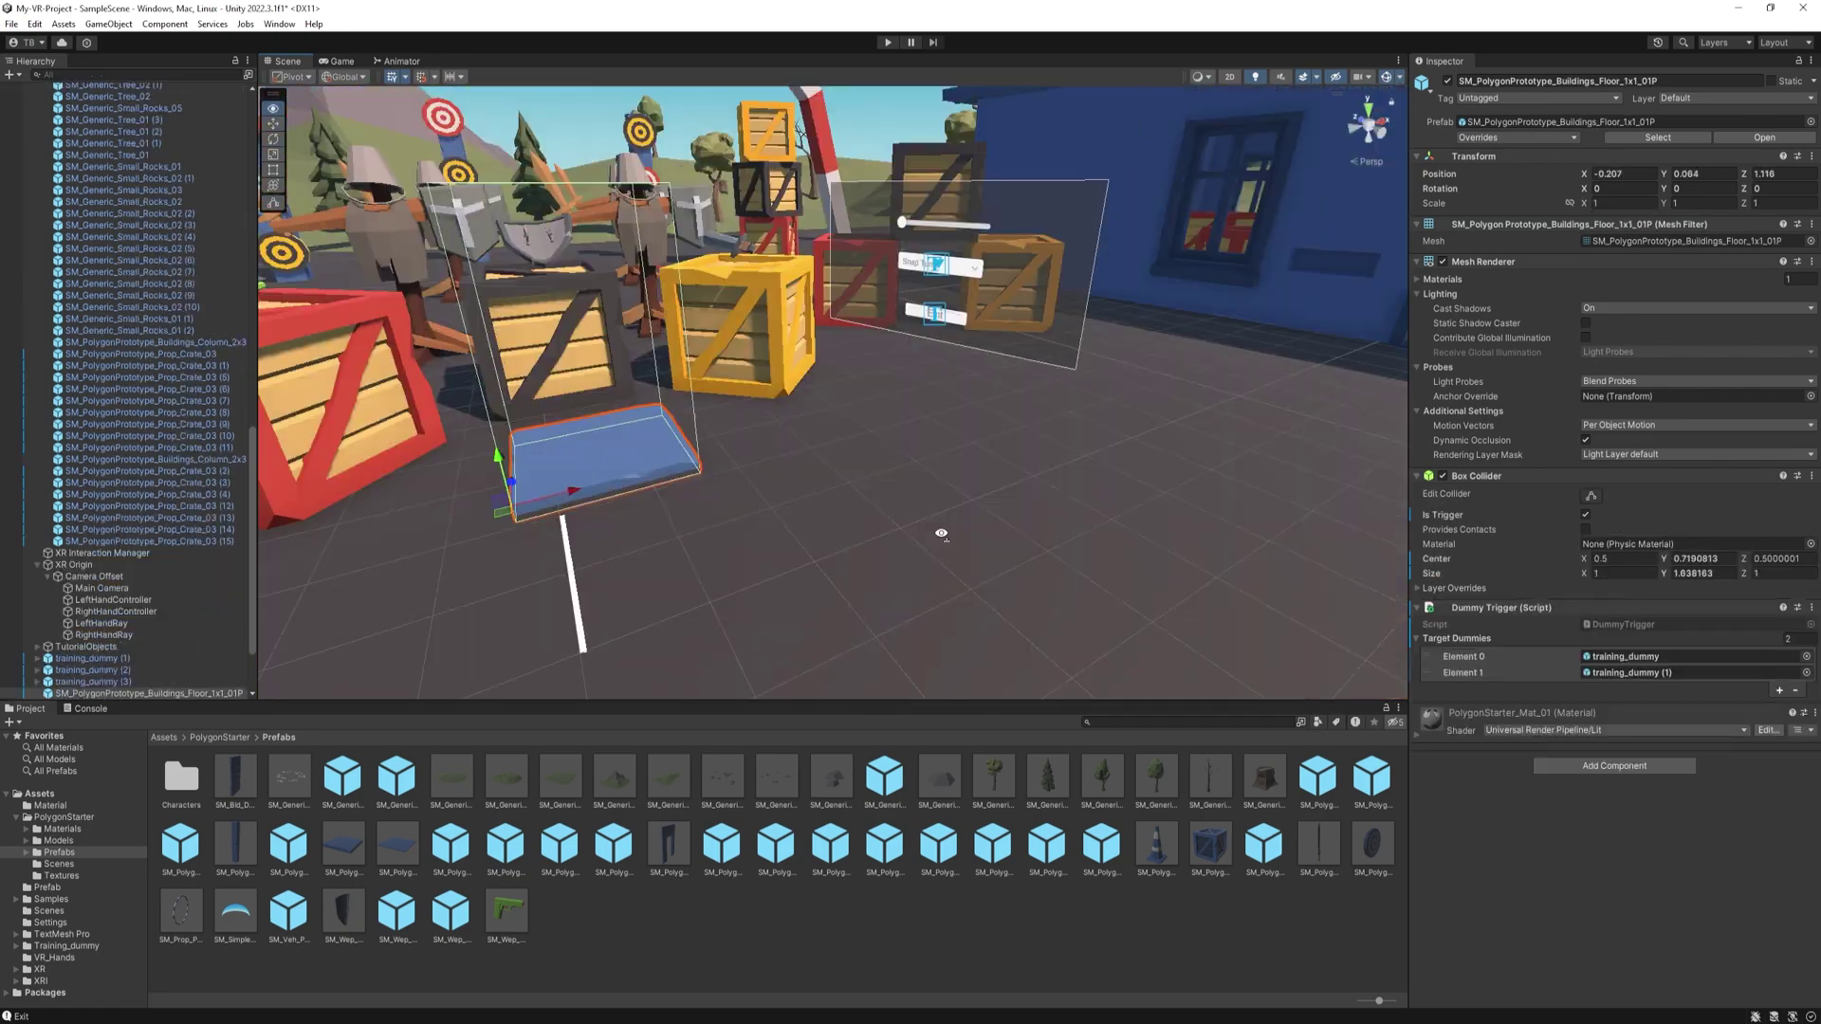
Duplicate the floor trigger pads and training dummies for the house, and make training_dummy (6) the target of Floor_1x1_01P (3)
right_drag(943, 528, 700, 486)
ctrl+click(700, 486)
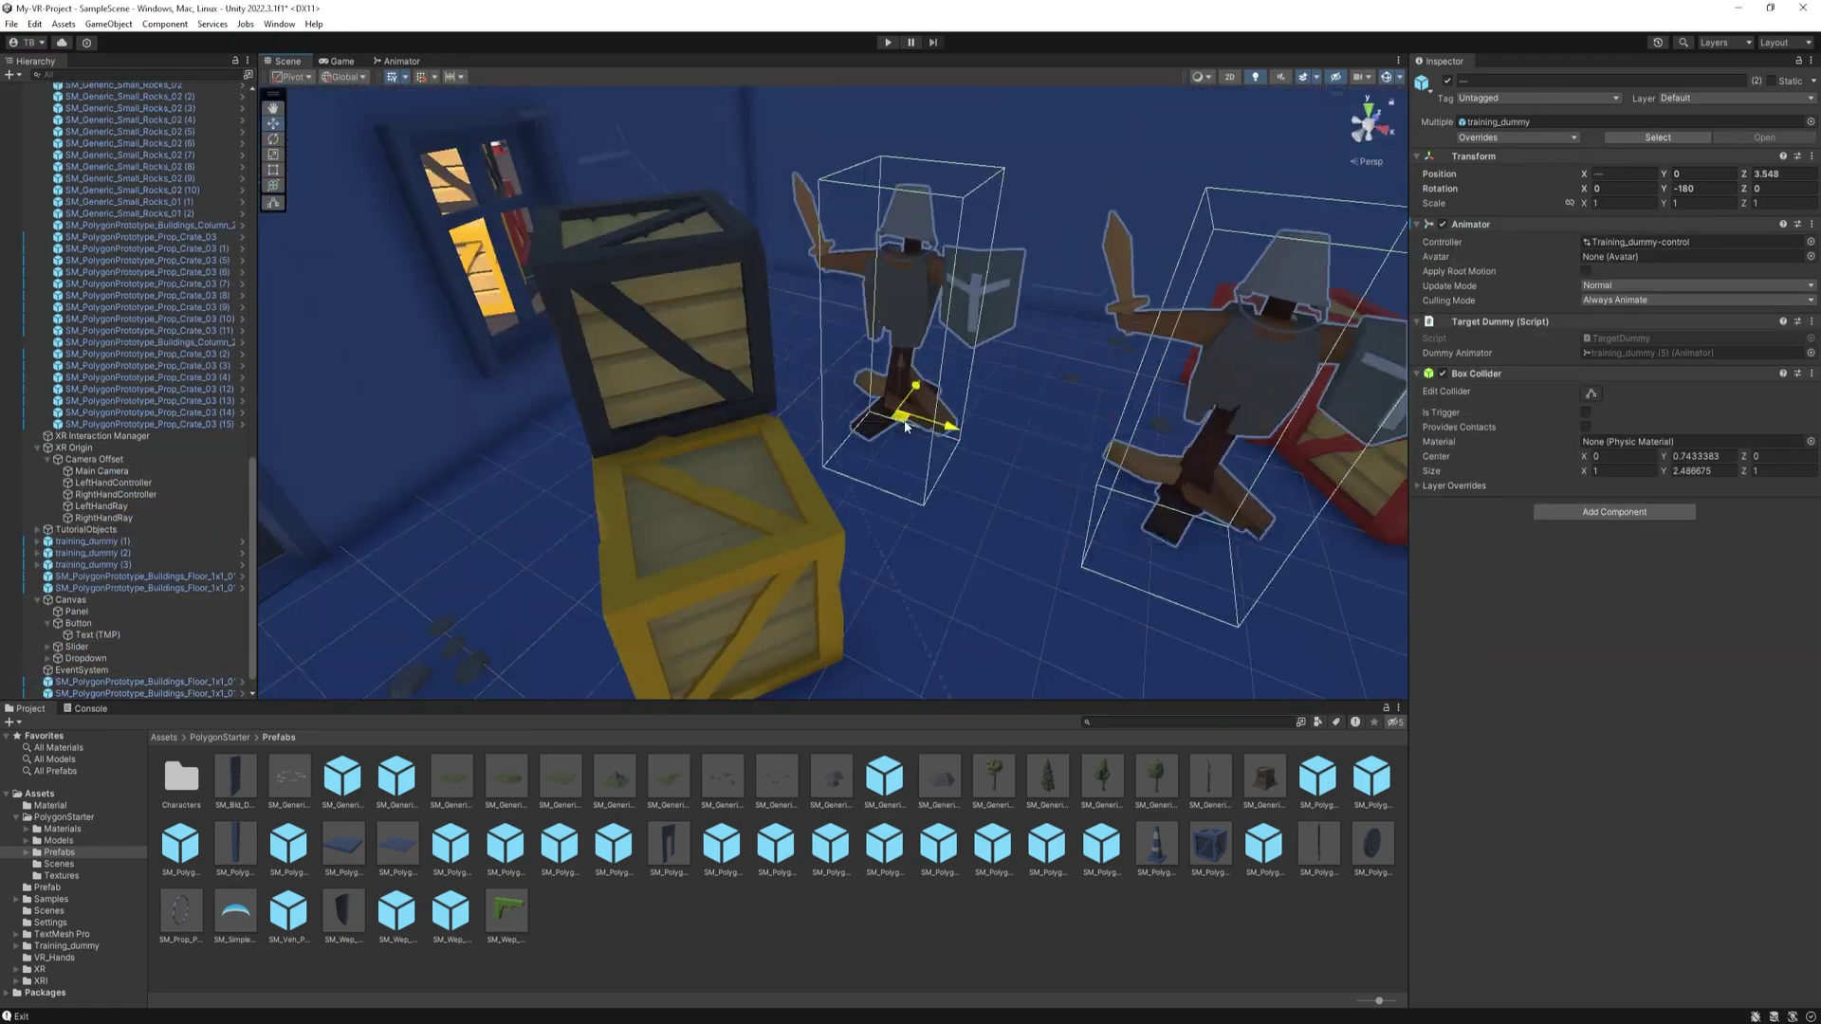
click(846, 536)
scroll(783, 430, up, 5)
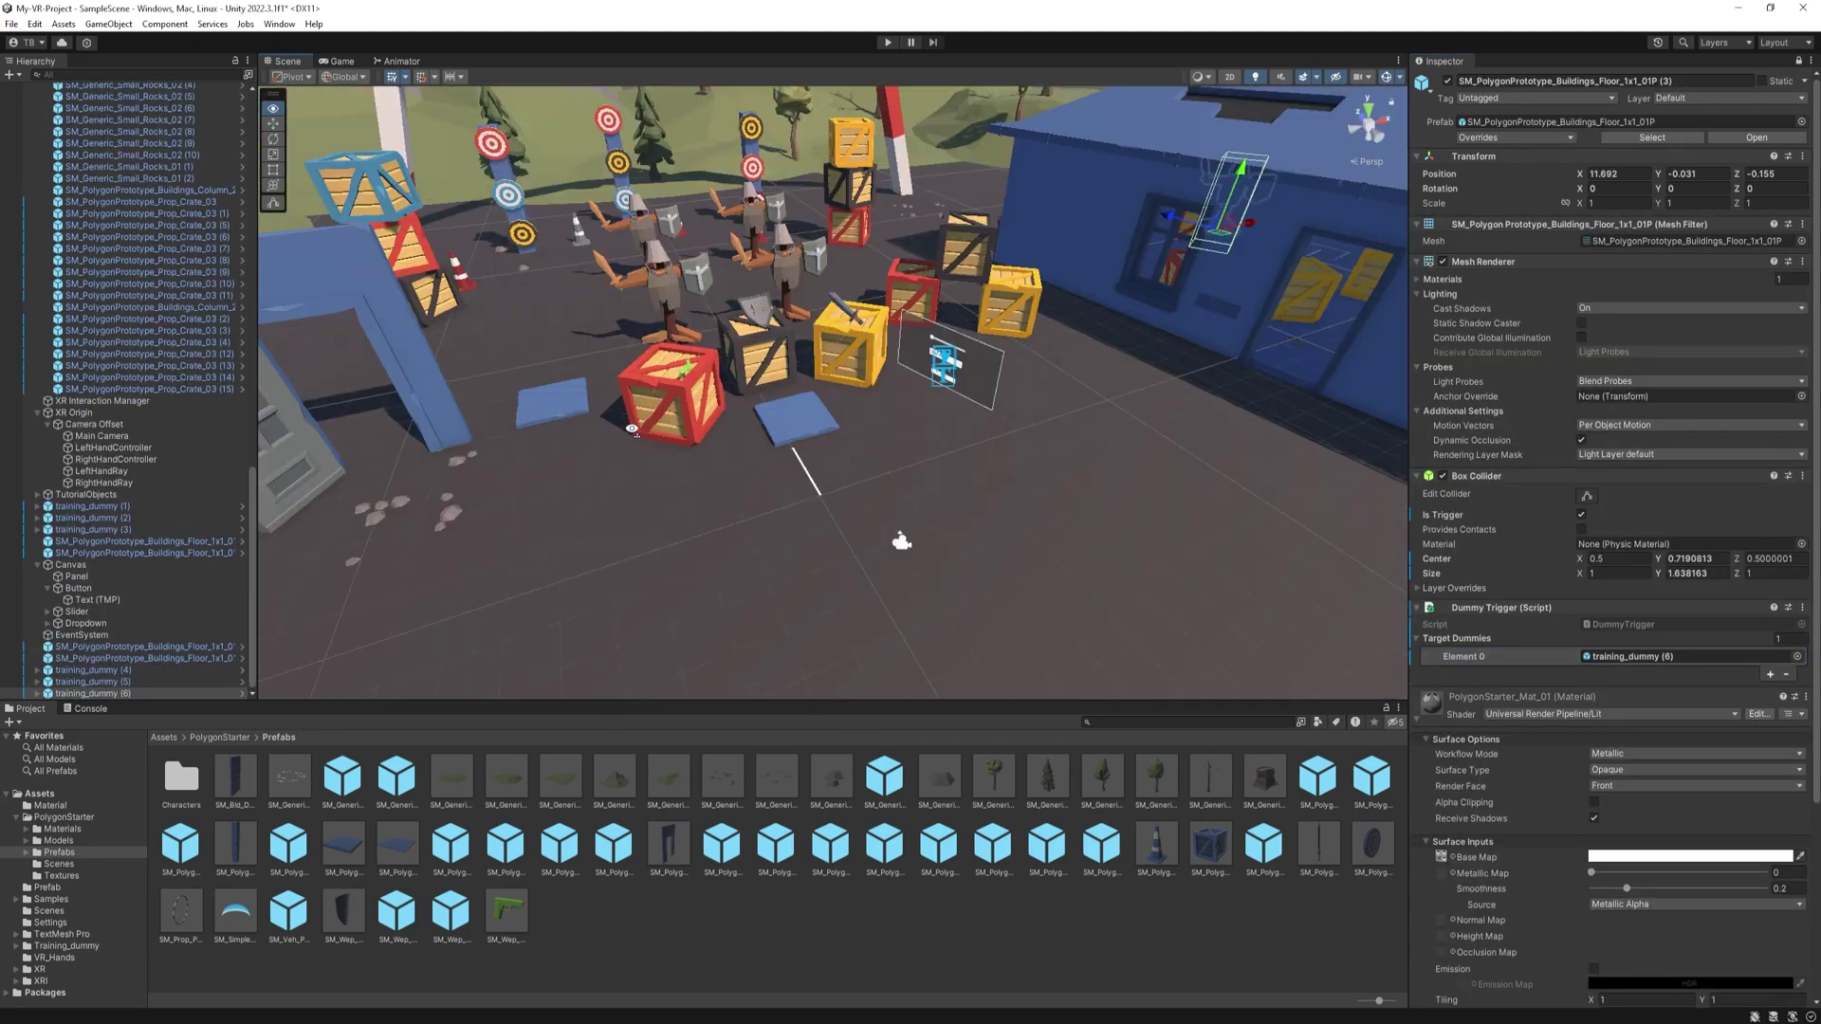
Fit the SM_Bld_Door_01 door into the opening of the WallDoor_2x3 frame as its child object
right_drag(894, 533, 866, 404)
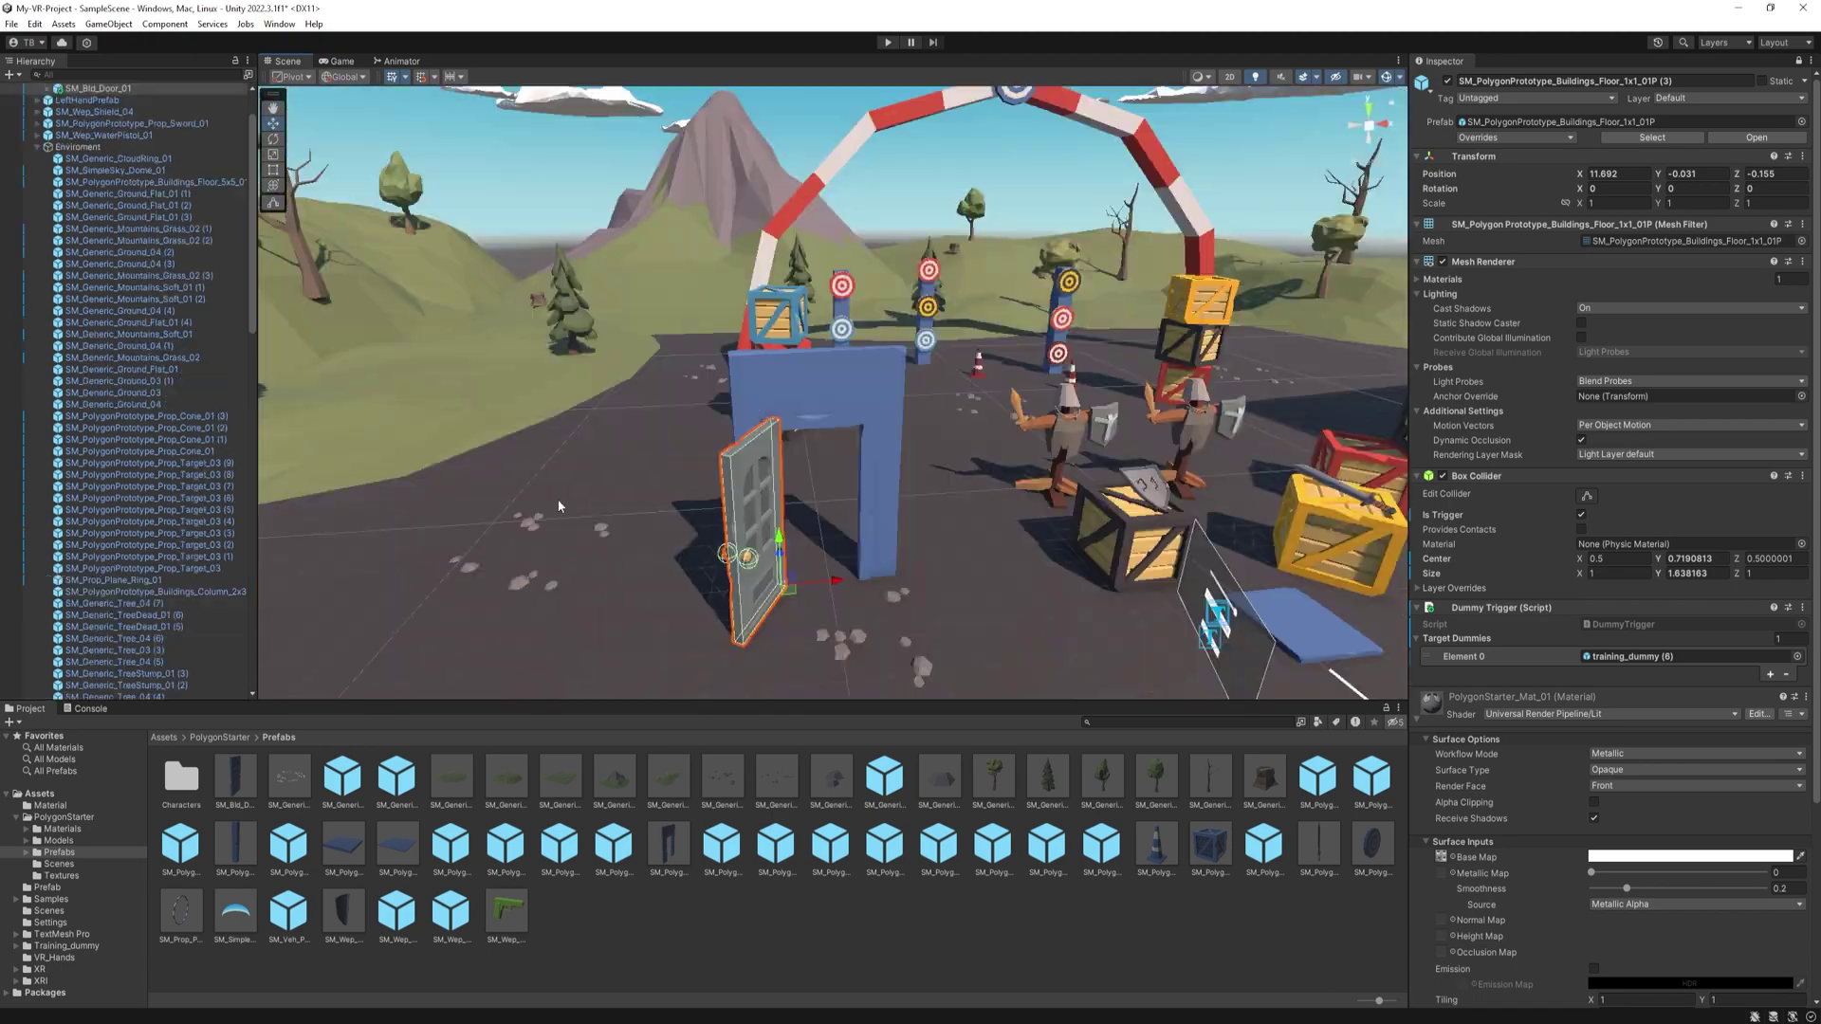
click(793, 487)
right_drag(793, 488, 1192, 281)
click(995, 162)
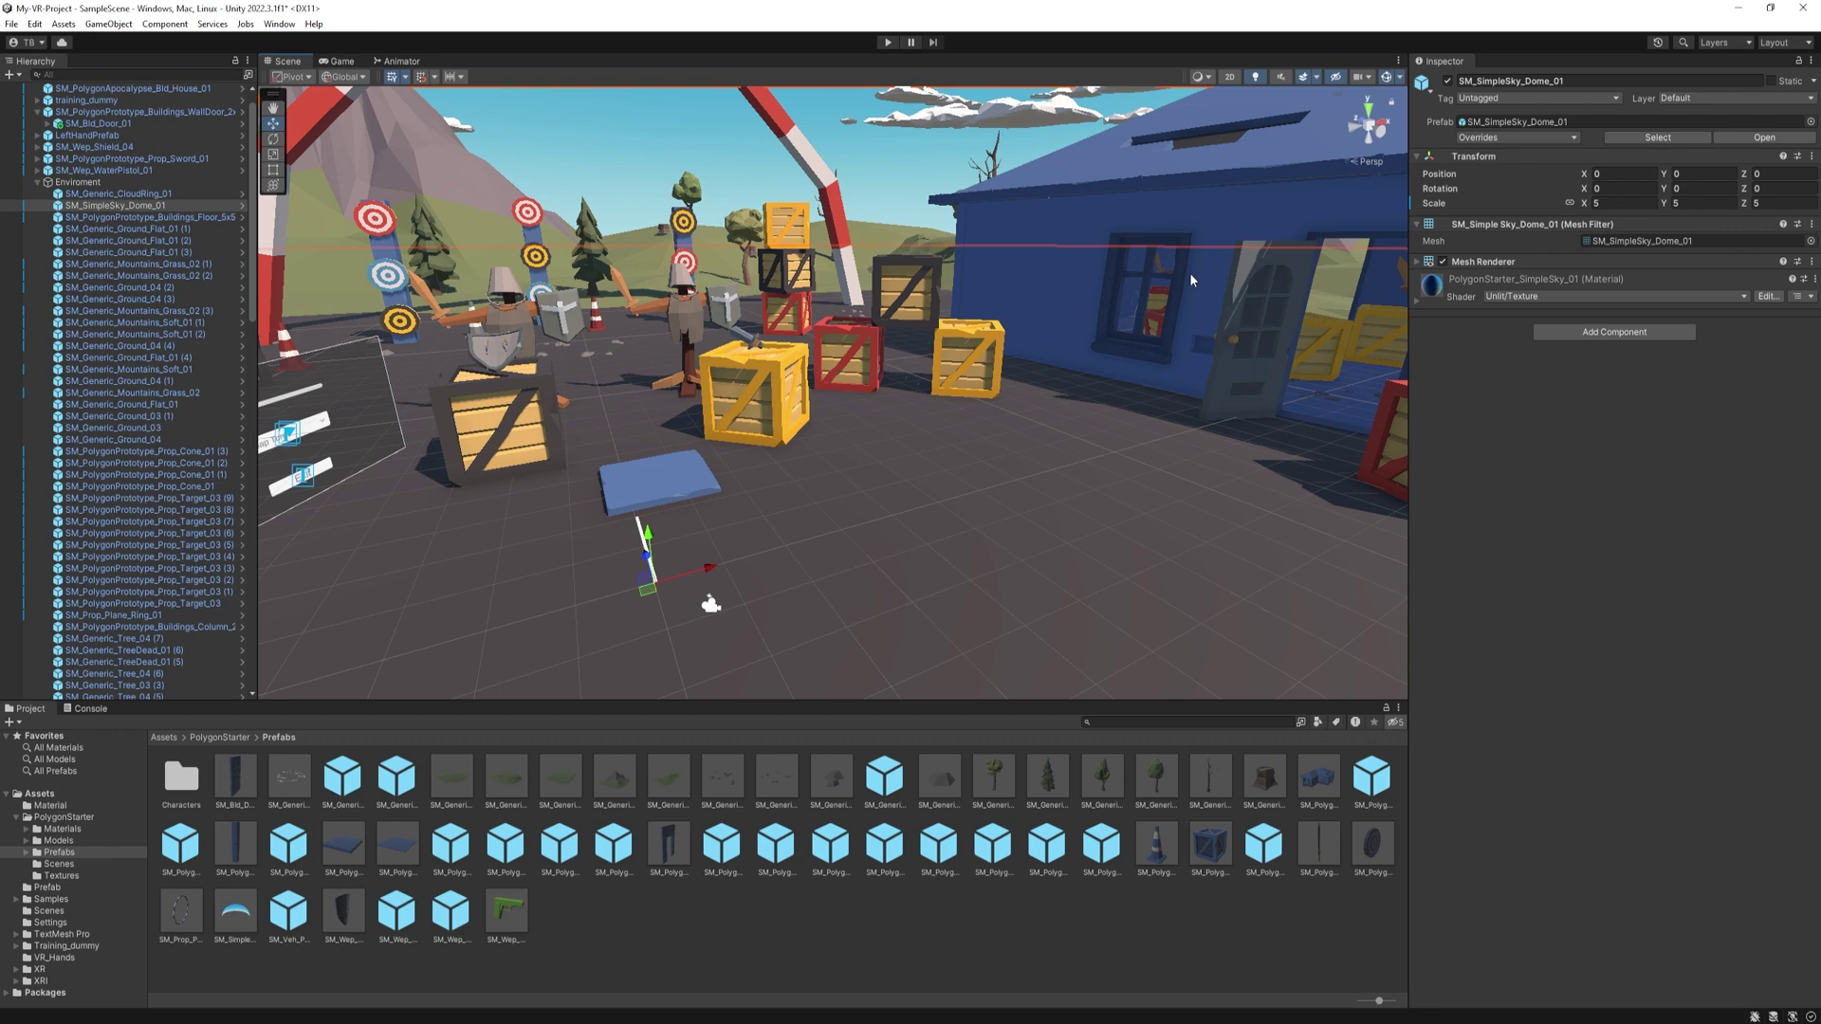
Add GetComponent<BoxCollider>().enabled = false; after the Death trigger in training_dummy's TargetDummy script, save it, and play the scene in Unity
click(528, 321)
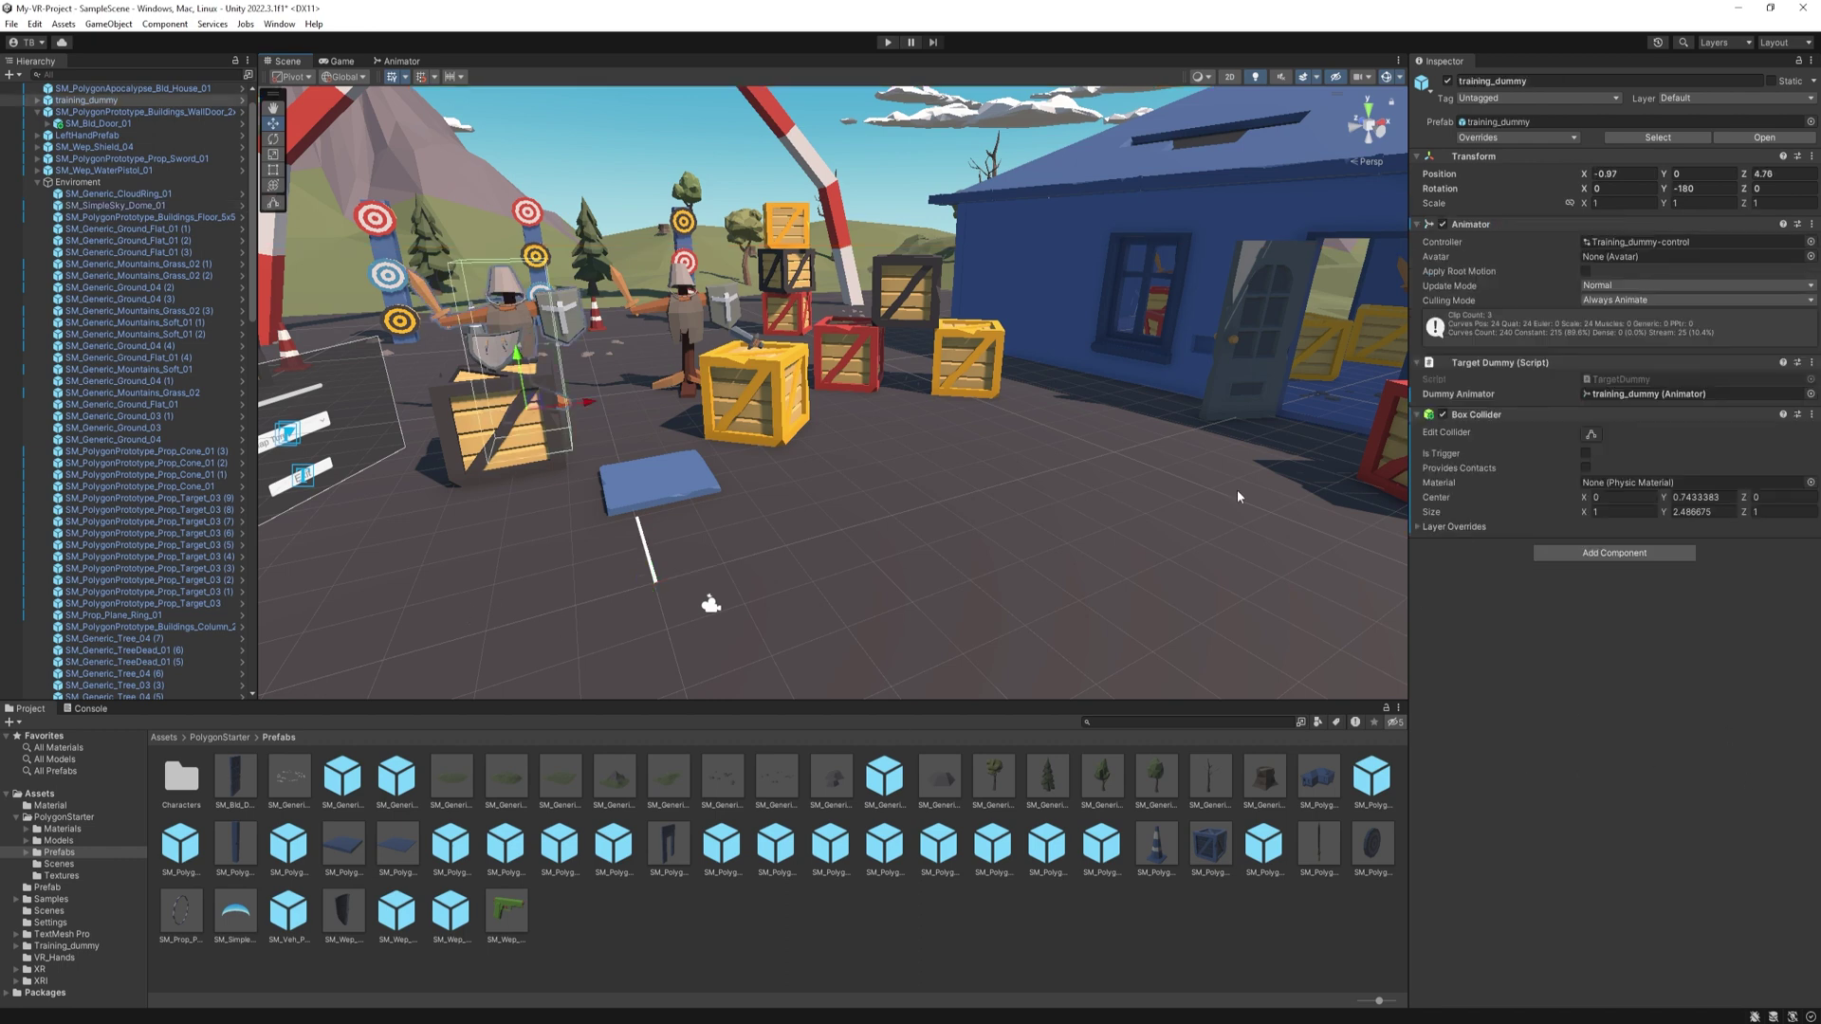
double_click(1629, 379)
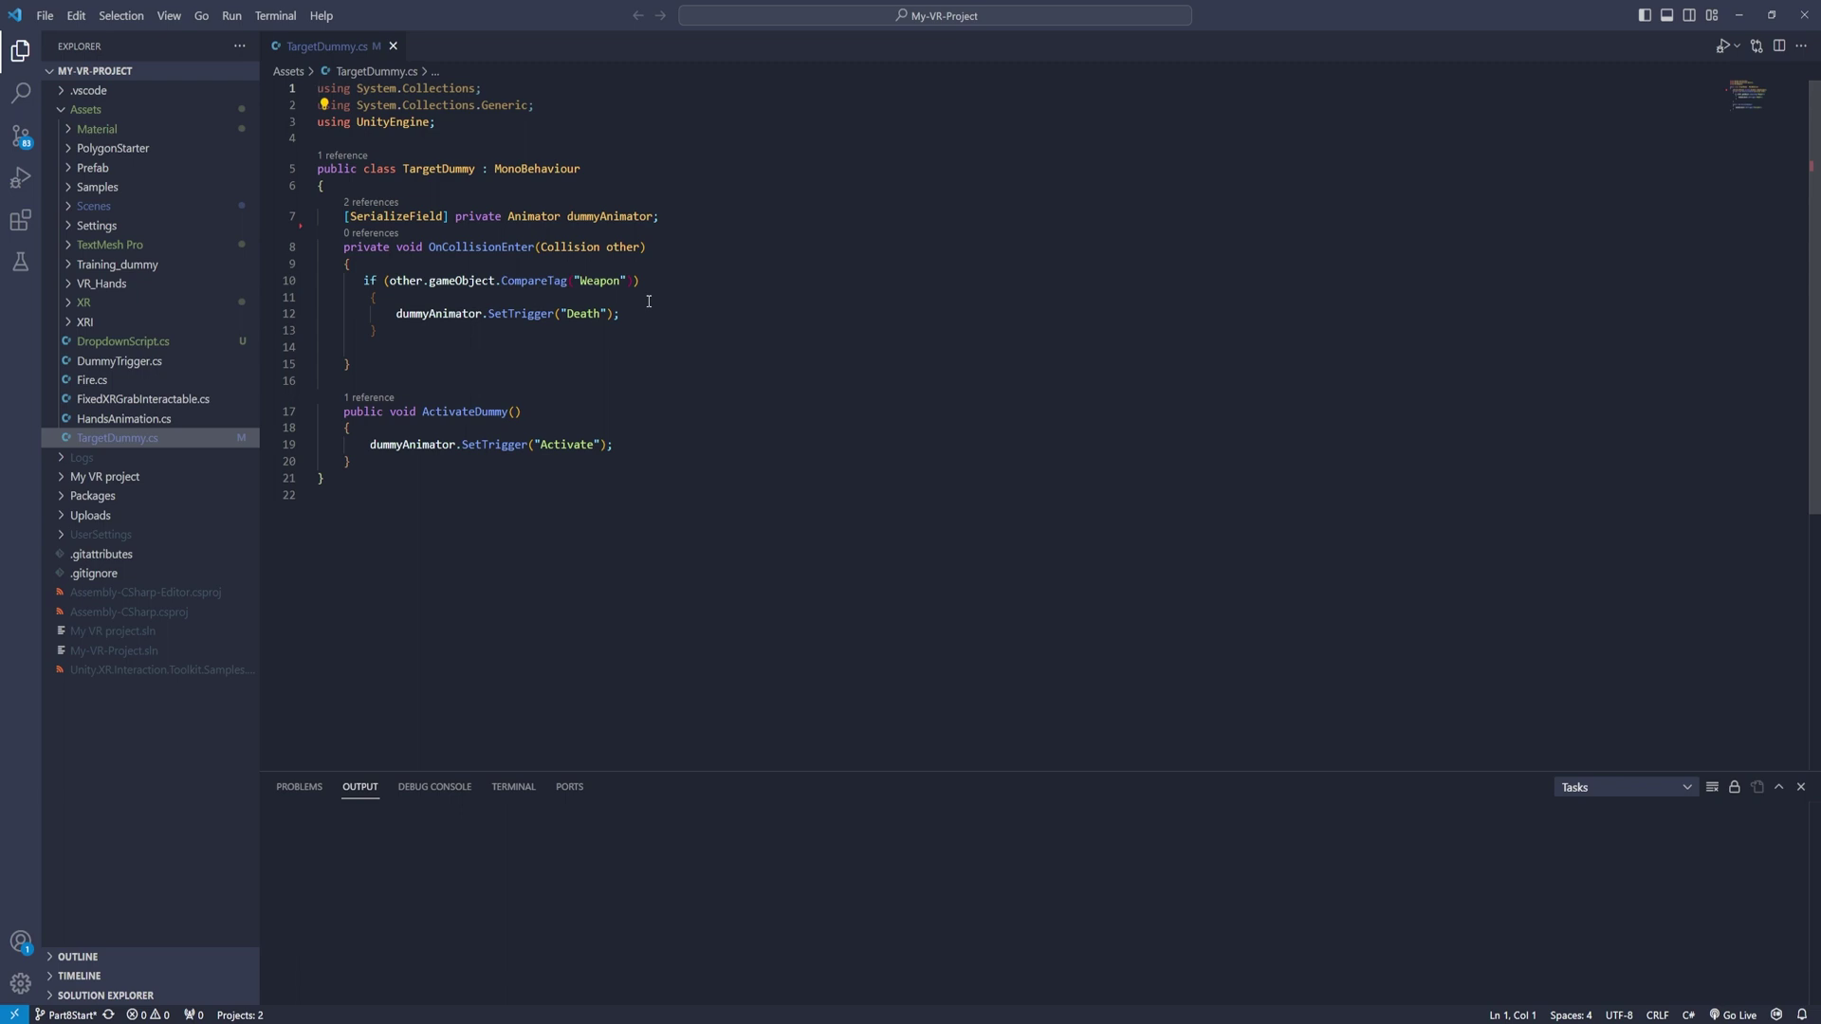
click(667, 318)
key(Return)
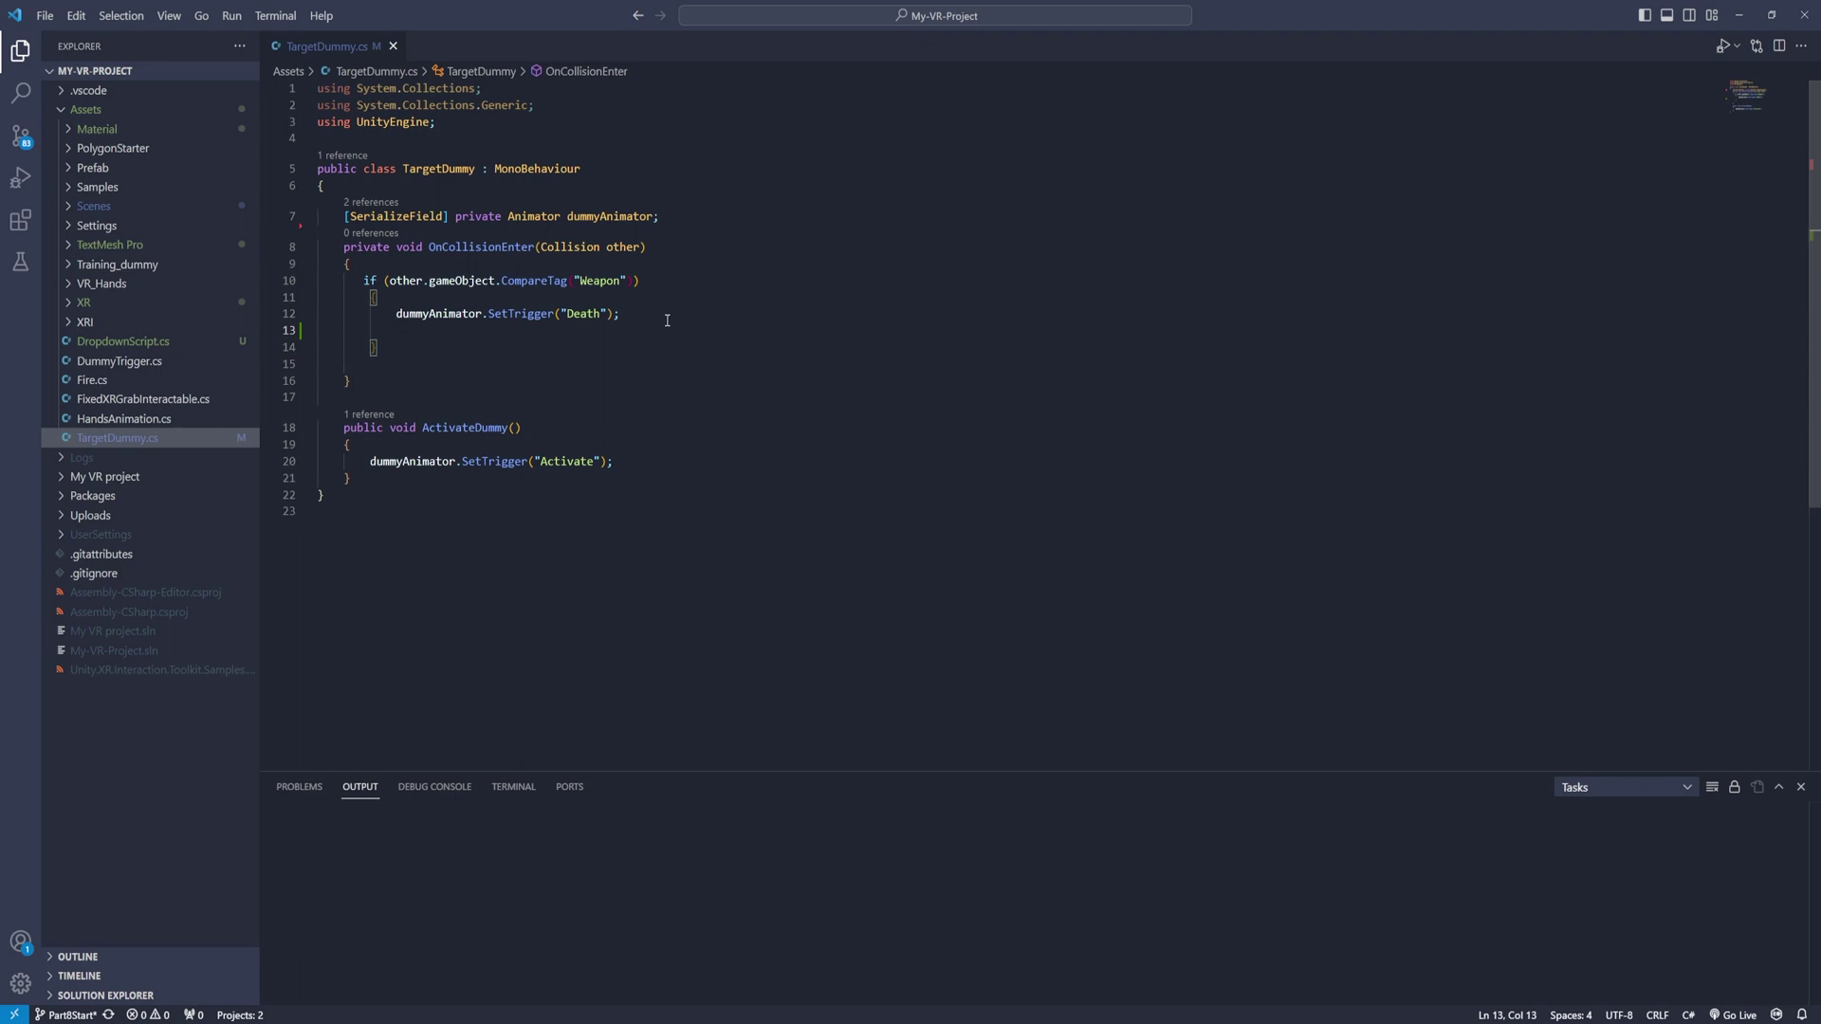
text(GetComponent<BoxCollider>().enabled = false)
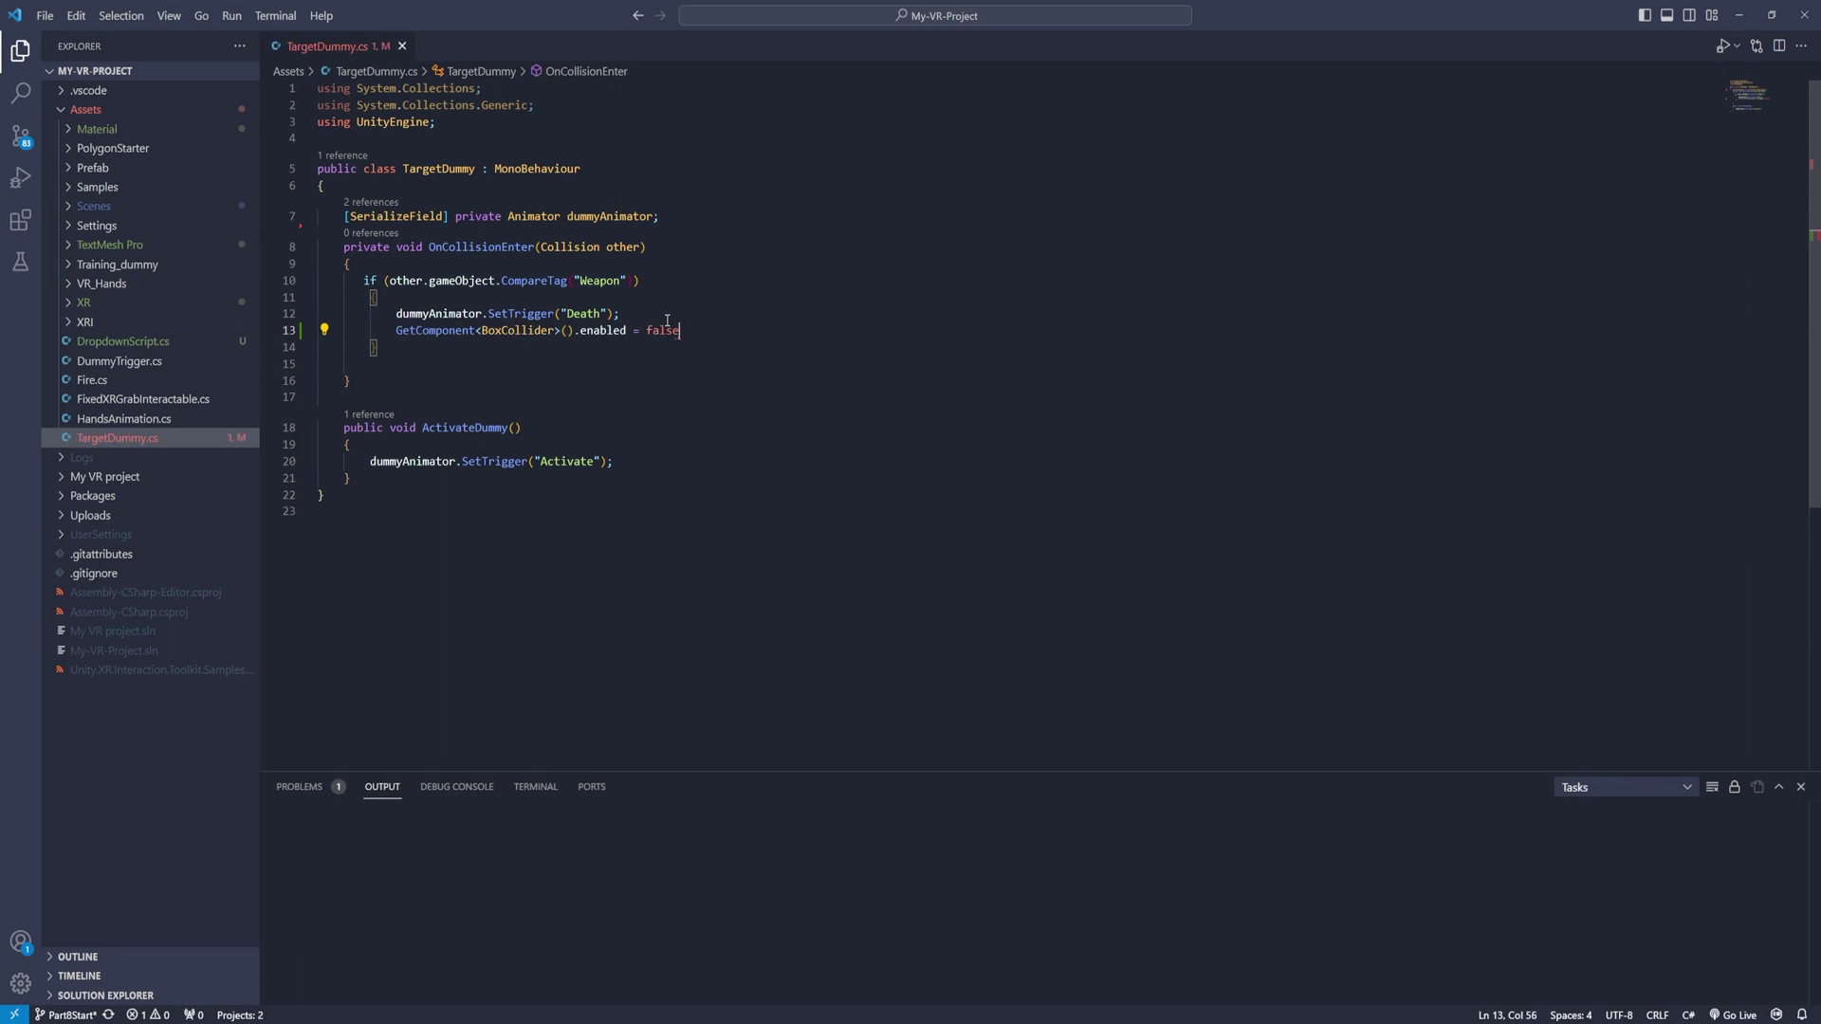
text(;)
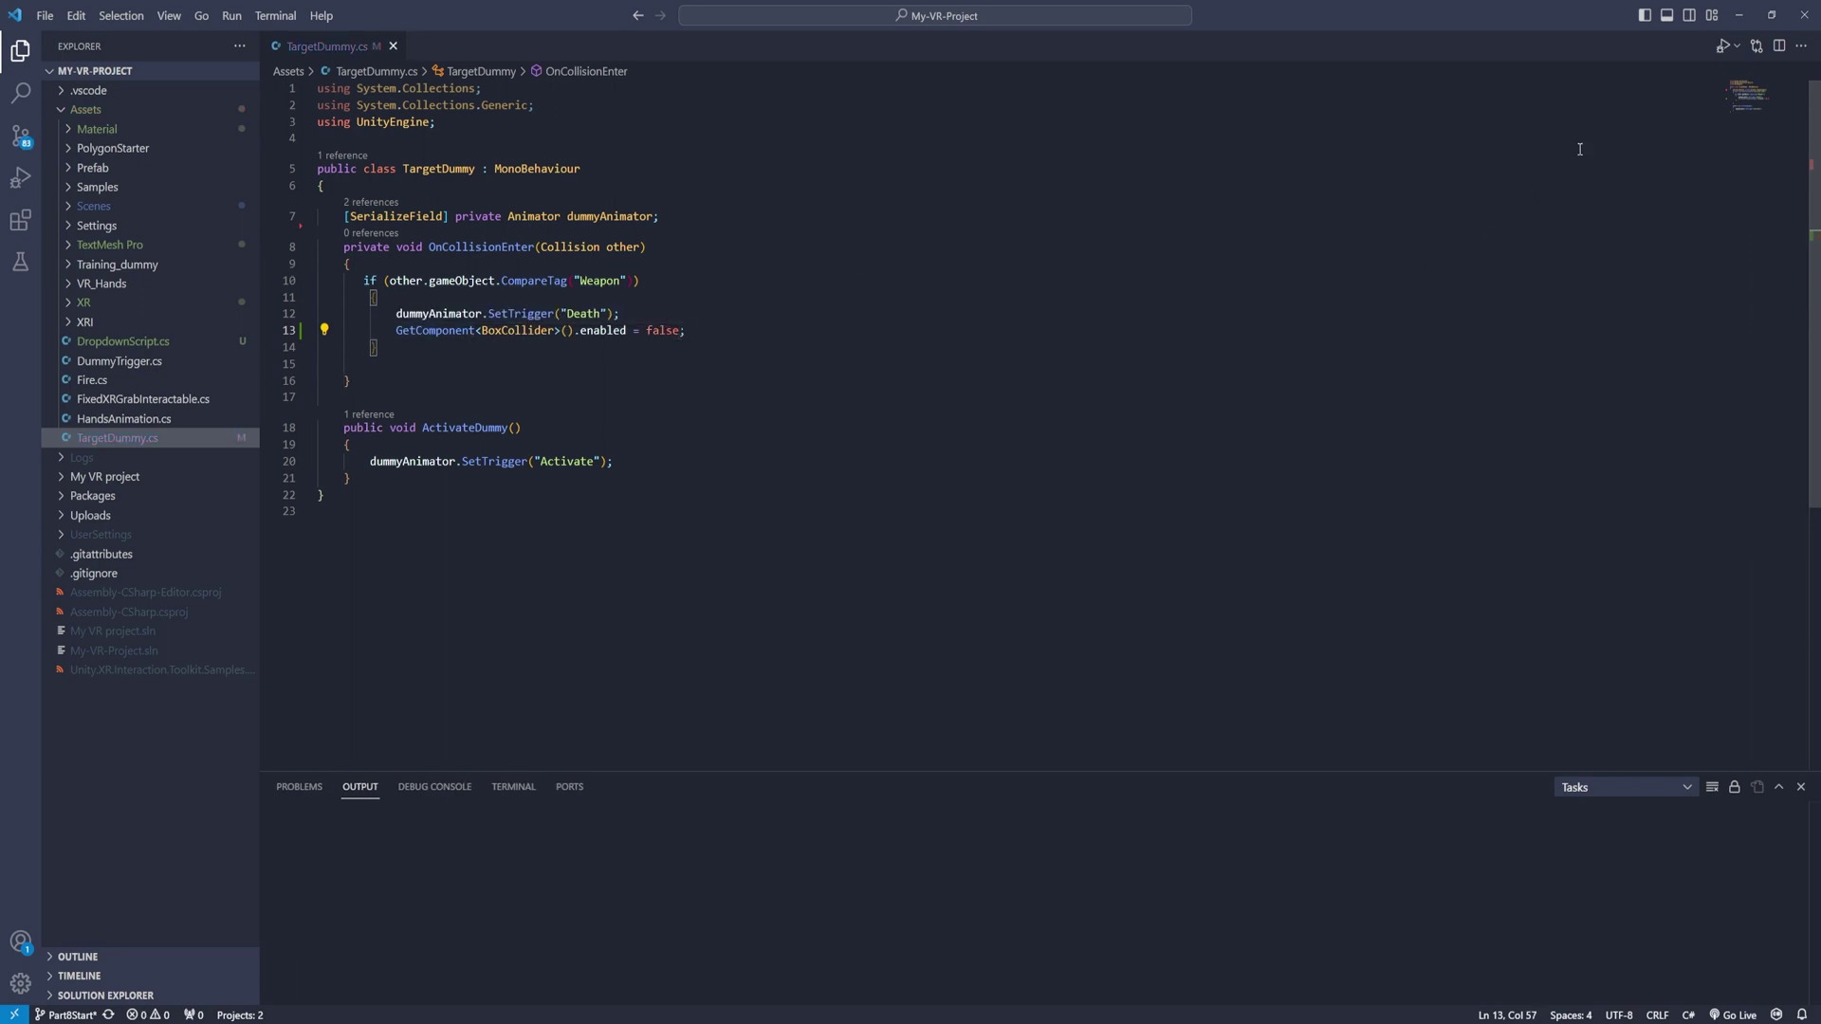
click(1804, 14)
click(887, 42)
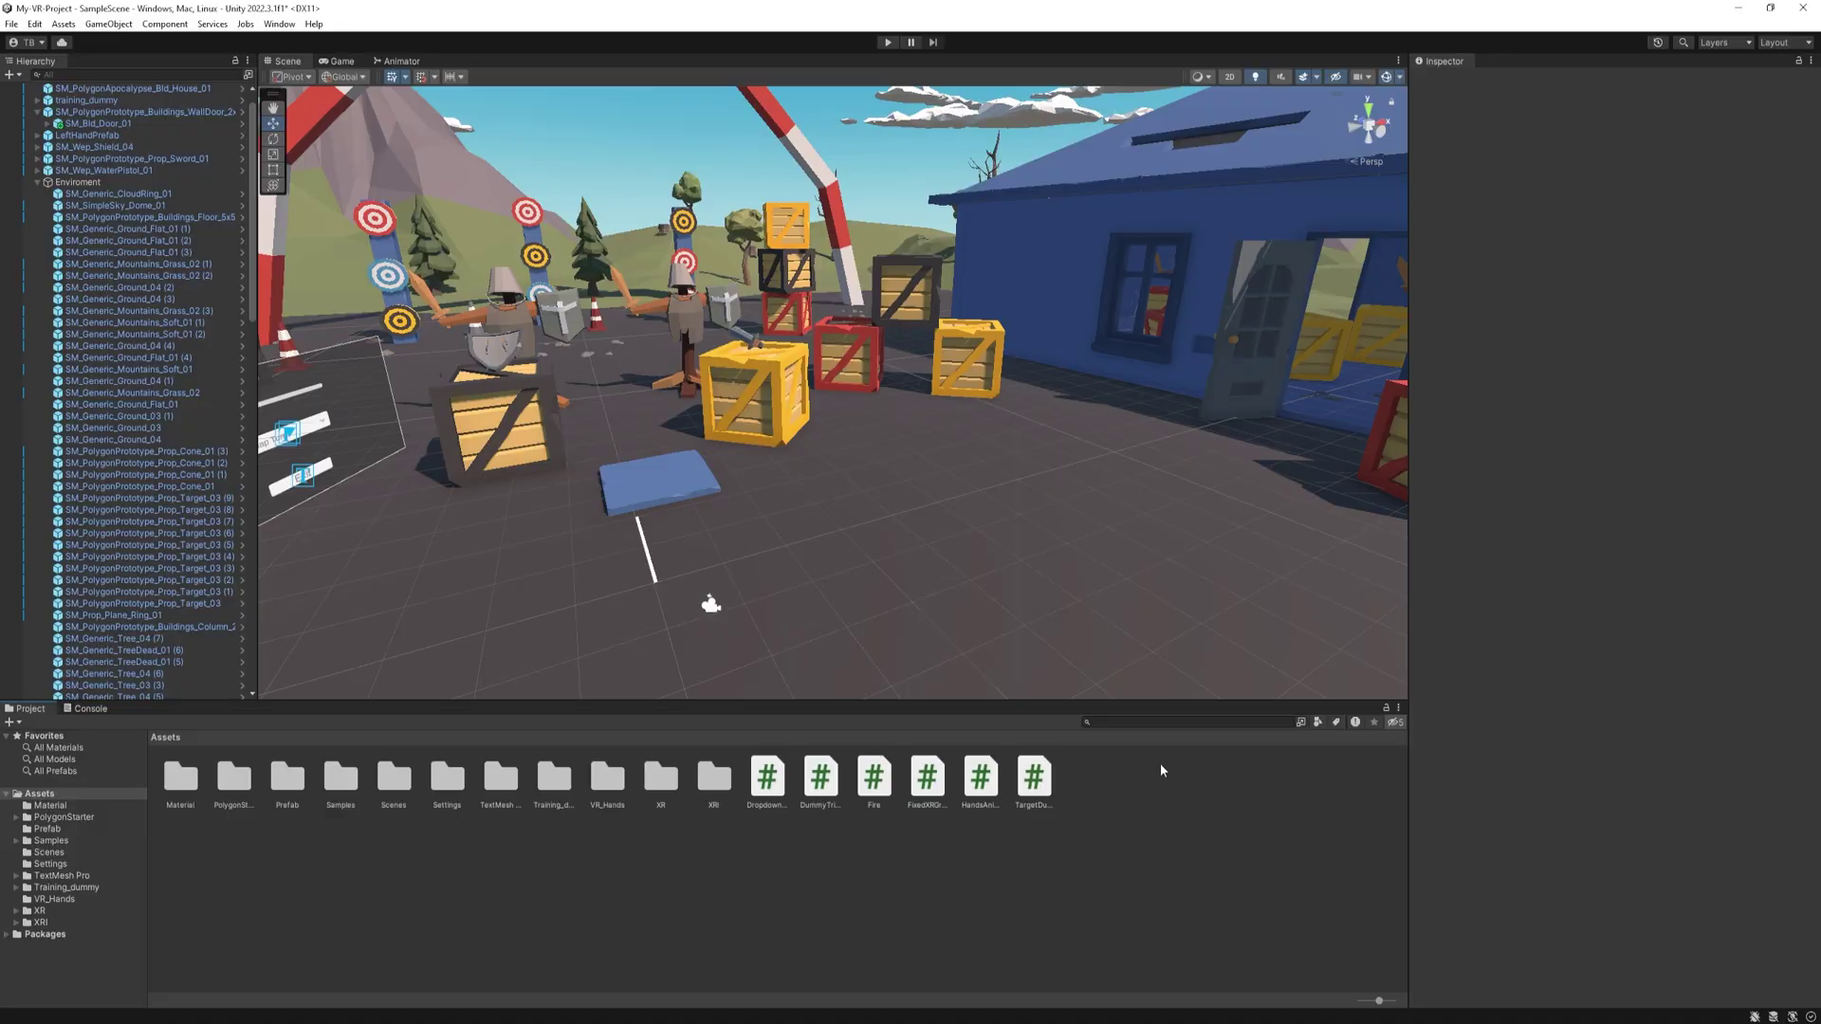
Enable OpenXR as the Android plug-in provider under XR Plug-in Management in the project settings
click(35, 24)
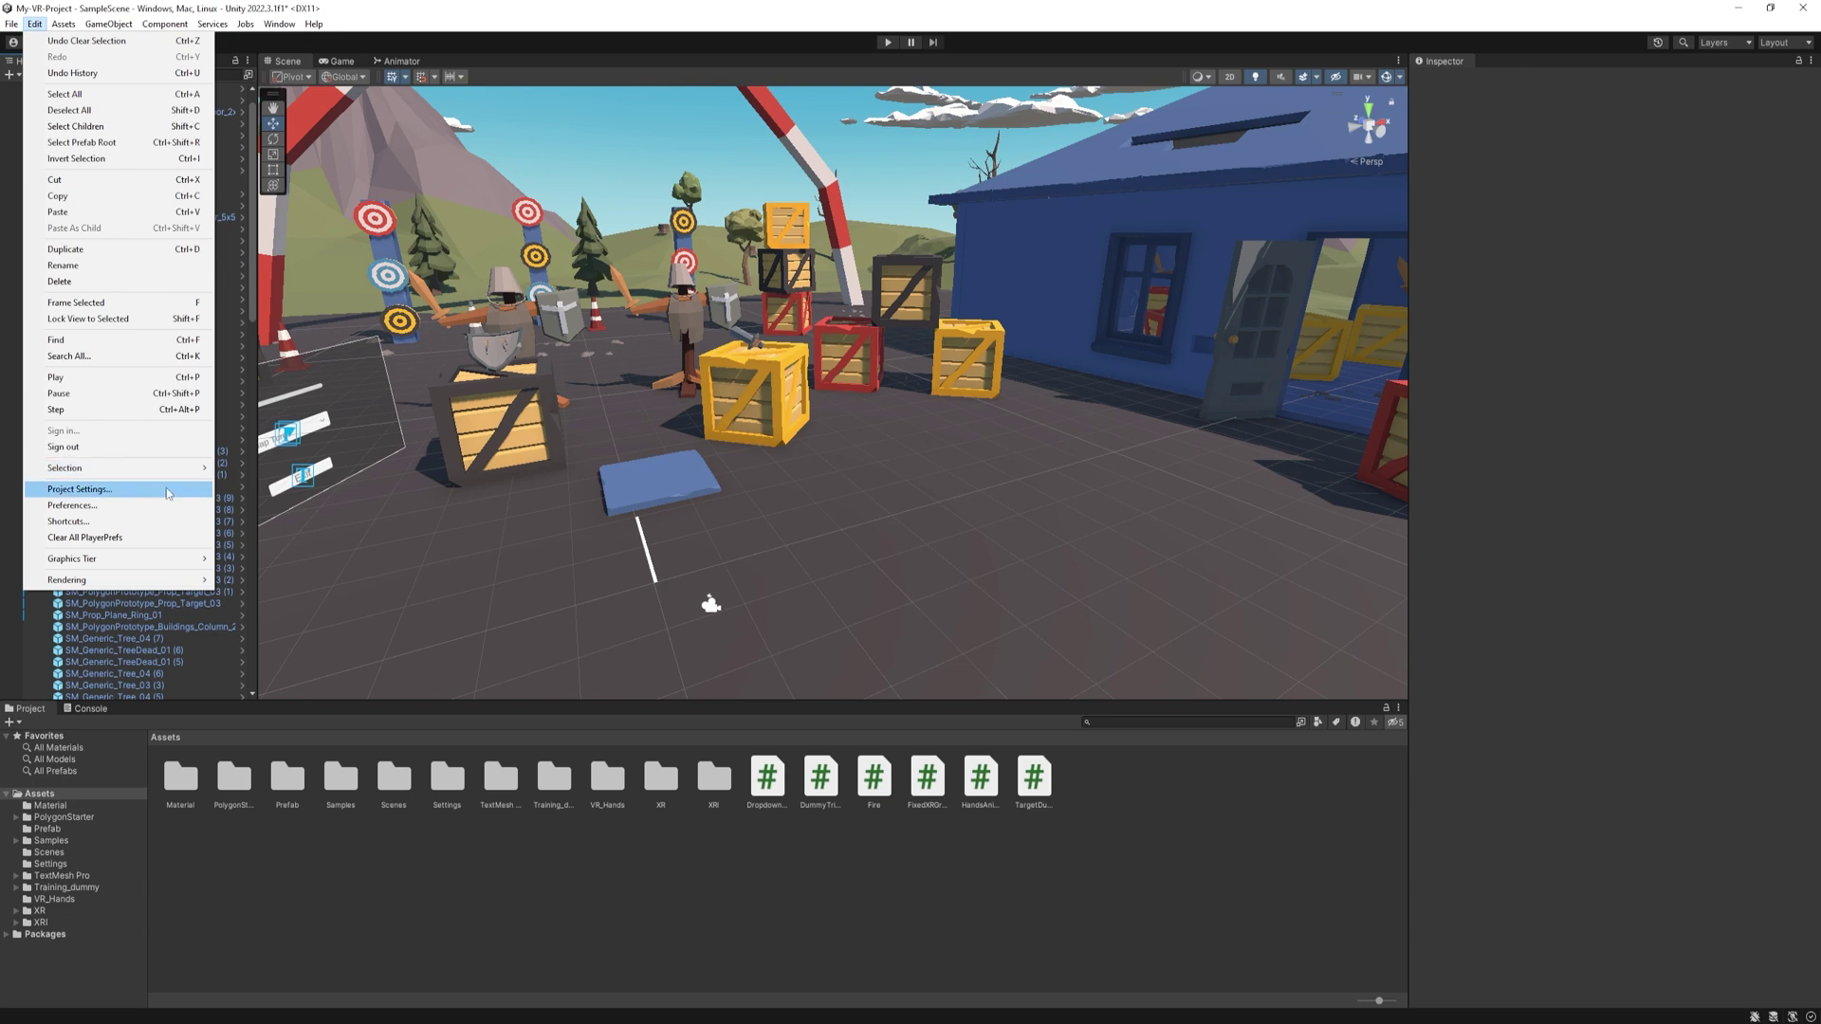
click(94, 484)
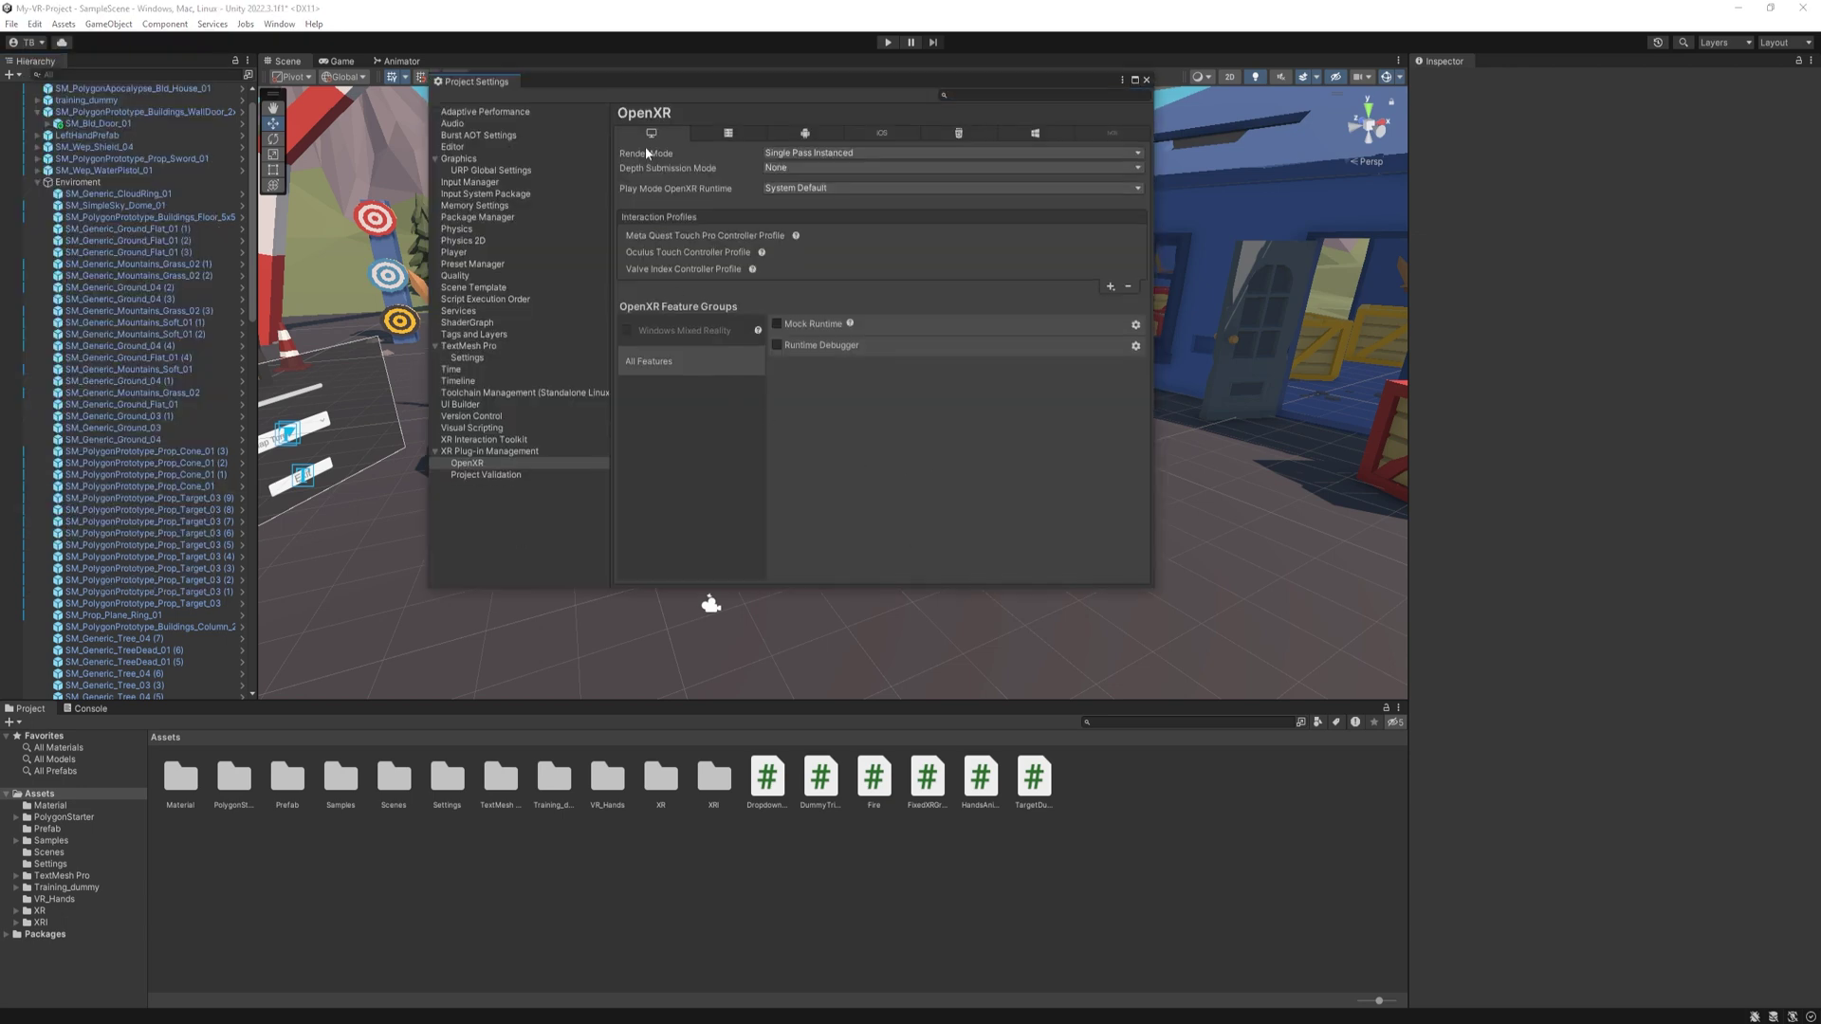
click(491, 452)
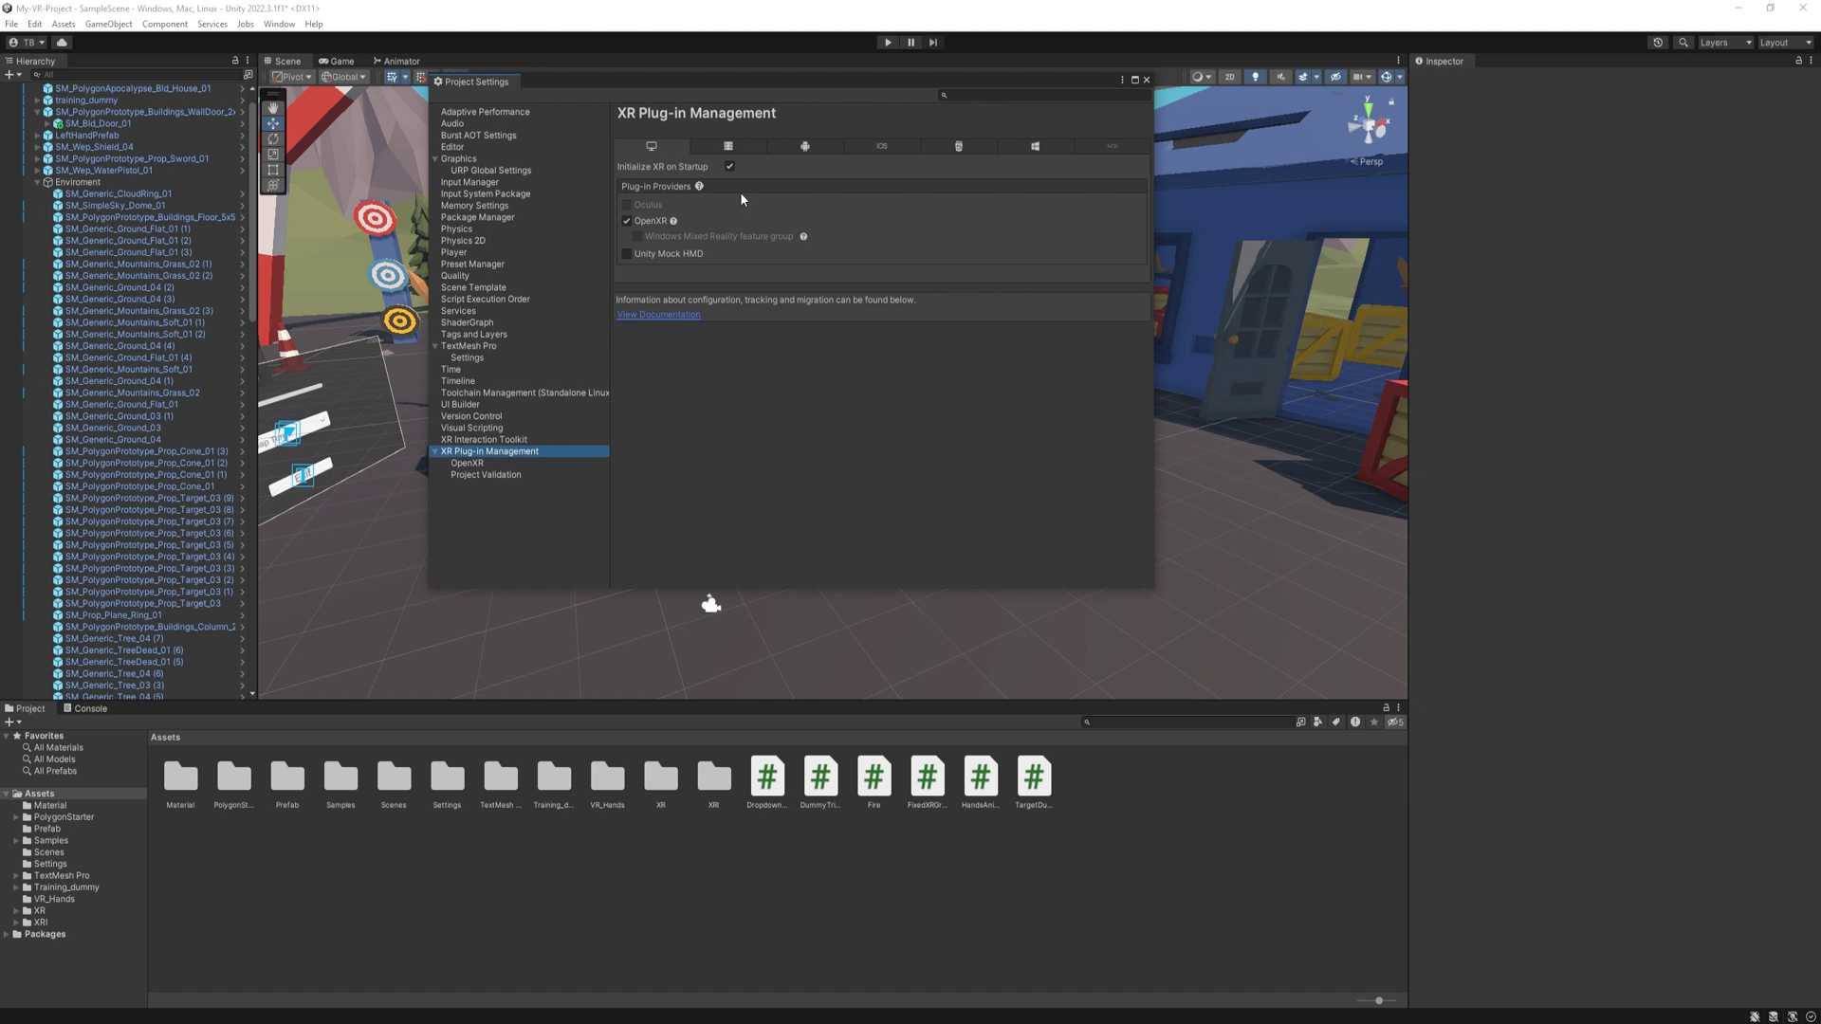
click(809, 150)
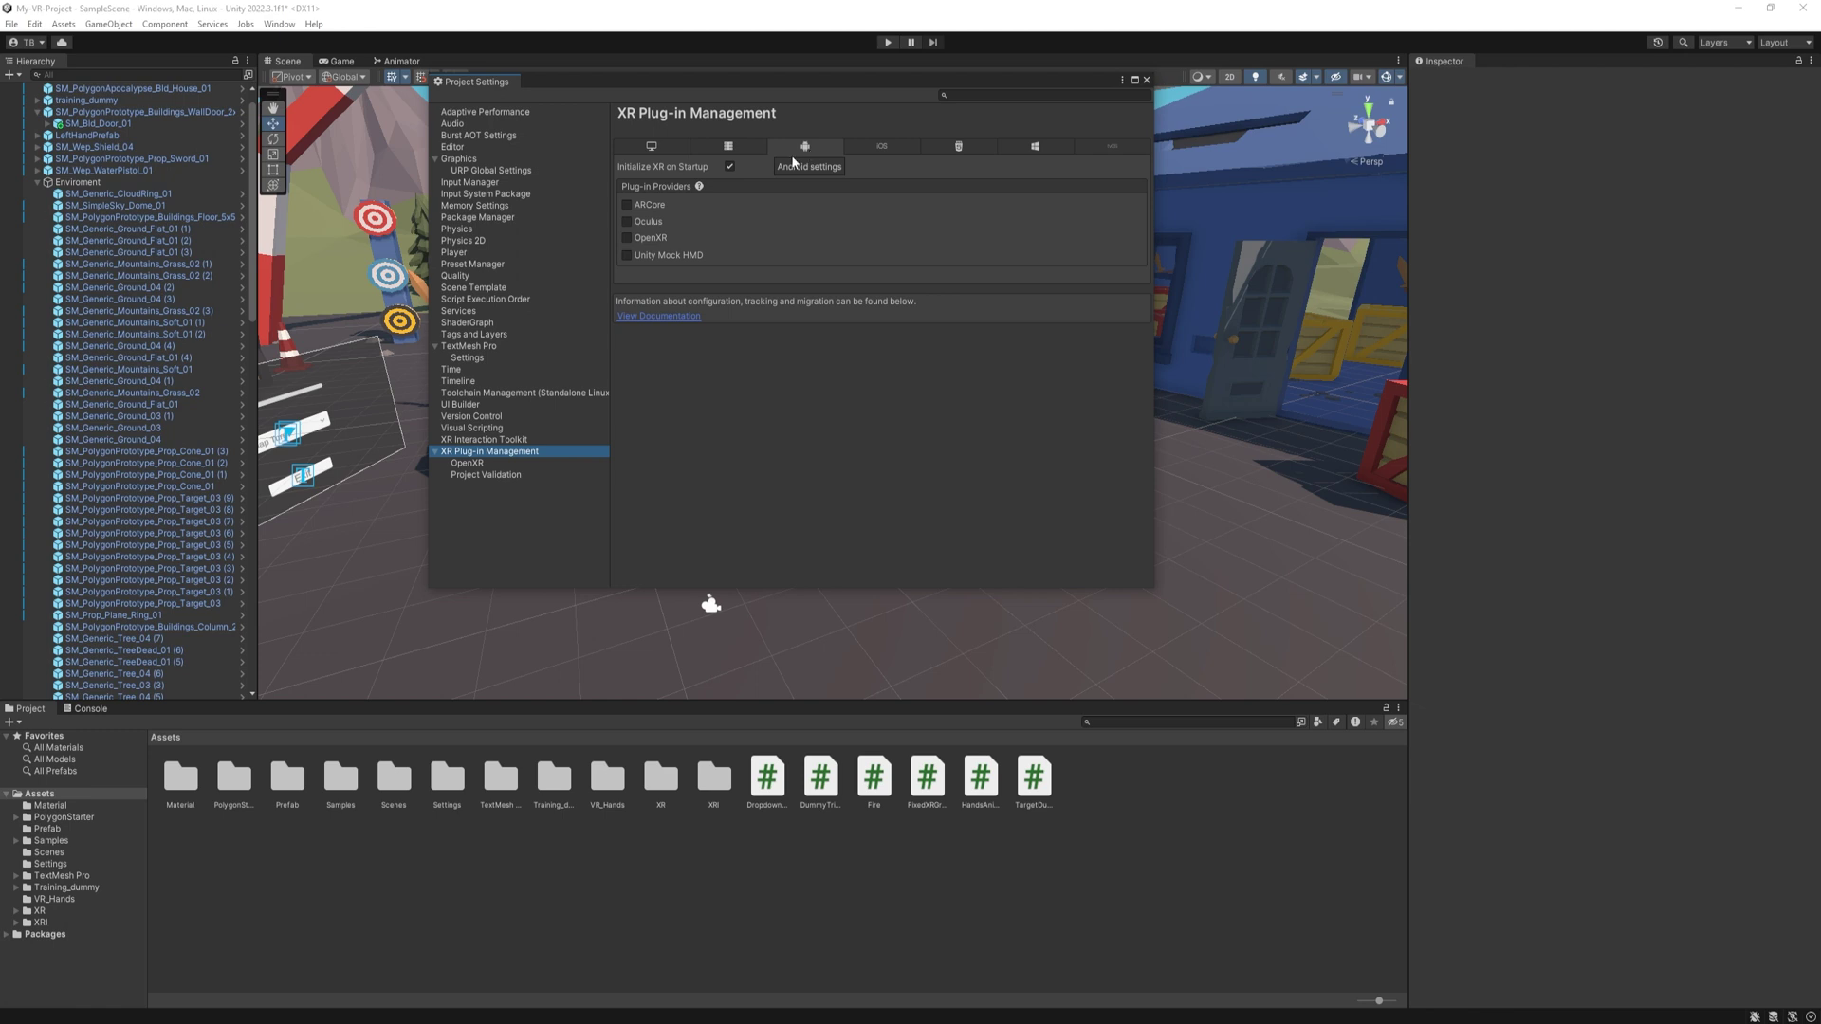
click(626, 238)
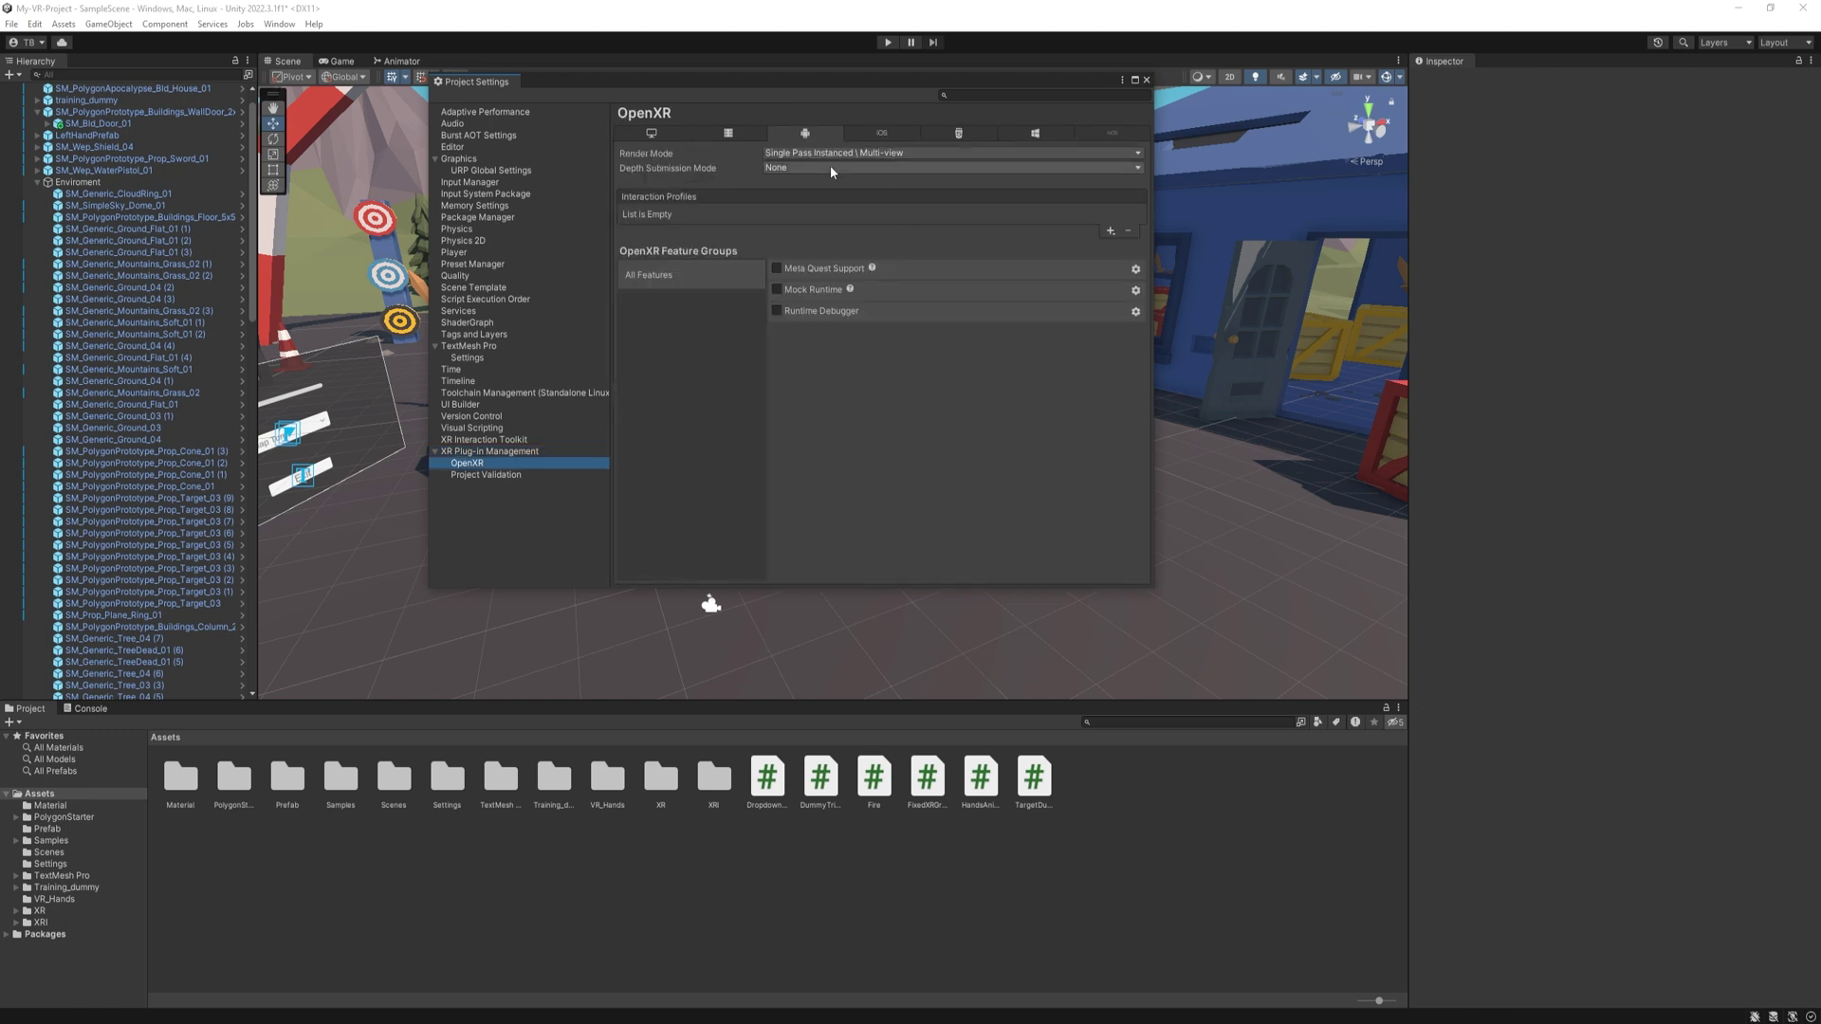
Add the Oculus Touch Controller Profile and a further controller profile to the Android OpenXR interaction profiles, and close the project settings
click(1109, 232)
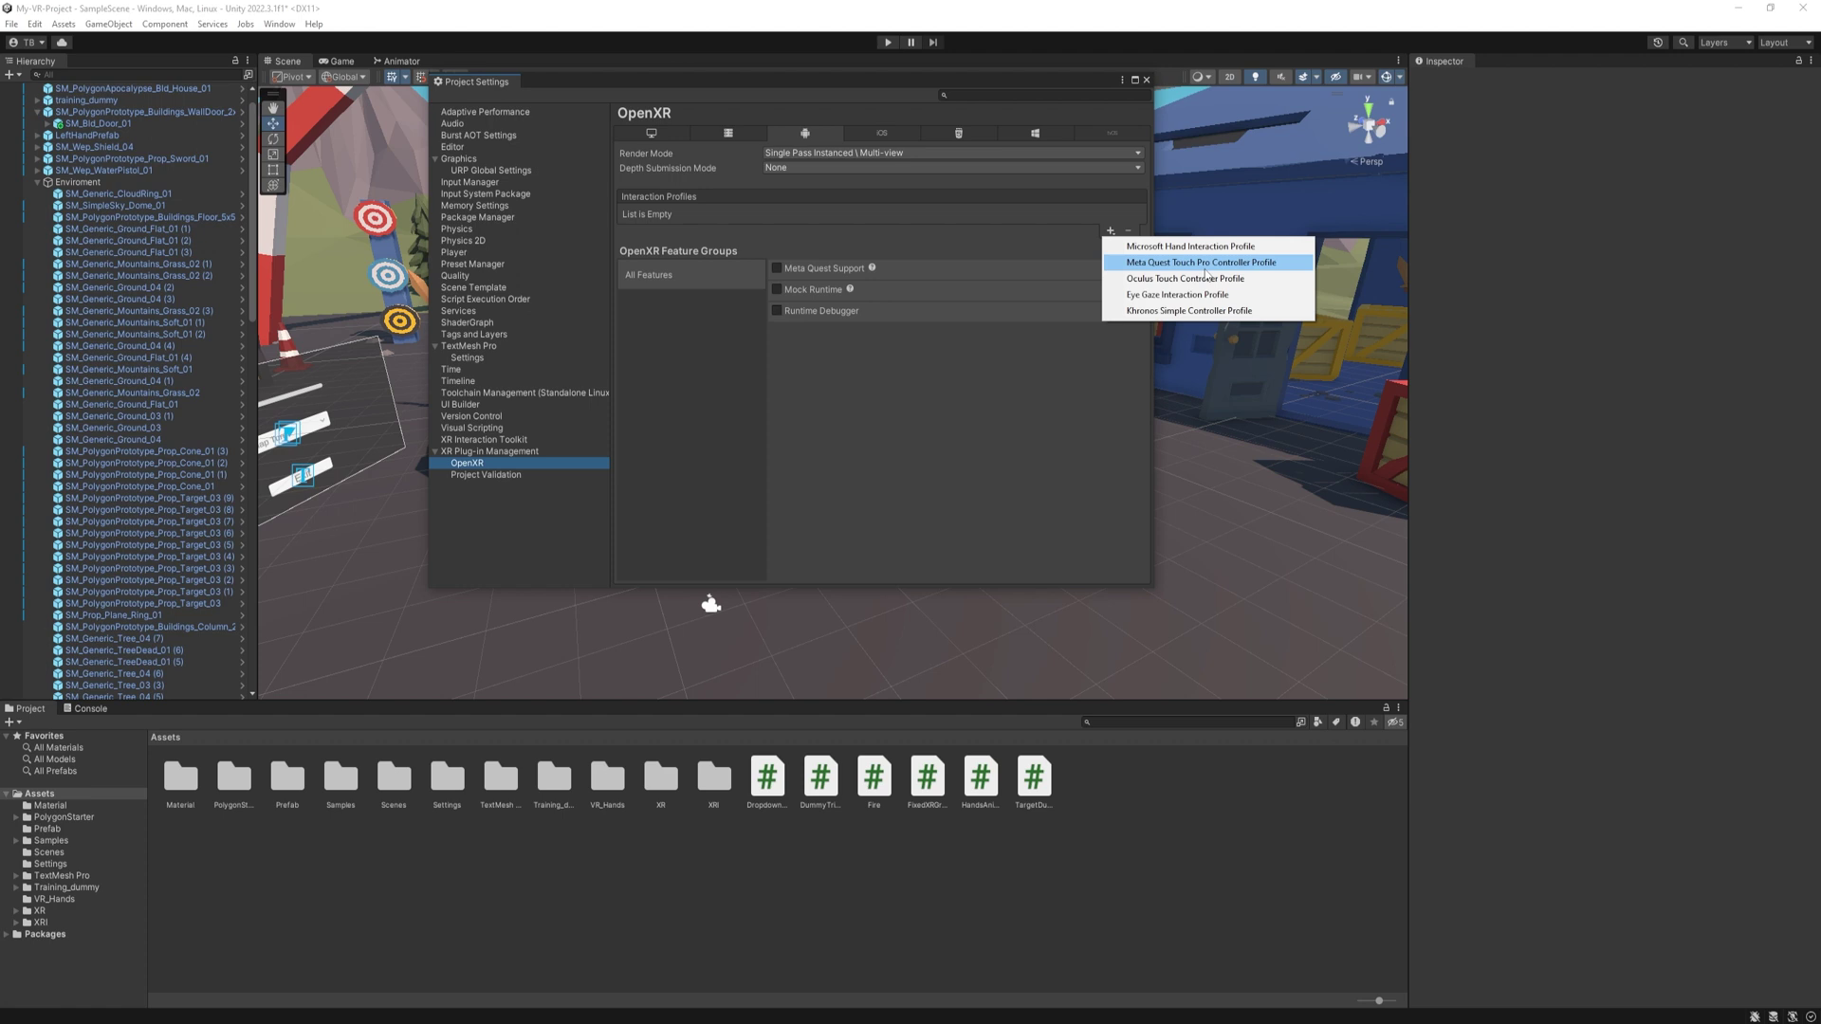
click(1142, 279)
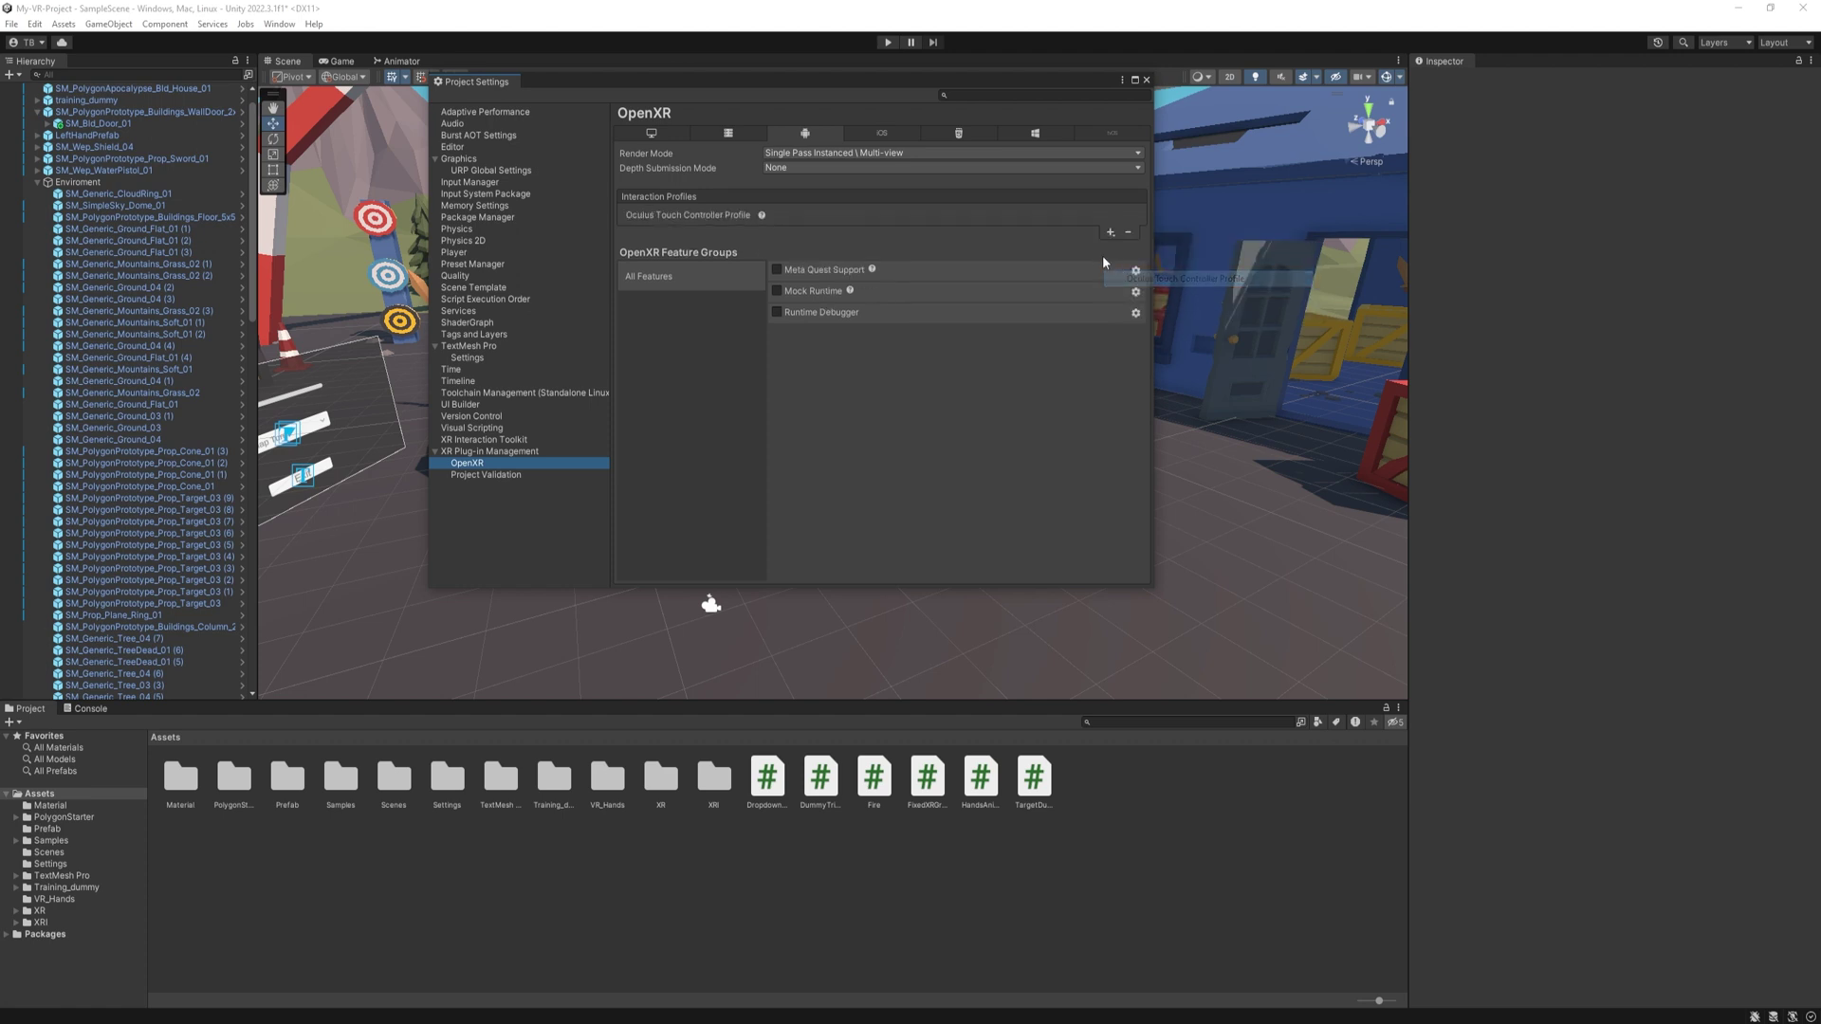
click(1111, 231)
click(1123, 247)
click(1112, 248)
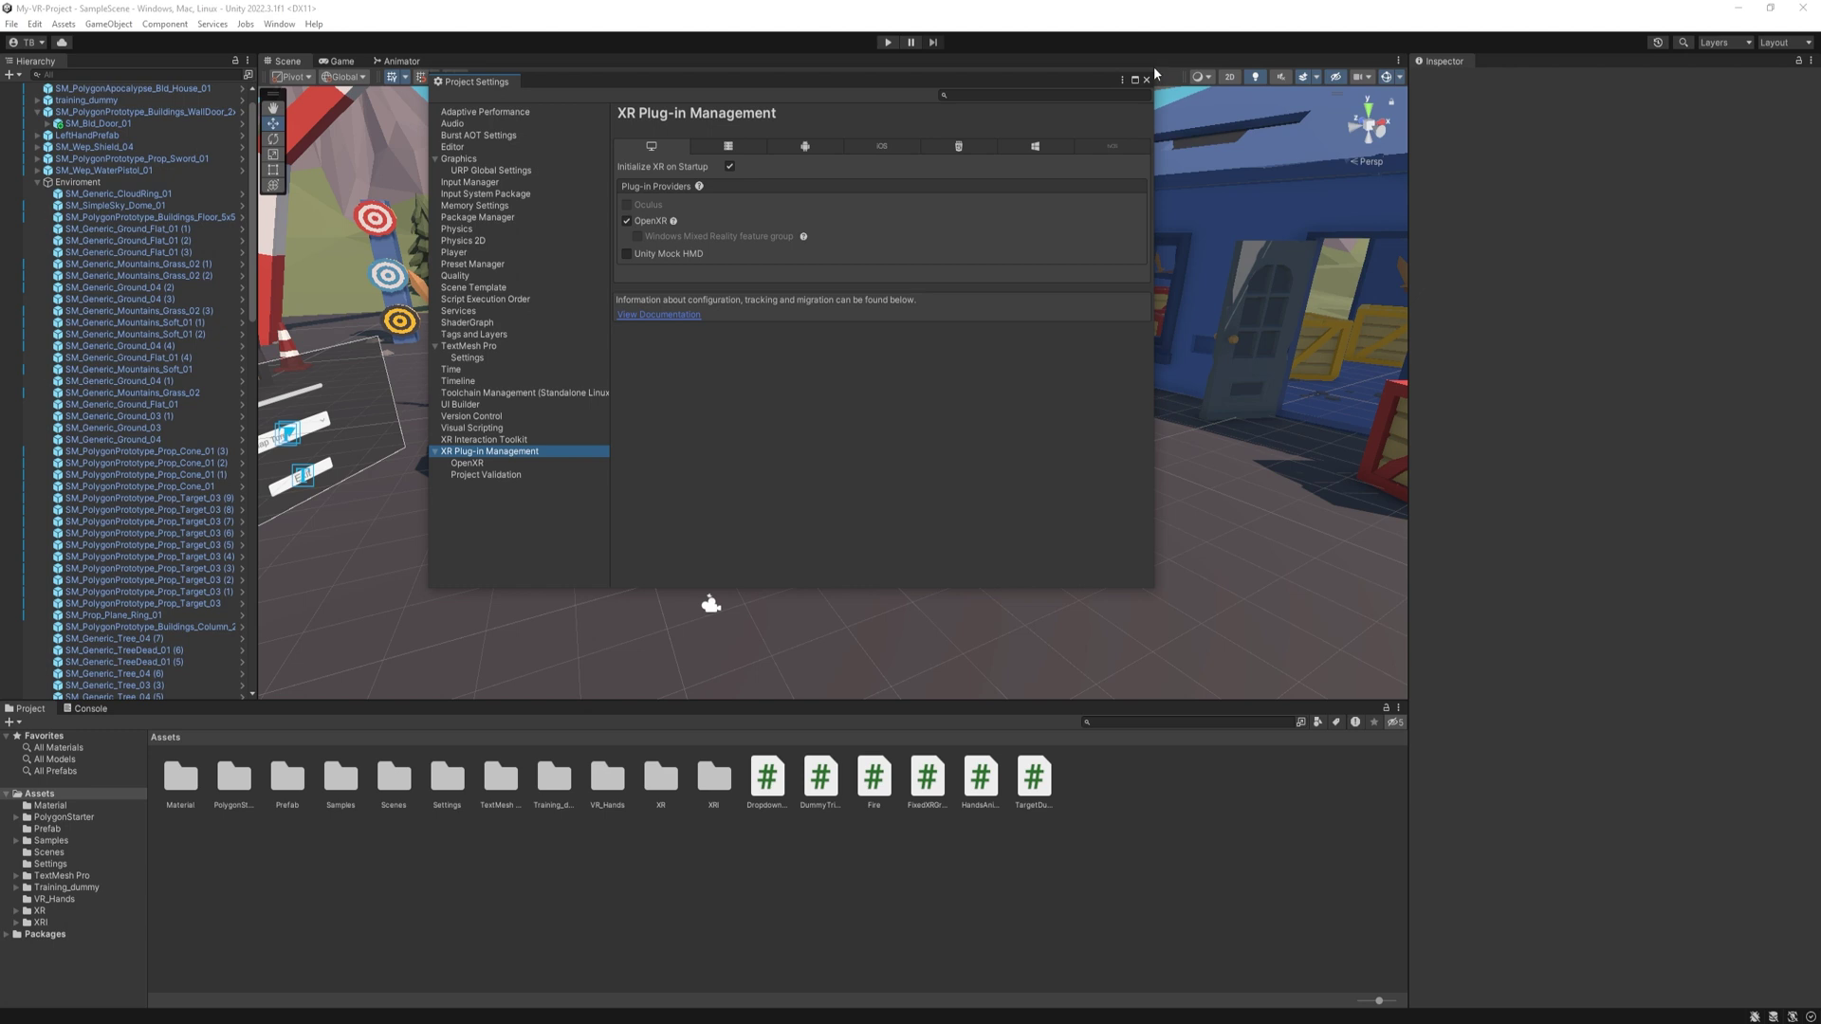
click(1146, 80)
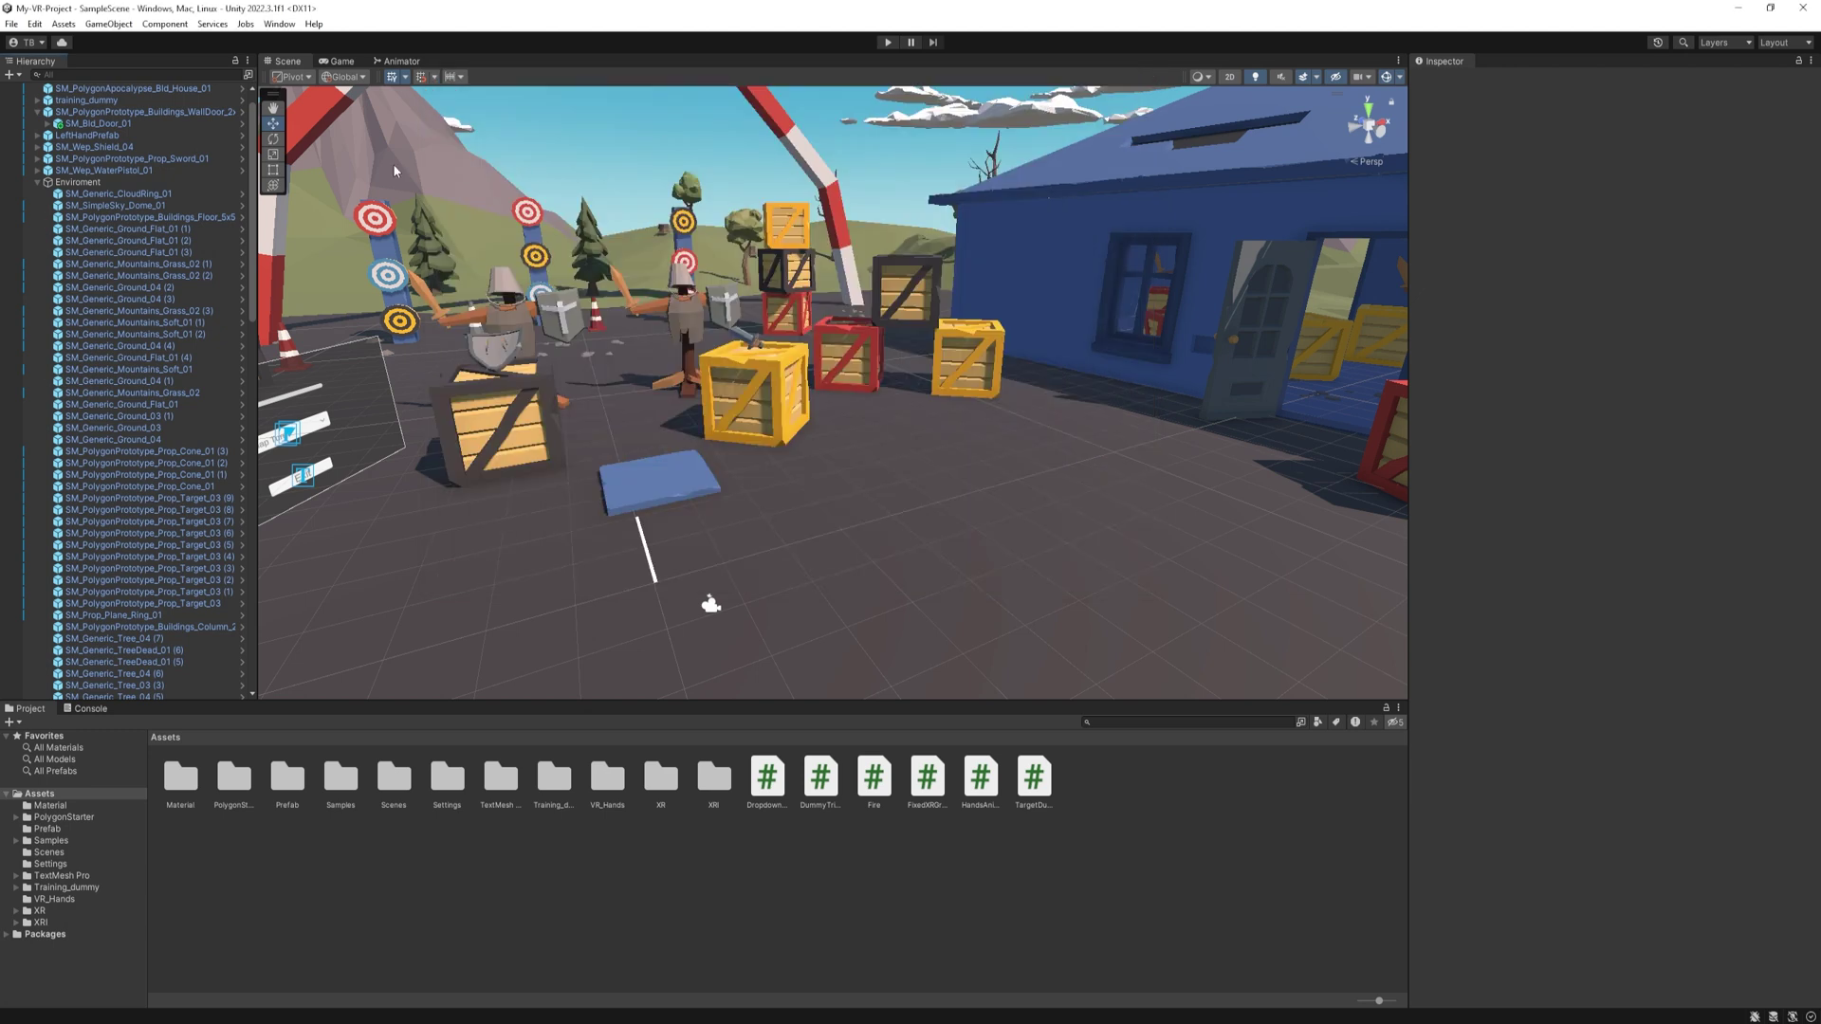
Build Scenes/SampleScene for the Windows platform with the Intel 64-bit architecture
click(11, 24)
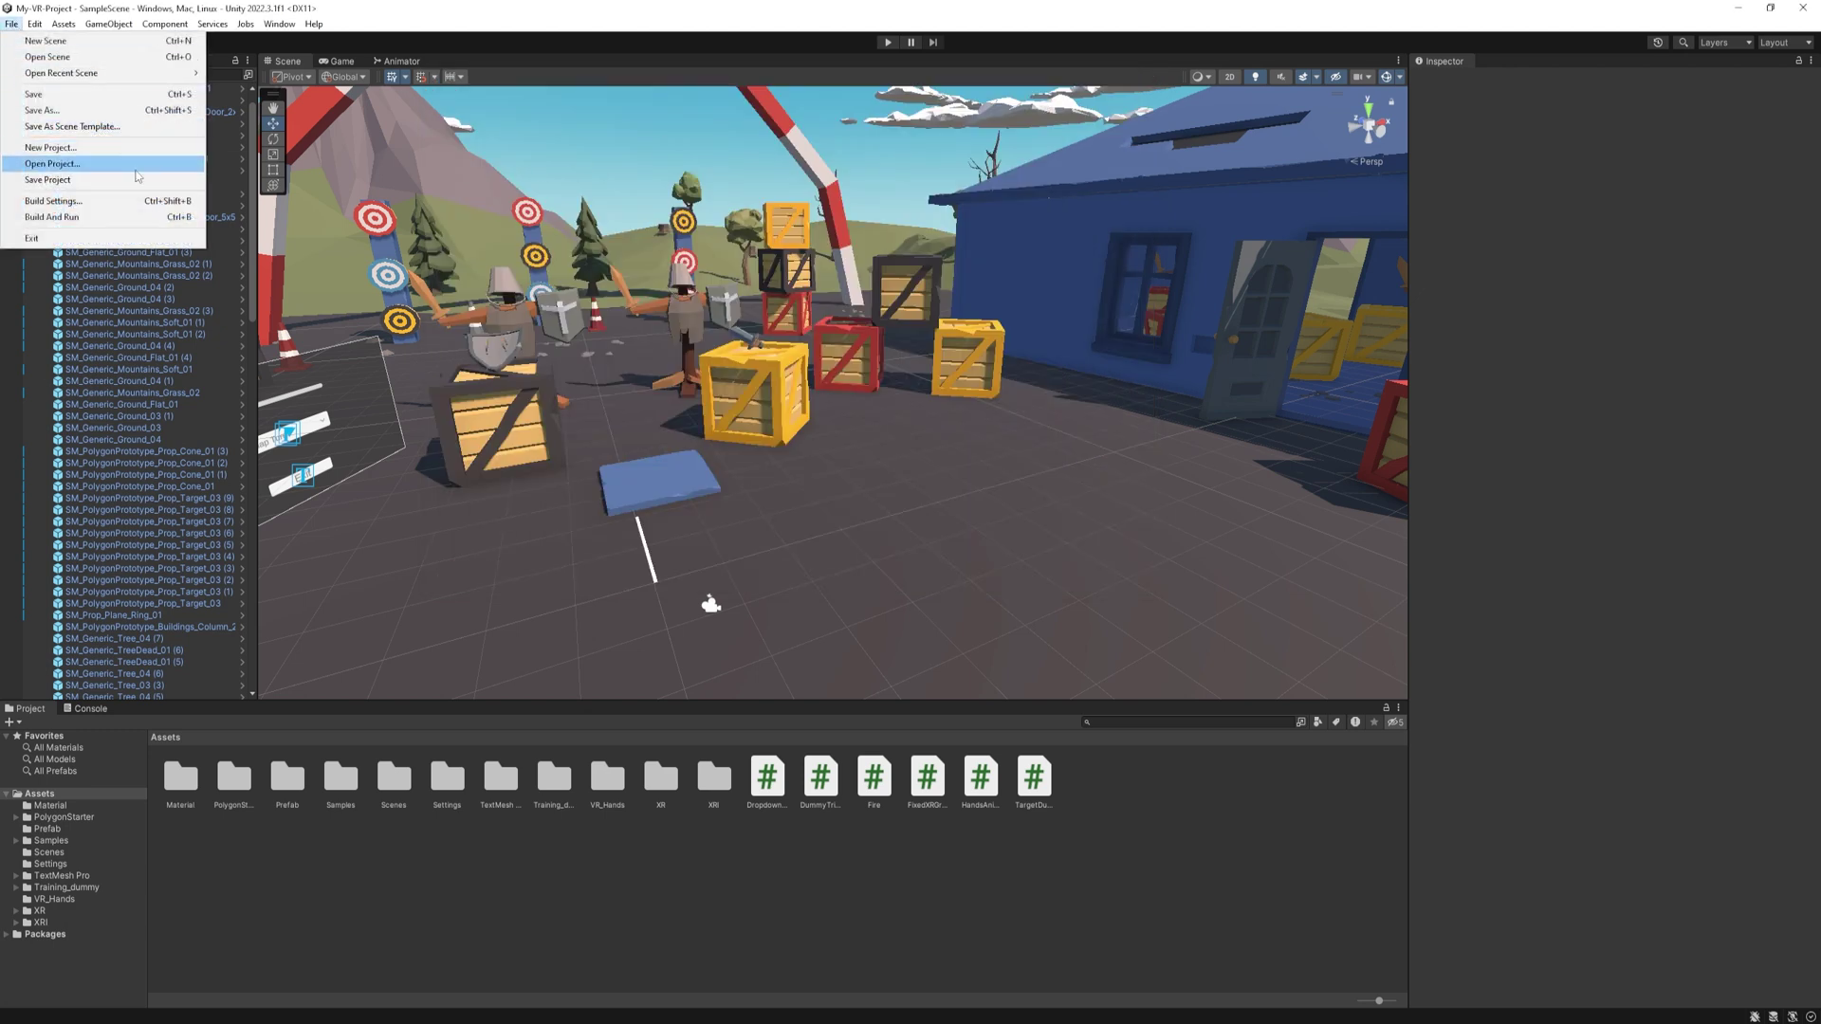
click(141, 202)
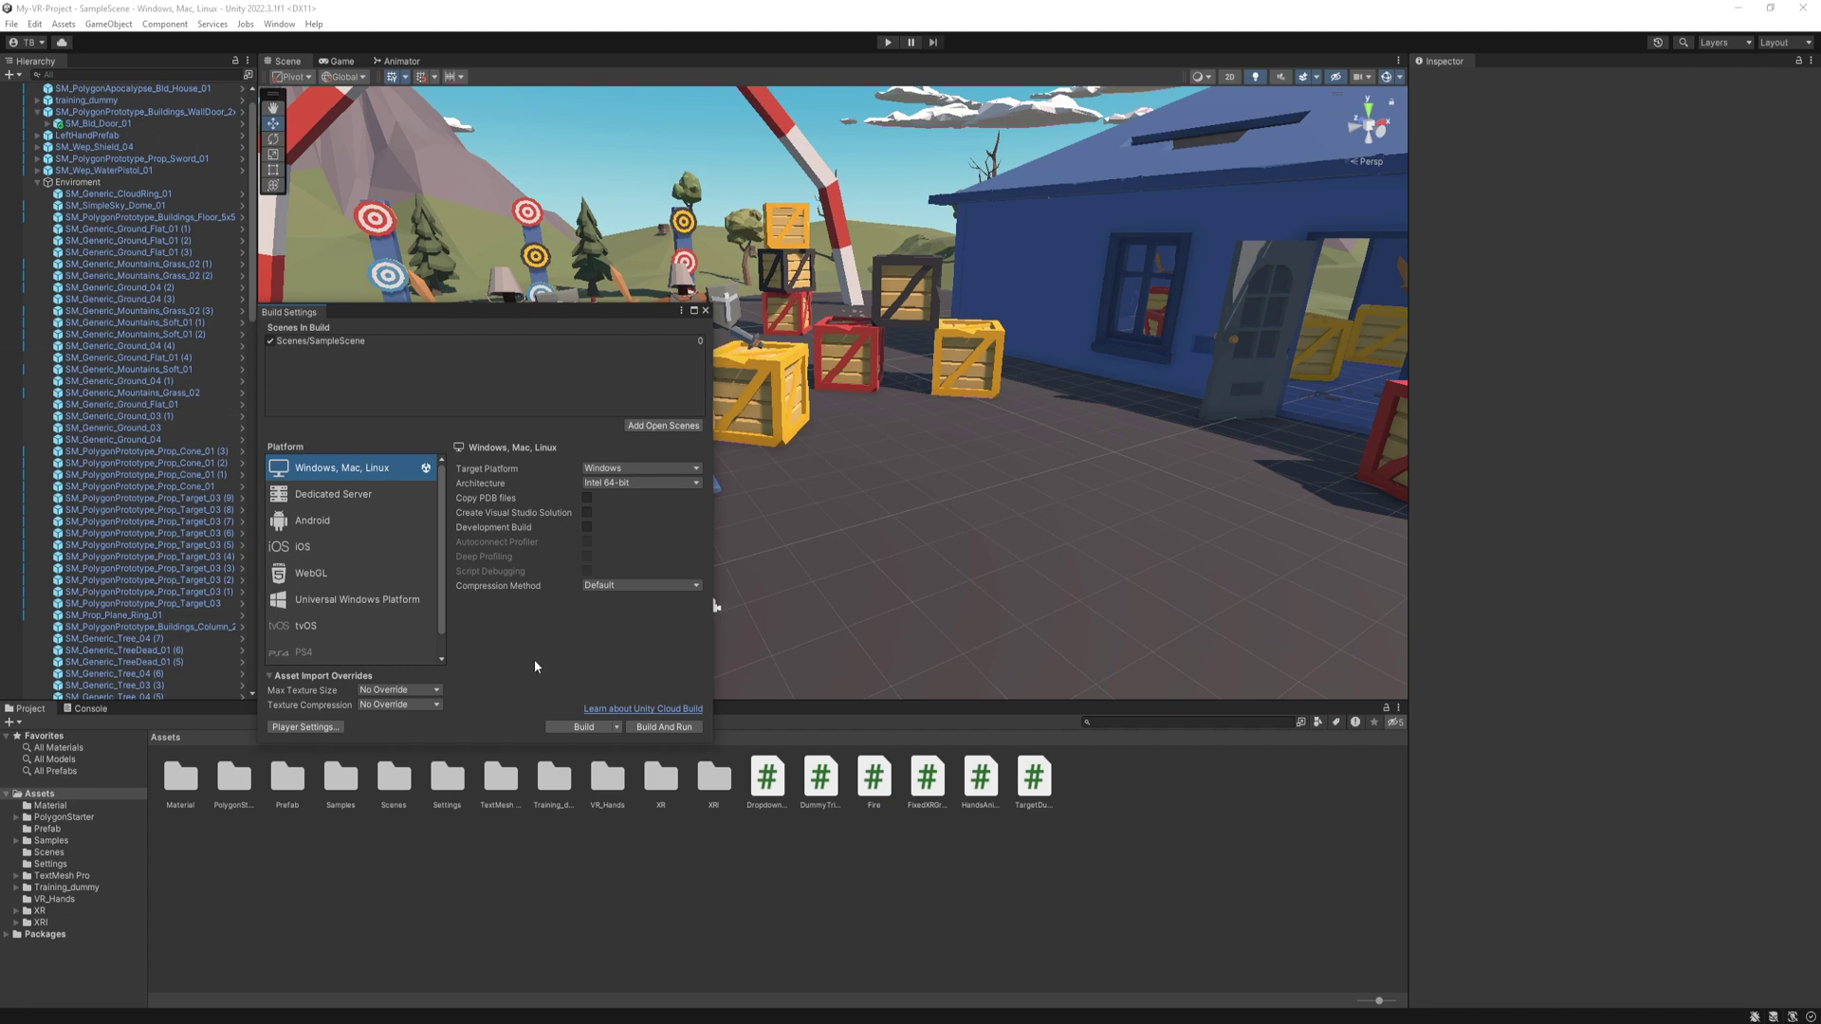
click(583, 727)
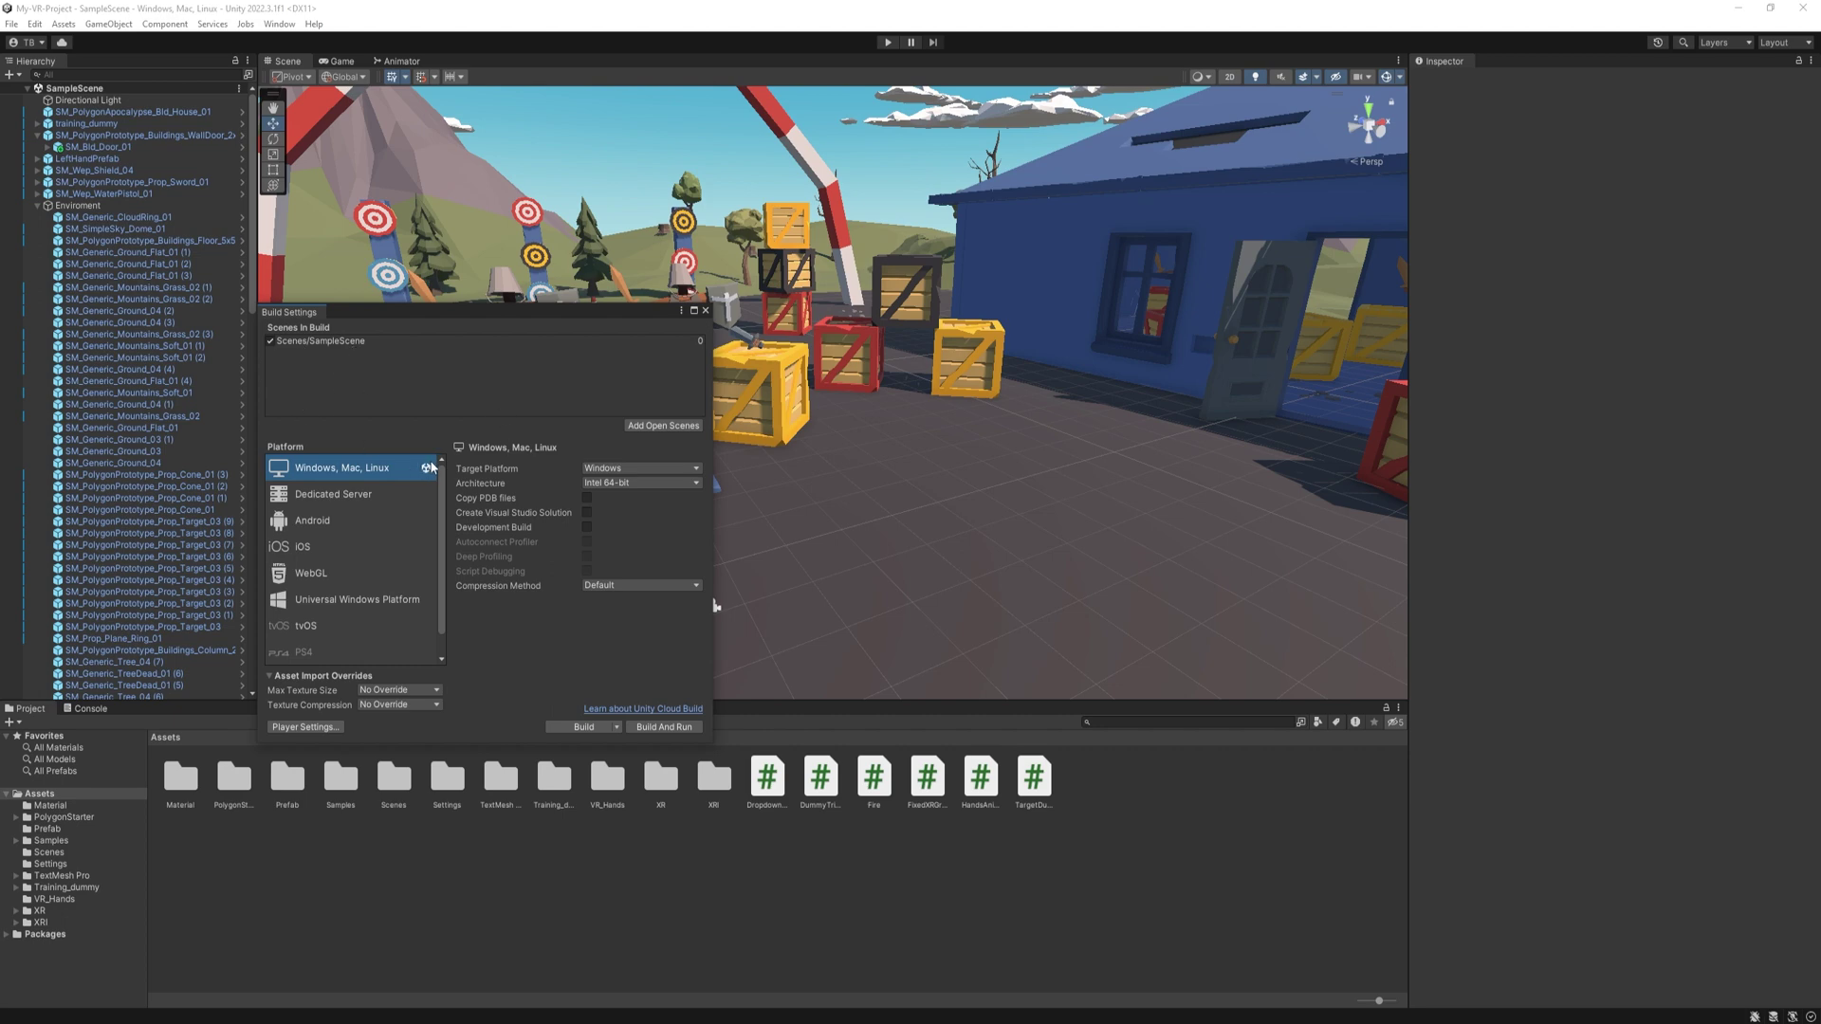
Switch the build platform to Android, check the available run devices, and close the build settings
click(321, 520)
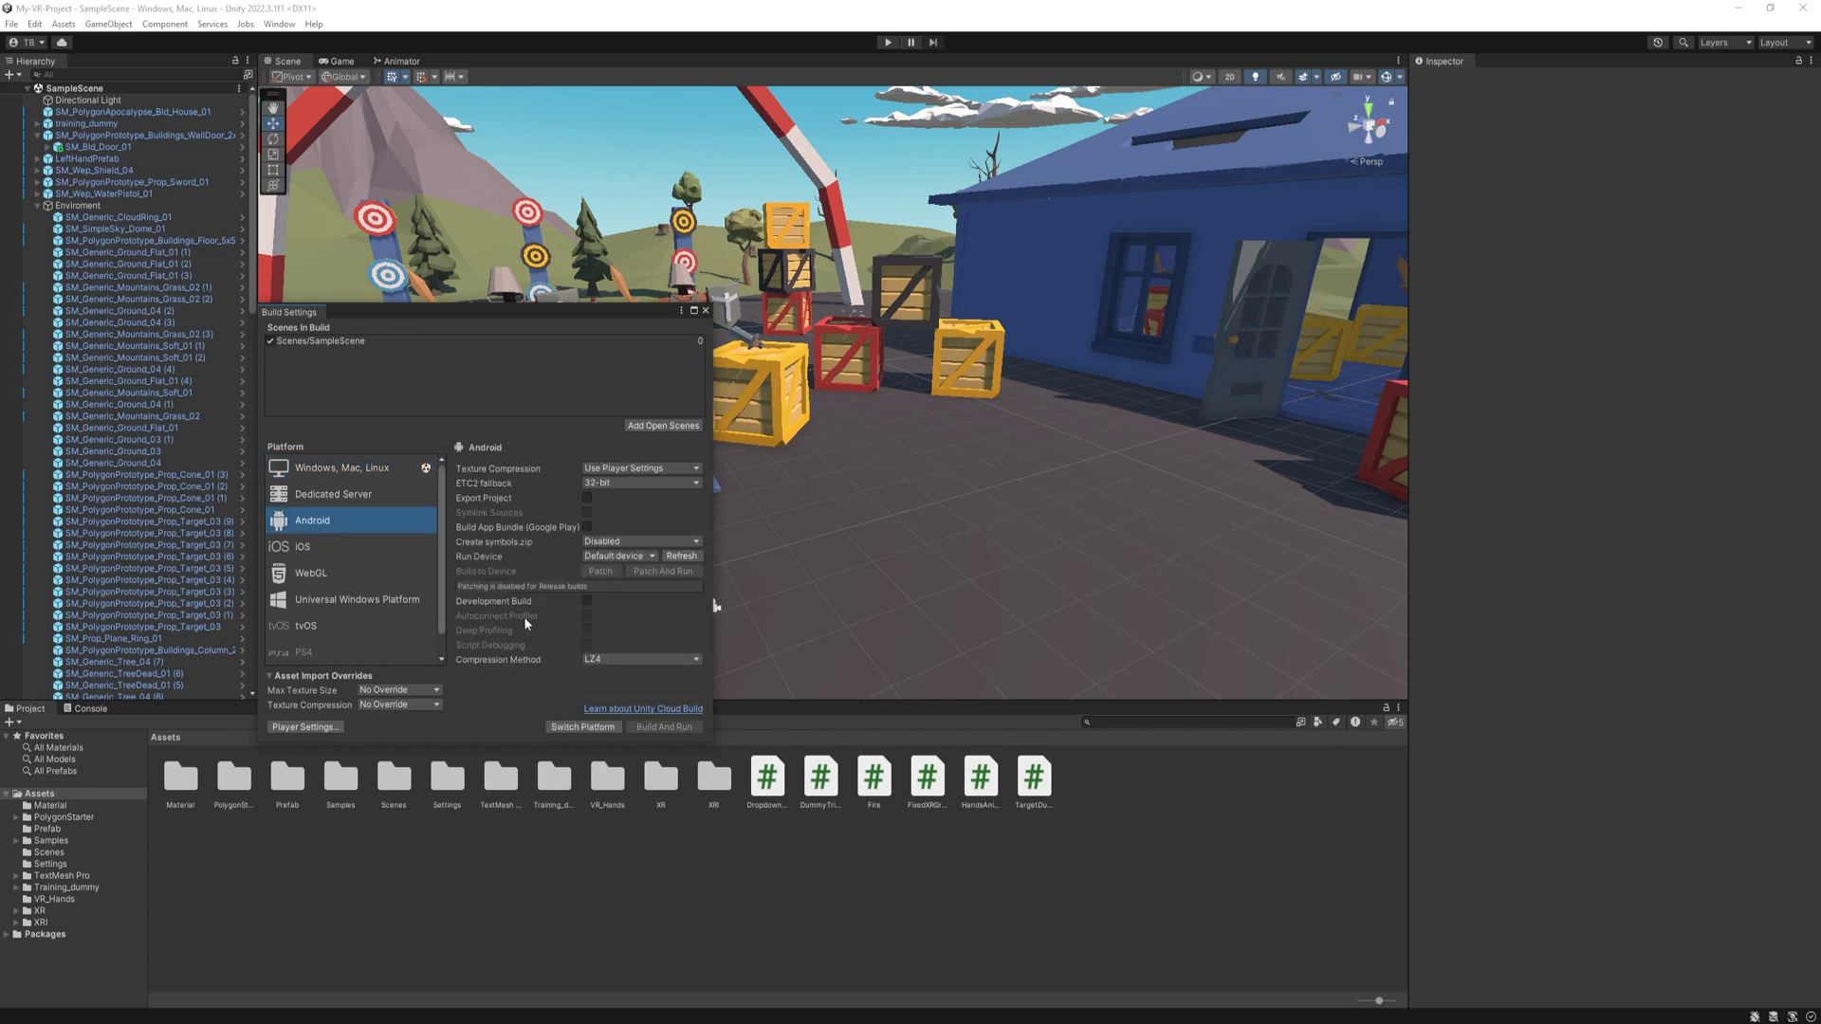
click(582, 727)
click(618, 556)
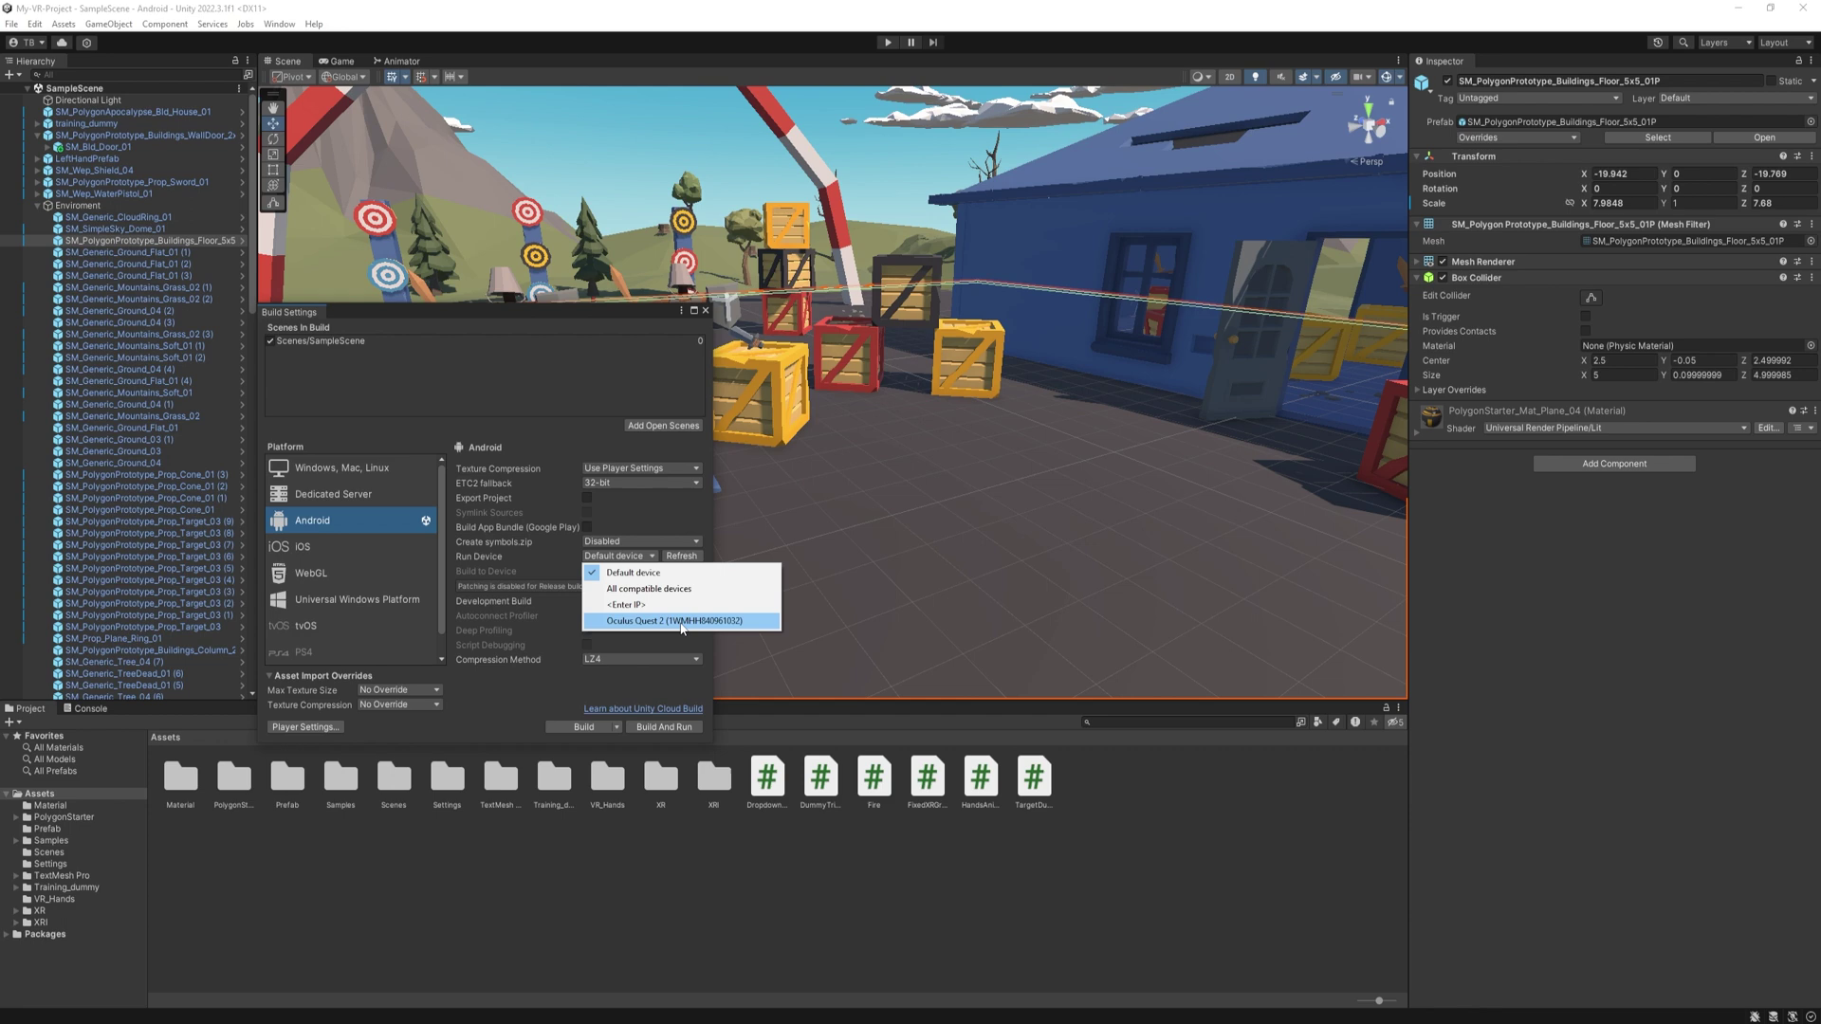
click(767, 658)
click(705, 310)
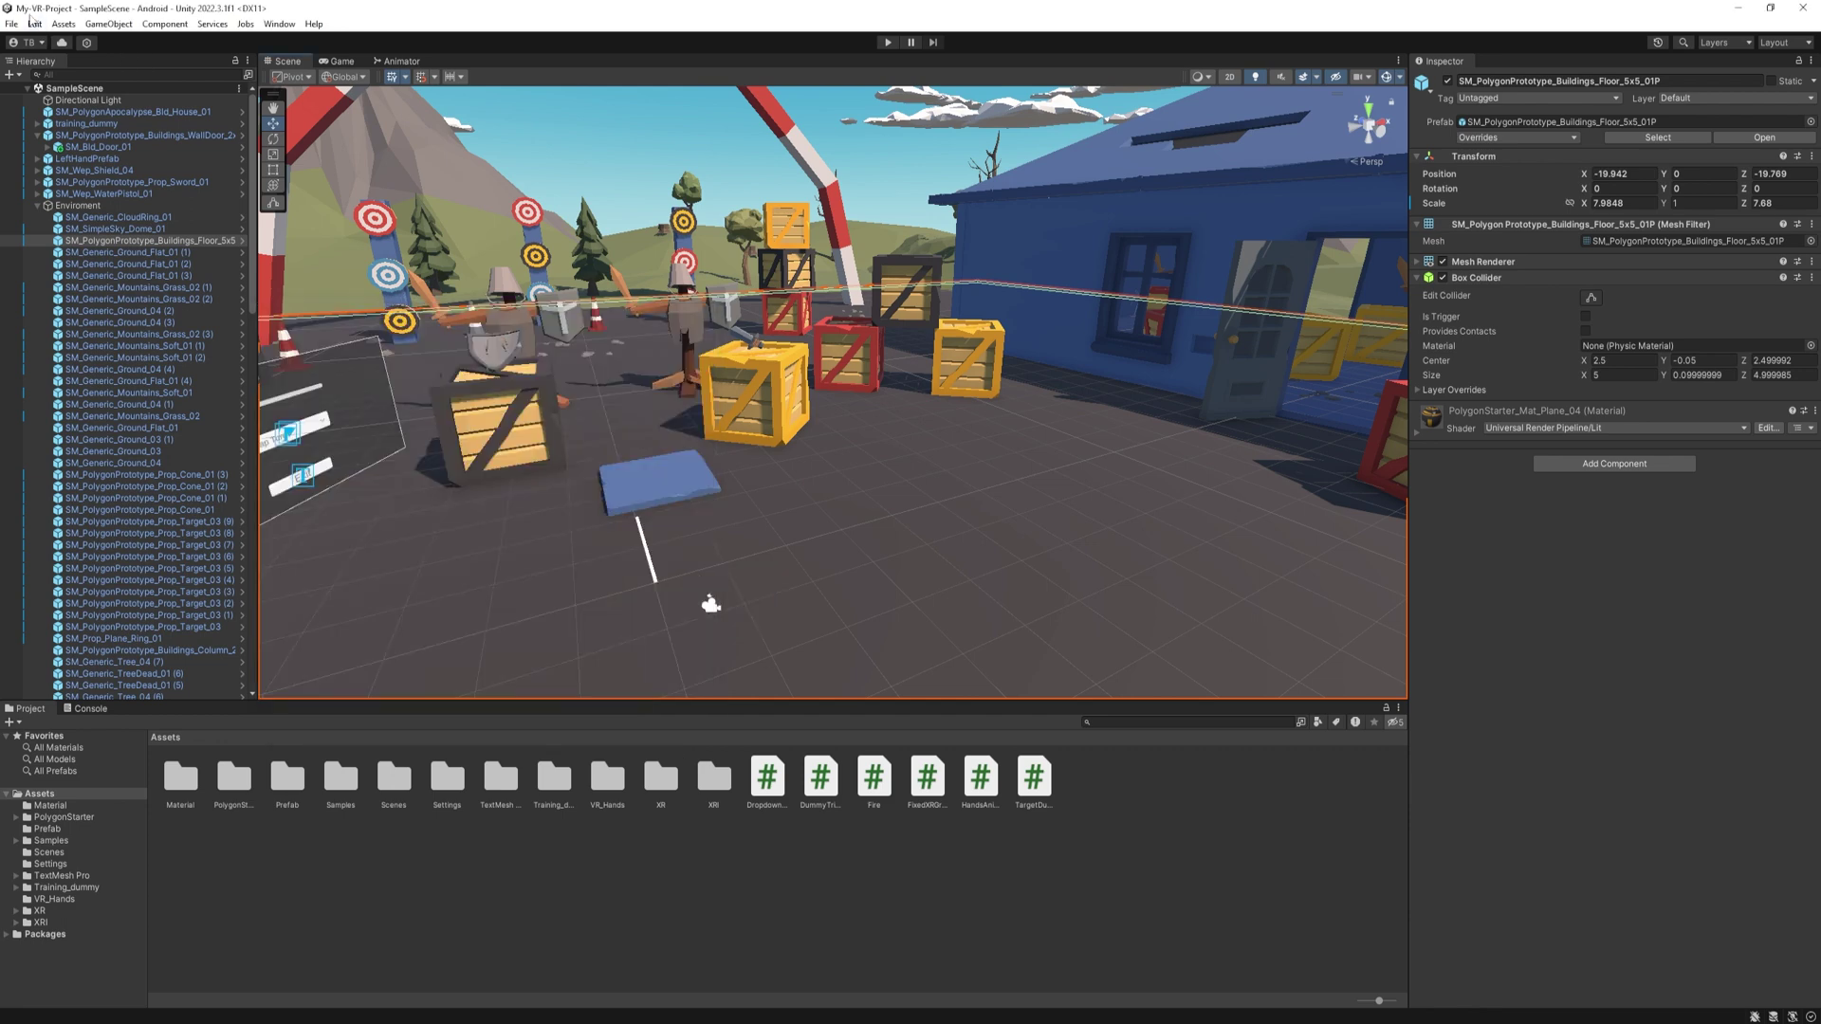
Open the Player section of the project settings for Android
click(42, 25)
click(80, 489)
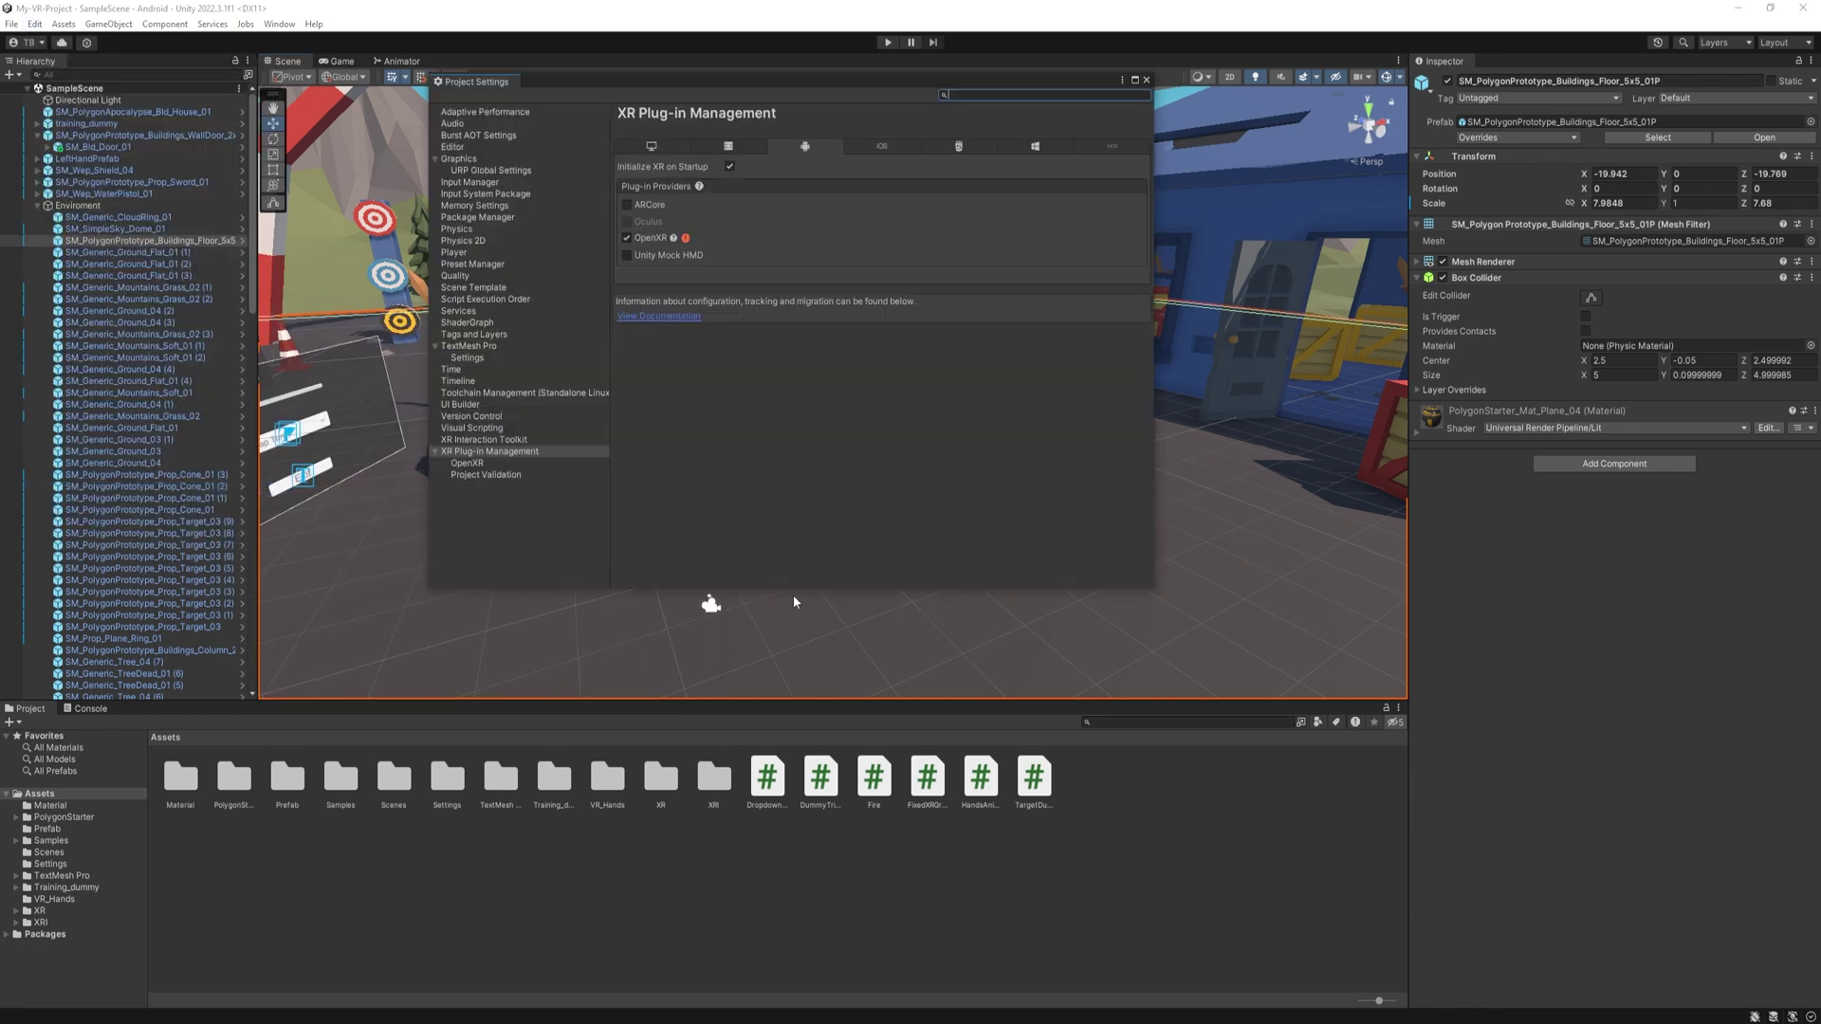
click(454, 252)
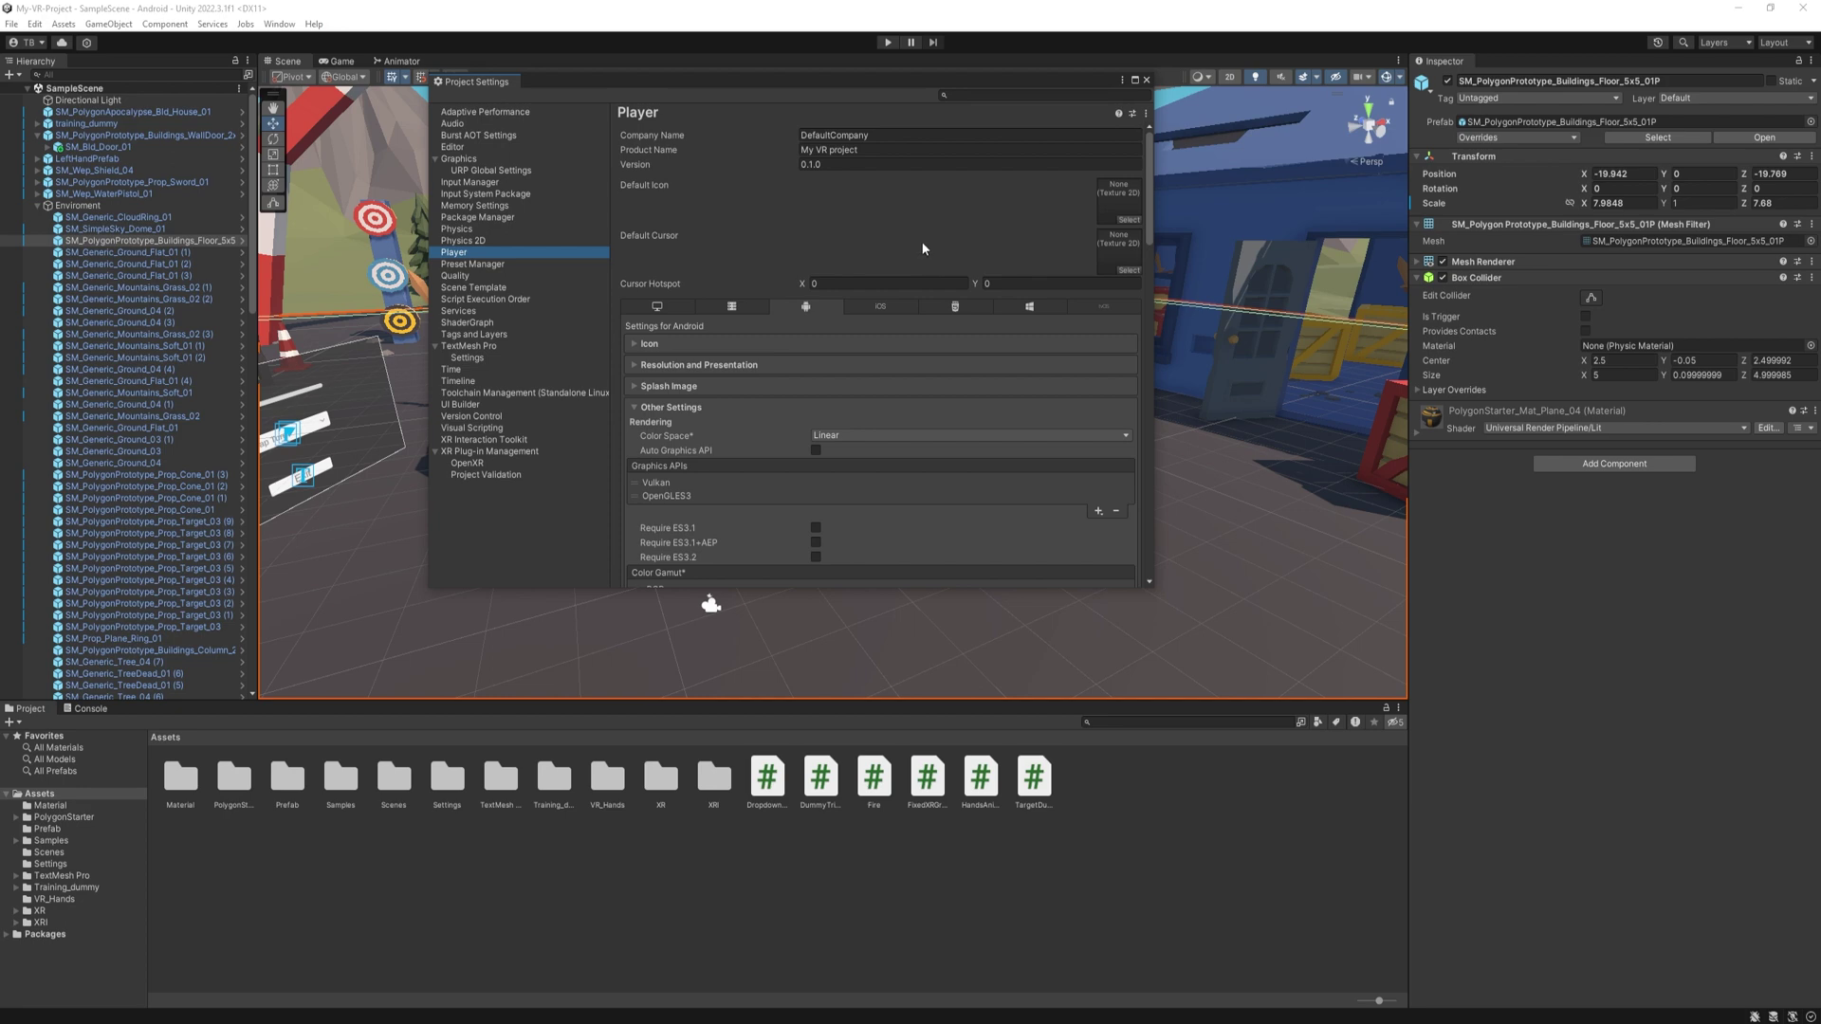